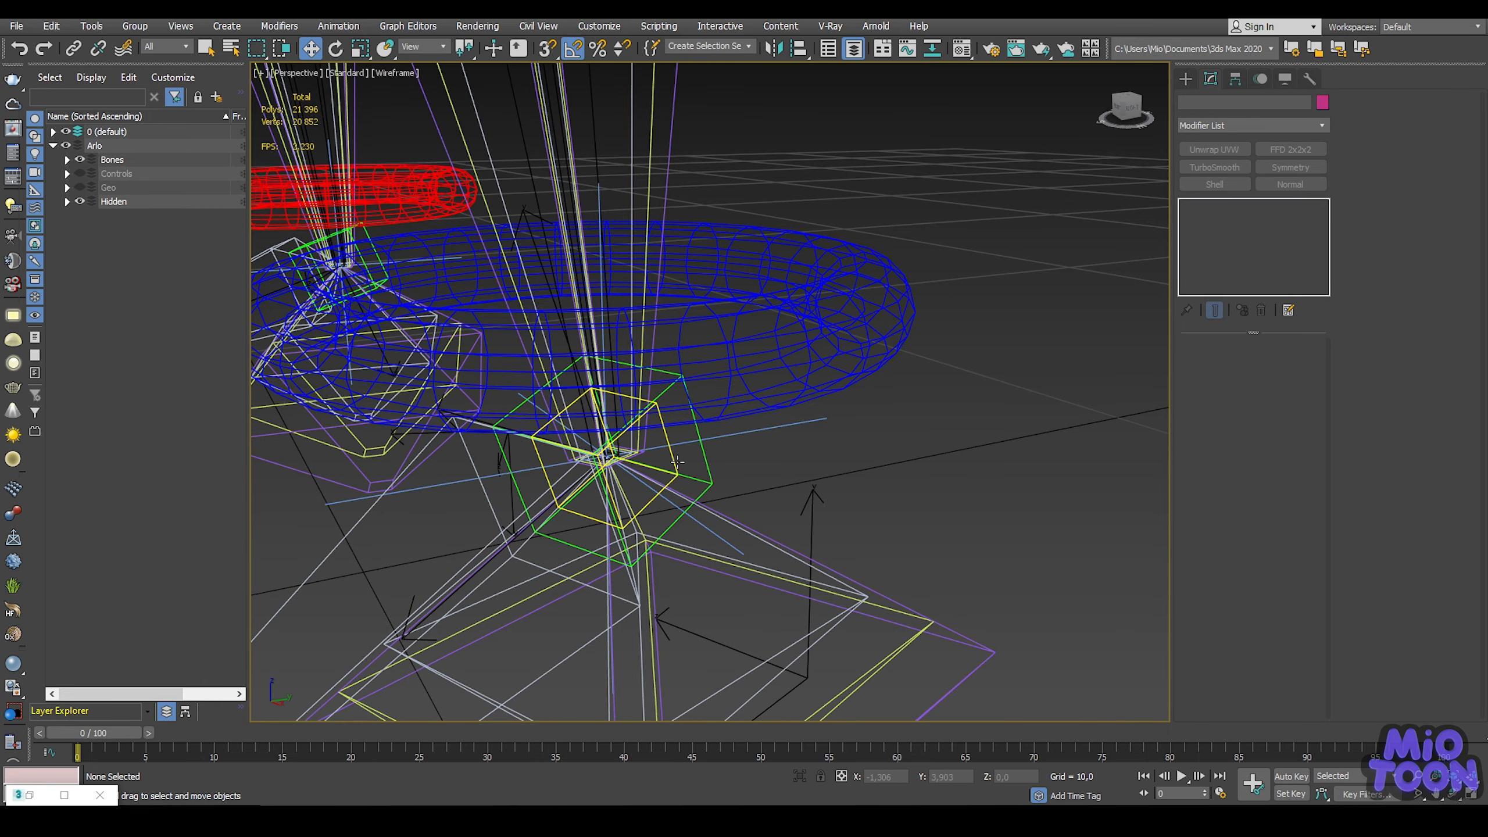
Step: Rename the point helper at the left ankle to PtDrv_L_Ankle_FK, reusing the name of the left ankle FK bone
click(673, 457)
scroll(726, 426, down, 3)
key(q)
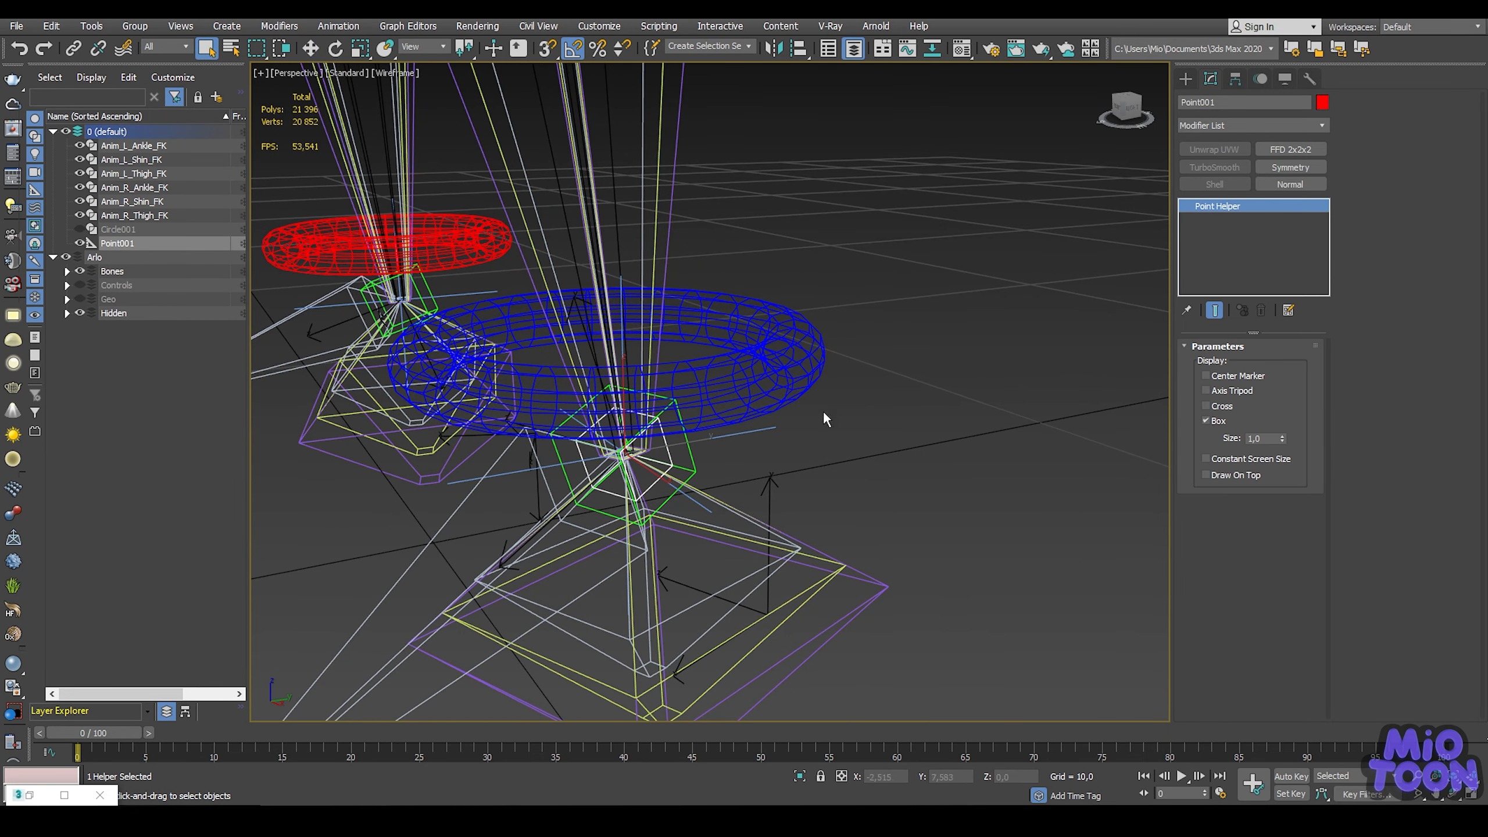
click(811, 578)
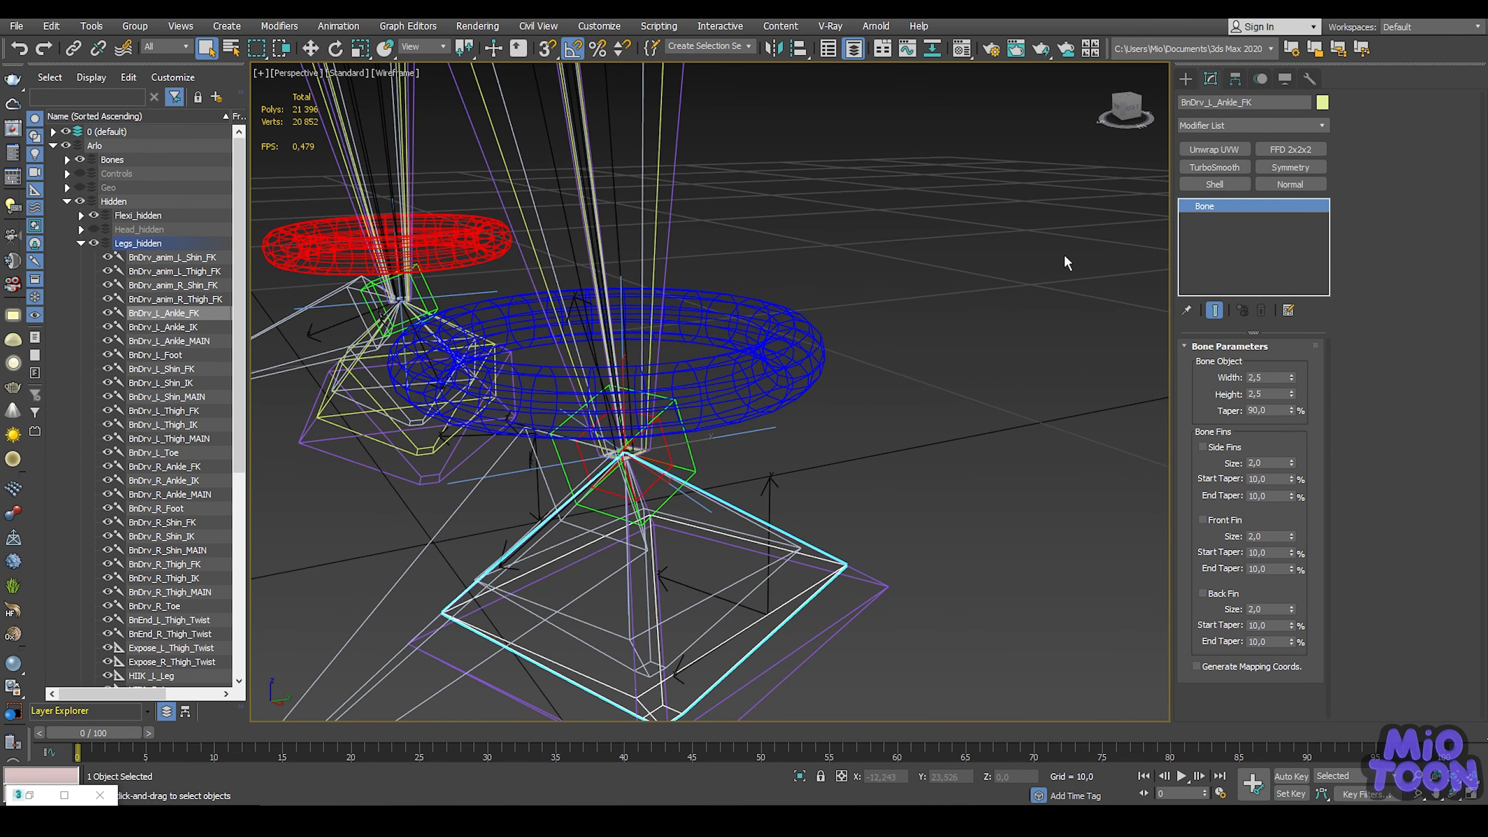
click(1250, 103)
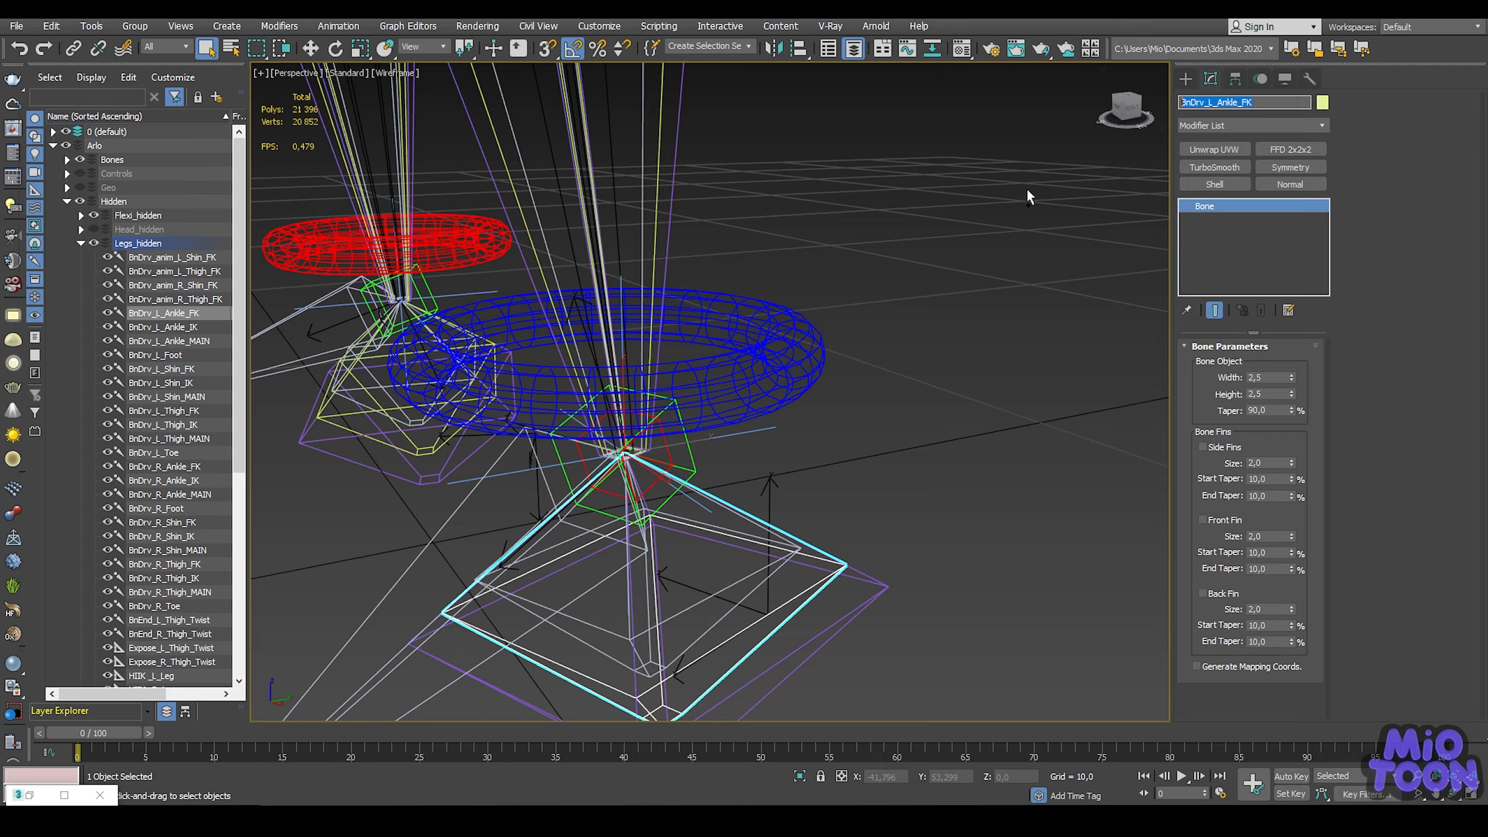
click(670, 452)
click(1237, 106)
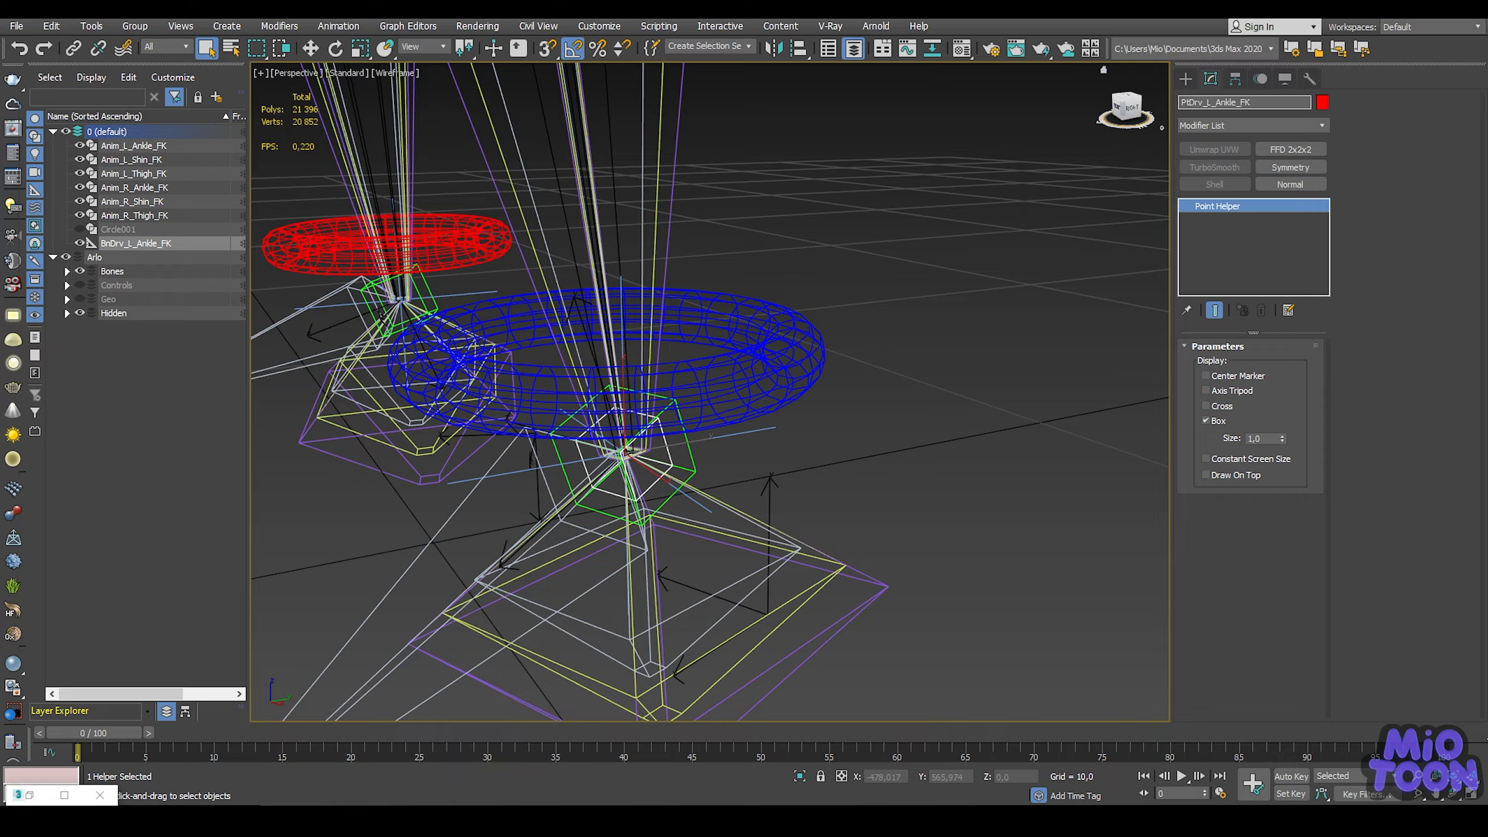
drag(1259, 101, 1189, 102)
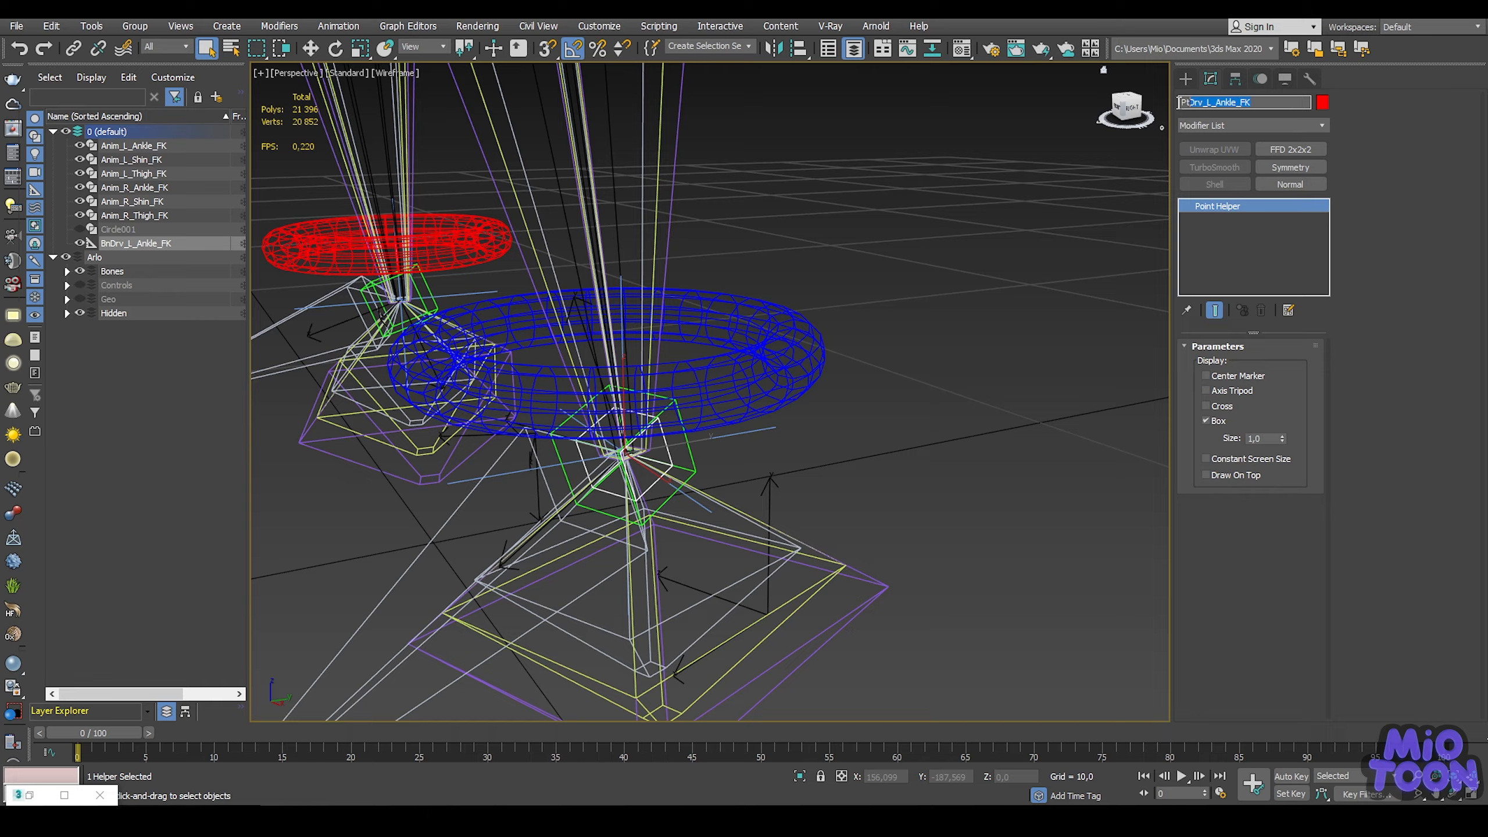
Step: Clone the left ankle helper as a copy named PtDrv_L_Foot_FK and align it to the left foot bone
middle_drag(835, 431, 1001, 274)
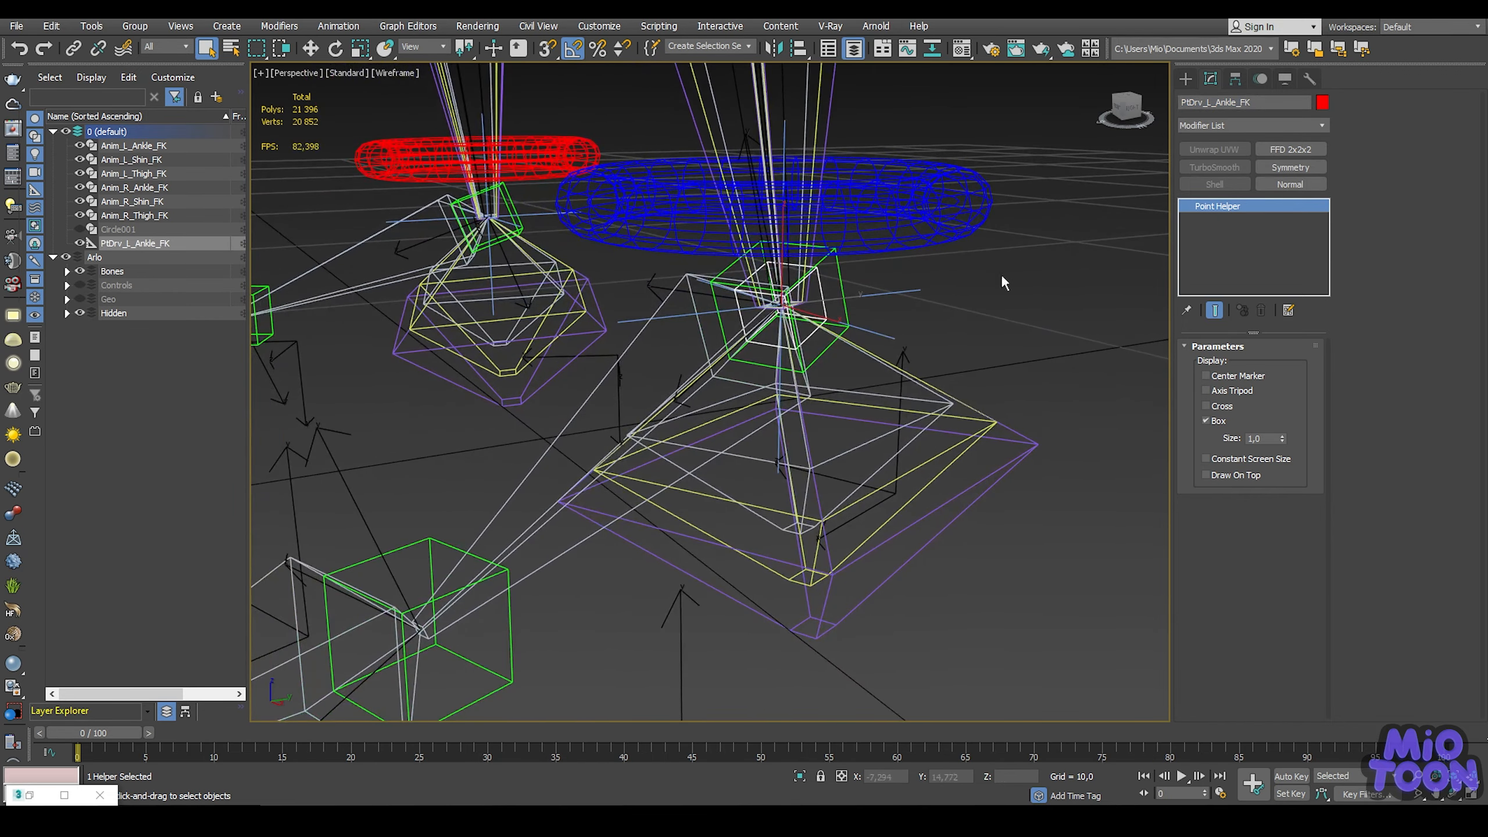
mouse_move(789, 351)
middle_down()
mouse_move(982, 259)
mouse_move(971, 271)
middle_up()
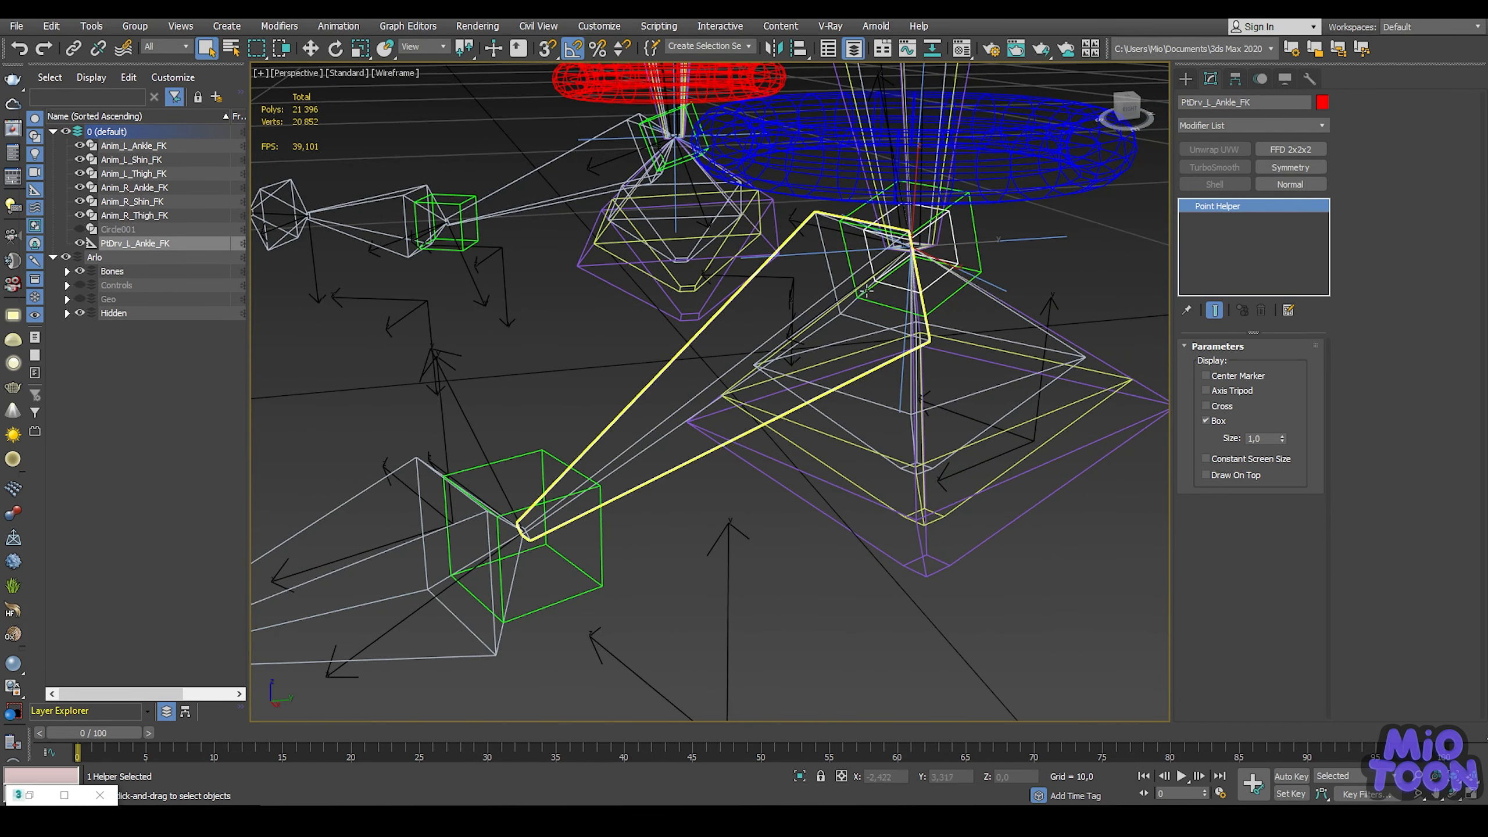
key(ctrl+v)
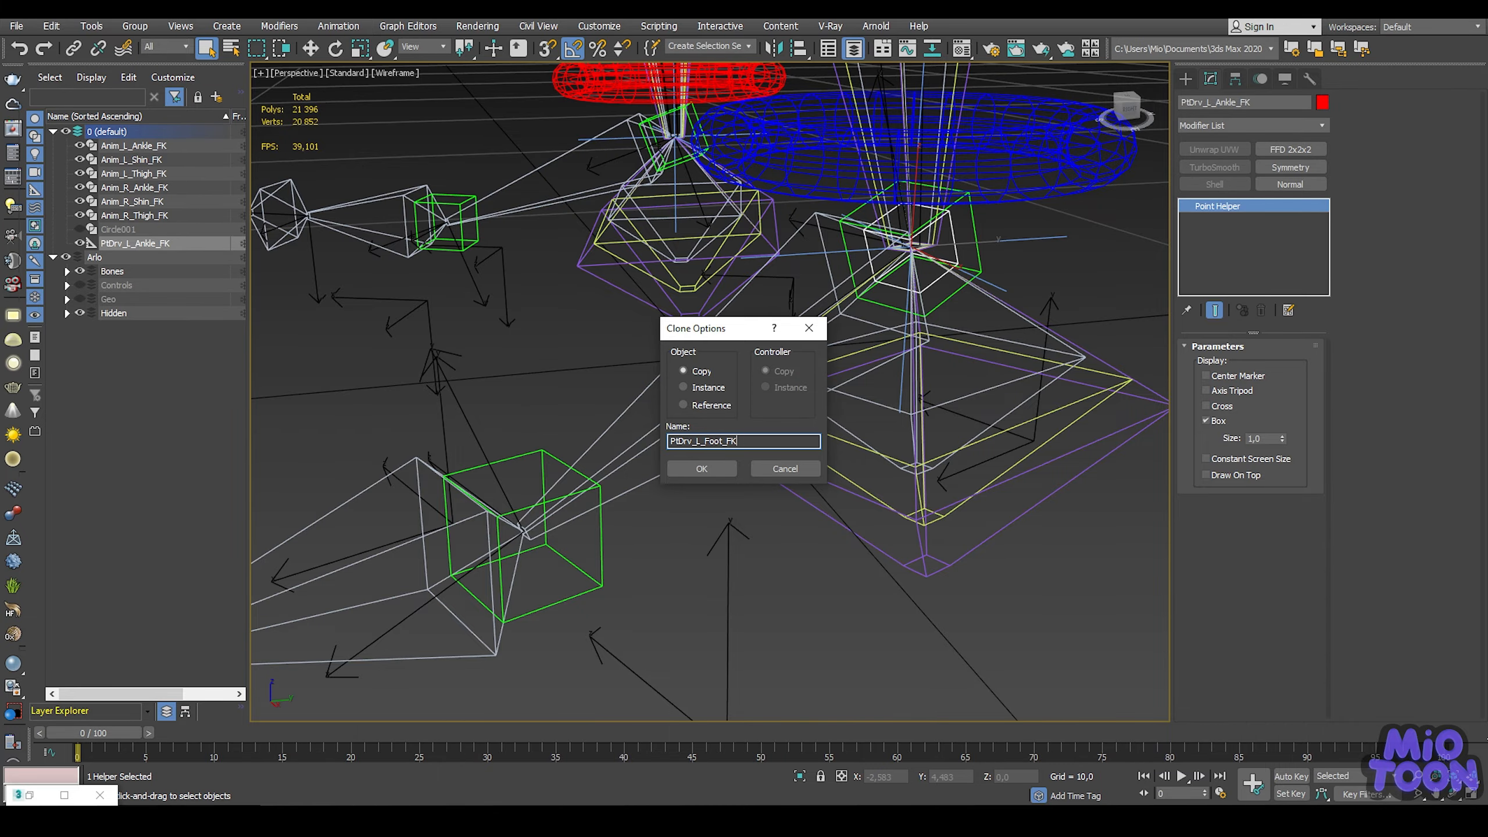
click(688, 472)
mouse_move(678, 503)
middle_down()
mouse_move(708, 475)
mouse_move(737, 486)
middle_up()
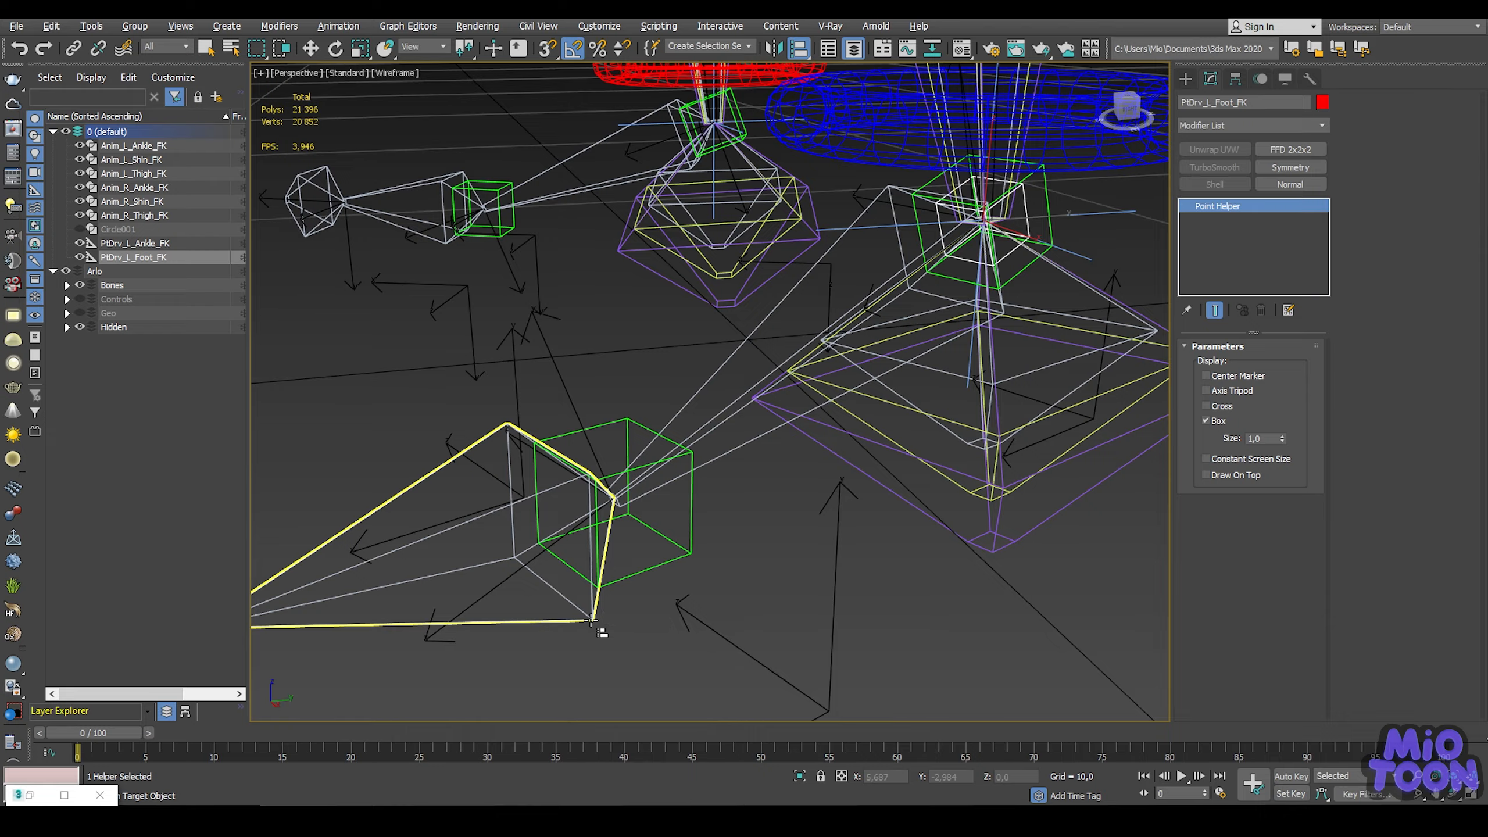
click(592, 621)
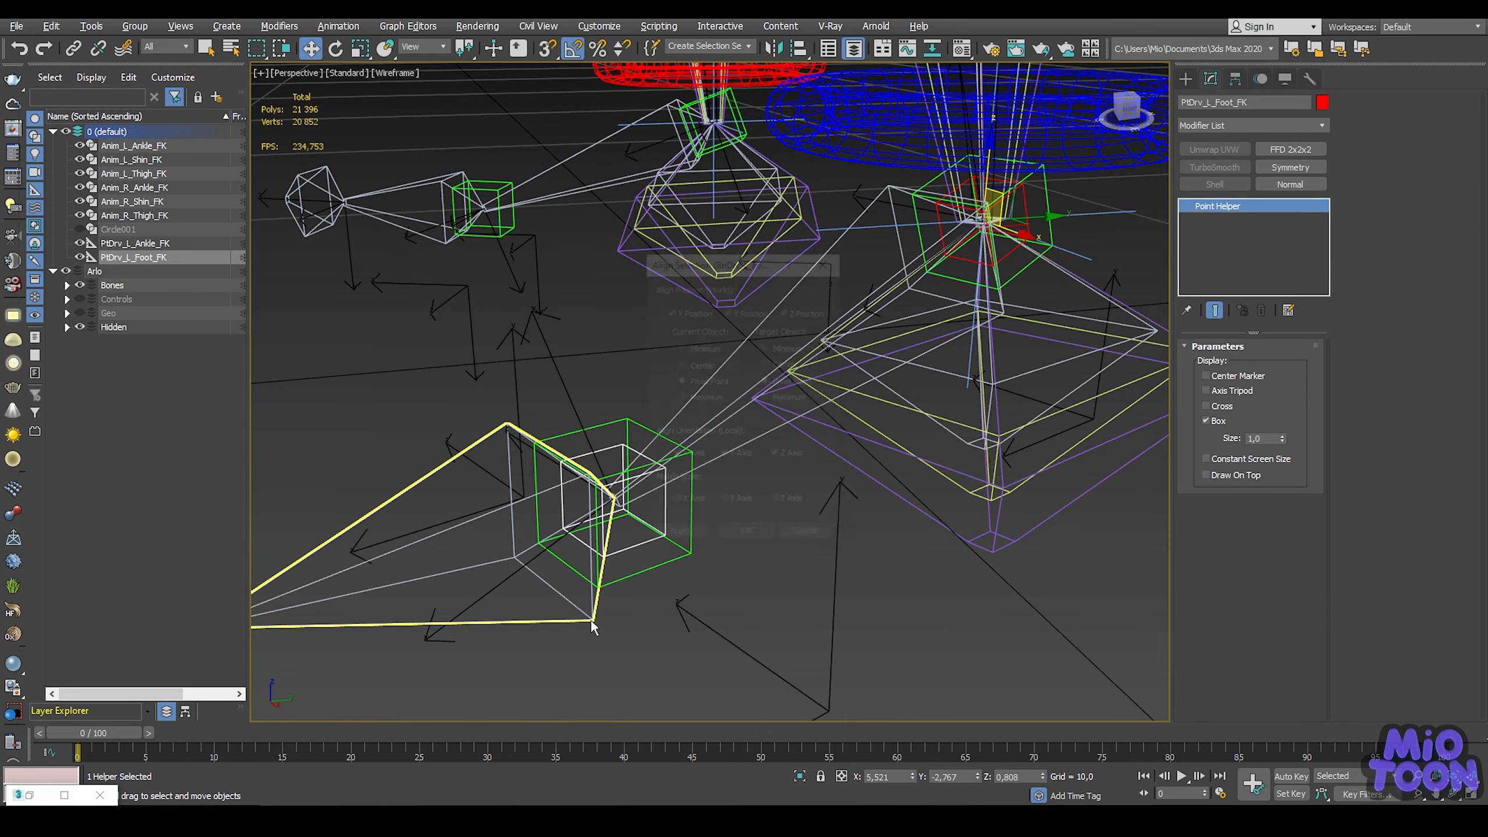
click(750, 537)
Step: Display the left foot helper as a Cross instead of a Box, and deselect it
click(1213, 406)
click(1212, 421)
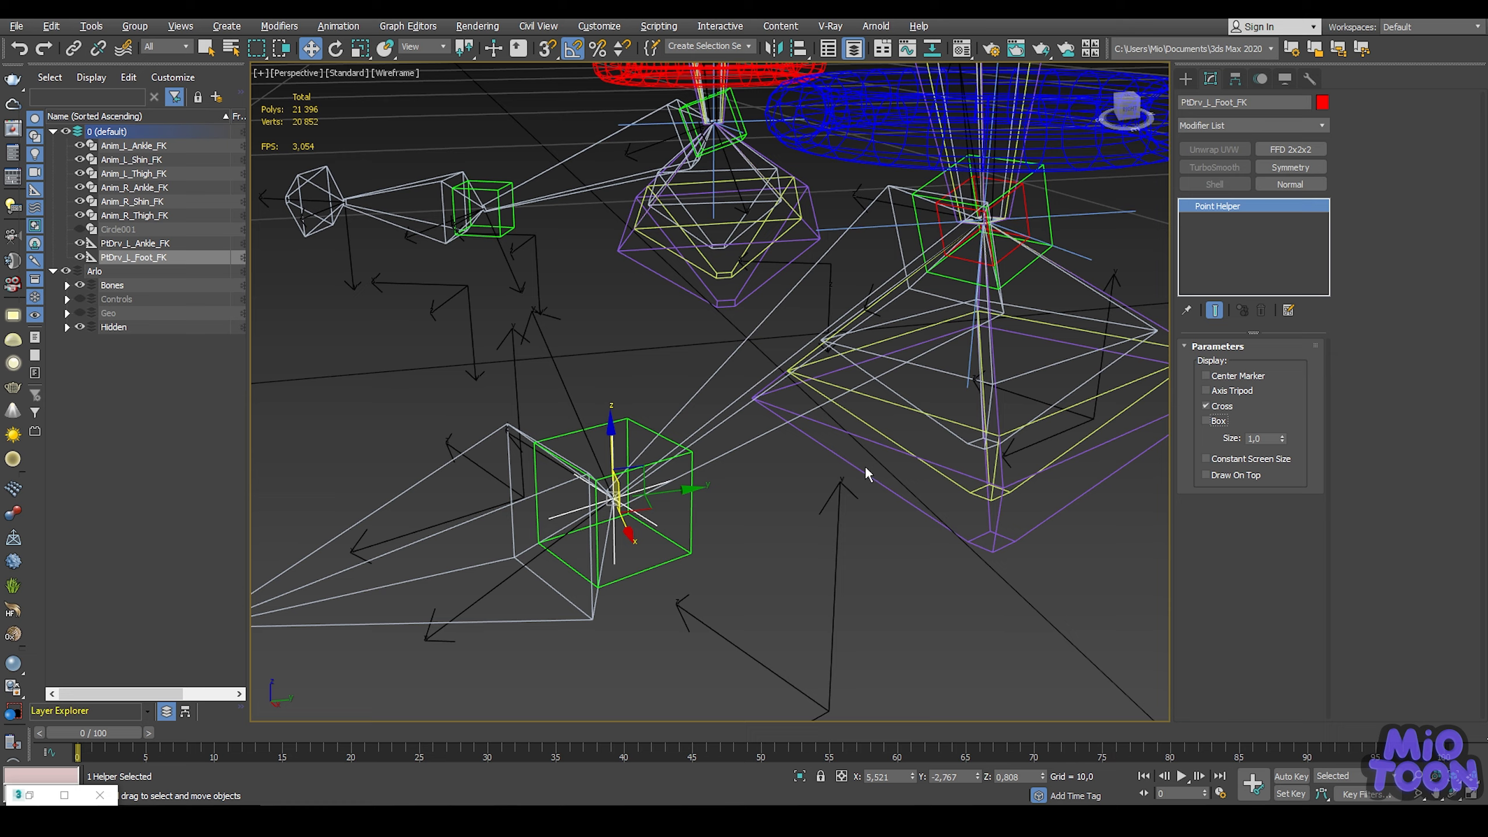
mouse_move(865, 465)
alt+middle_down()
mouse_move(697, 470)
mouse_move(810, 487)
mouse_move(866, 474)
alt+middle_up()
click(755, 477)
Step: Clone the left ankle helper as PtDrv_R_Ankle_FK and align its pivot position and orientation to the right ankle bone
scroll(783, 468, down, 5)
scroll(867, 364, up, 5)
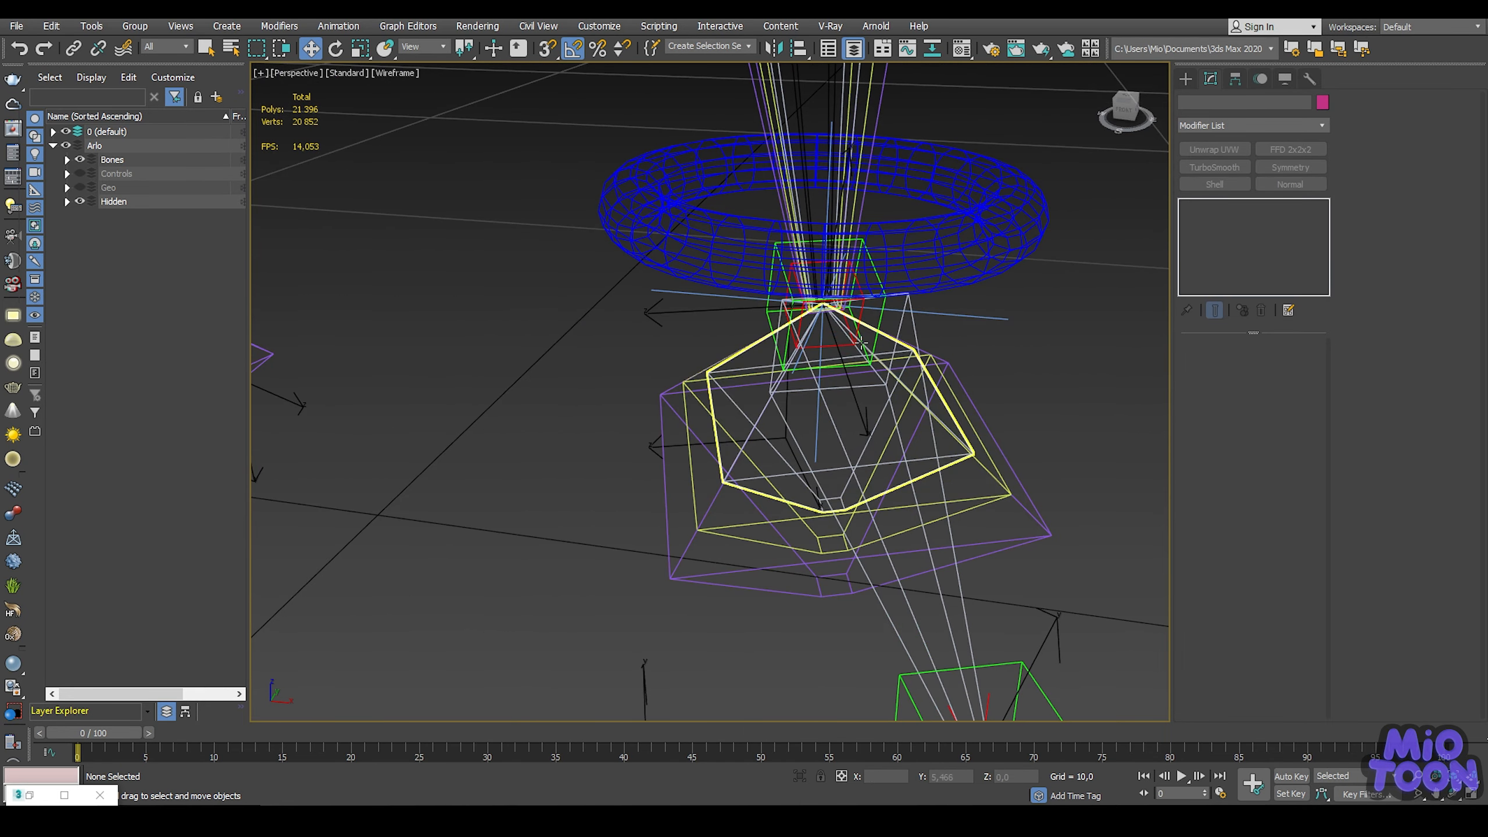
click(861, 321)
key(ctrl+v)
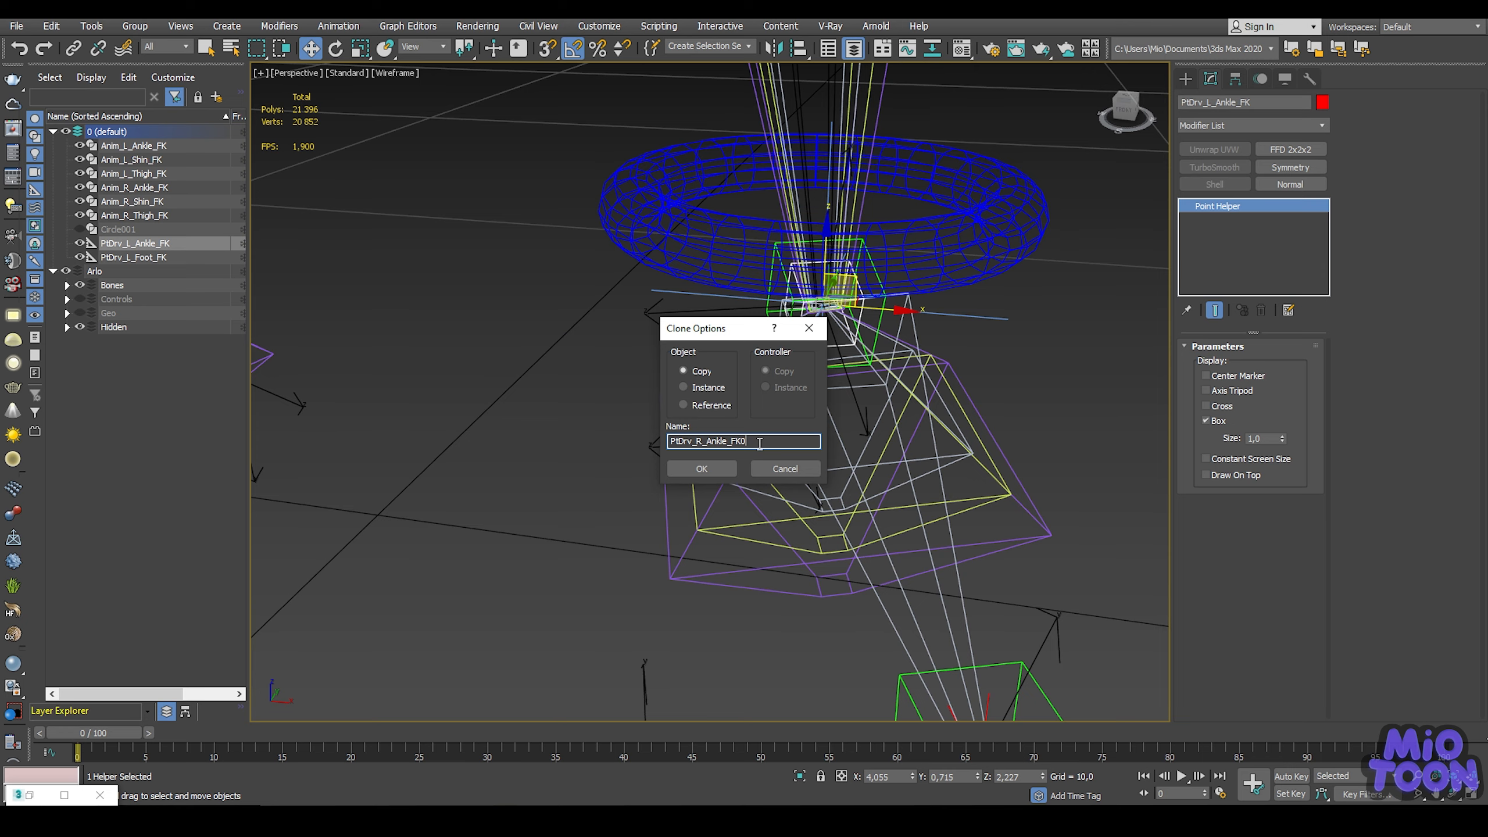
click(719, 470)
middle_drag(470, 305, 1164, 330)
key(alt+a)
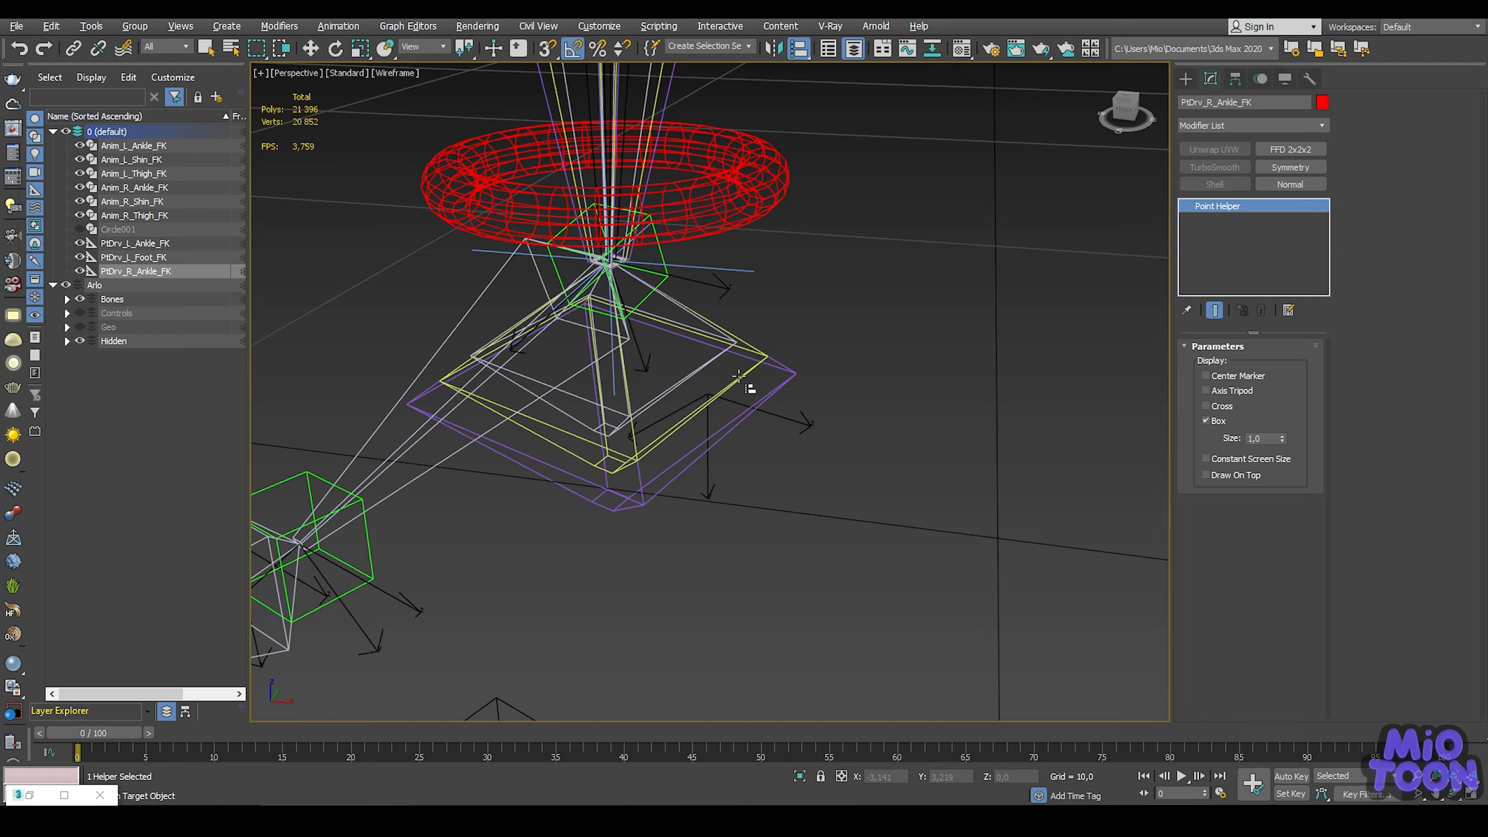
click(578, 381)
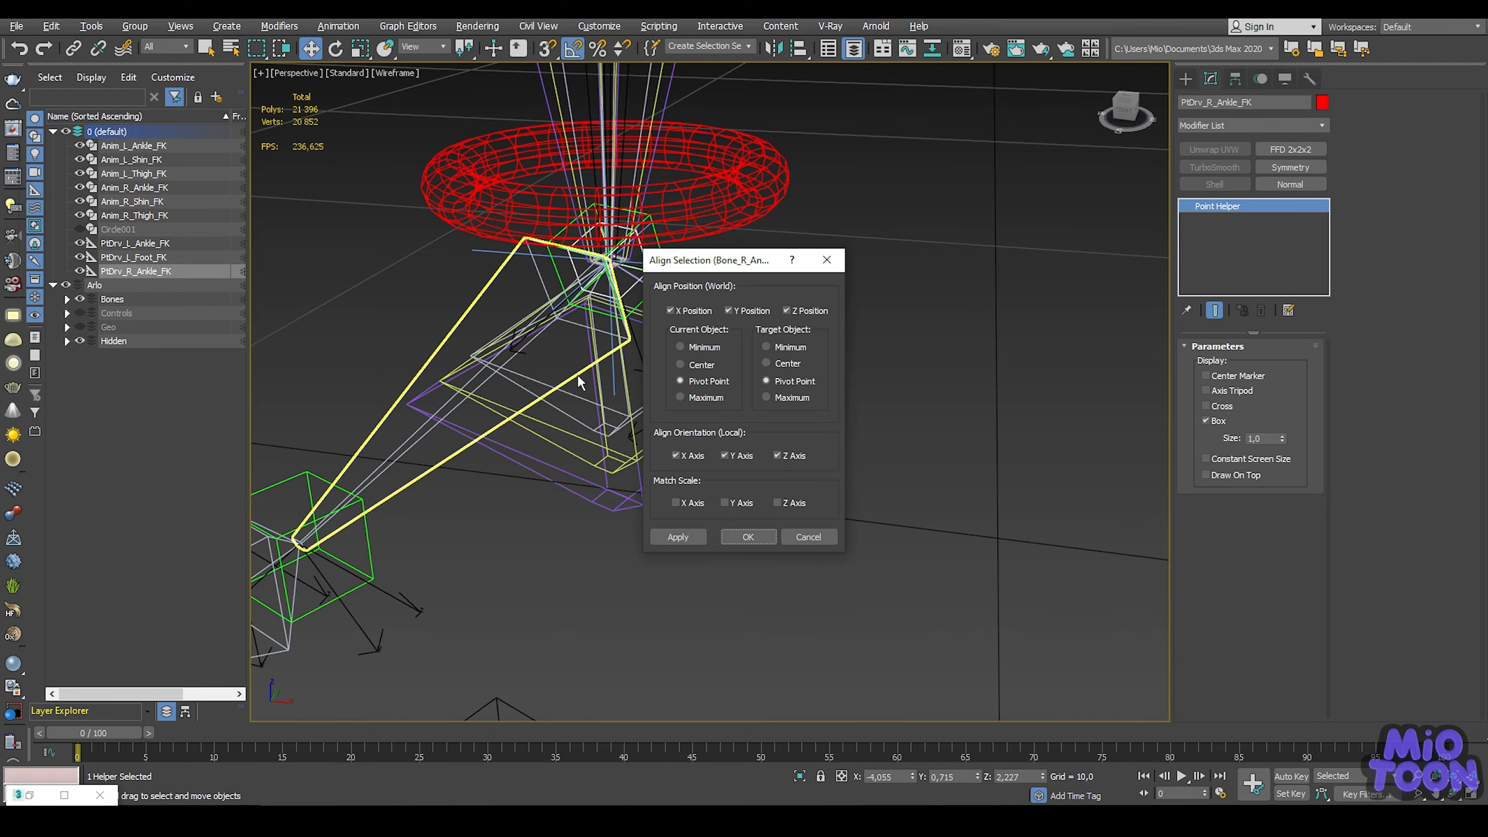
click(751, 537)
Step: Clone the left foot helper as PtDrv_R_Foot_FK and align its pivot position and orientation to the right foot bone
scroll(807, 304, down, 3)
middle_drag(806, 306, 692, 308)
scroll(721, 289, down, 3)
scroll(1007, 469, up, 5)
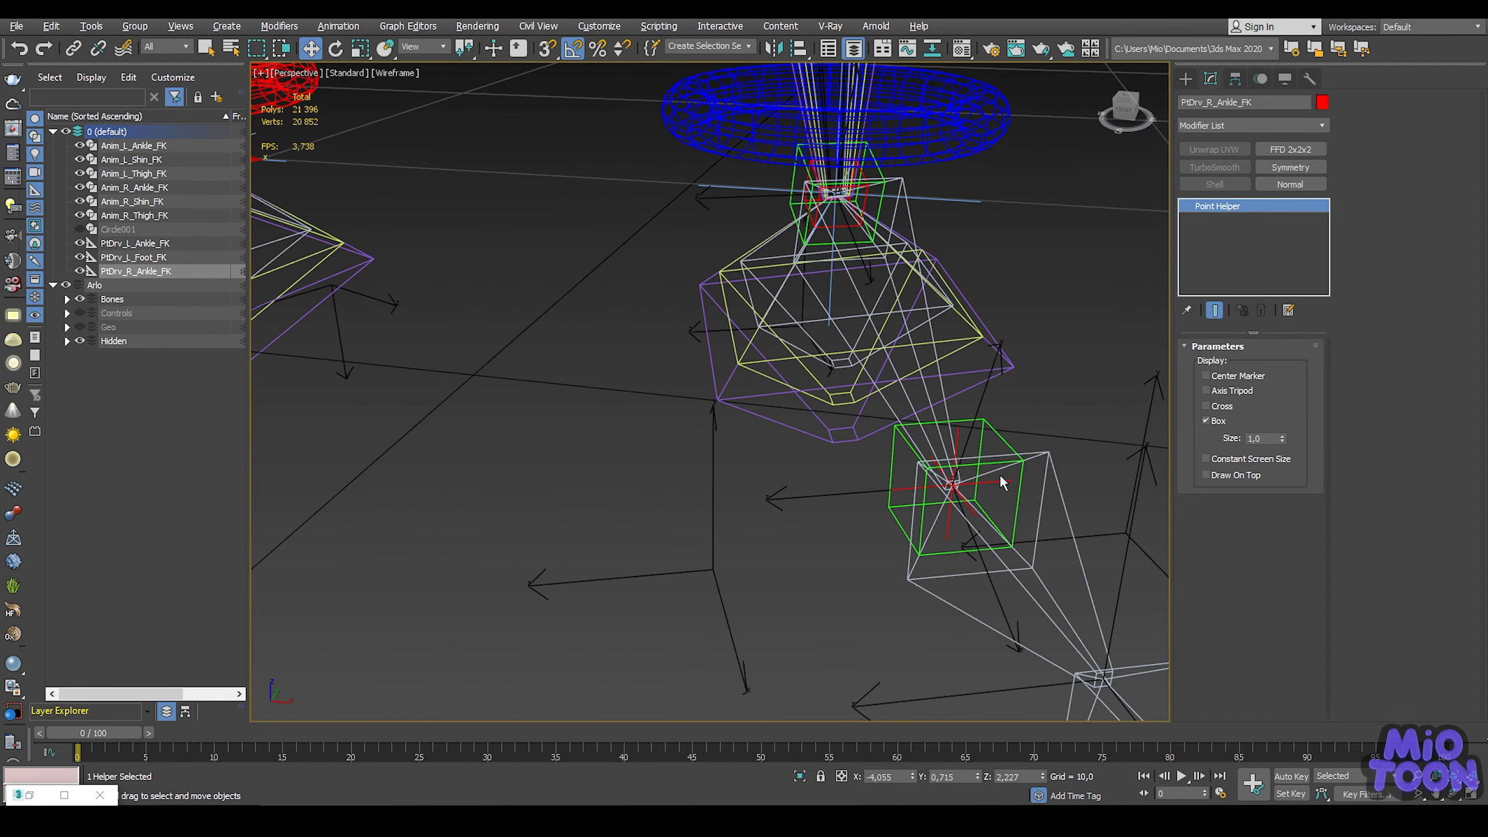
click(1001, 481)
key(ctrl+v)
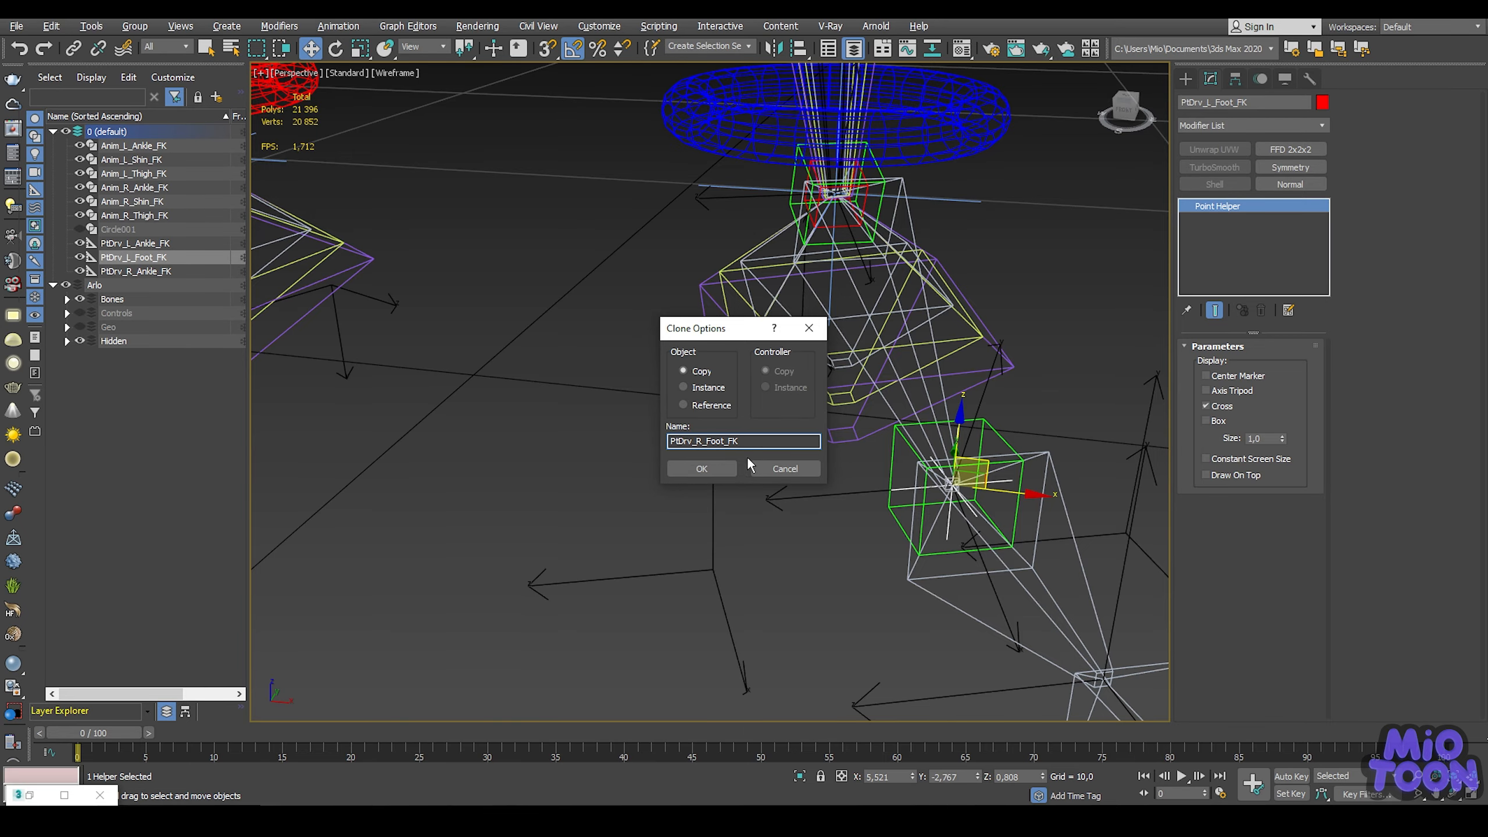
click(699, 467)
middle_drag(551, 333, 1221, 352)
key(alt+a)
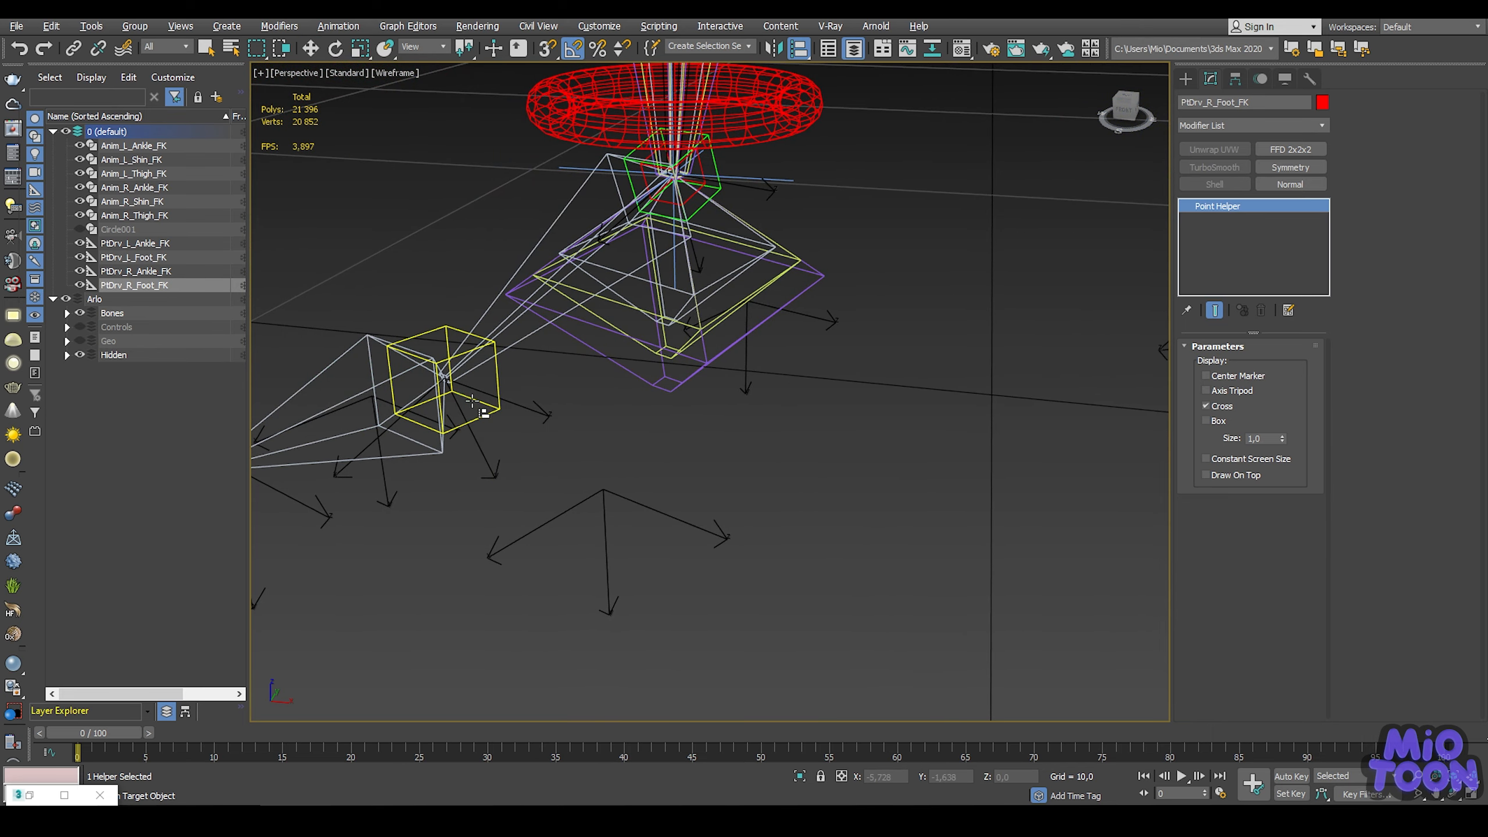
click(353, 347)
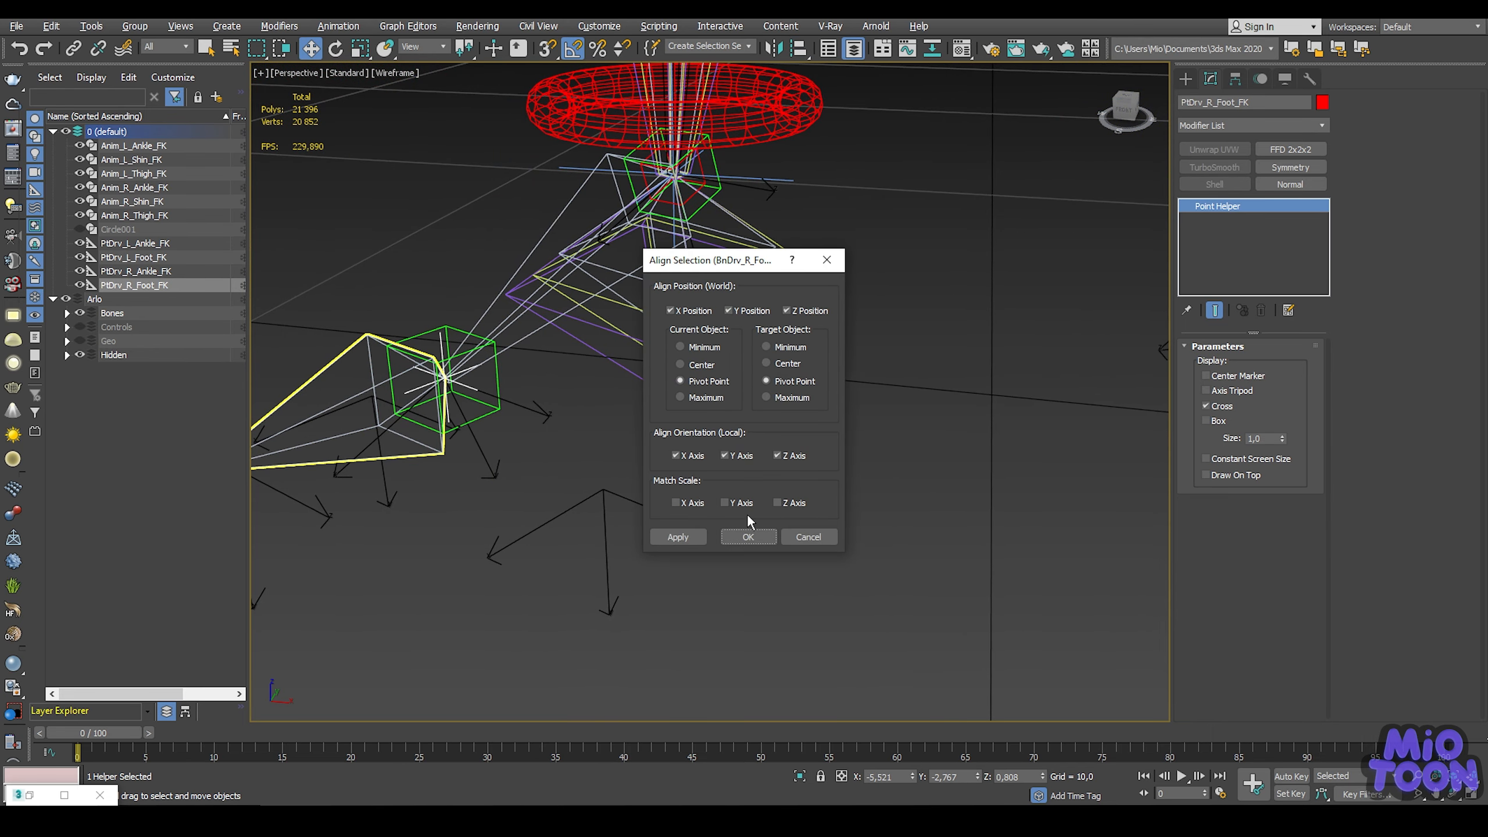
click(749, 536)
Step: Link the PtDrv_L_Ankle_FK and PtDrv_L_Foot_FK helpers to the blue left ankle control ring
scroll(842, 375, down, 4)
middle_drag(842, 375, 713, 400)
alt+middle_drag(712, 400, 623, 385)
scroll(791, 485, up, 3)
middle_drag(791, 486, 739, 406)
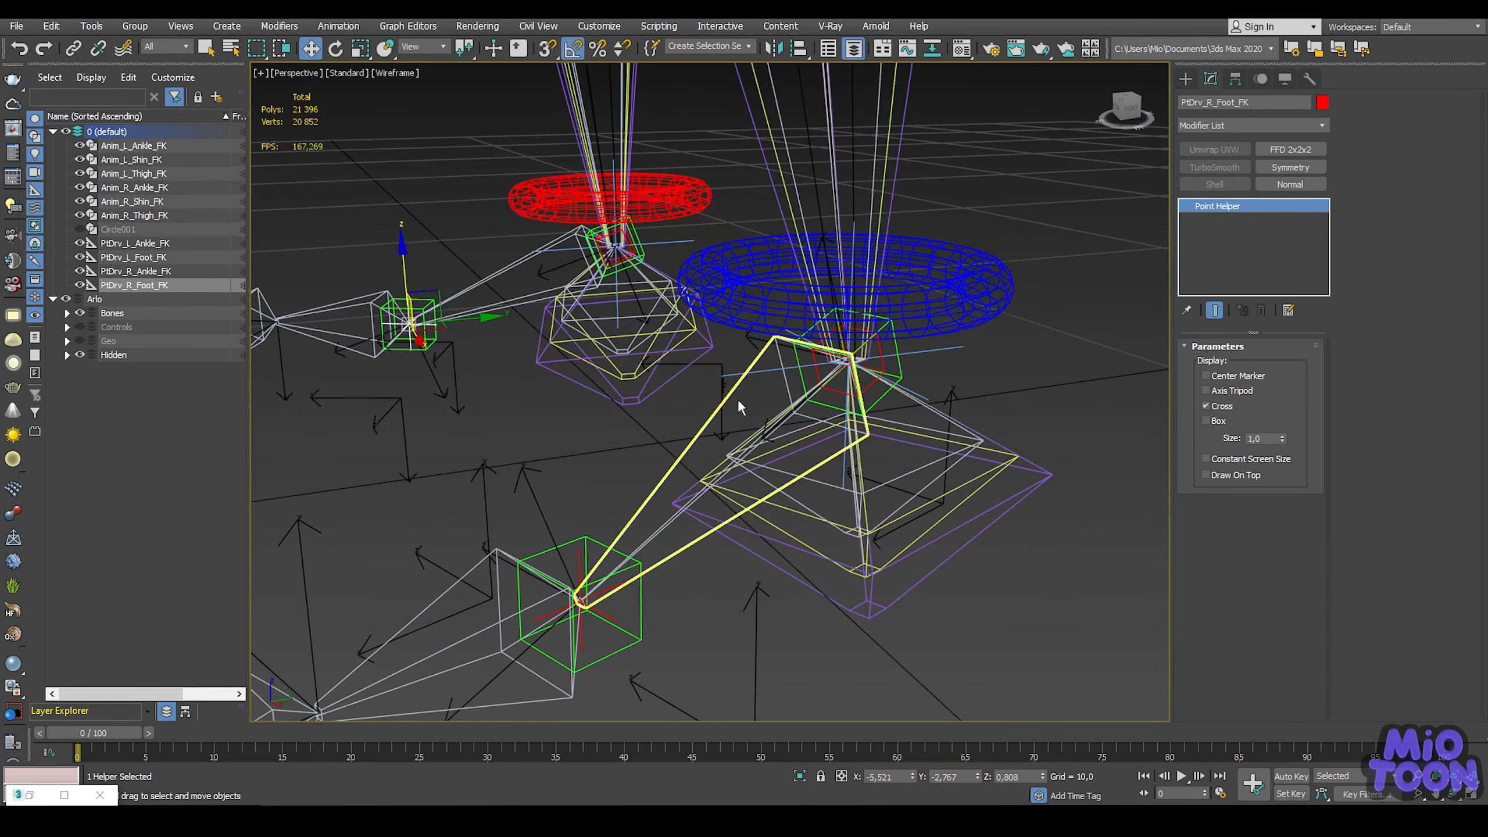
click(638, 621)
alt+middle_drag(639, 622, 636, 547)
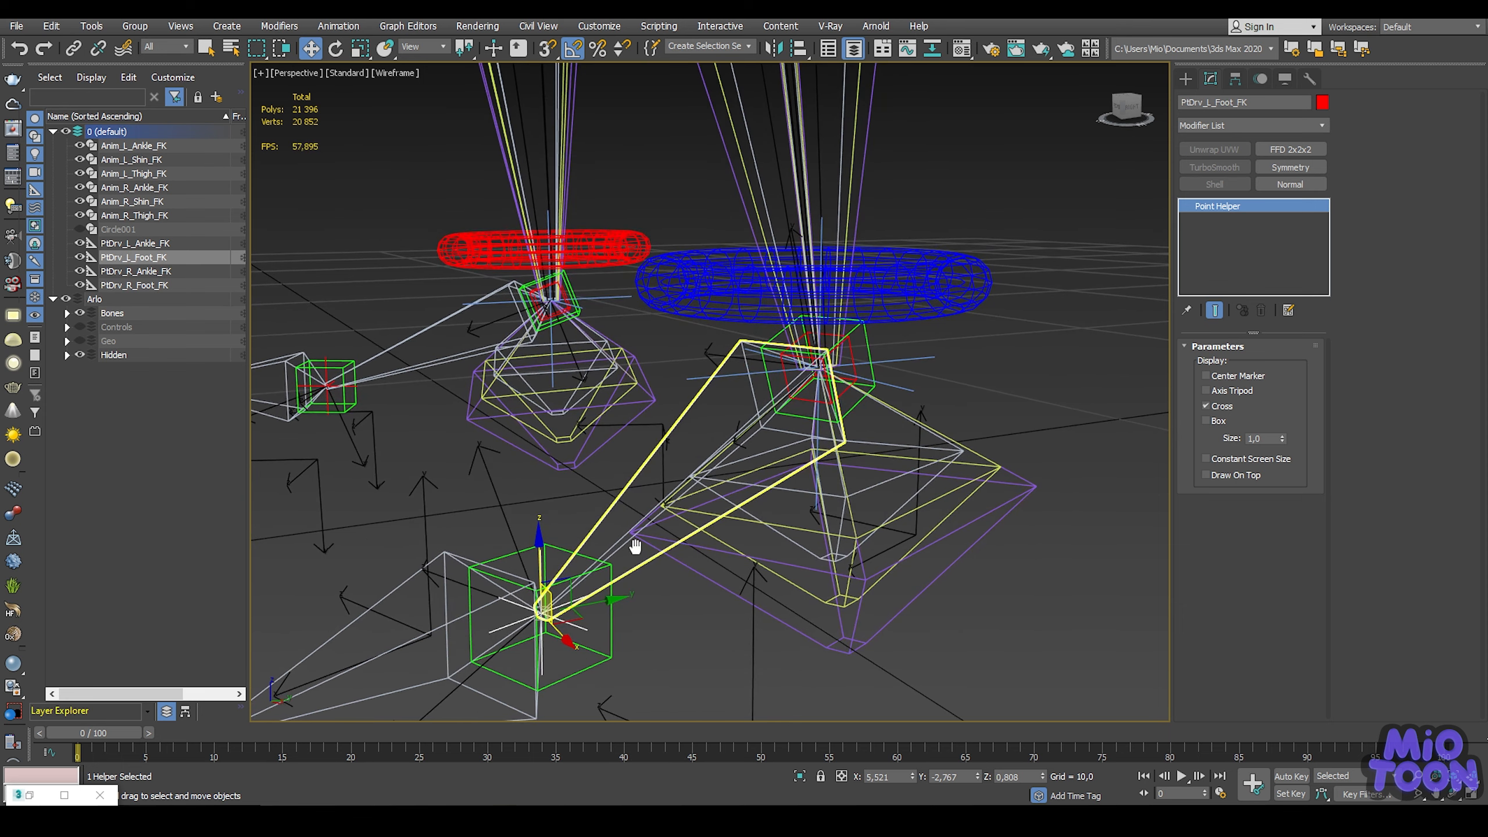
click(72, 50)
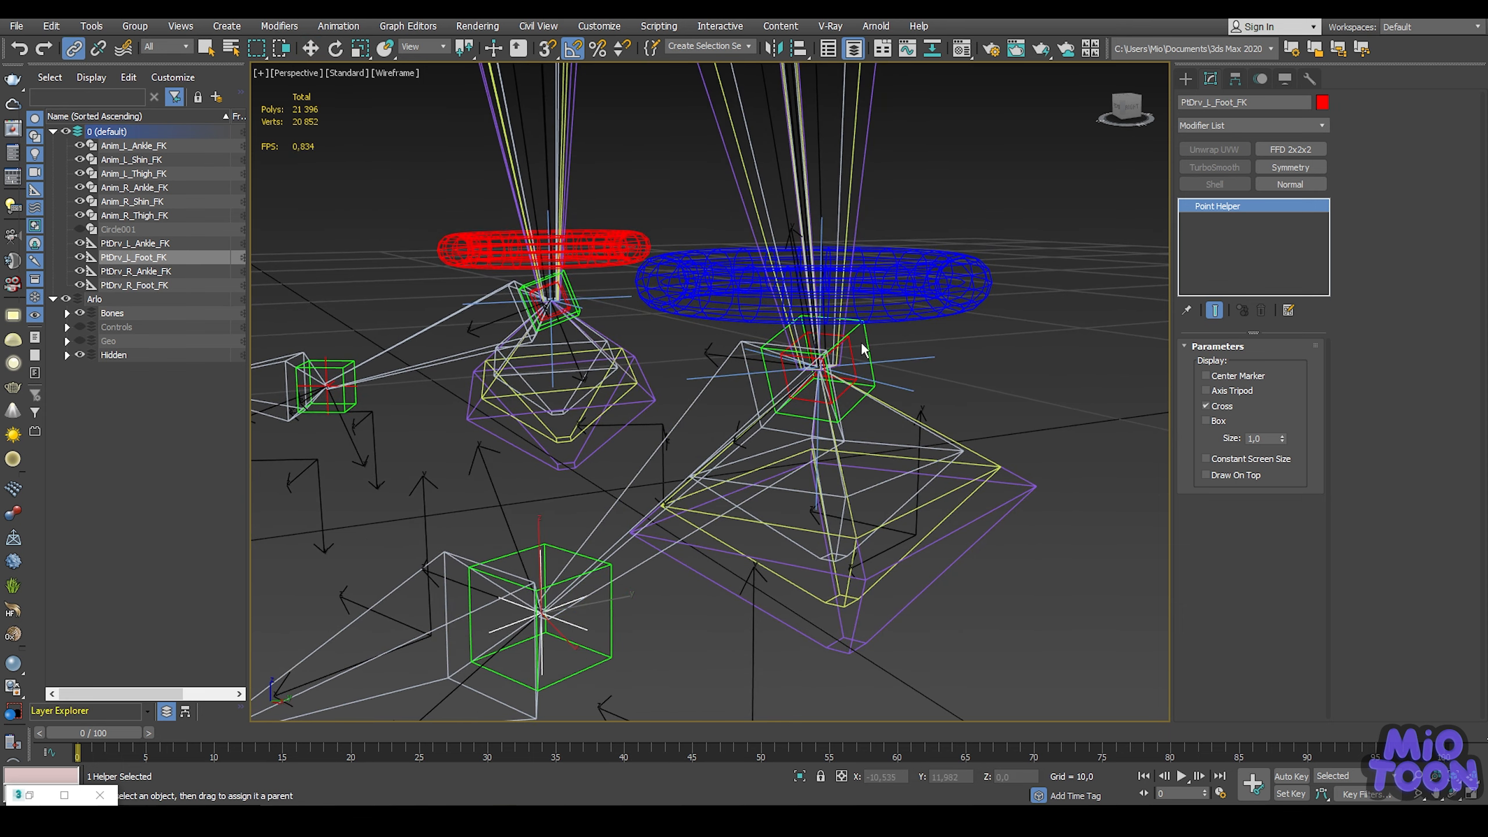
drag(856, 357, 954, 309)
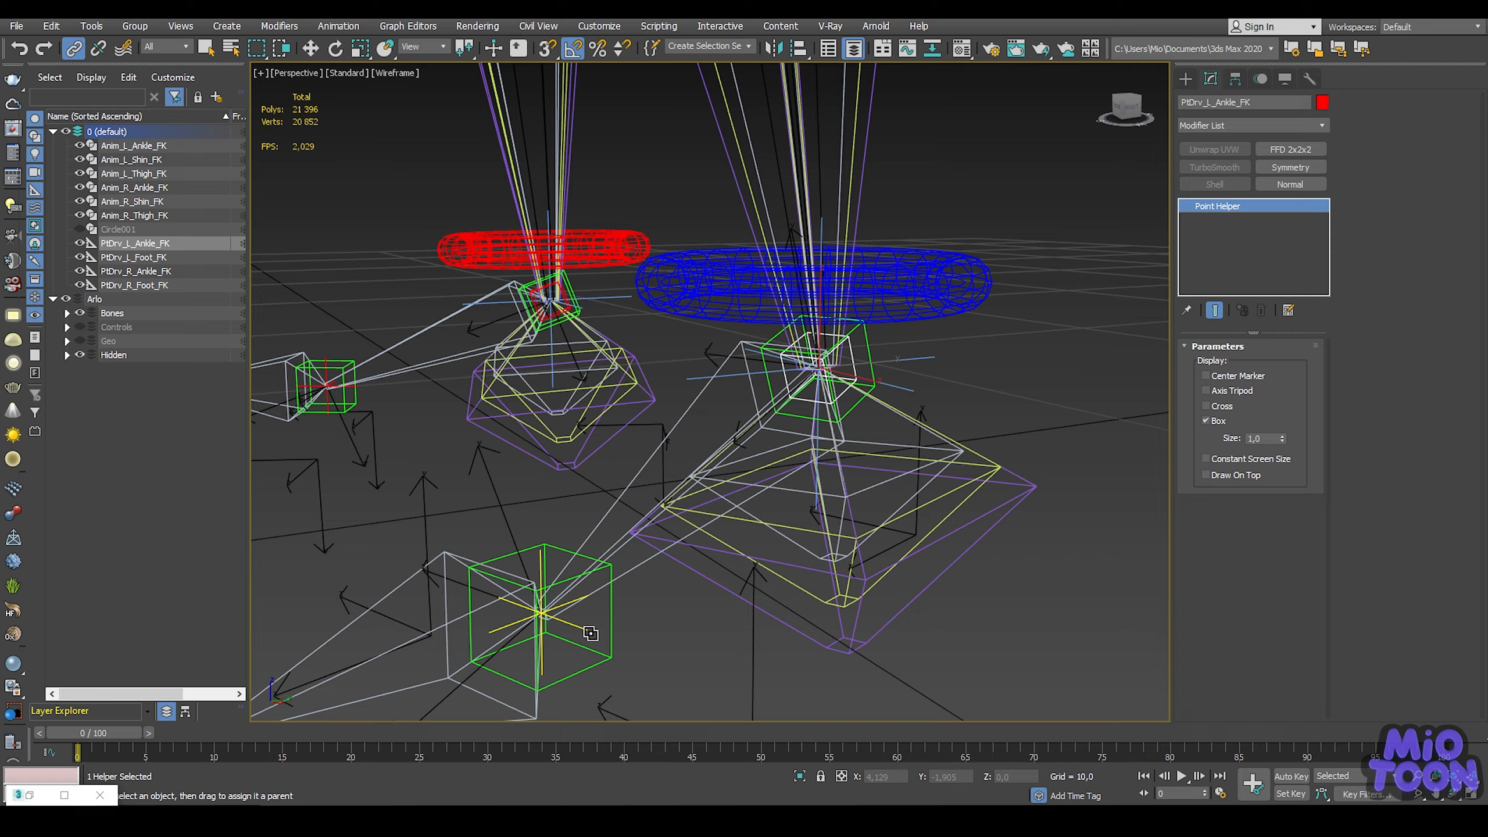
drag(586, 630, 919, 299)
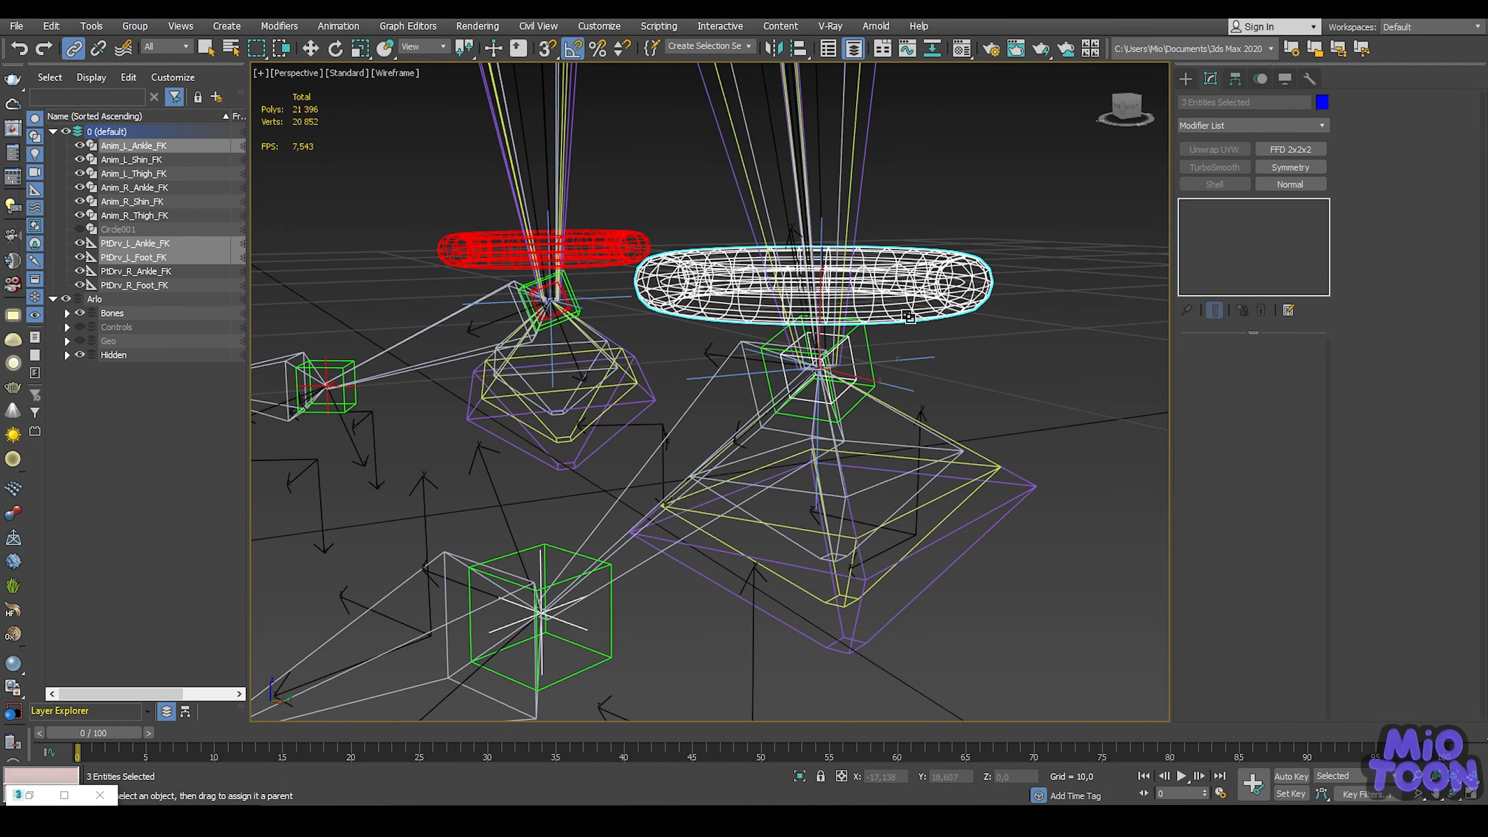
Step: Freeze the transforms of the left ankle control and its two point helpers
scroll(881, 346, down, 3)
right_click(808, 291)
click(859, 271)
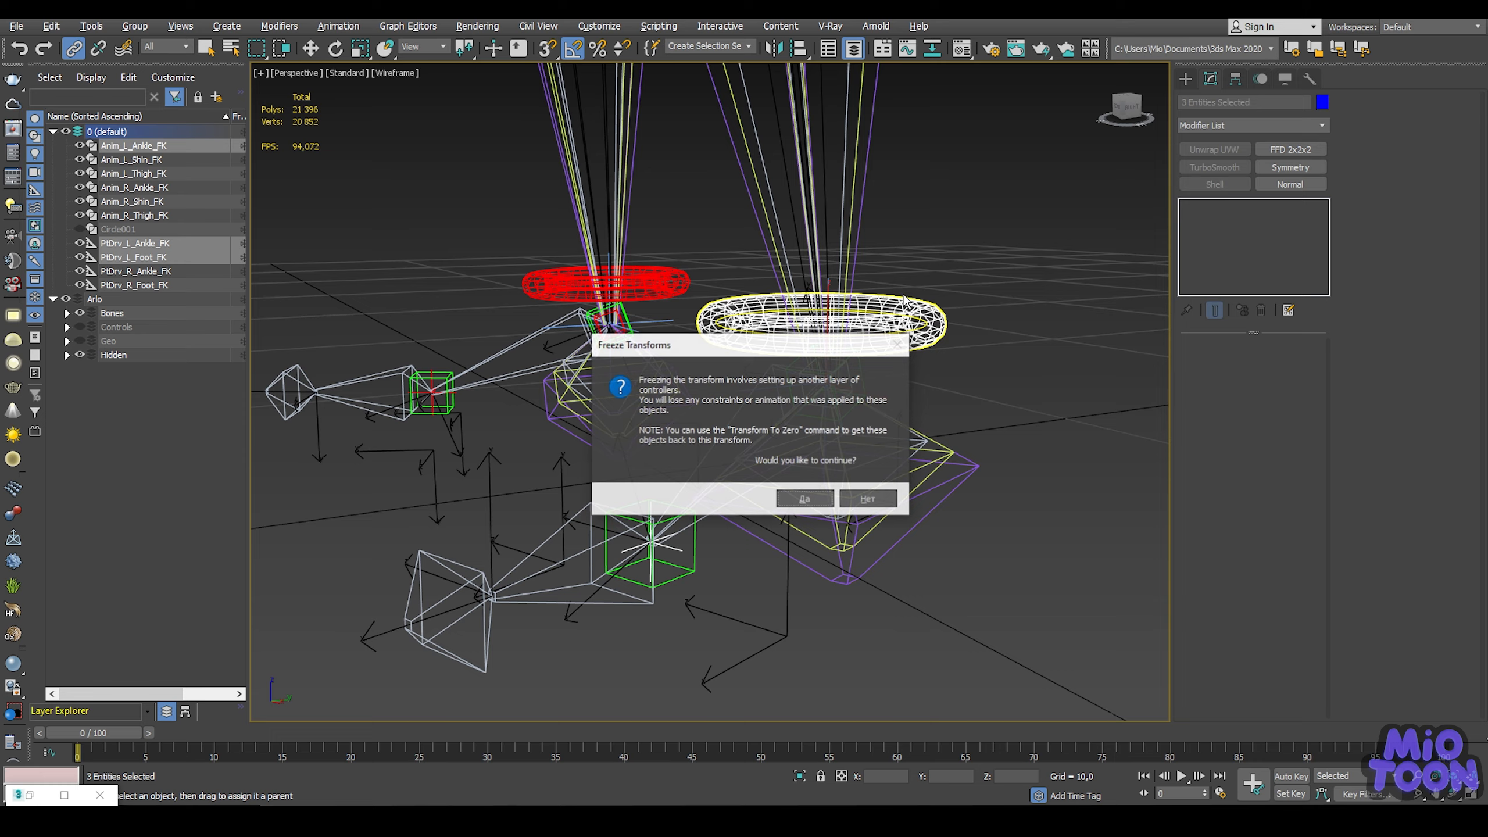
click(816, 504)
Step: Test-rotate the red right ankle control 45 degrees about its local Z axis and return it with Transform To Zero
scroll(806, 337, down, 5)
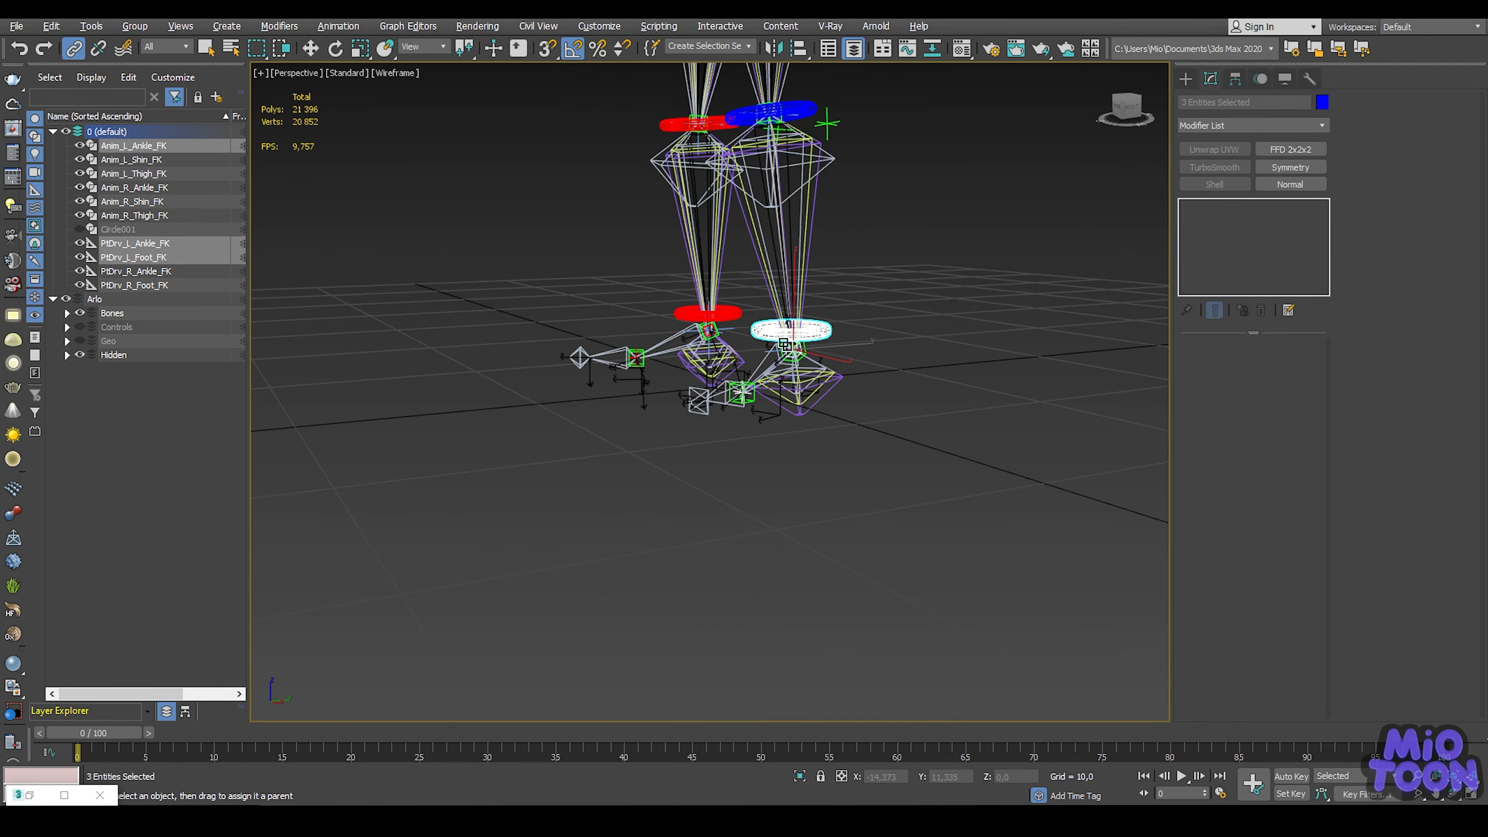
alt+middle_drag(811, 337, 843, 340)
scroll(642, 341, up, 5)
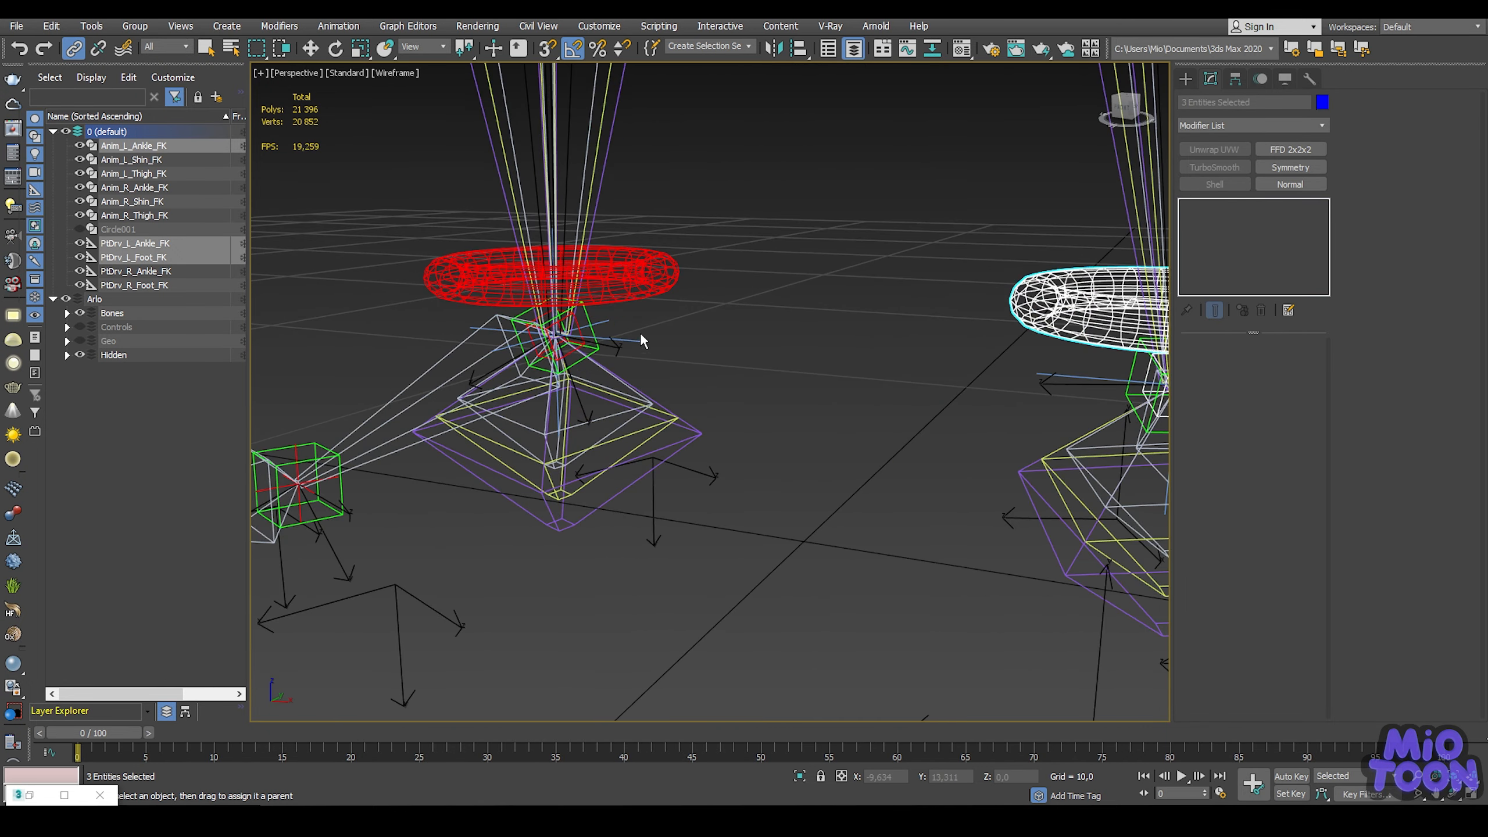
click(641, 292)
middle_drag(641, 293, 712, 324)
key(e)
drag(592, 317, 578, 348)
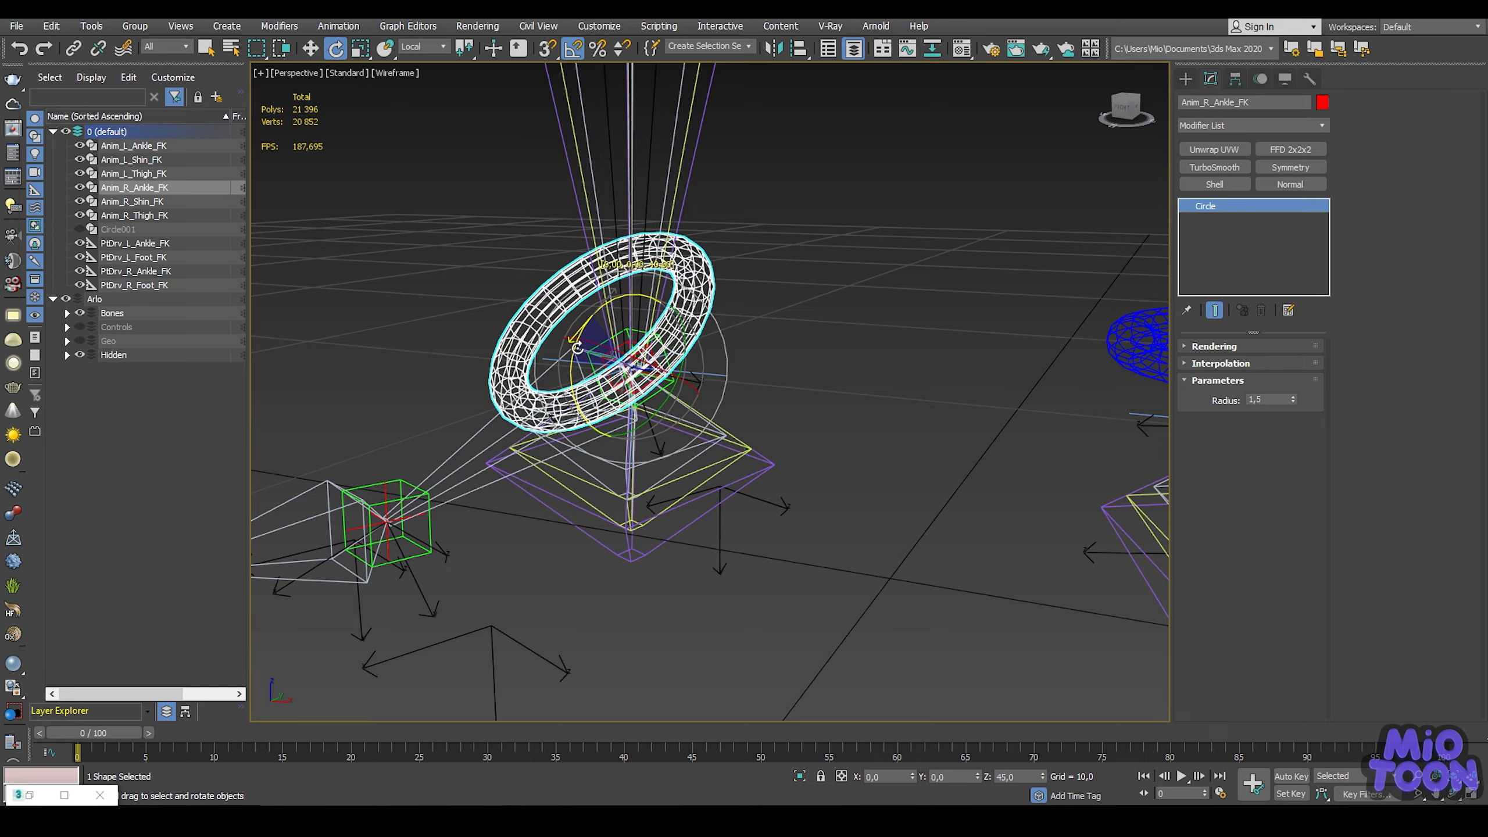
right_click(571, 340)
click(516, 318)
Step: Link the PtDrv_R_Ankle_FK and PtDrv_R_Foot_FK helpers to the red right ankle control ring
middle_drag(609, 331, 828, 322)
scroll(727, 421, up, 2)
middle_drag(718, 422, 665, 459)
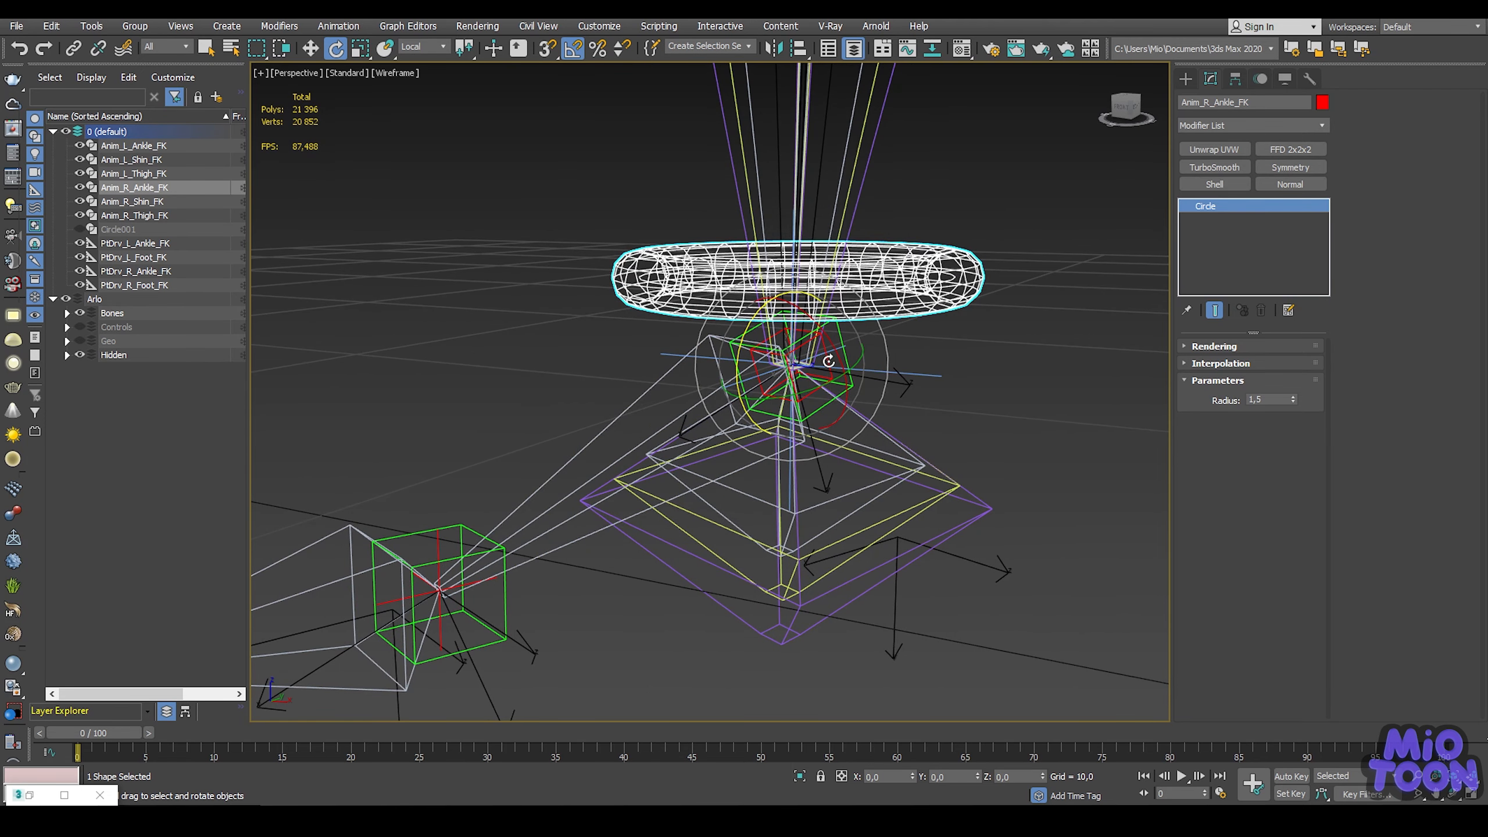
click(73, 48)
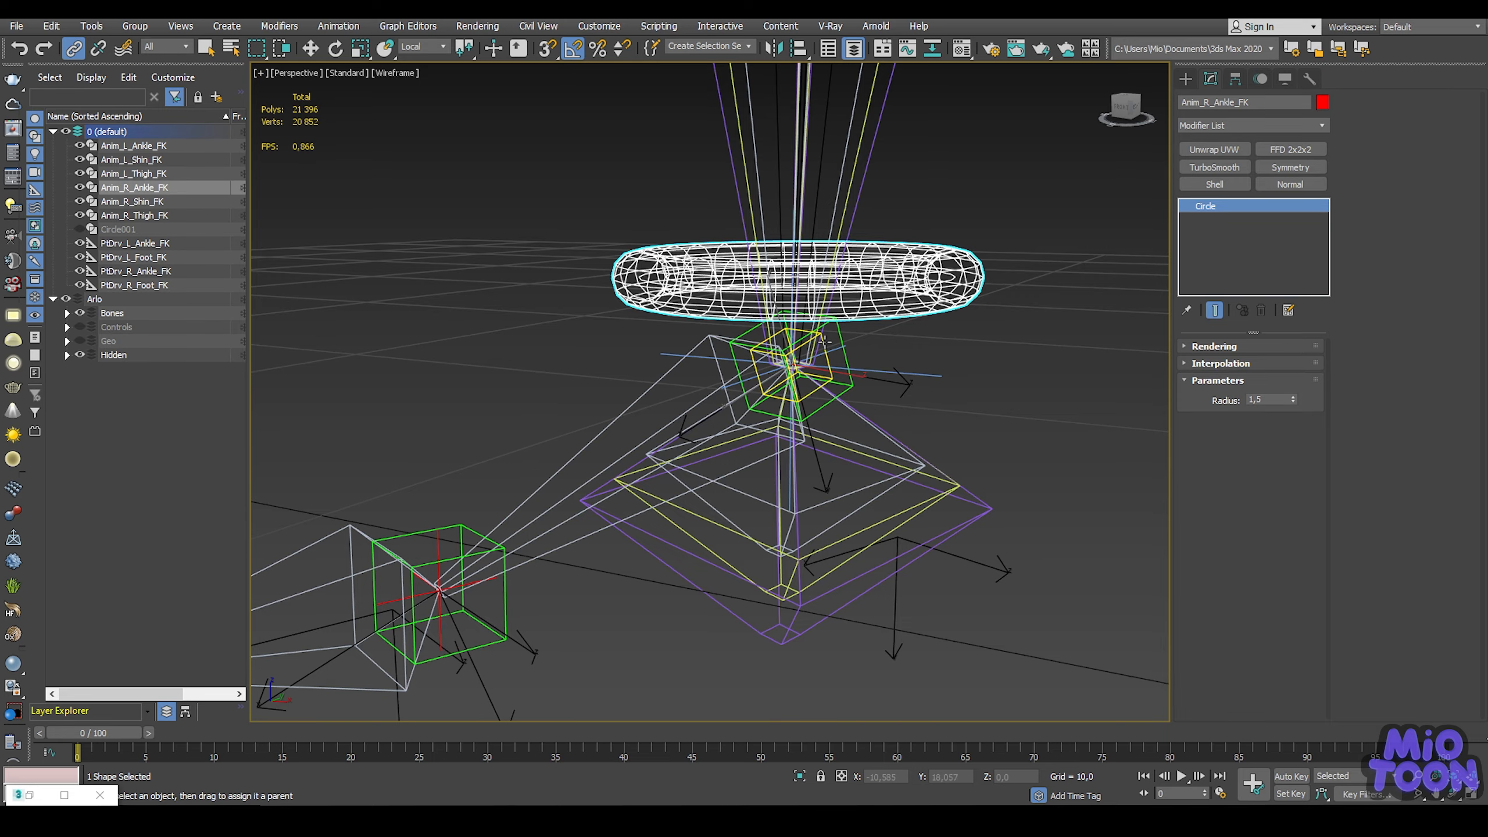
drag(832, 361, 904, 322)
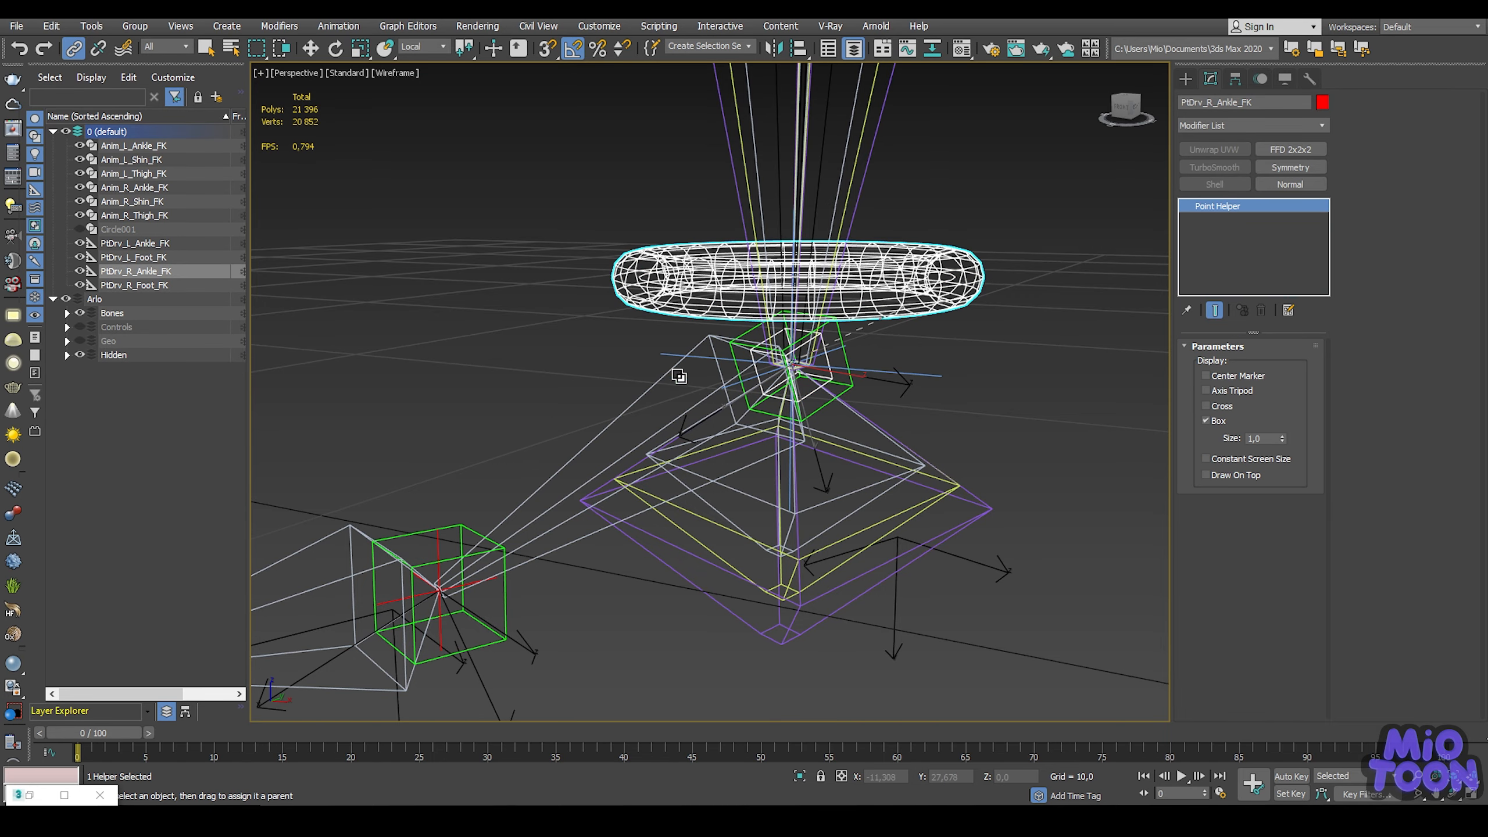
drag(479, 618, 561, 624)
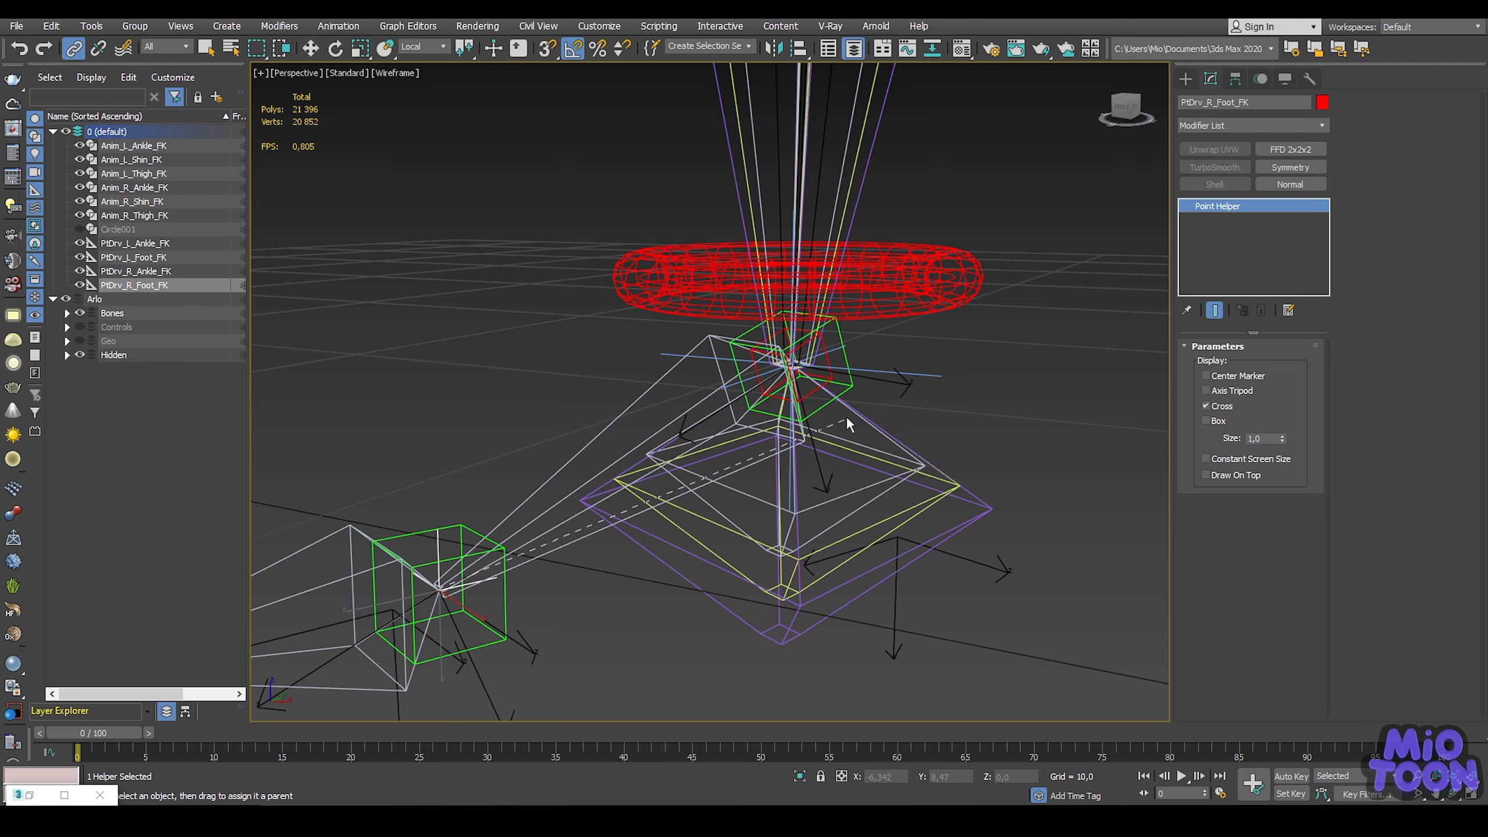
drag(846, 417, 835, 359)
Step: Freeze the transforms of both right-side point helpers, PtDrv_R_Ankle_FK and PtDrv_R_Foot_FK
ctrl+click(832, 358)
right_click(824, 352)
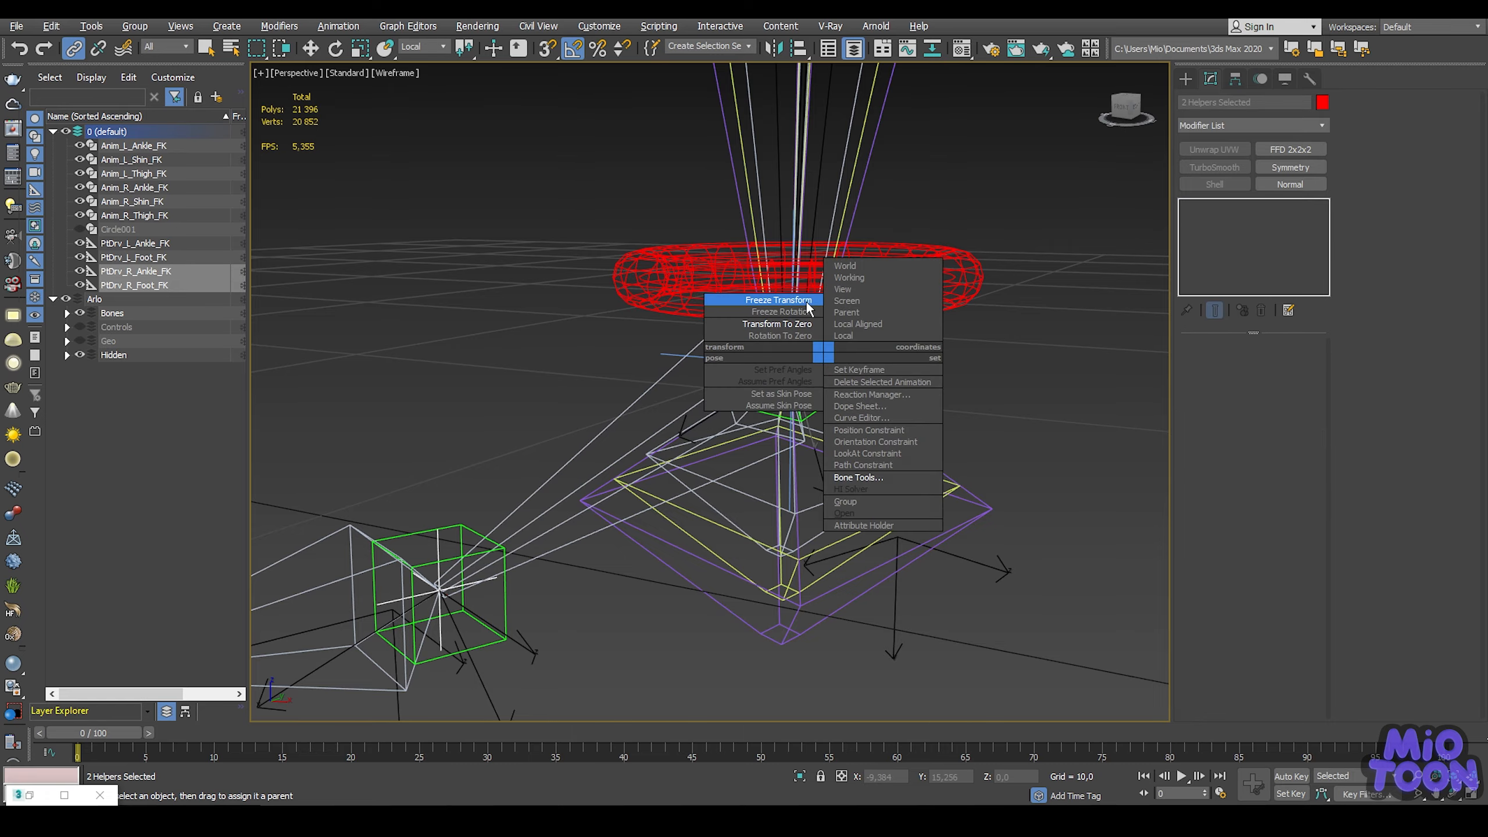
click(797, 299)
click(803, 499)
Step: Test-rotate the blue left shin control, Anim_L_Shin_FK, so the lower leg swings up
scroll(824, 361, down, 7)
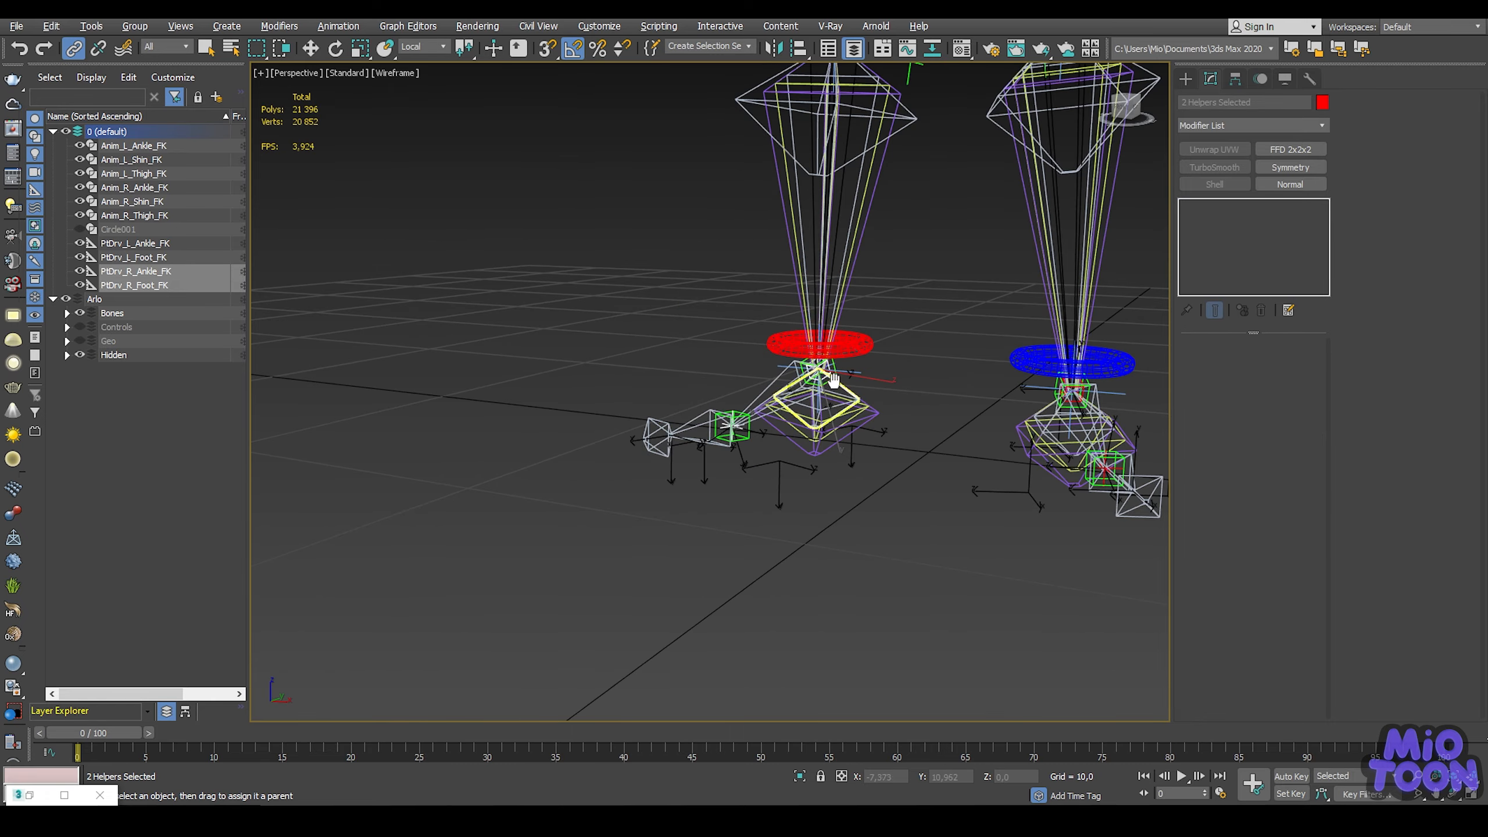
middle_drag(827, 377, 553, 476)
click(695, 175)
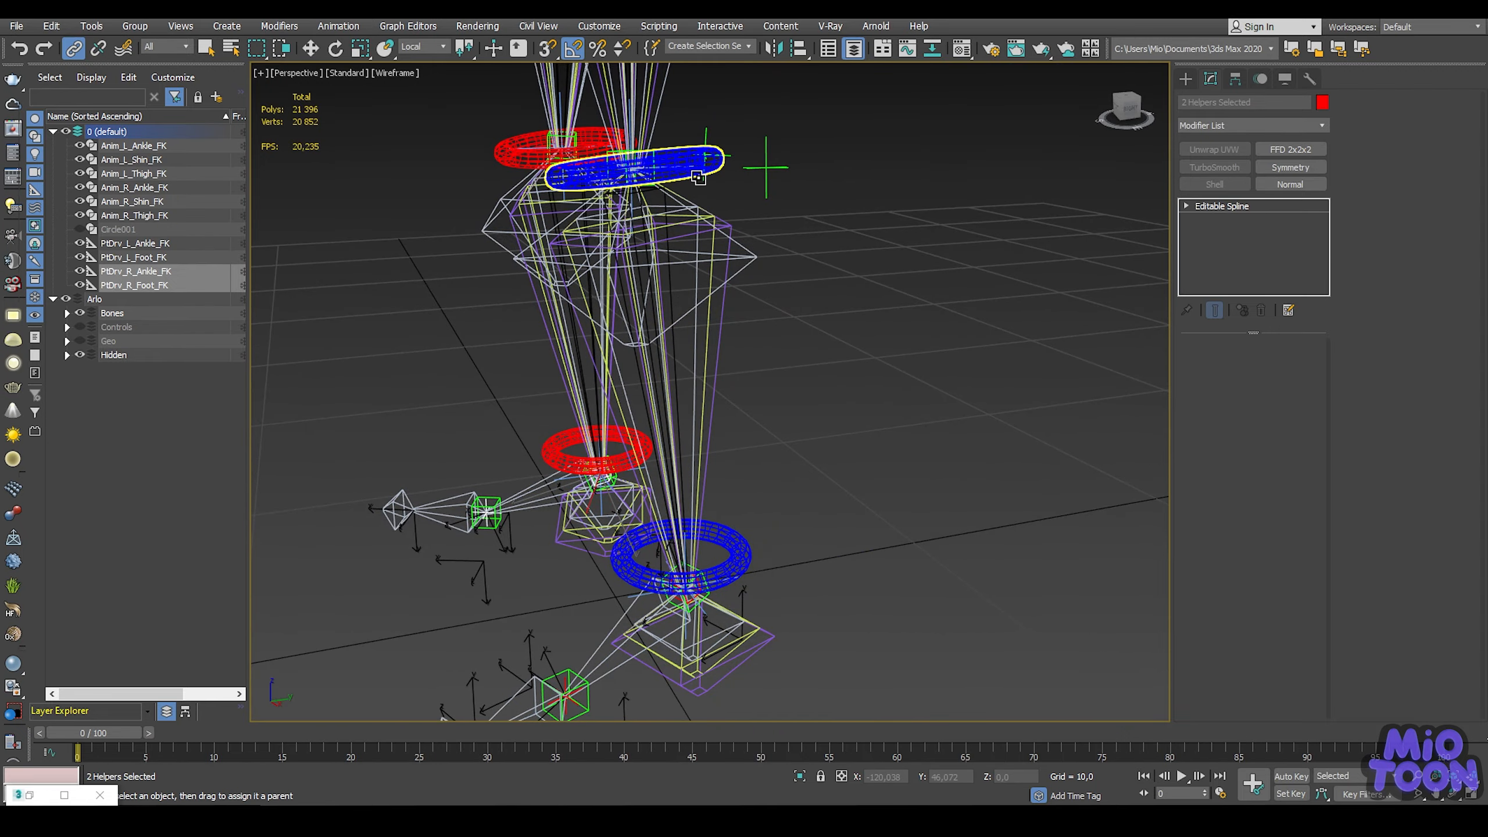
scroll(753, 289, down, 4)
middle_drag(753, 291, 788, 321)
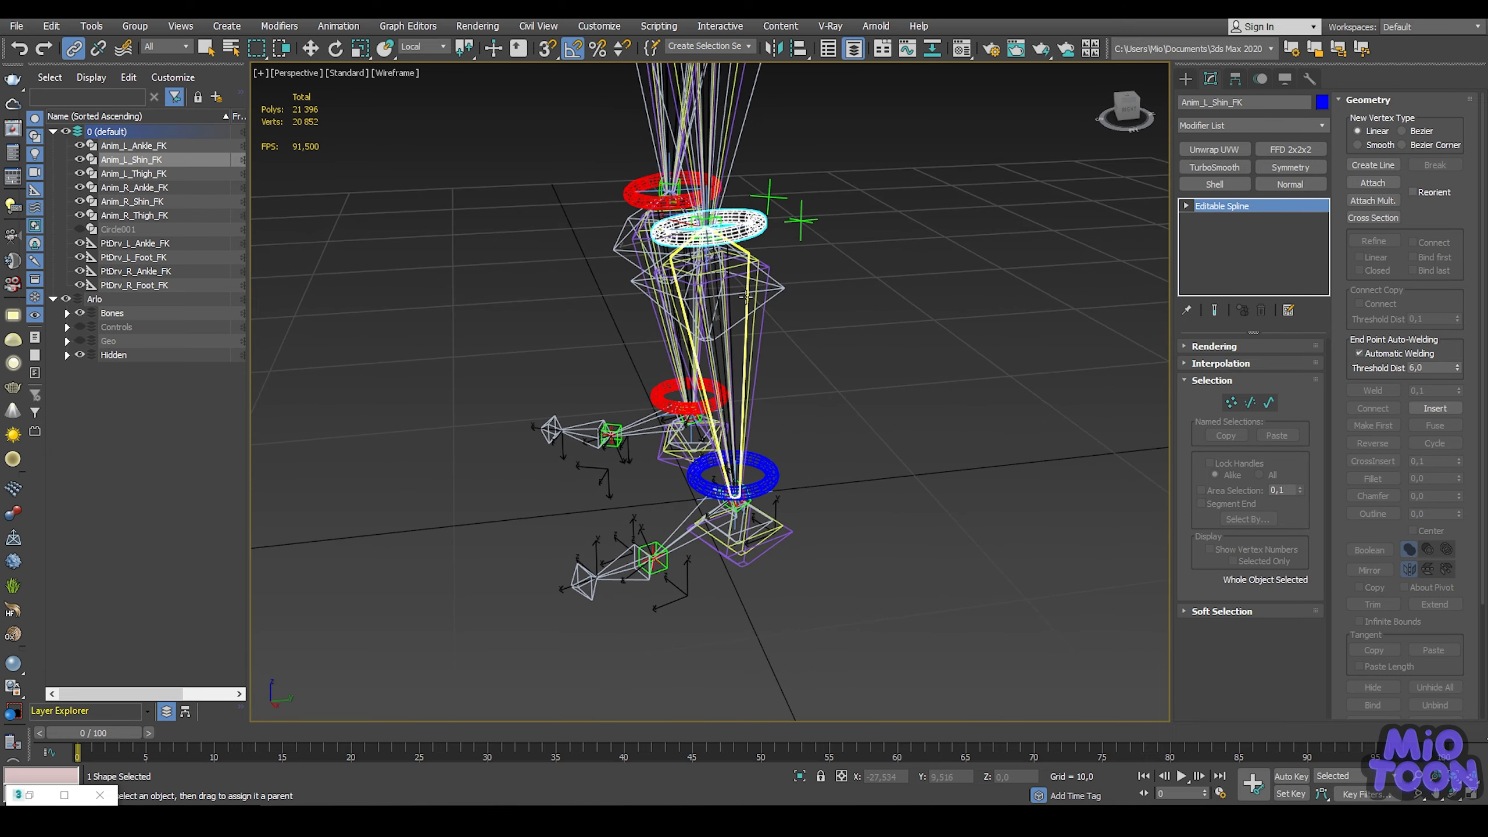
key(e)
drag(647, 199, 668, 157)
Step: Test-rotate the blue left ankle control, Anim_L_Ankle_FK, and move it away from the leg
click(486, 335)
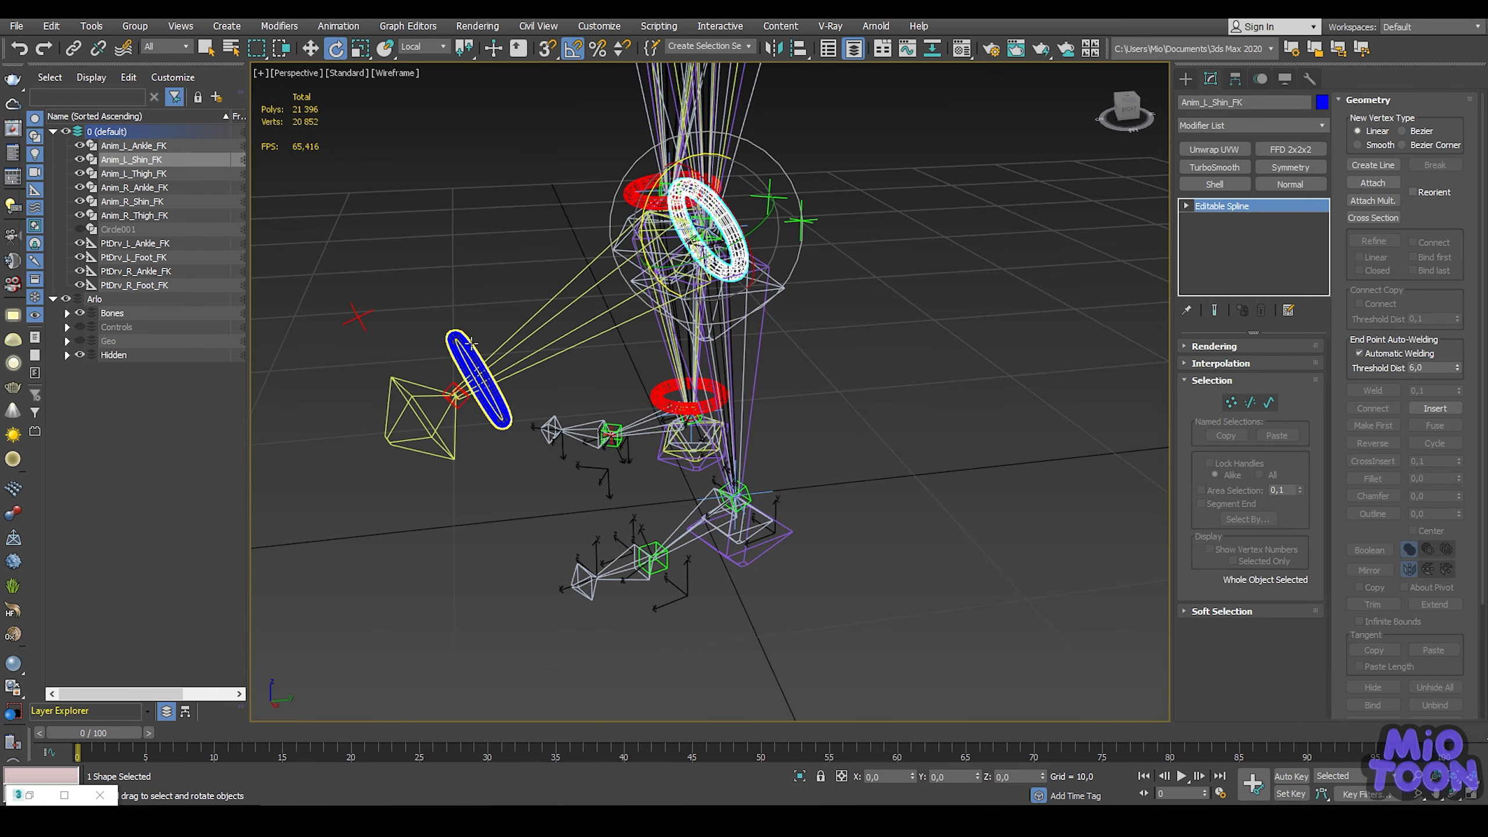
drag(455, 328, 472, 327)
mouse_move(612, 296)
alt+middle_down()
mouse_move(568, 282)
mouse_move(612, 285)
alt+middle_up()
key(w)
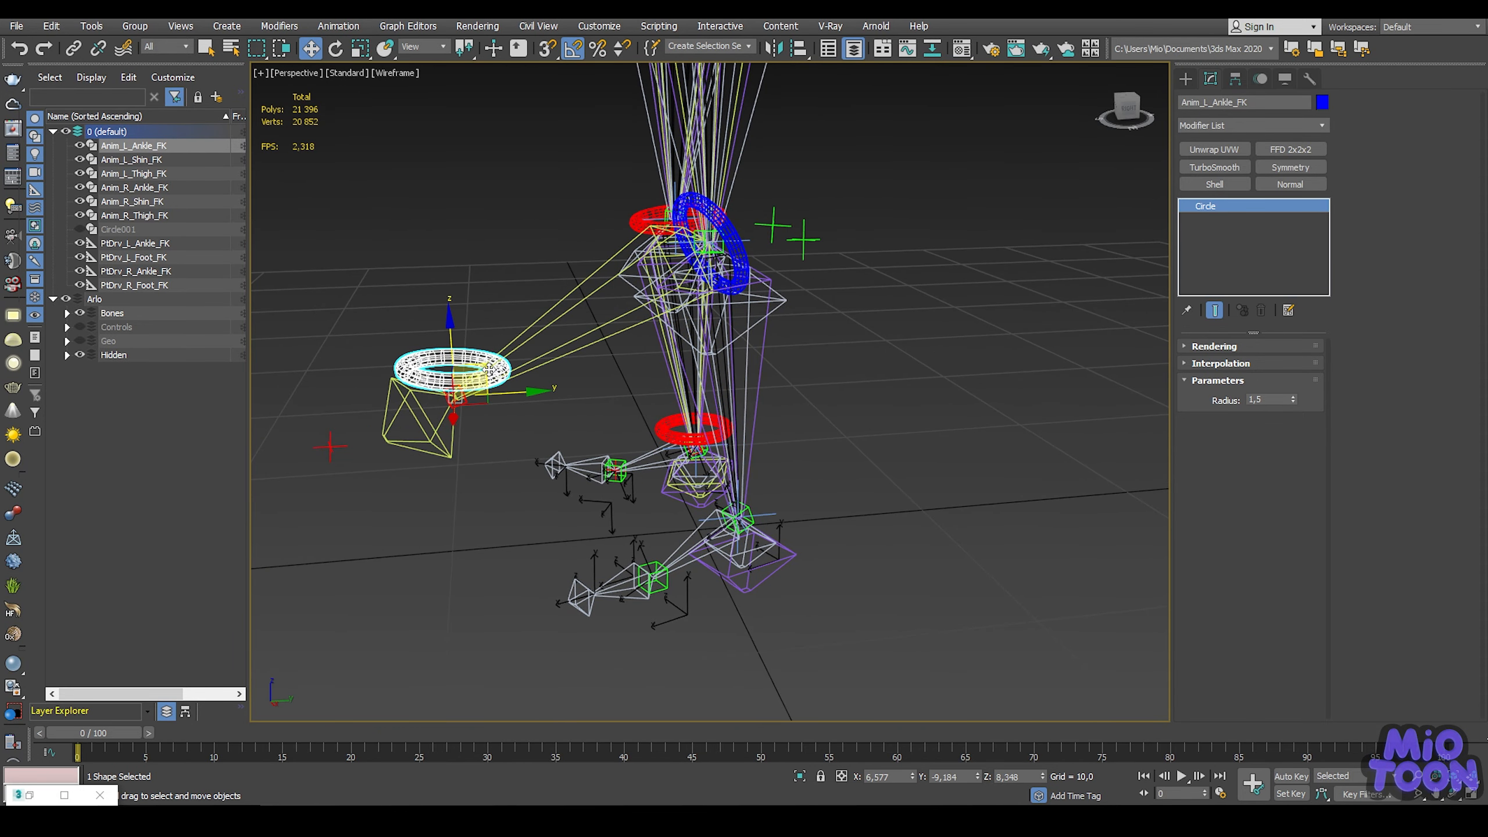
drag(487, 366, 435, 424)
Step: Return the left ankle and left shin controls to their rest pose with Transform To Zero
ctrl+click(732, 234)
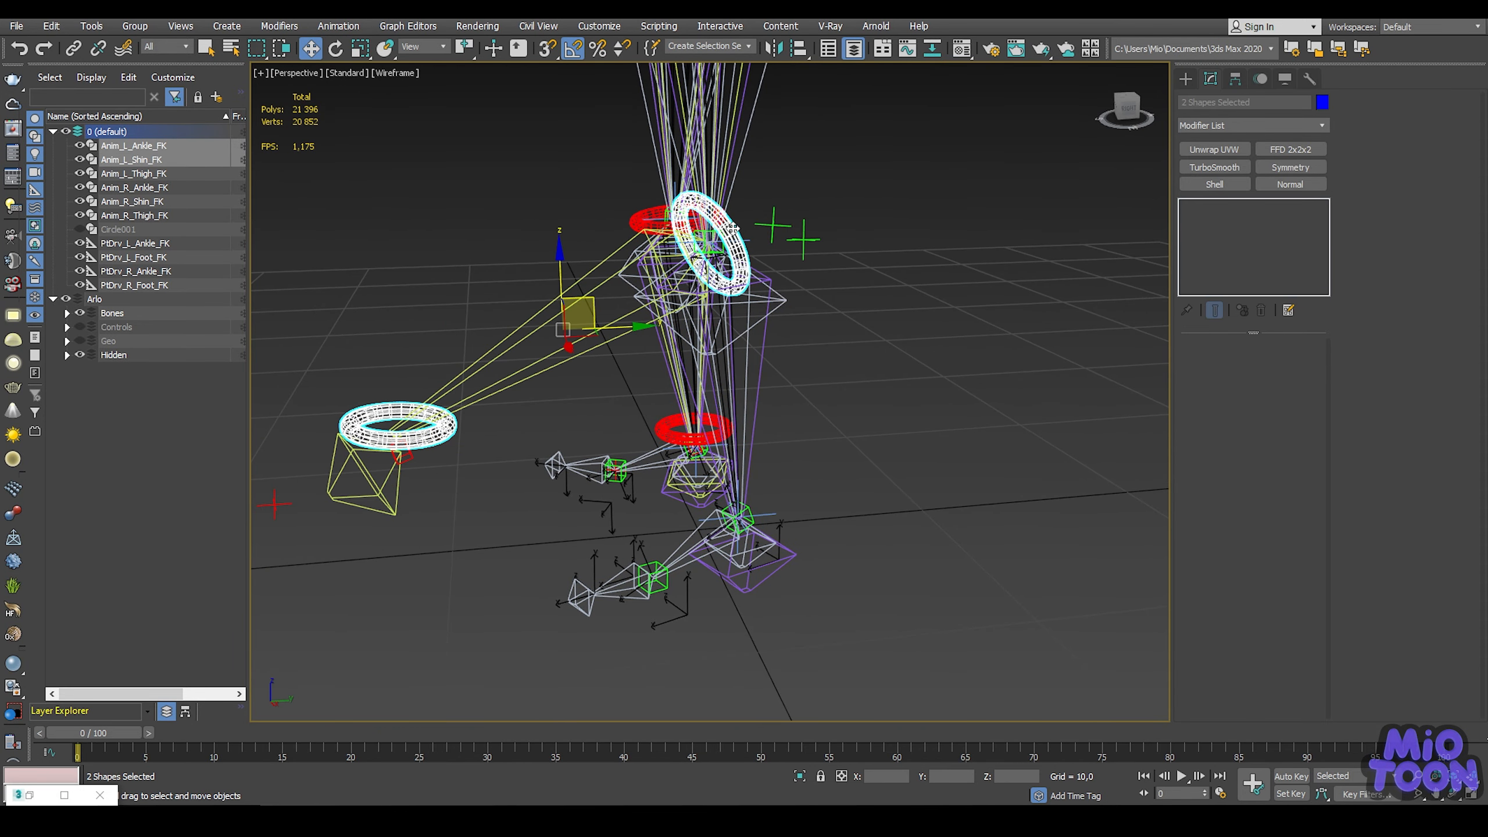
alt+right_click(670, 254)
click(649, 229)
Step: Add PtDrv_L_Ankle_FK as a second target of the PtDrv_L_Ankle helper's Position Constraint
middle_drag(778, 422, 869, 310)
scroll(834, 394, up, 5)
middle_drag(835, 395, 896, 333)
scroll(889, 338, up, 5)
click(846, 352)
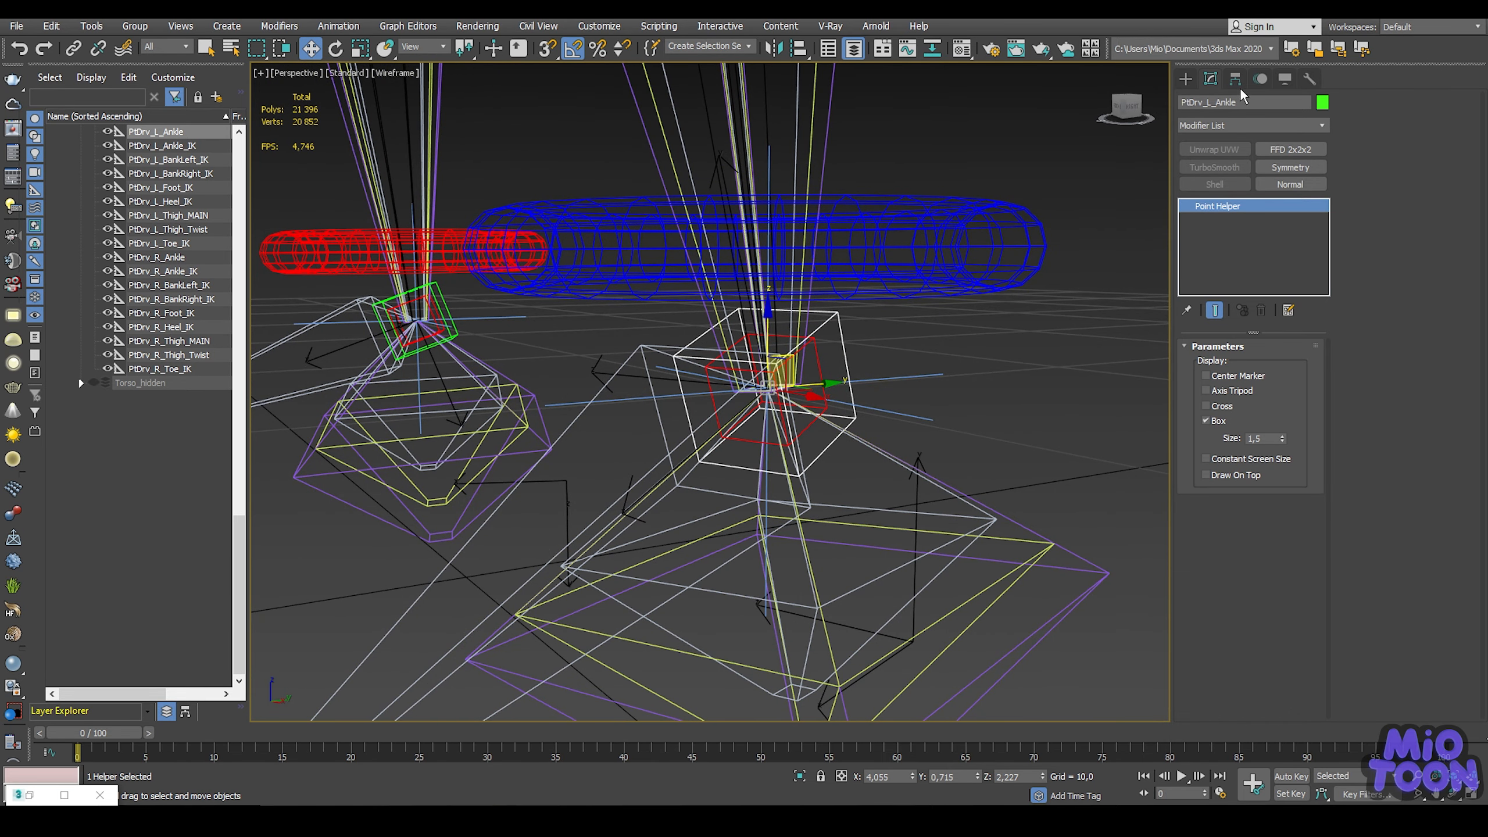
click(1260, 78)
click(1245, 553)
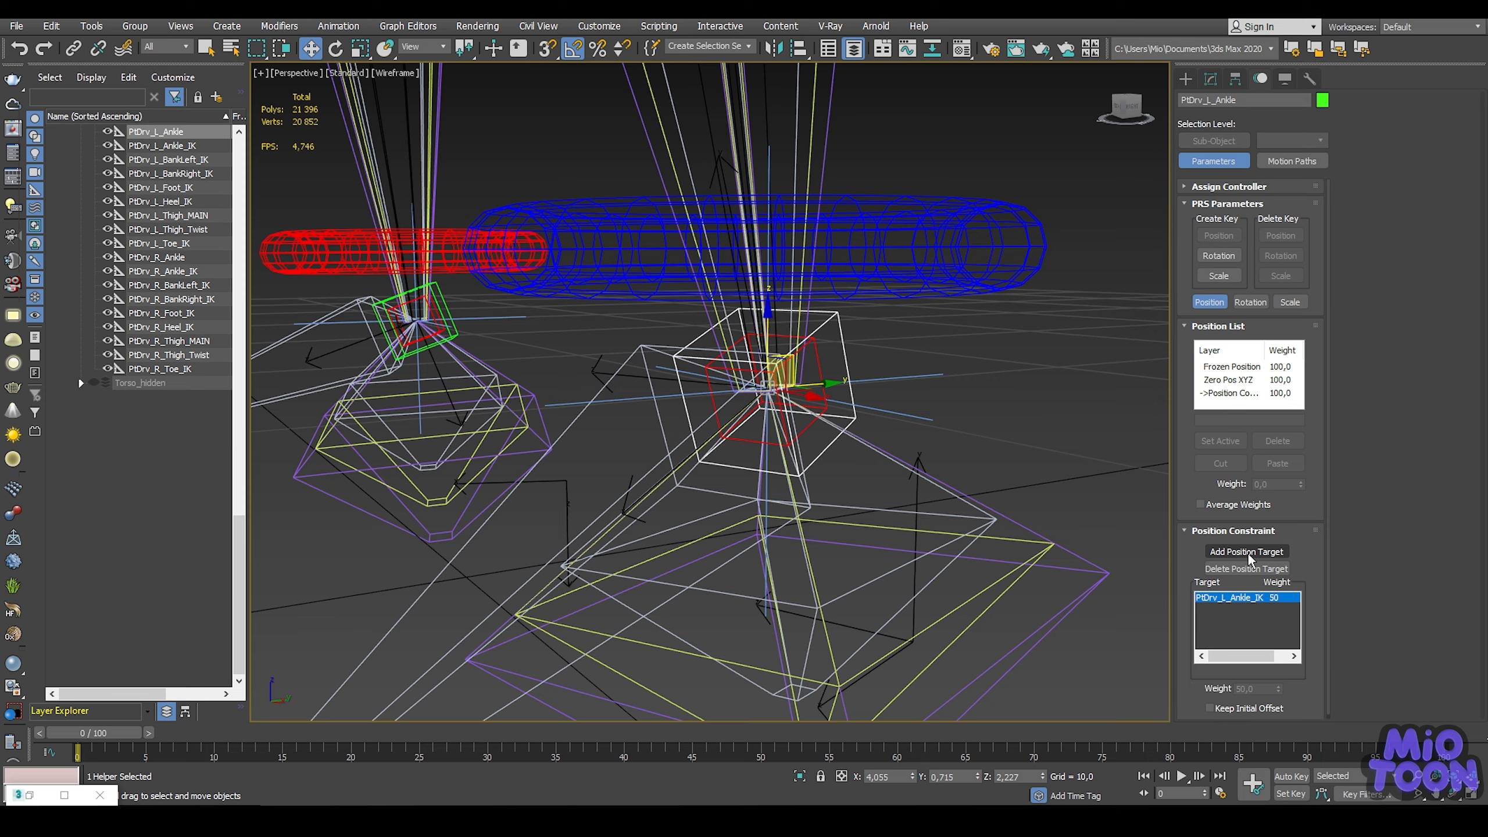
alt+middle_drag(1076, 422, 1010, 379)
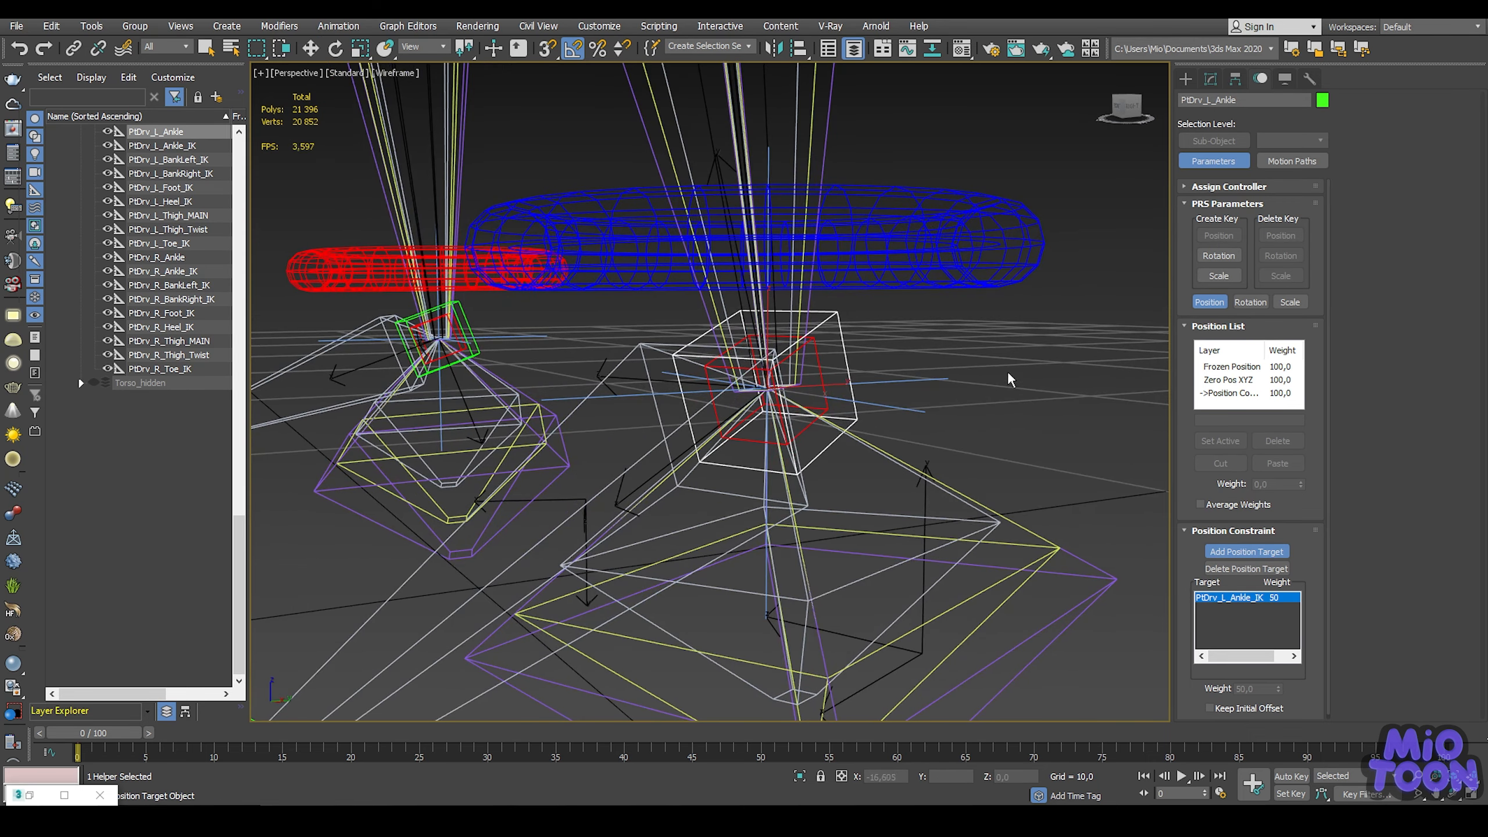
click(813, 366)
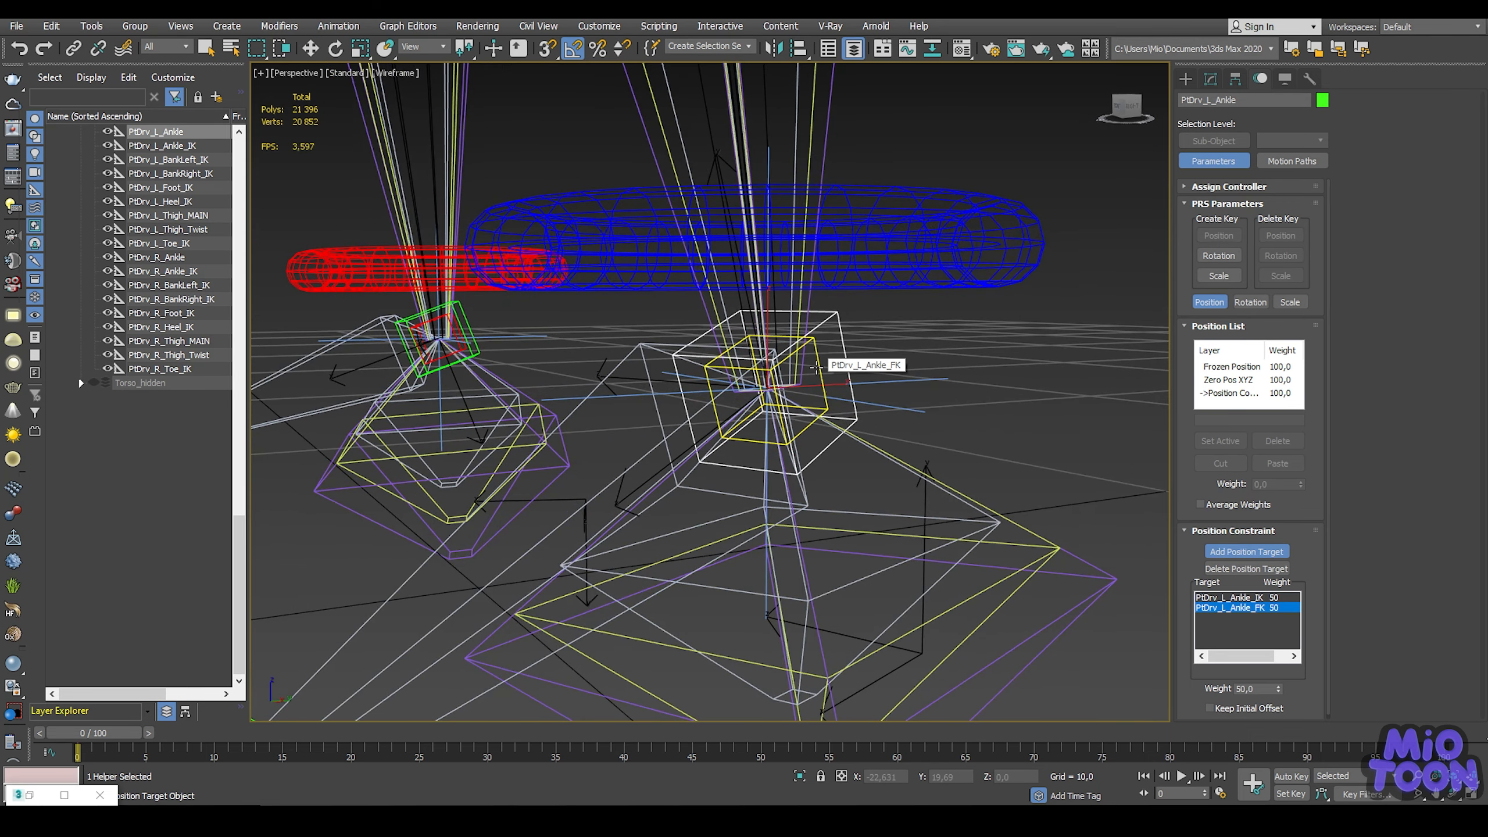
key(w)
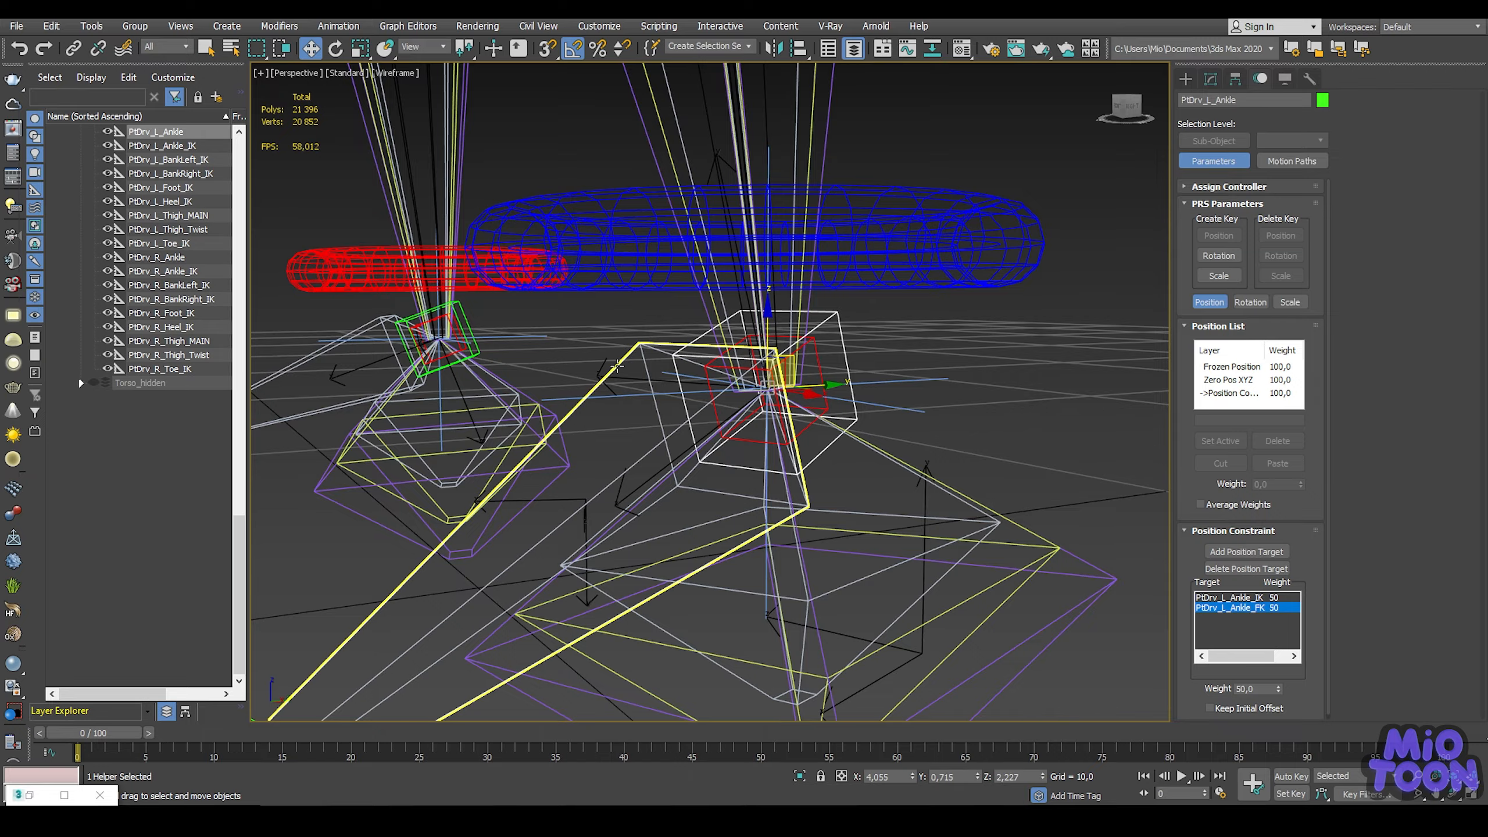
Step: Add PtDrv_L_Ankle_FK as a second target of the Bone_L_Ankle bone's Orientation Constraint
click(613, 368)
alt+middle_drag(712, 344, 733, 324)
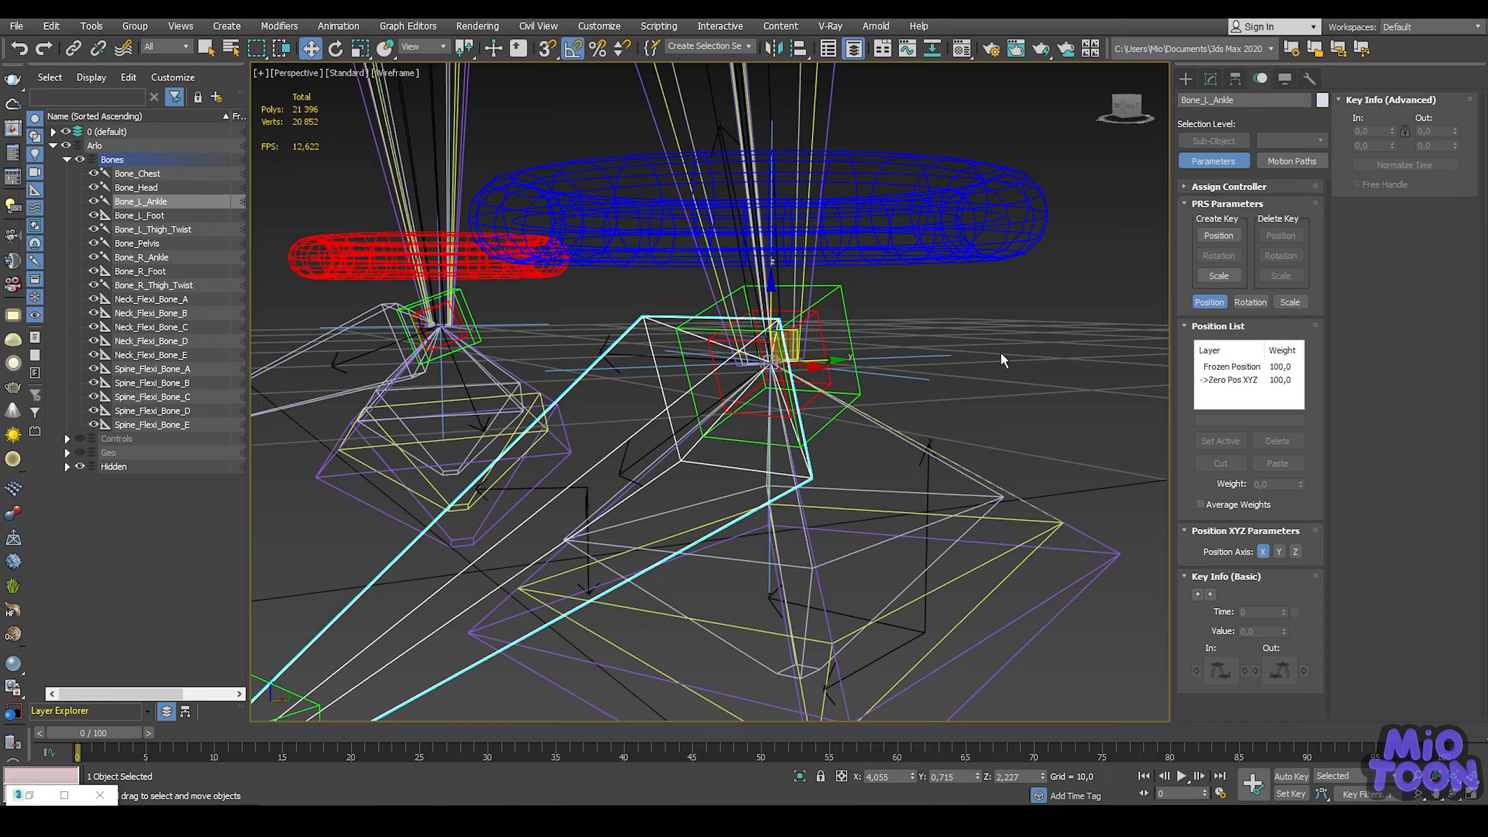
click(1250, 302)
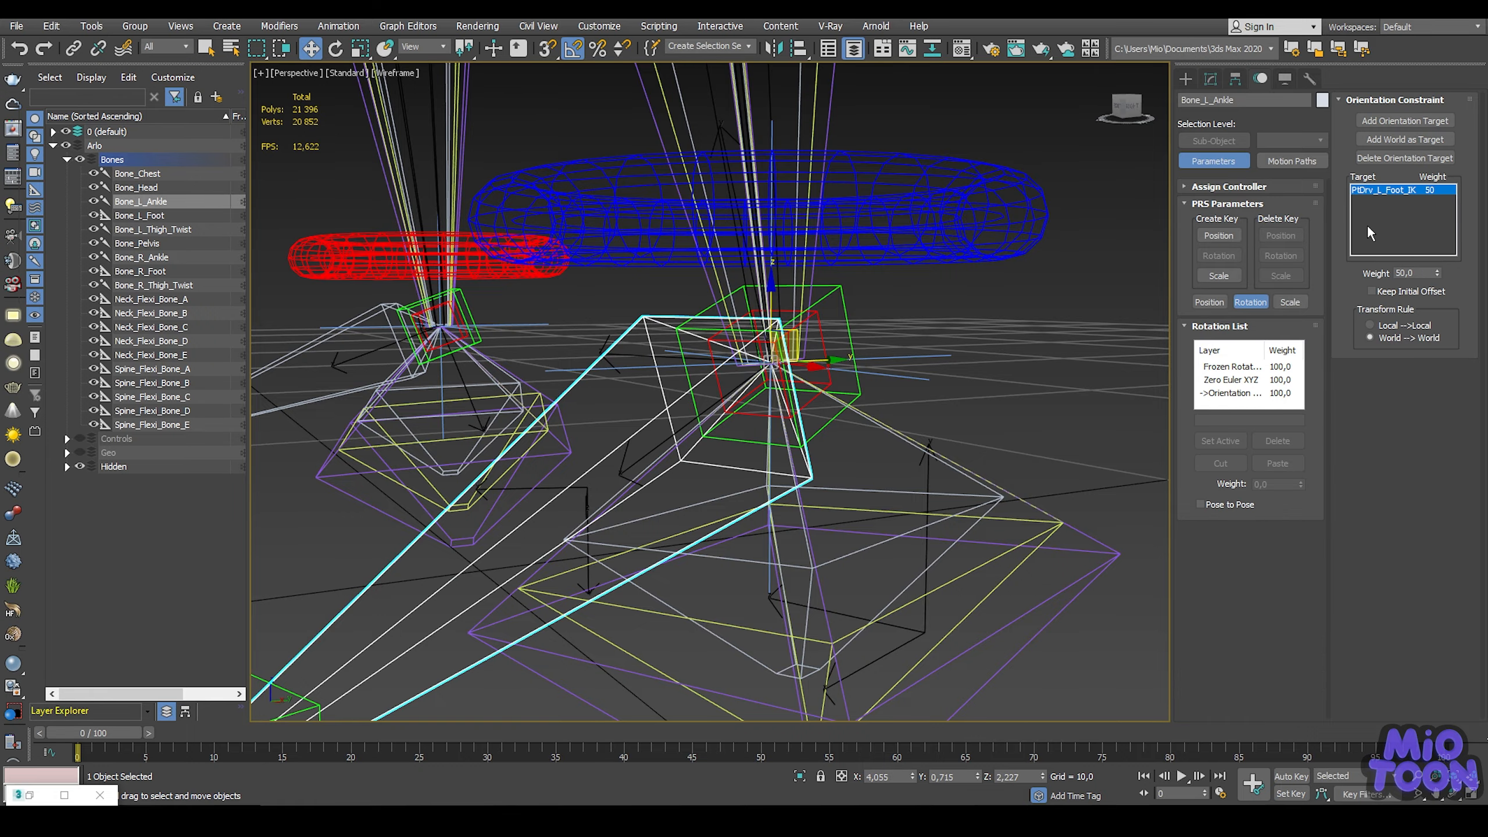
alt+middle_drag(1148, 274, 1115, 278)
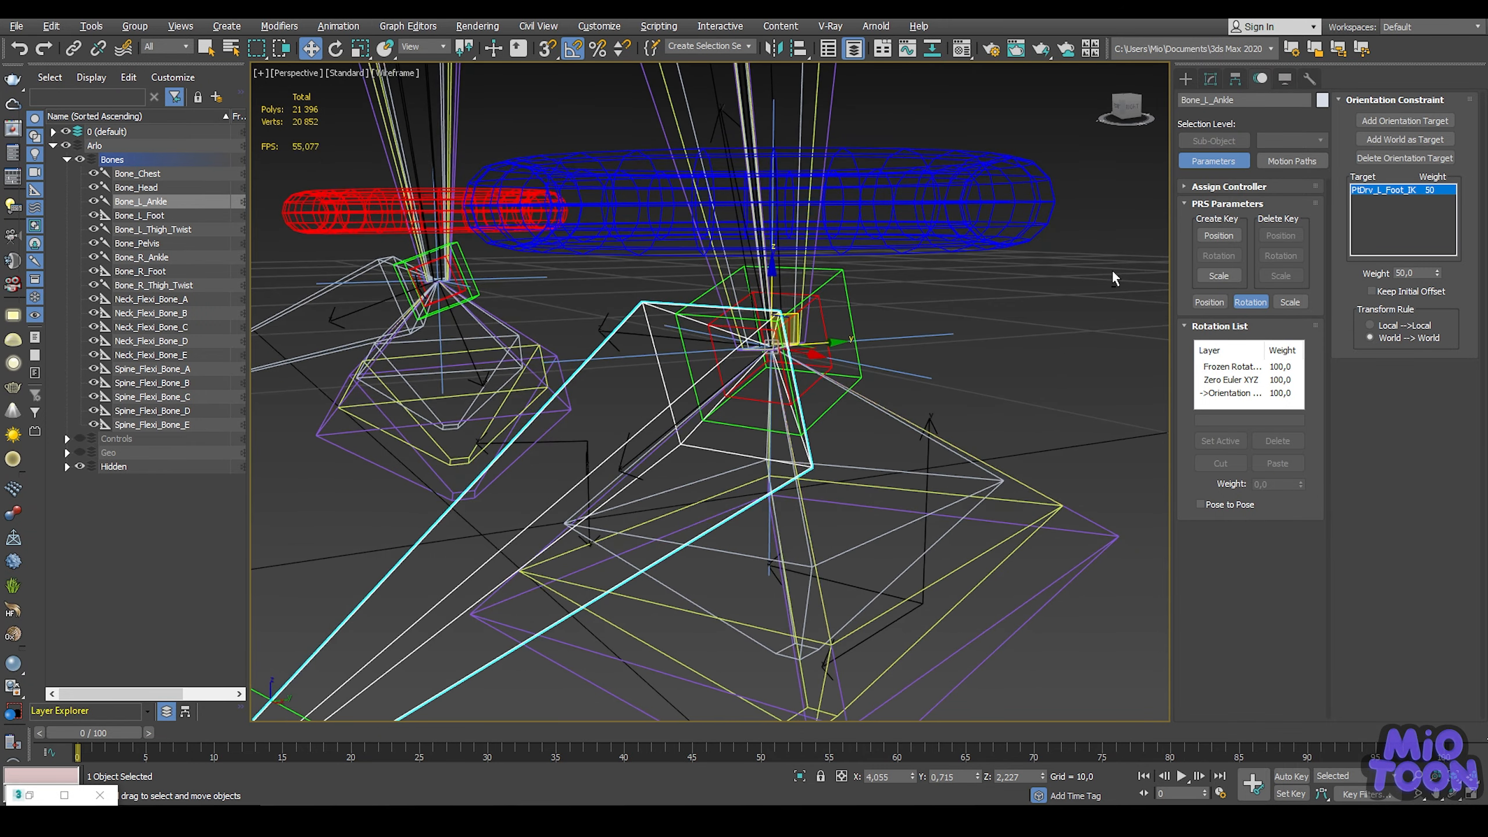
click(1405, 121)
click(826, 322)
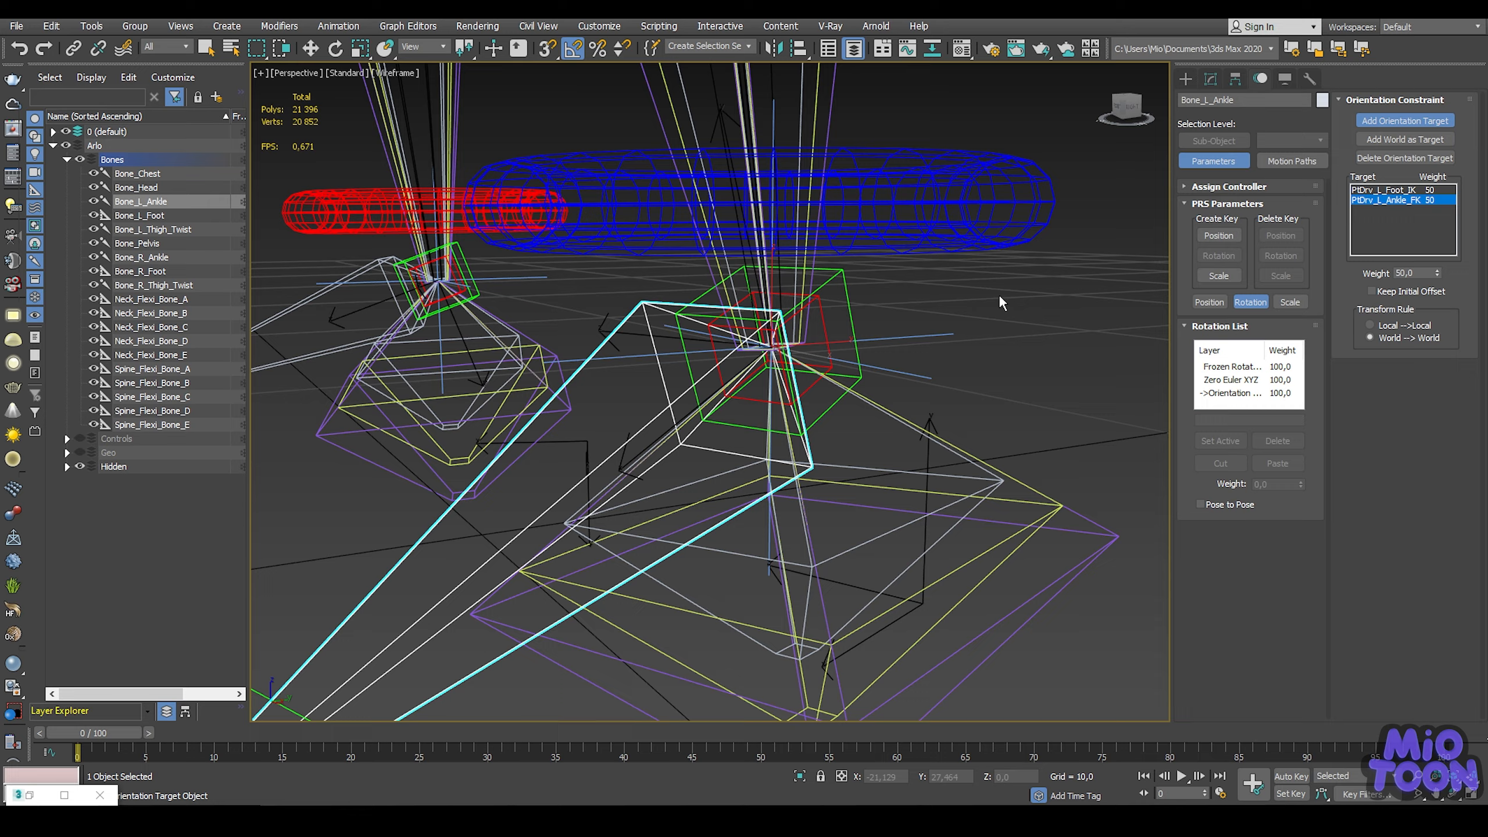
Step: Add PtDrv_L_Foot_FK as a second target of the BnDrv_L_Foot bone's Orientation Constraint
alt+middle_drag(826, 322, 906, 299)
alt+middle_drag(907, 299, 803, 343)
scroll(541, 446, up, 2)
click(535, 446)
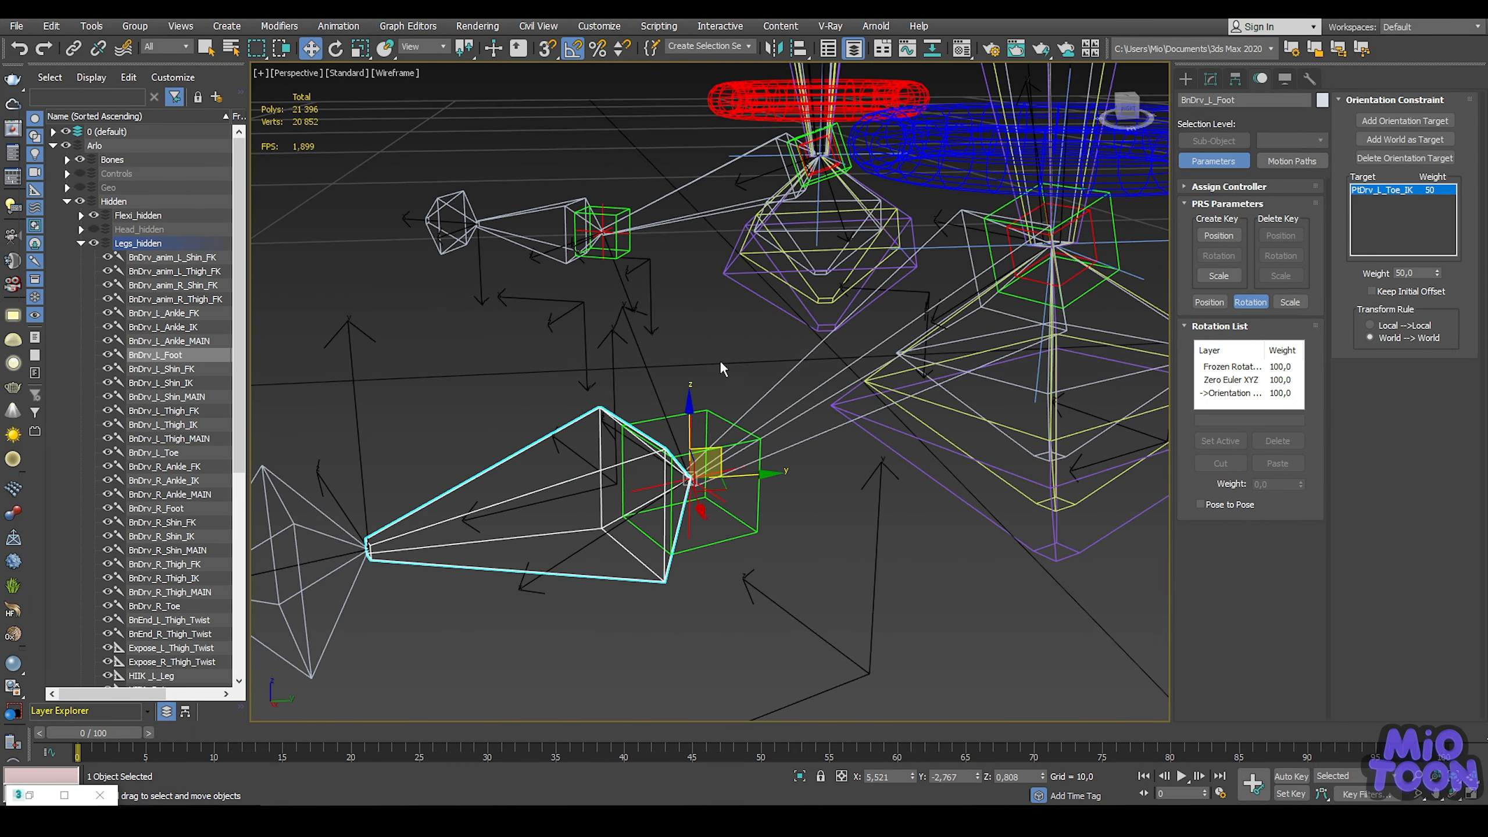
click(1405, 120)
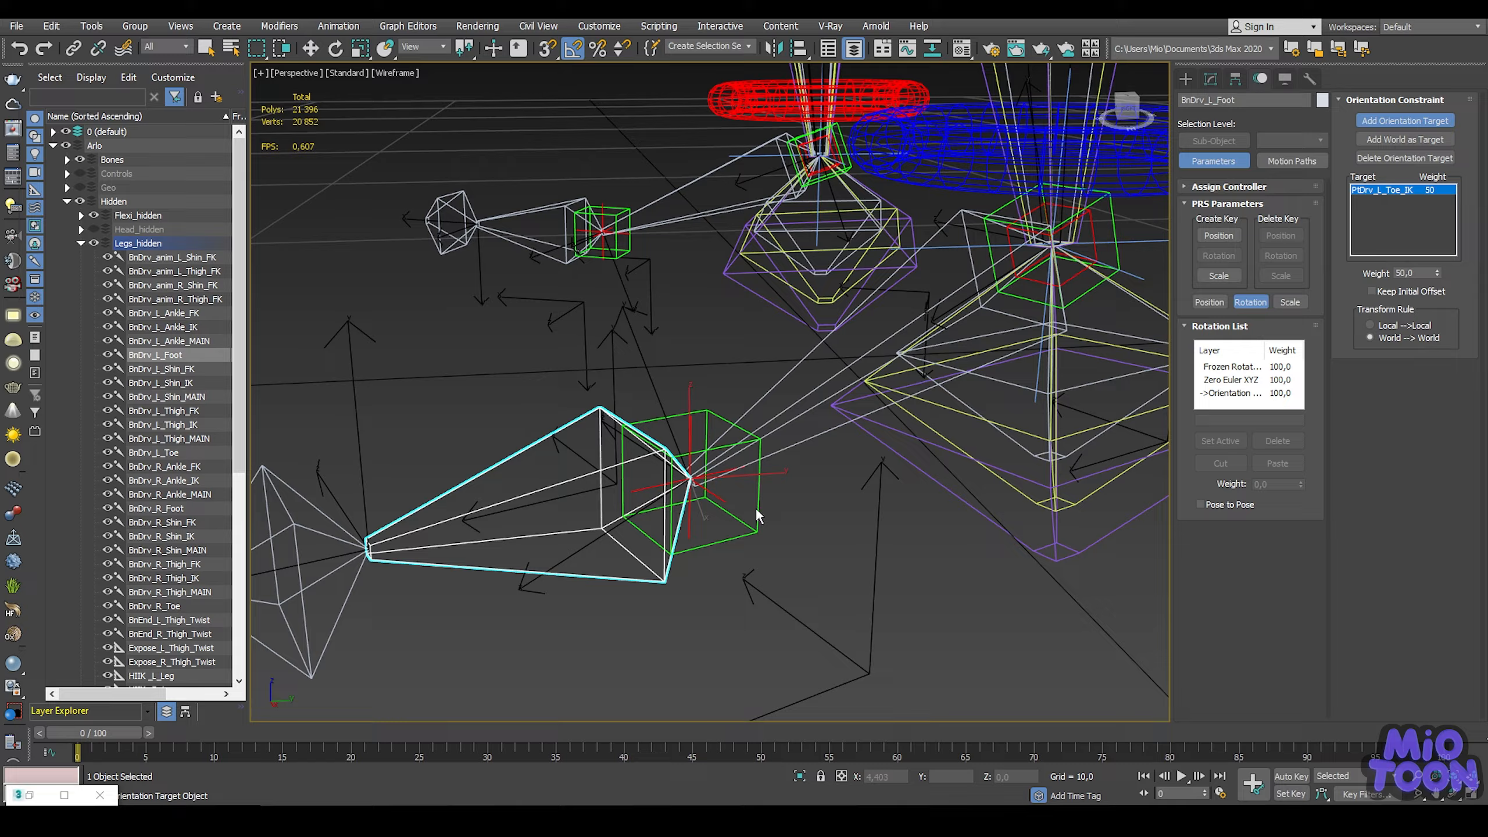
click(727, 504)
alt+middle_drag(751, 485, 695, 504)
key(w)
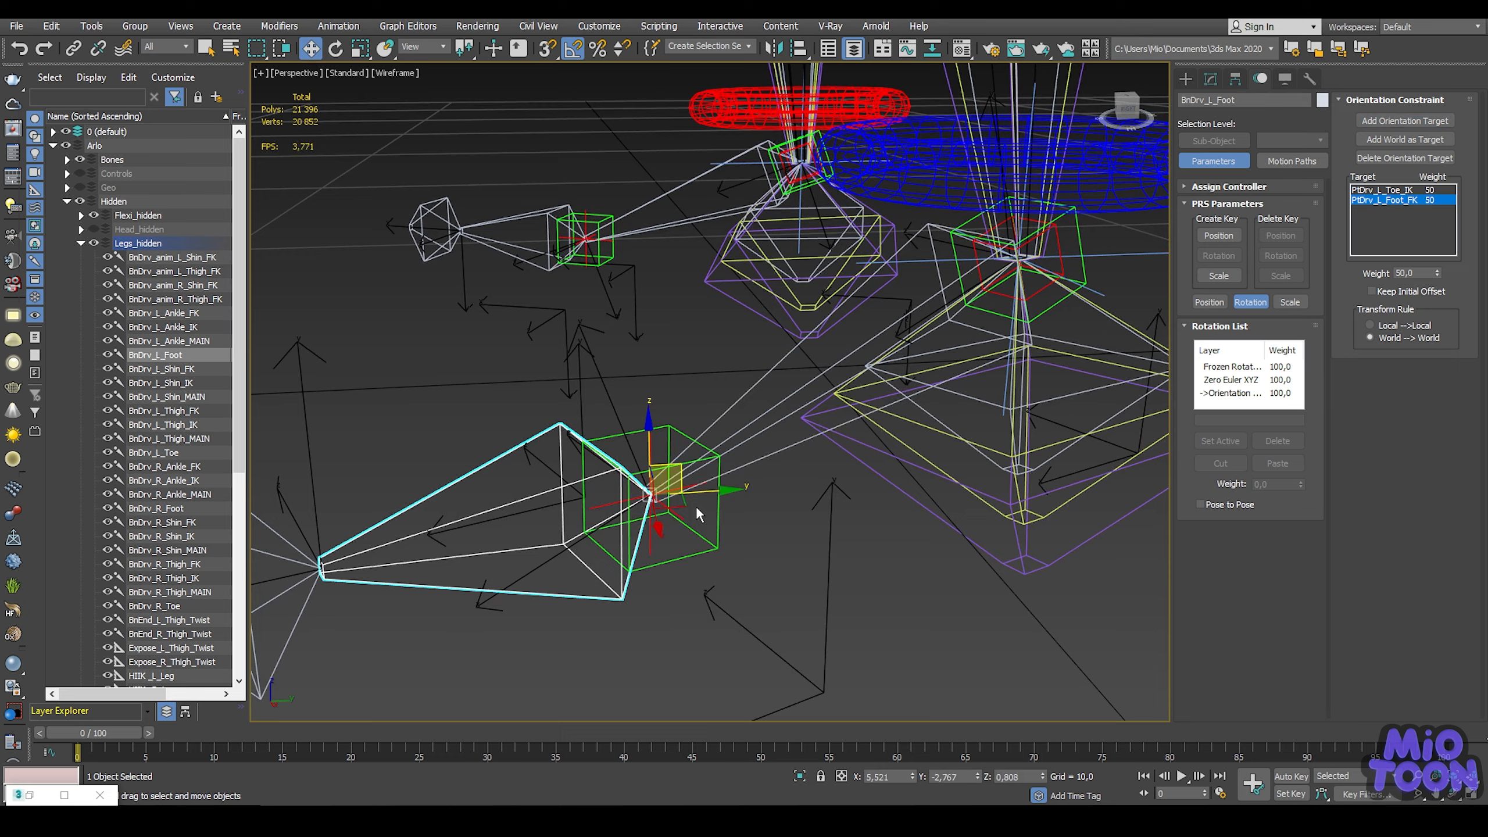
Step: Add PtDrv_L_Foot_FK as a second target of the Bone_L_Foot helper's Orientation Constraint
click(711, 466)
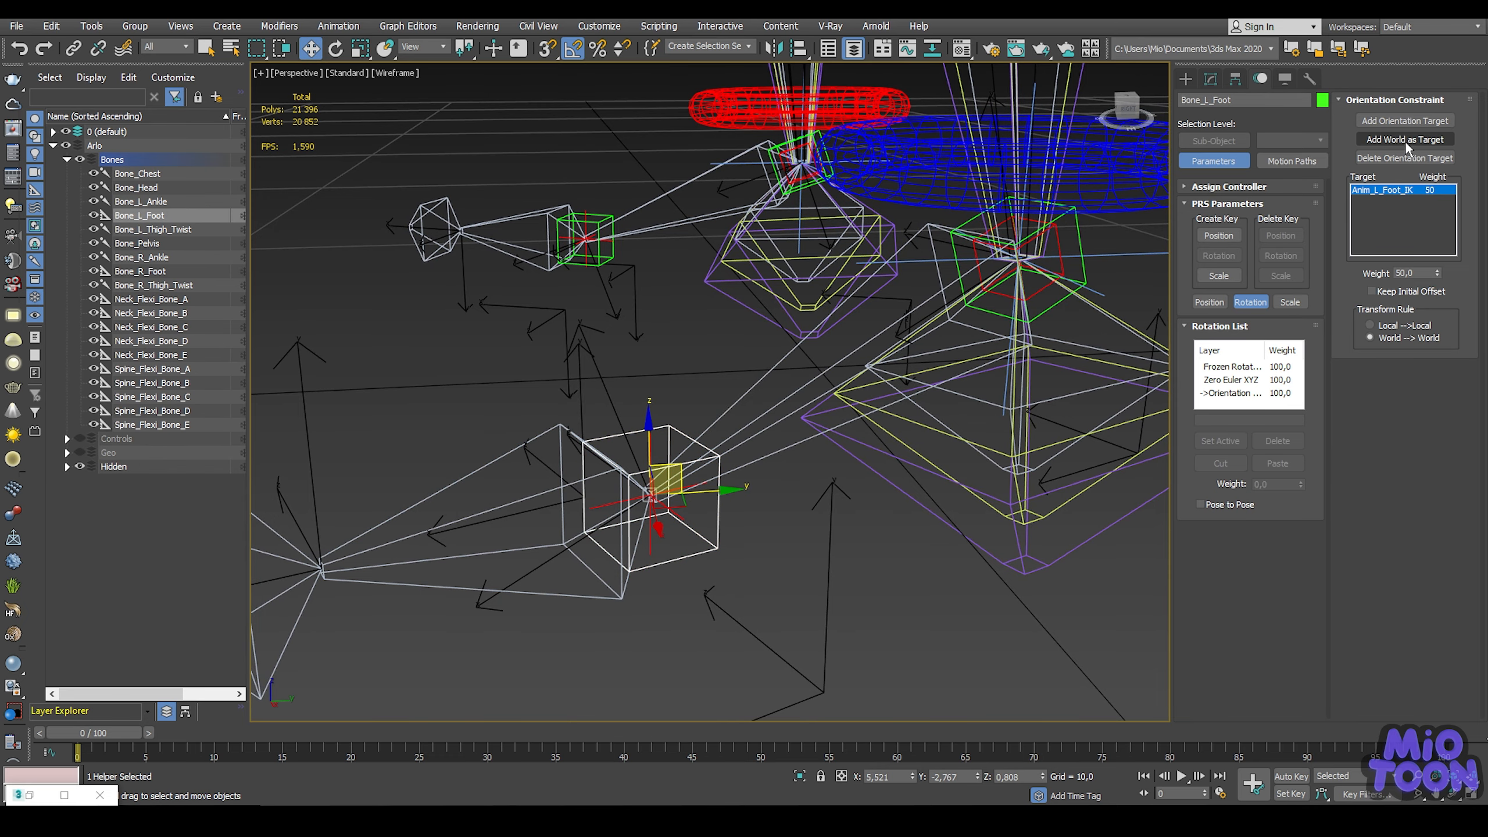
click(1404, 122)
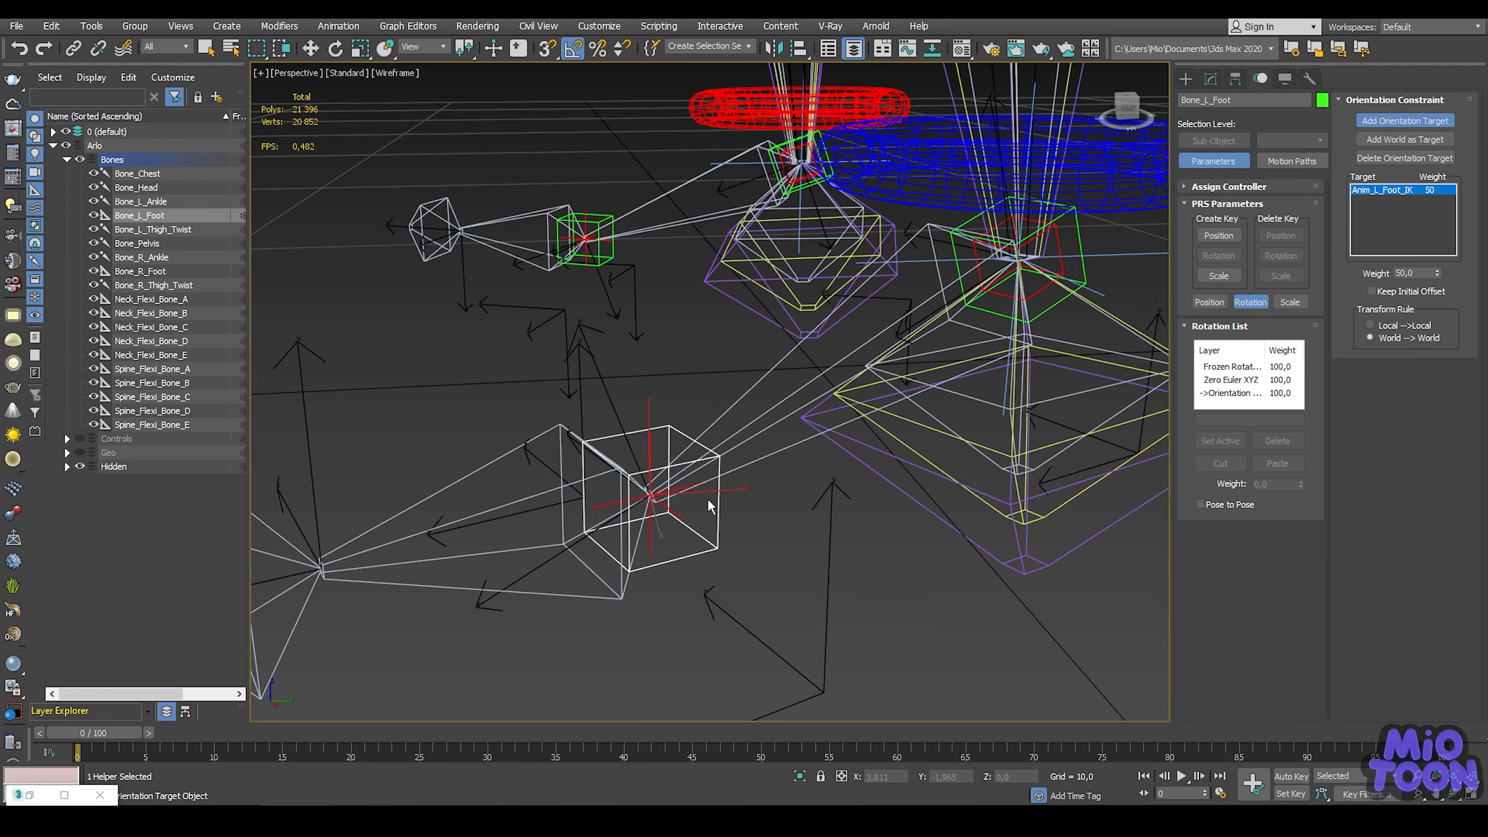
click(683, 518)
alt+middle_drag(694, 521, 790, 533)
key(w)
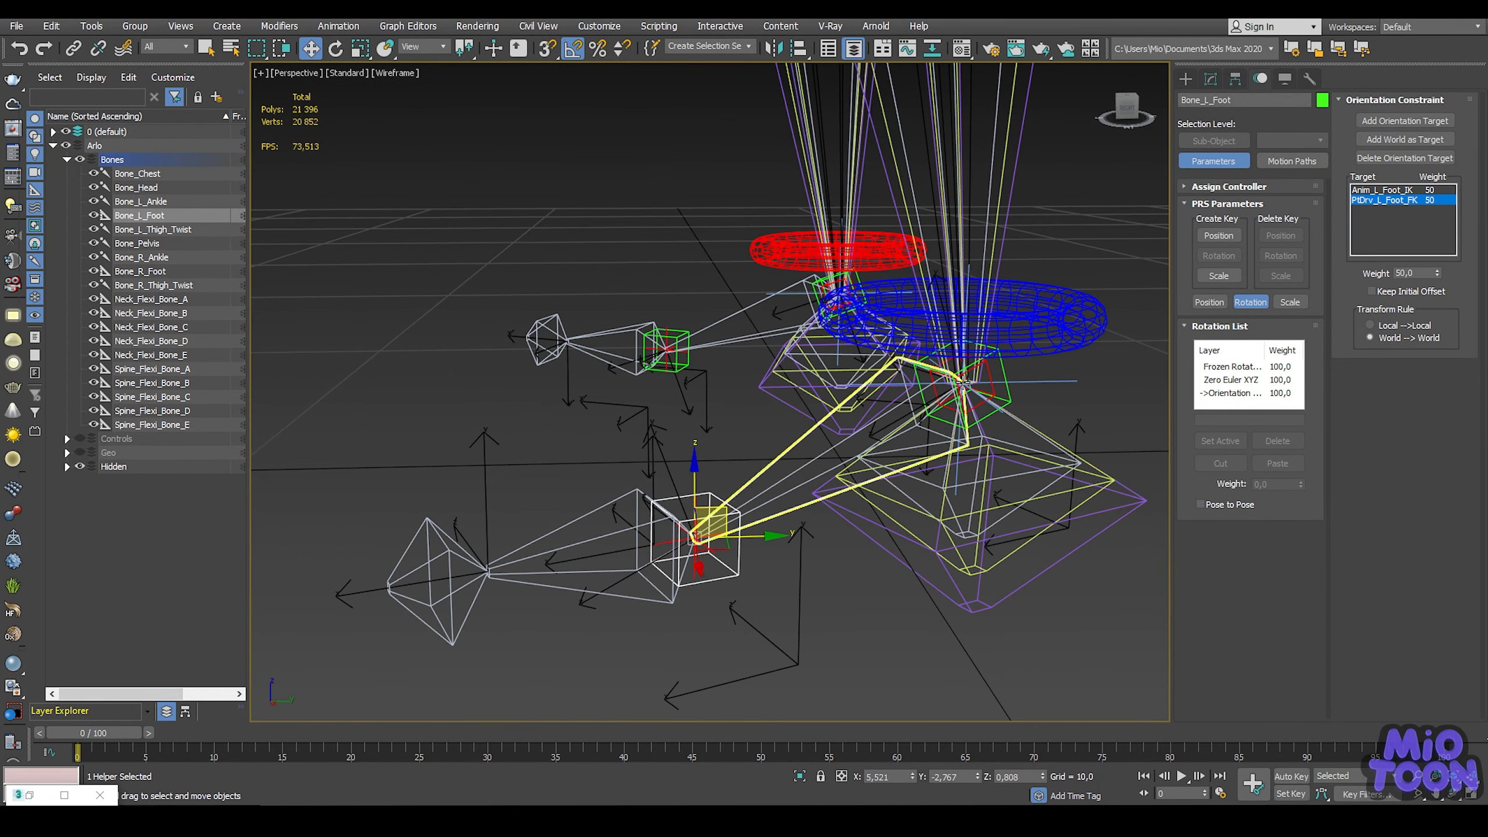
Step: Test-rotate the blue left ankle control about its local Z axis and undo the rotation
click(967, 342)
key(e)
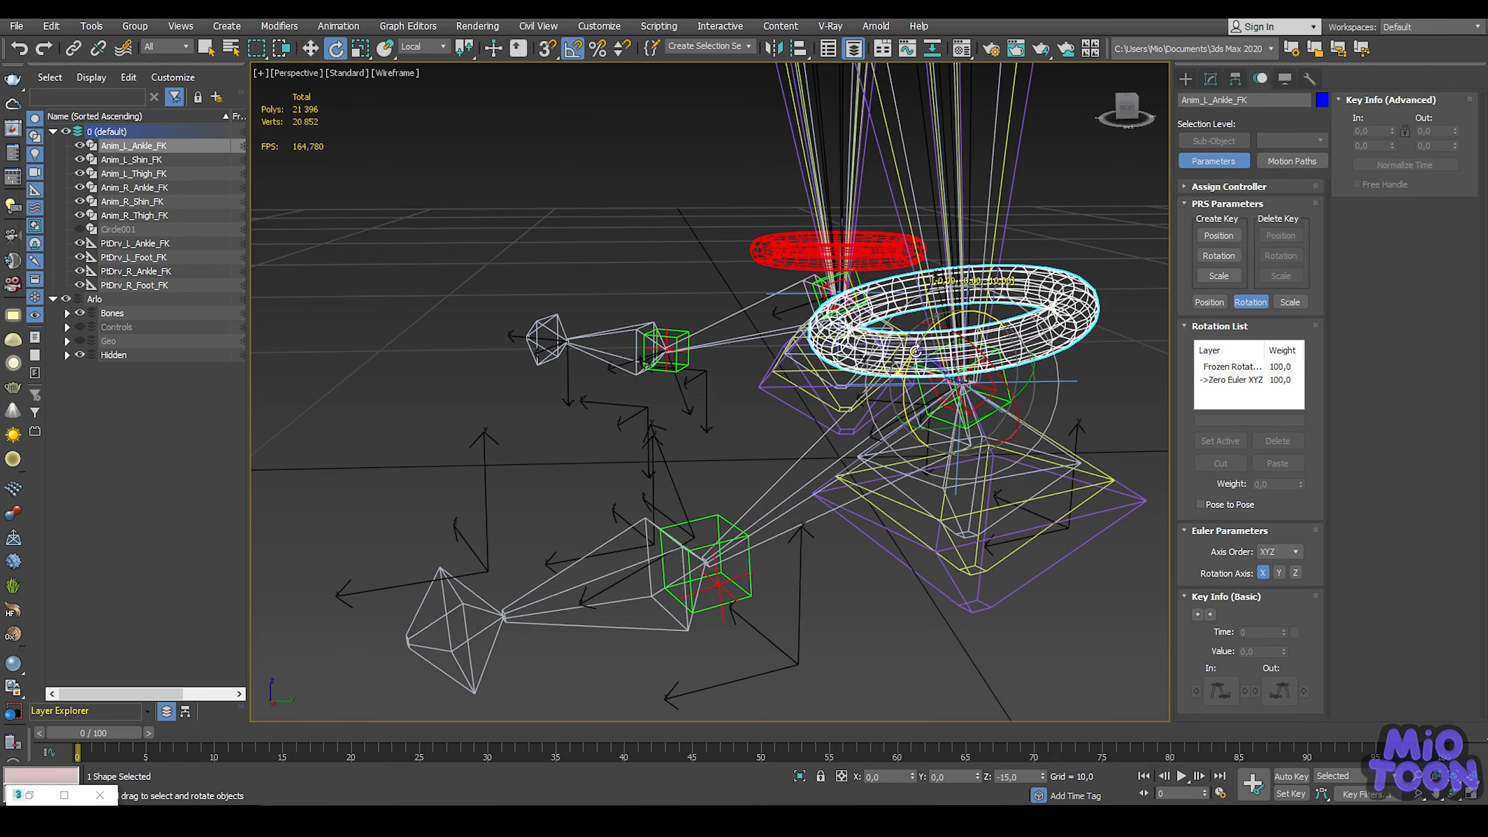
mouse_move(932, 343)
mouse_down()
mouse_move(964, 316)
mouse_move(919, 346)
mouse_move(931, 326)
mouse_up()
key(ctrl+z)
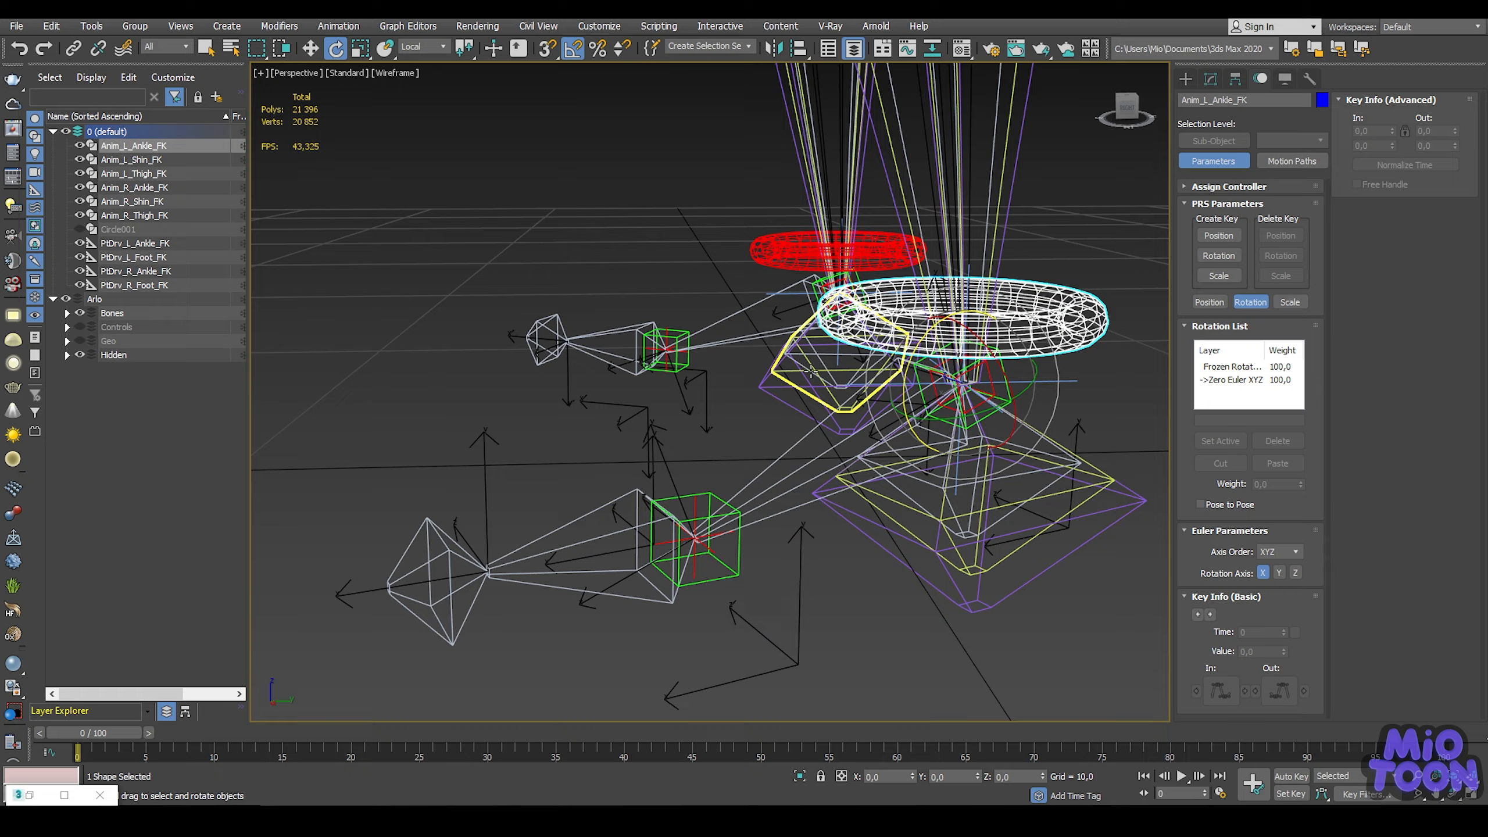
Step: Unhide the Controls layer, select the Anim_Global control and show its Attribute Holder's custom attributes
scroll(789, 361, down, 5)
alt+middle_drag(782, 360, 809, 373)
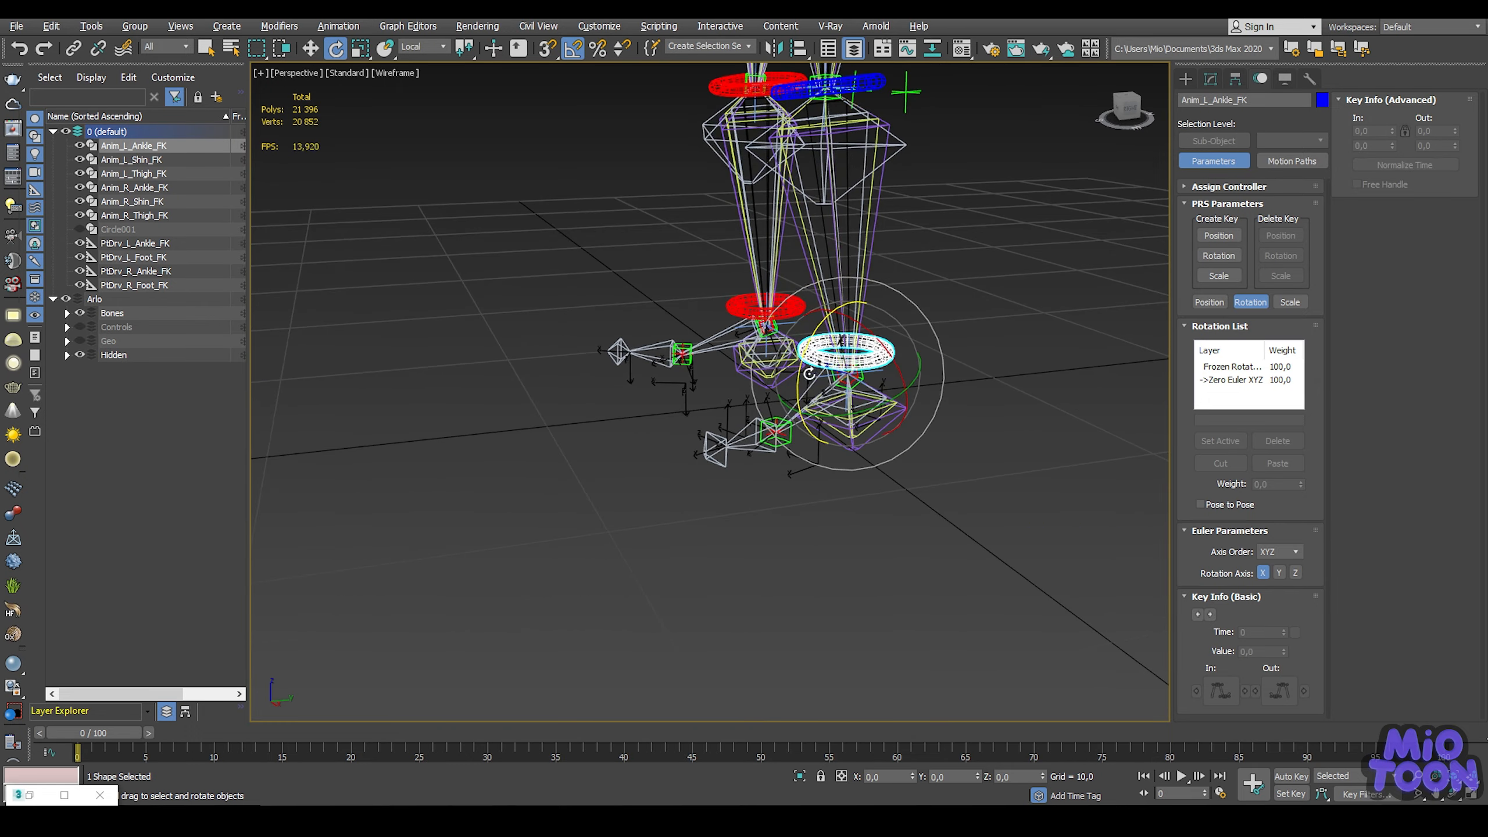
click(79, 327)
scroll(975, 404, up, 4)
drag(996, 397, 966, 444)
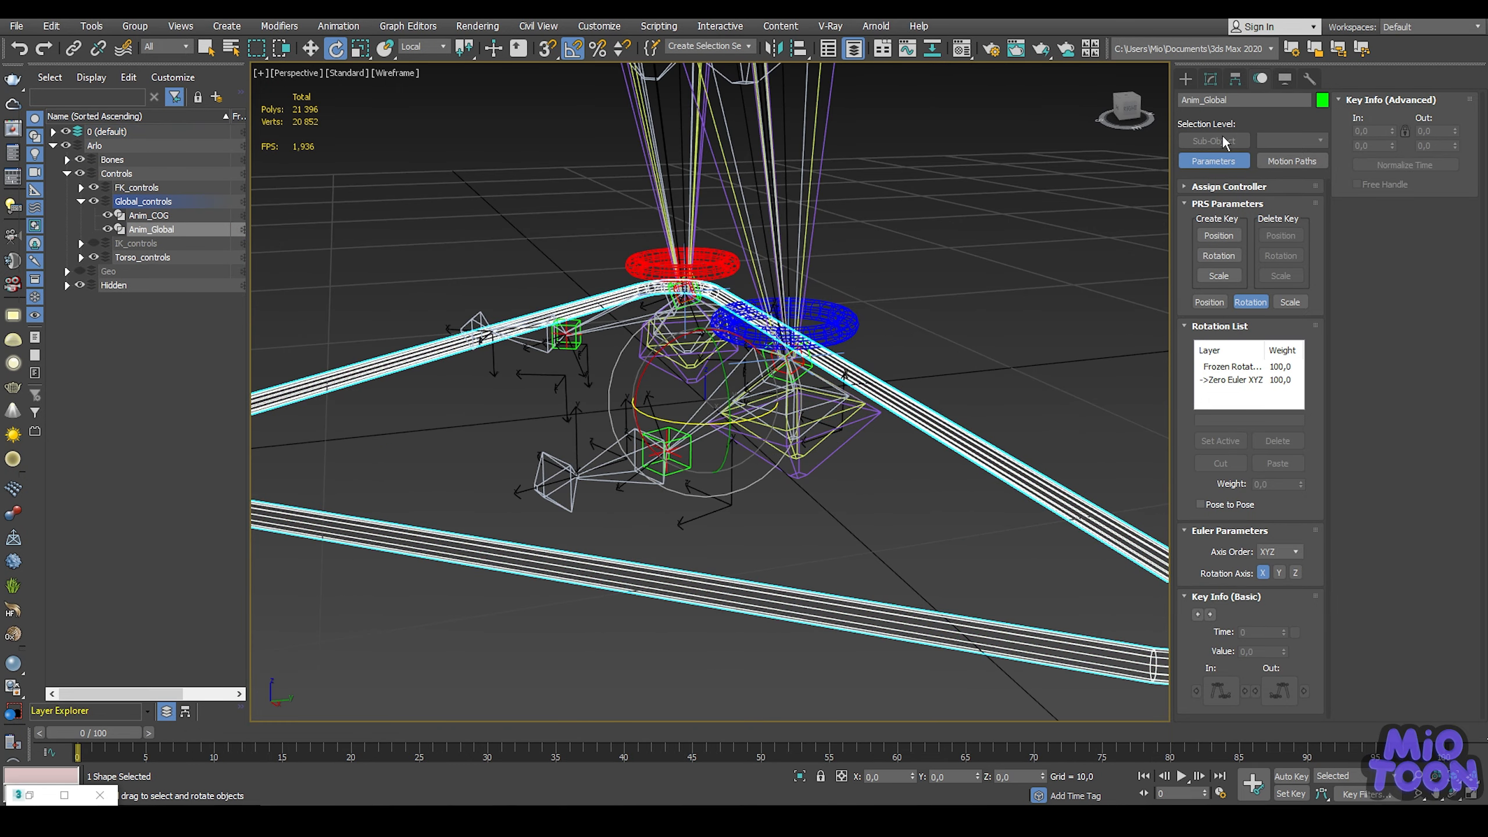
click(1210, 79)
click(1261, 395)
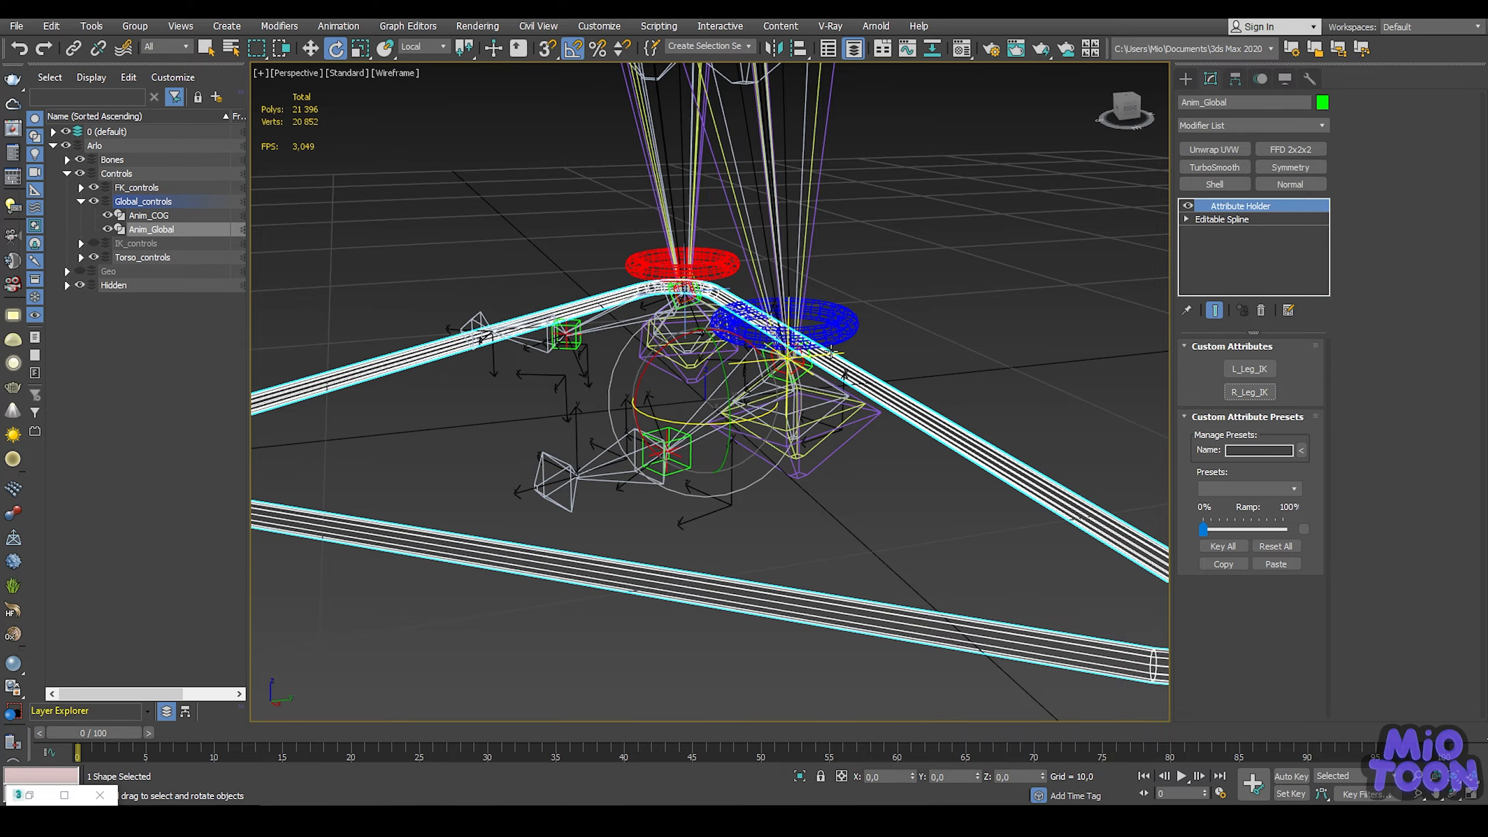
Step: Start wiring parameters from Anim_Global with its L_Leg_IK custom attribute as the source
alt+middle_drag(800, 375, 823, 344)
scroll(814, 355, up, 4)
right_click(969, 346)
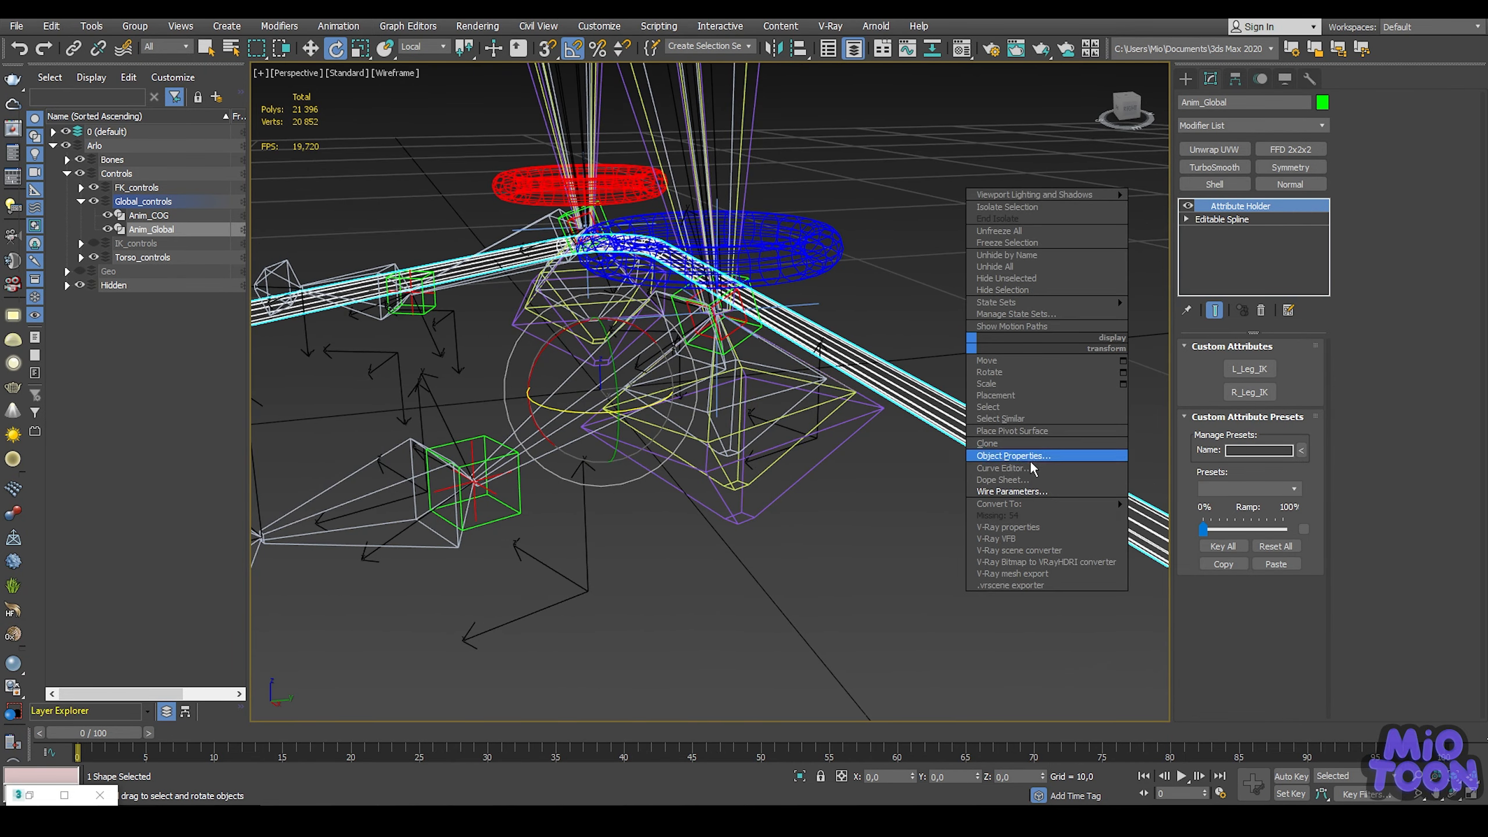
click(1032, 491)
mouse_move(587, 401)
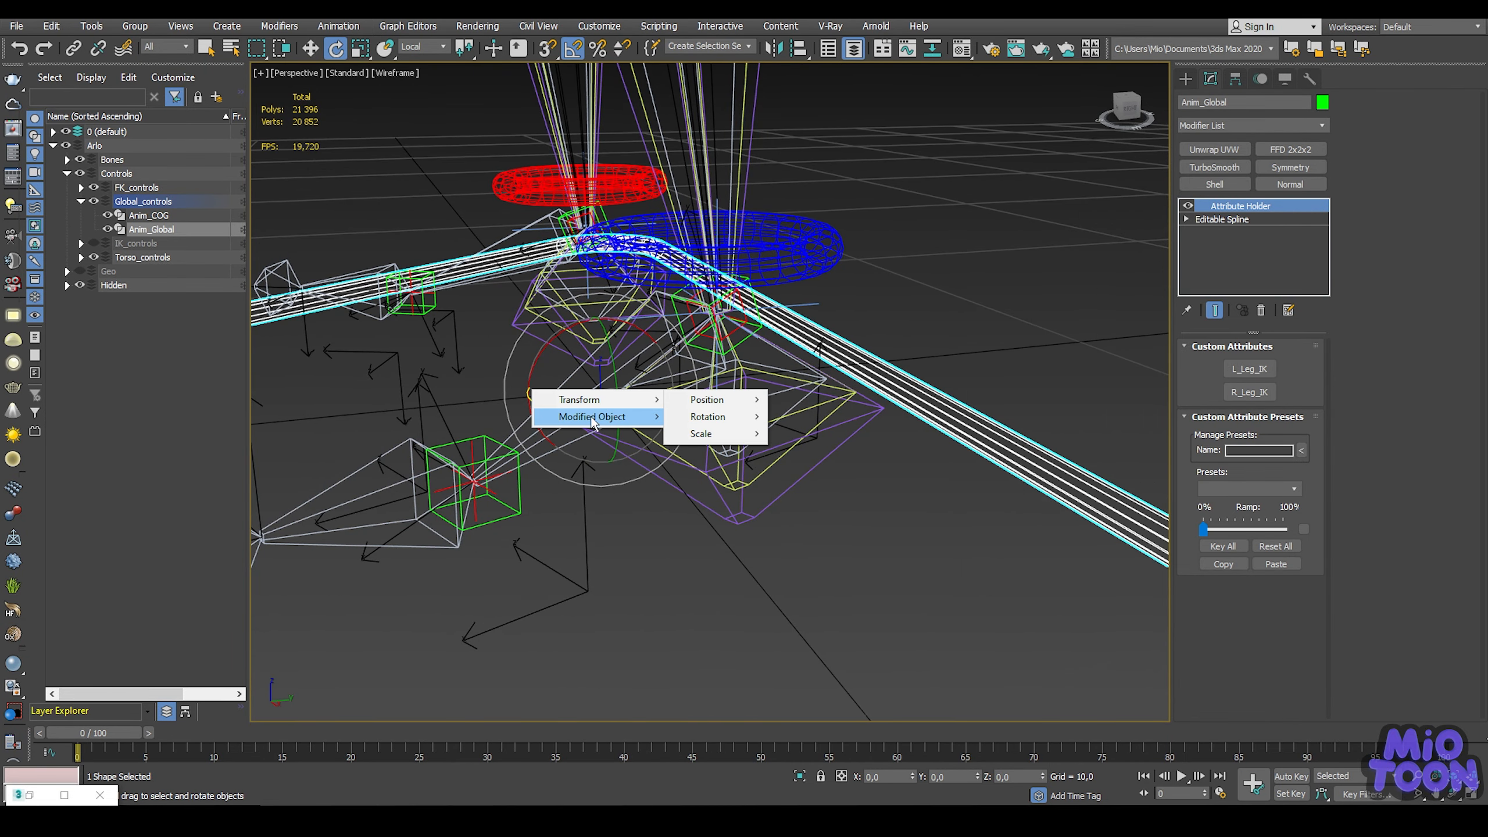
mouse_move(738, 418)
mouse_move(852, 422)
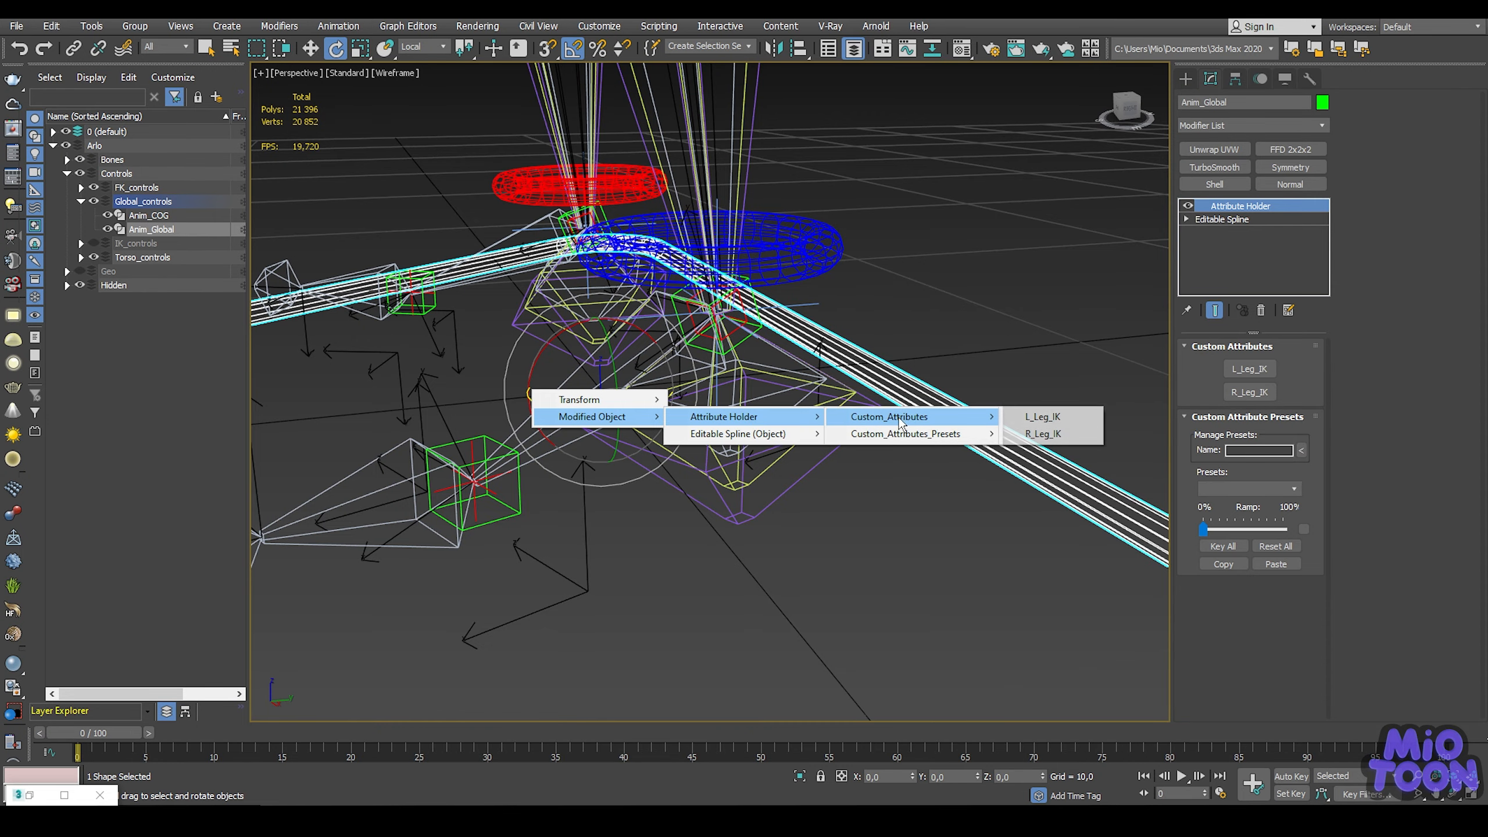
click(1049, 416)
Step: Wire L_Leg_IK one-way to Position Weight 0 of the PtDrv_L_Ankle helper's Position Constraint
middle_drag(843, 263, 888, 267)
scroll(888, 267, up, 10)
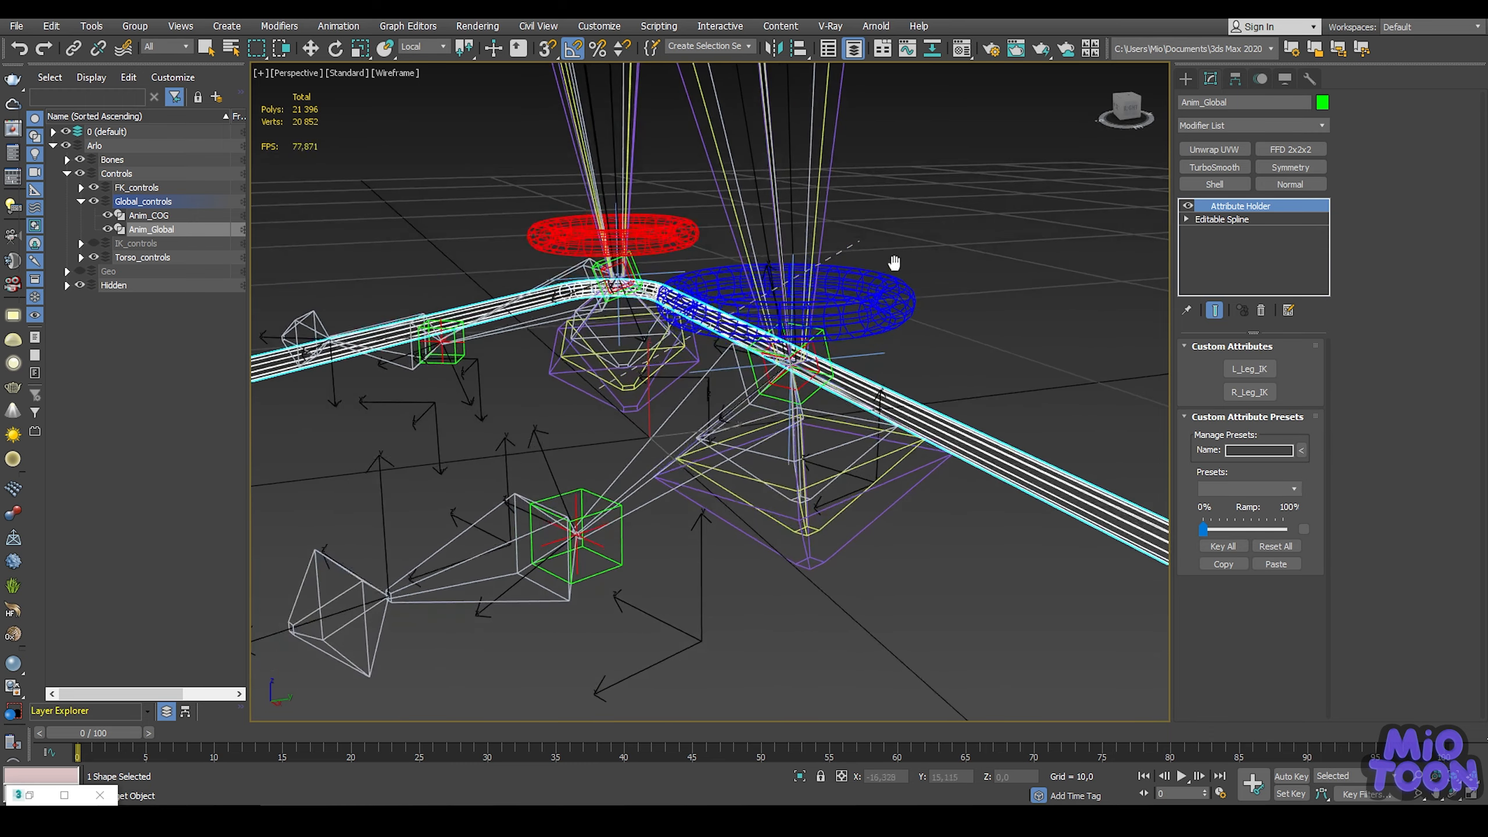
scroll(832, 315, up, 1)
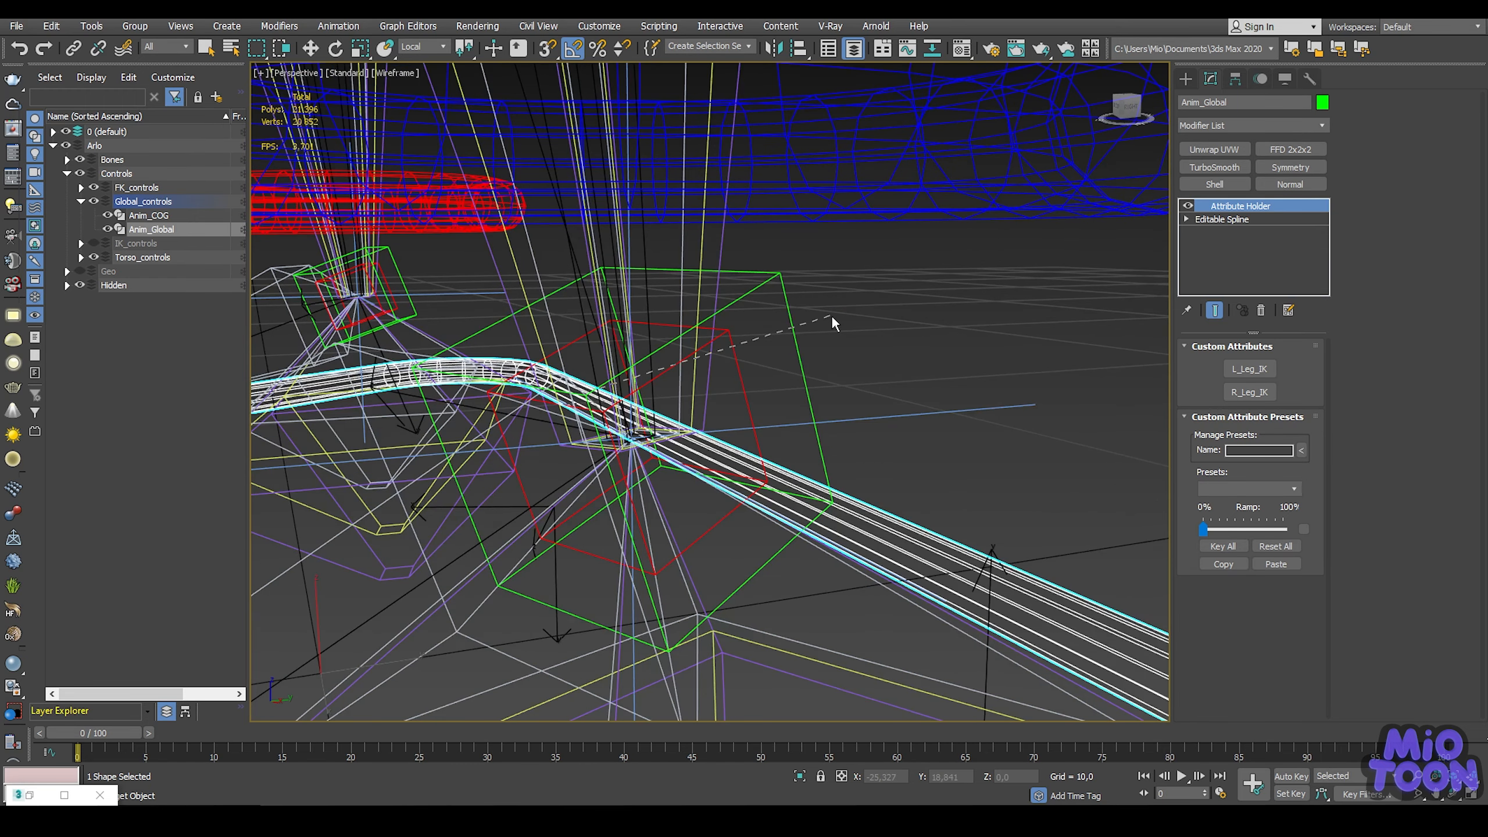
scroll(798, 328, down, 6)
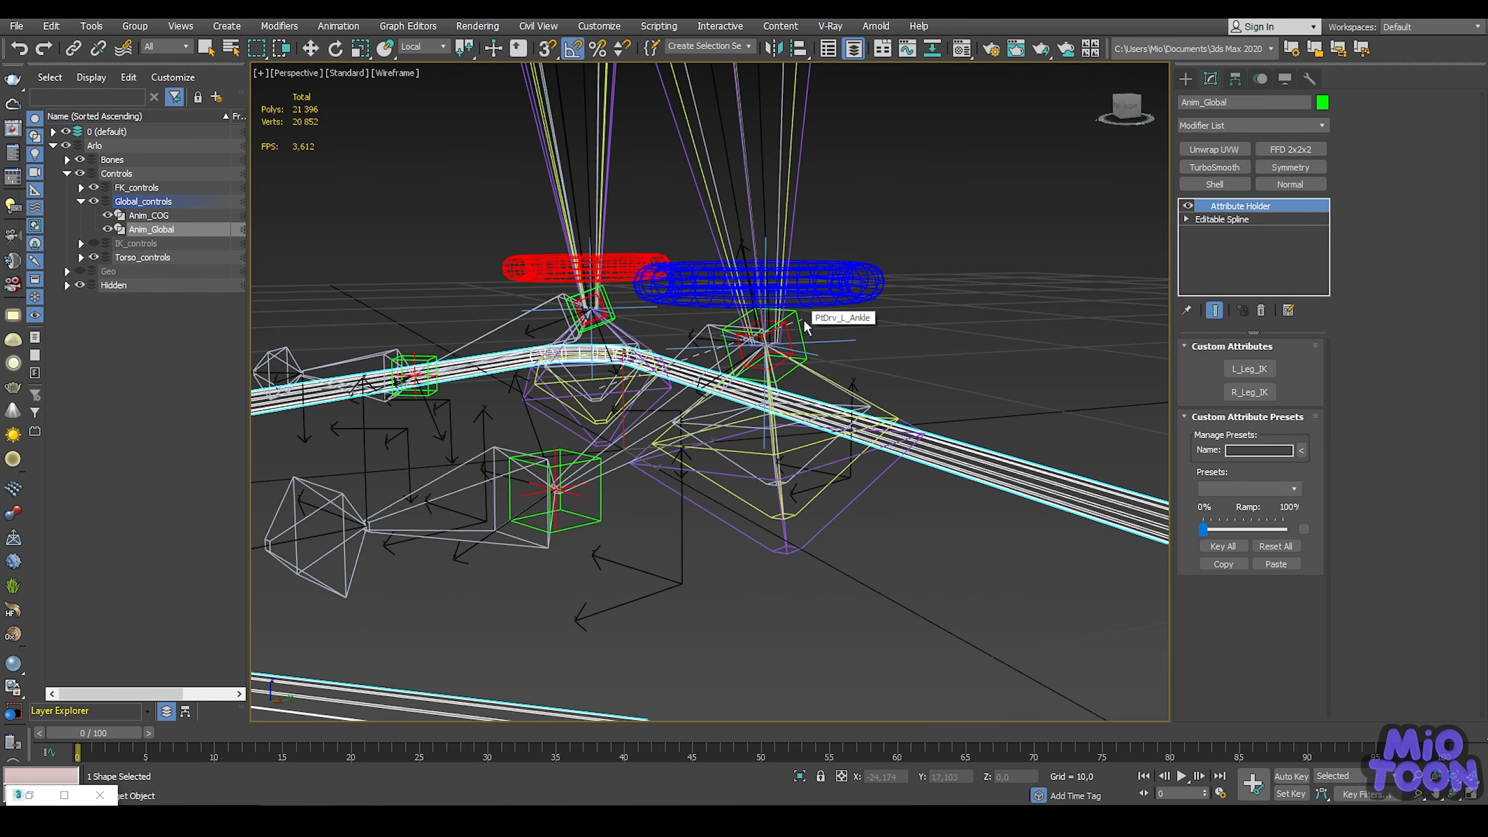
click(800, 319)
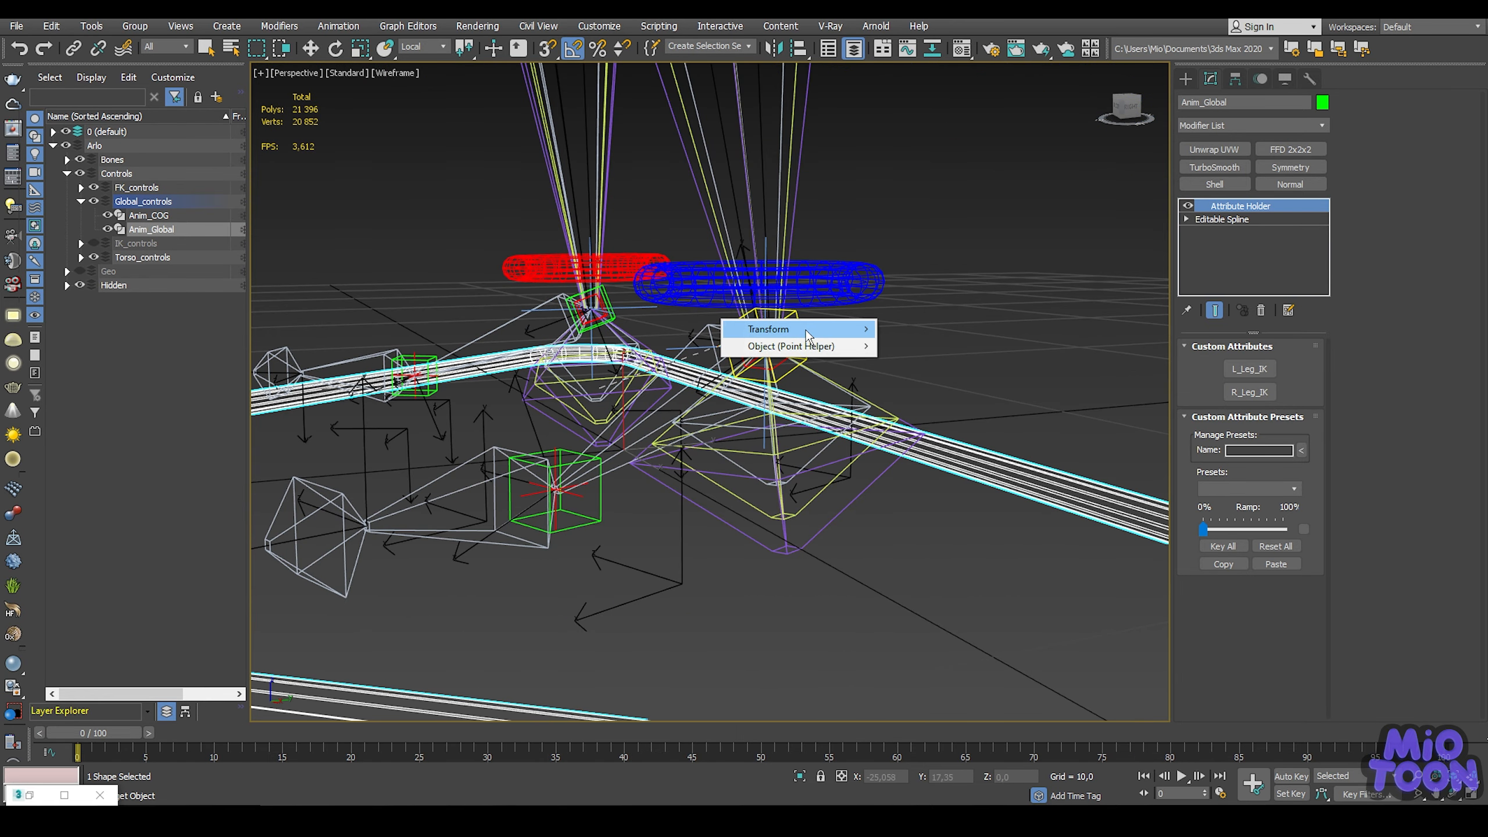
mouse_move(843, 329)
mouse_move(937, 330)
mouse_move(1066, 367)
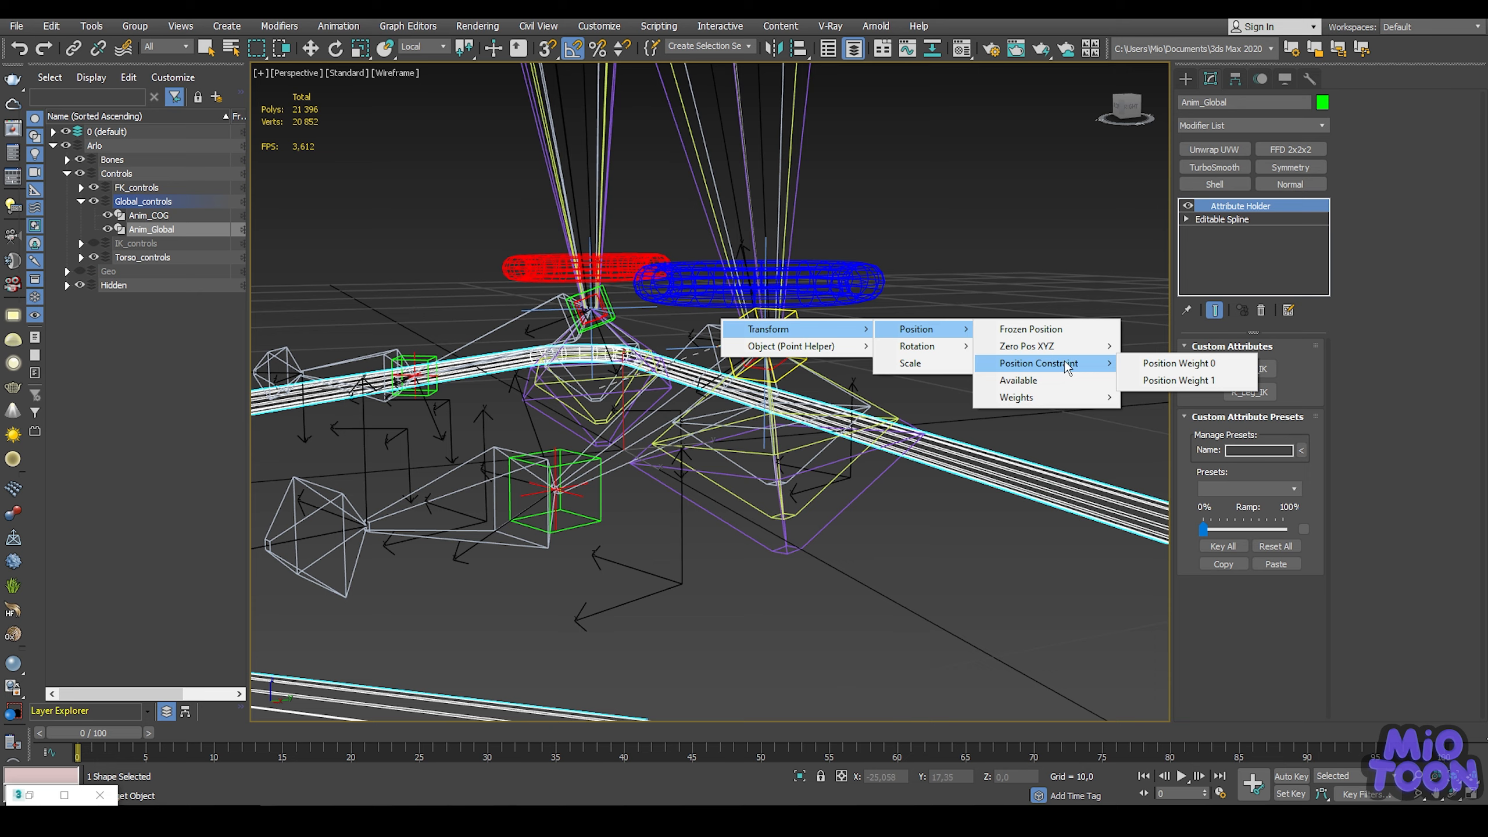
click(1145, 364)
middle_drag(945, 235, 1023, 257)
click(368, 342)
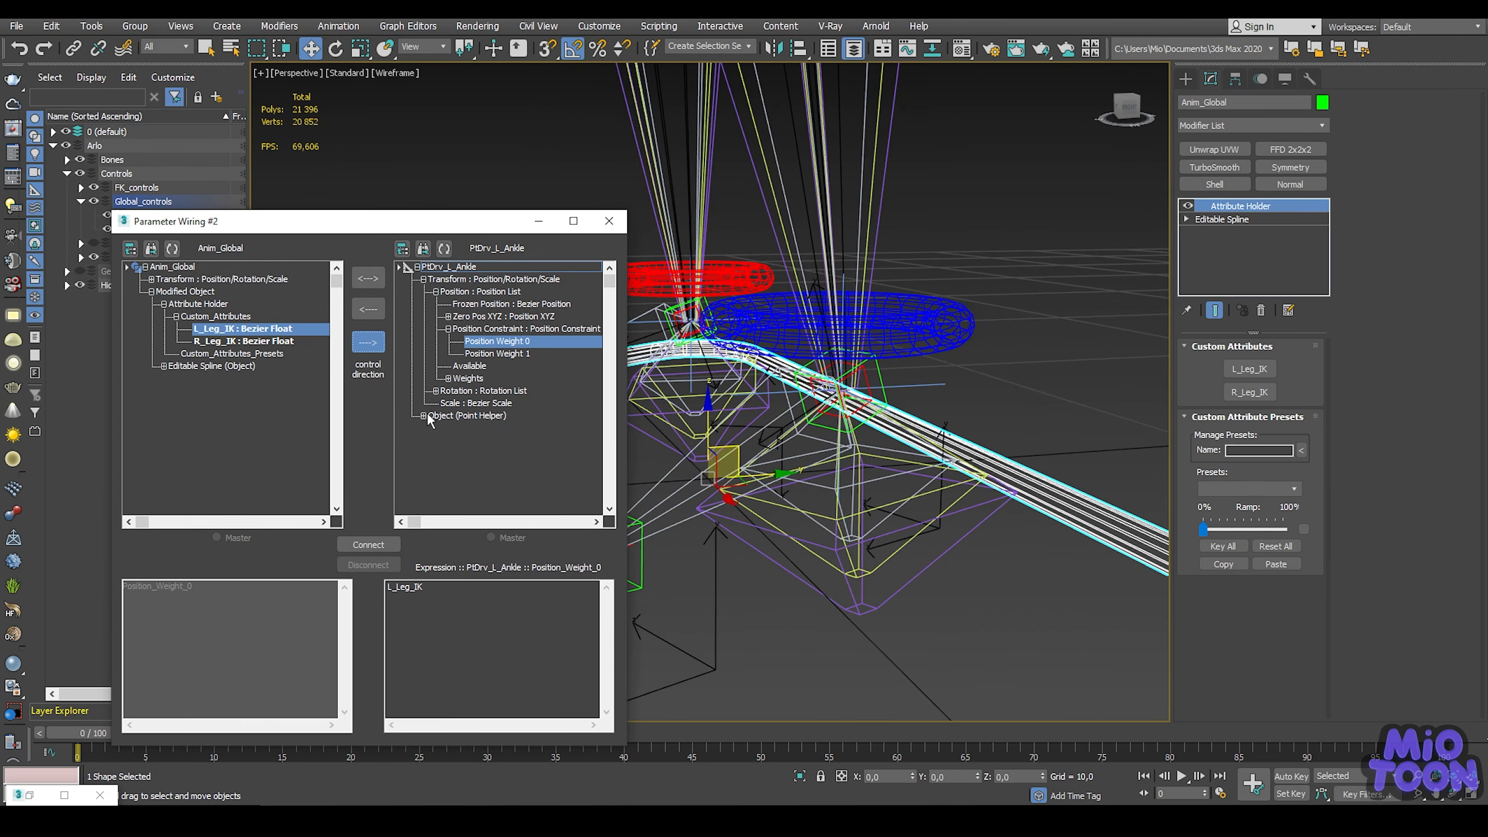
click(368, 545)
Step: Wire L_Leg_IK one-way to PtDrv_L_Ankle's Position Weight 1 with the expression 1 - L_Leg_IK
click(486, 353)
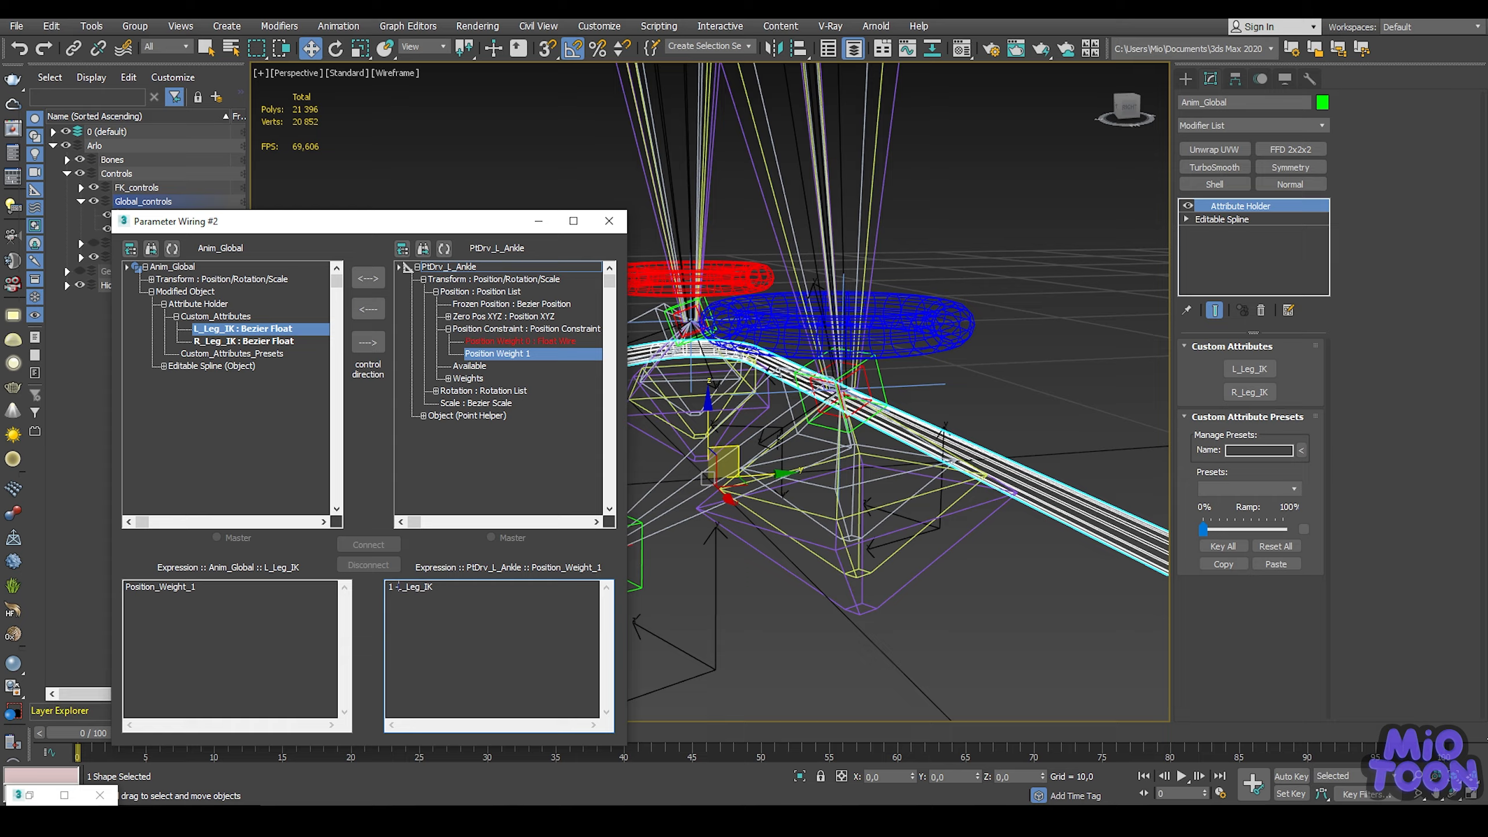
click(367, 343)
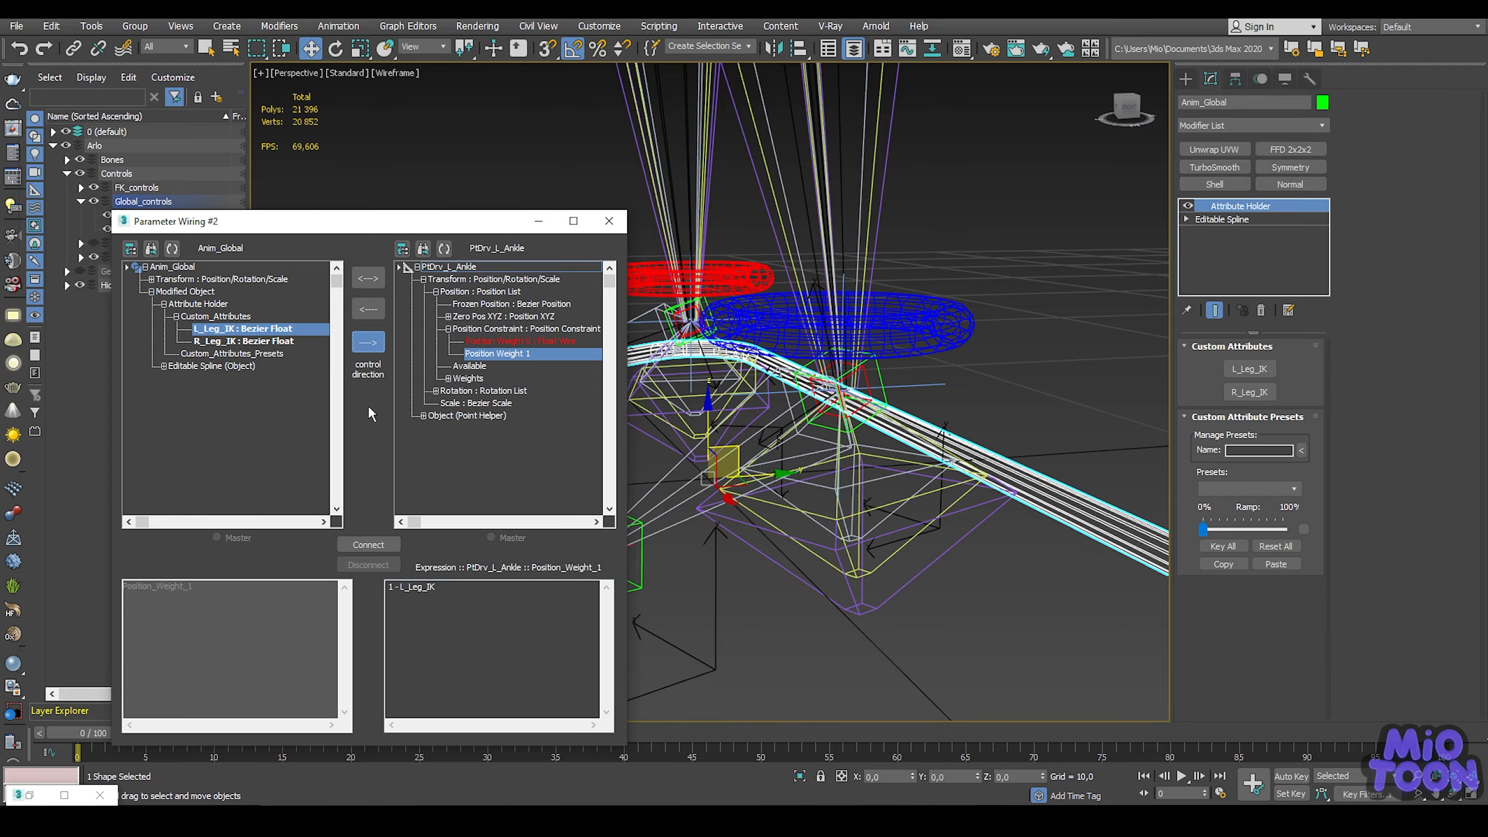
click(378, 545)
Step: Load Bone_L_Ankle as the wiring target and connect L_Leg_IK one-way to its Orientation Constraint's Orientation Weight 0
middle_drag(829, 413, 809, 329)
click(875, 345)
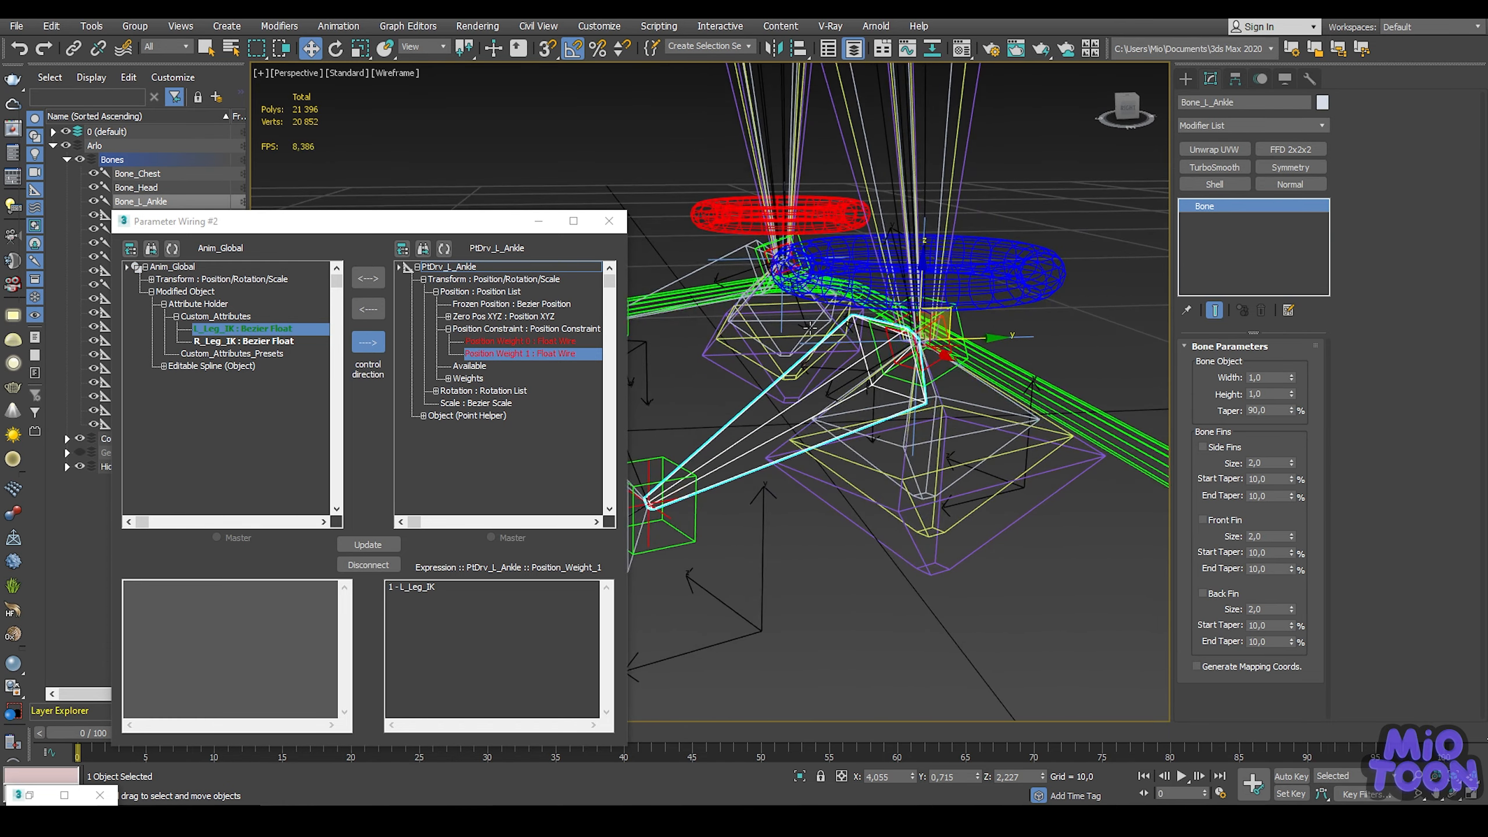
click(444, 249)
click(418, 279)
click(429, 292)
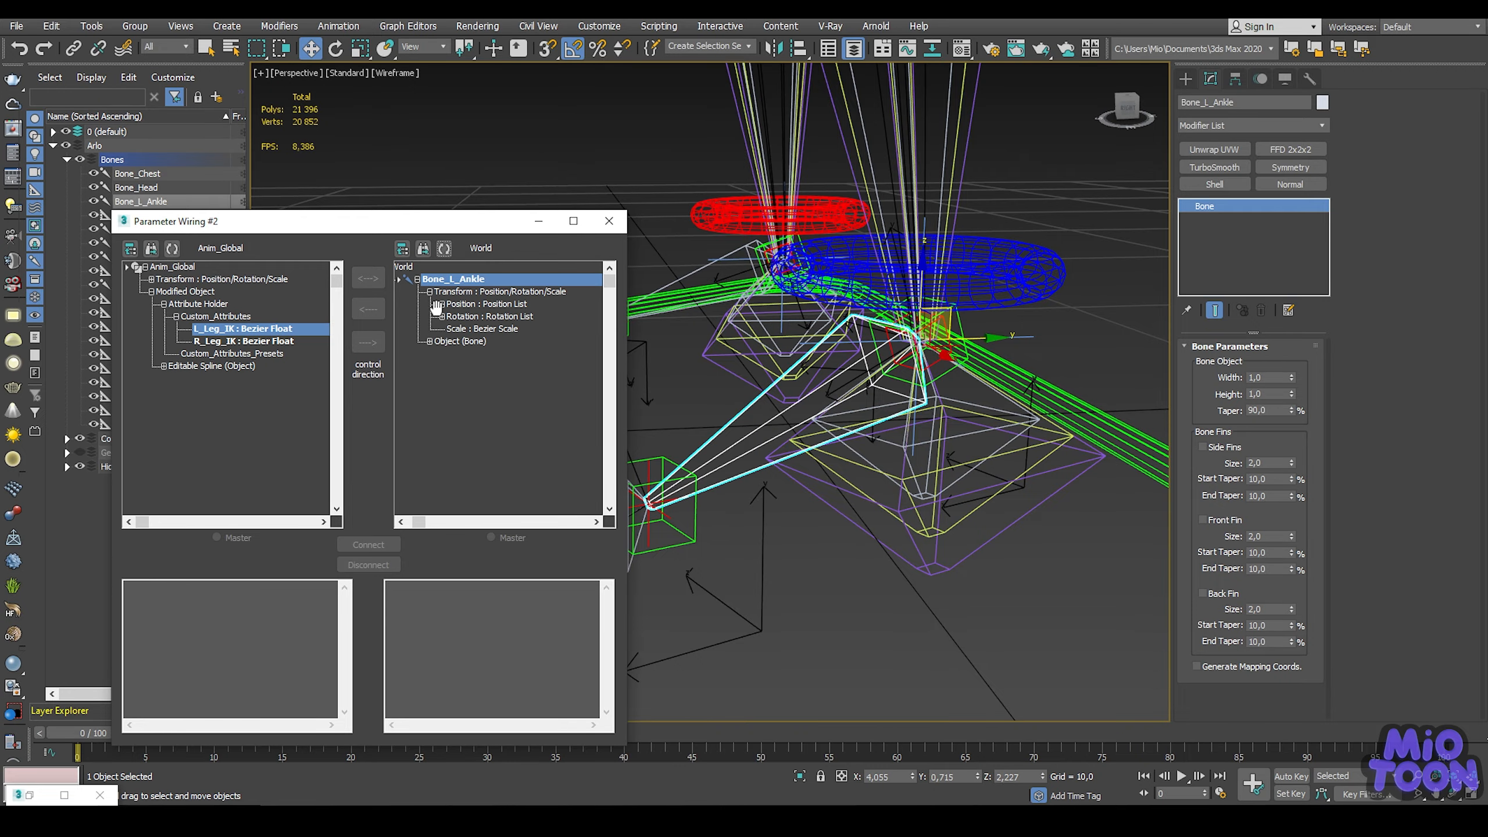
click(442, 317)
click(455, 353)
click(509, 365)
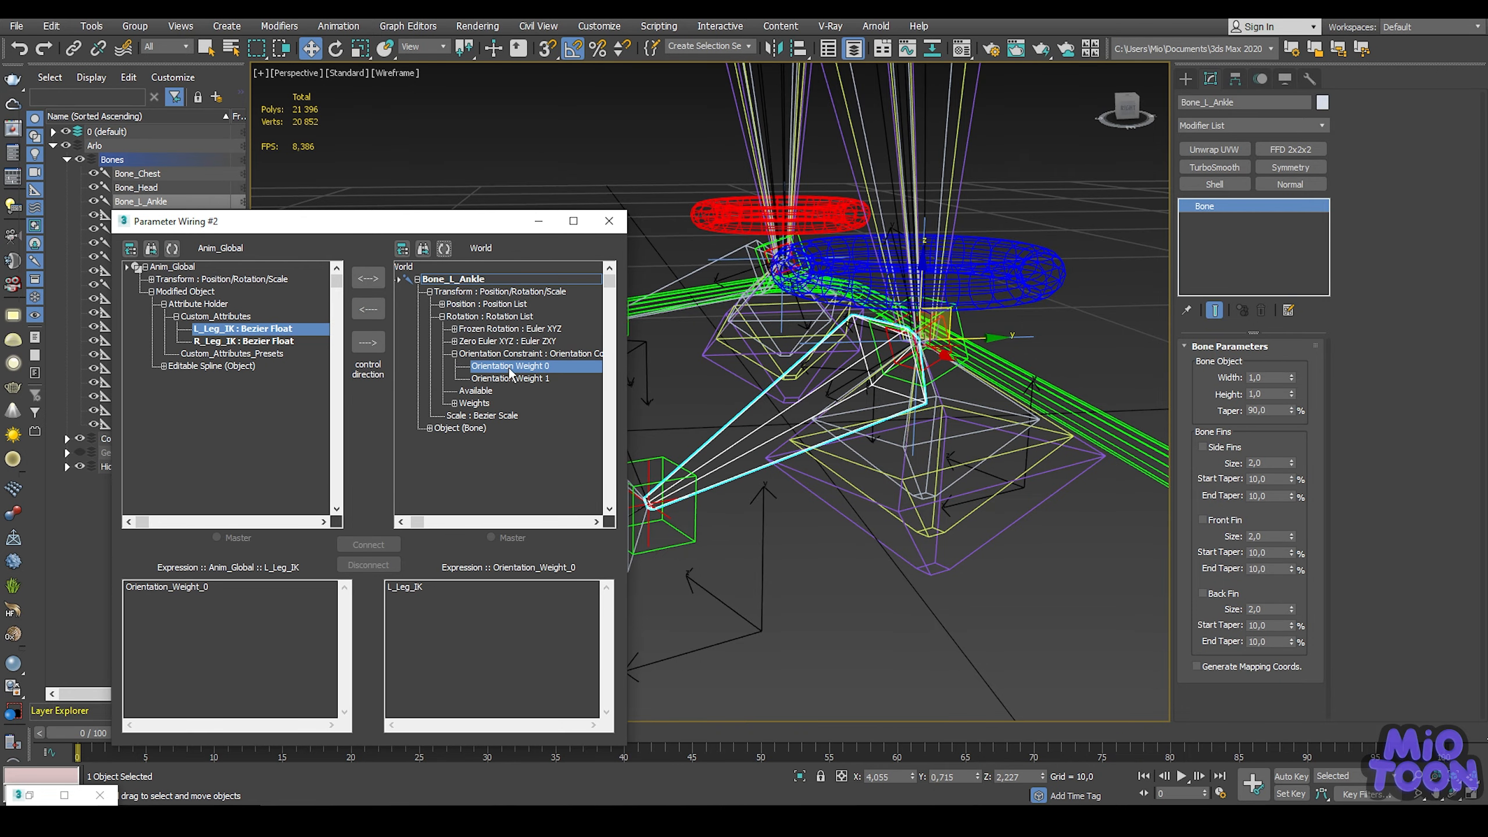
middle_drag(826, 327, 841, 292)
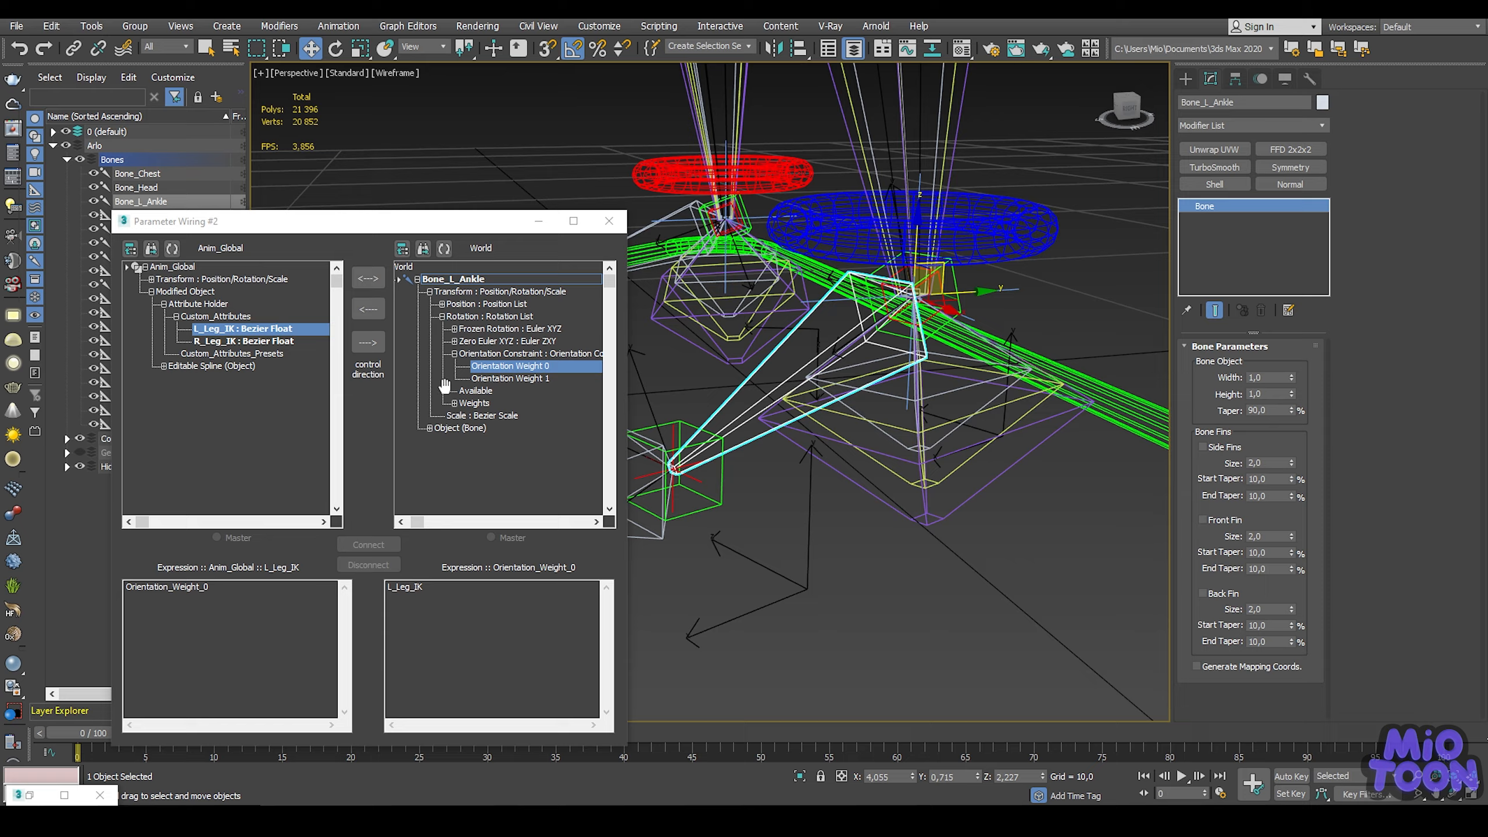
click(375, 344)
click(381, 545)
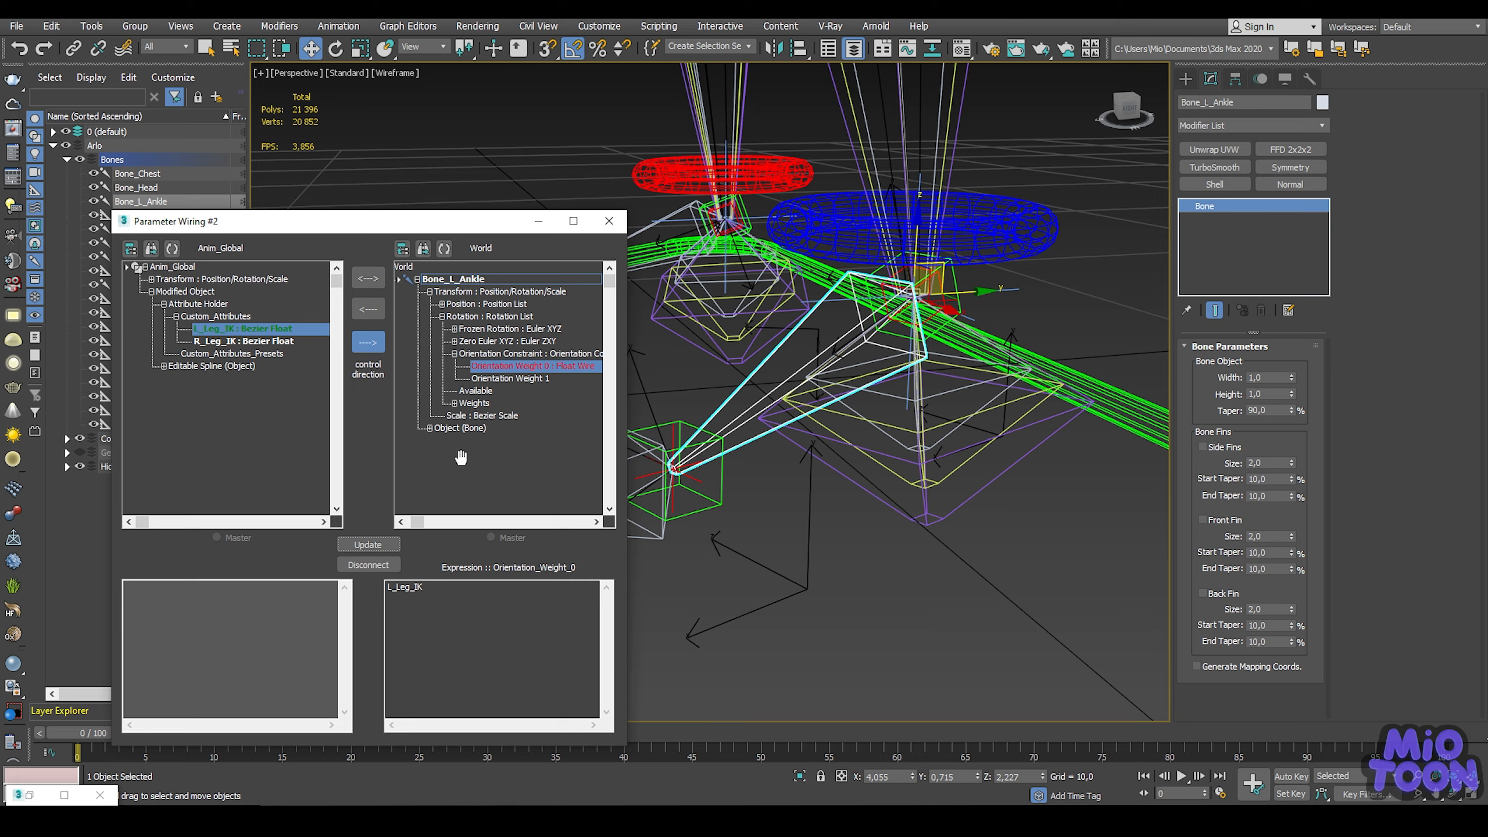
Step: Wire L_Leg_IK one-way to Bone_L_Ankle's Orientation Weight 1 with the expression 1 - L_Leg_IK
click(498, 379)
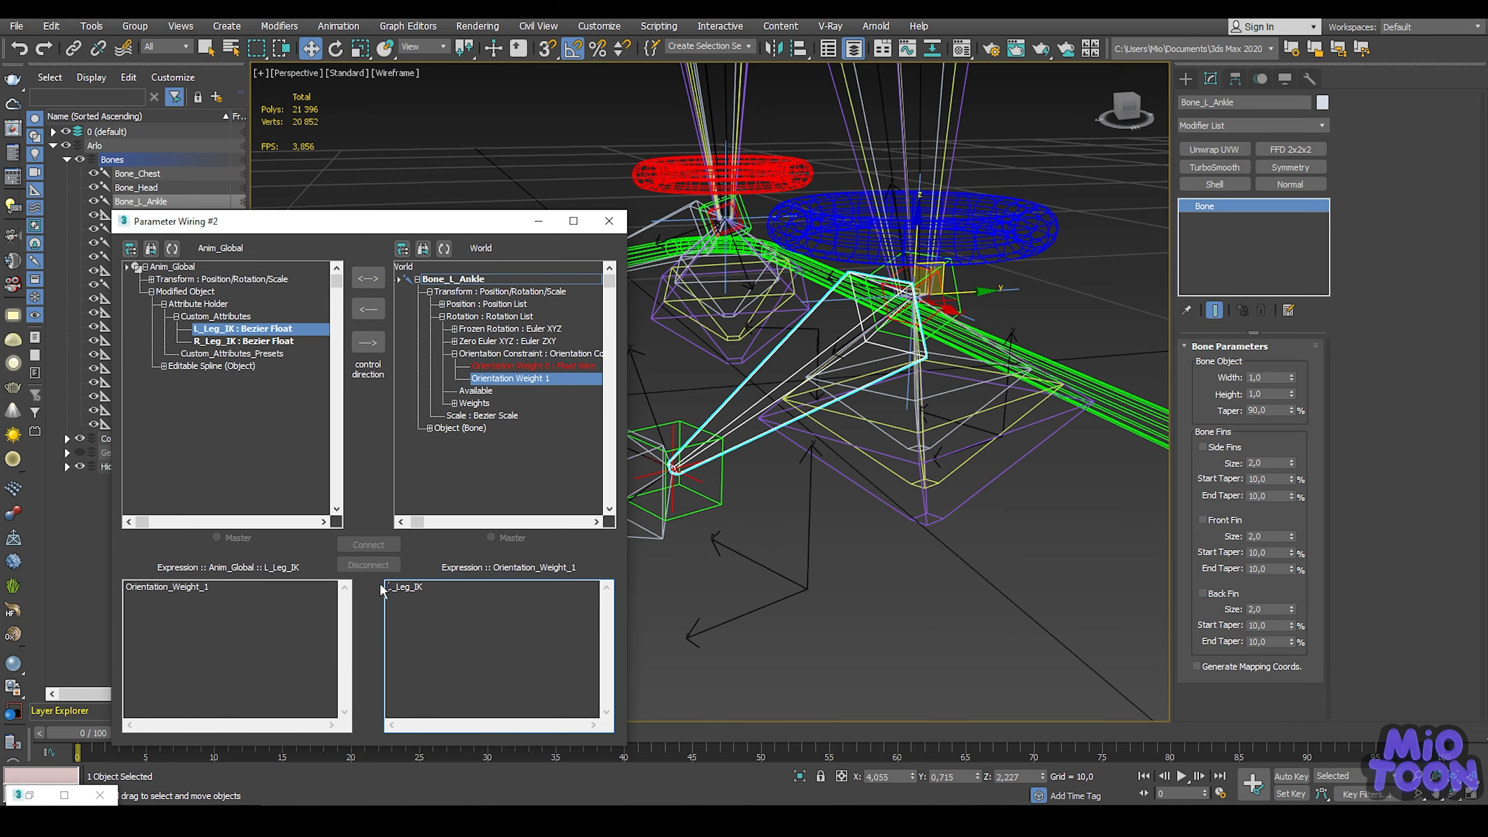
text(1-)
click(368, 342)
click(368, 545)
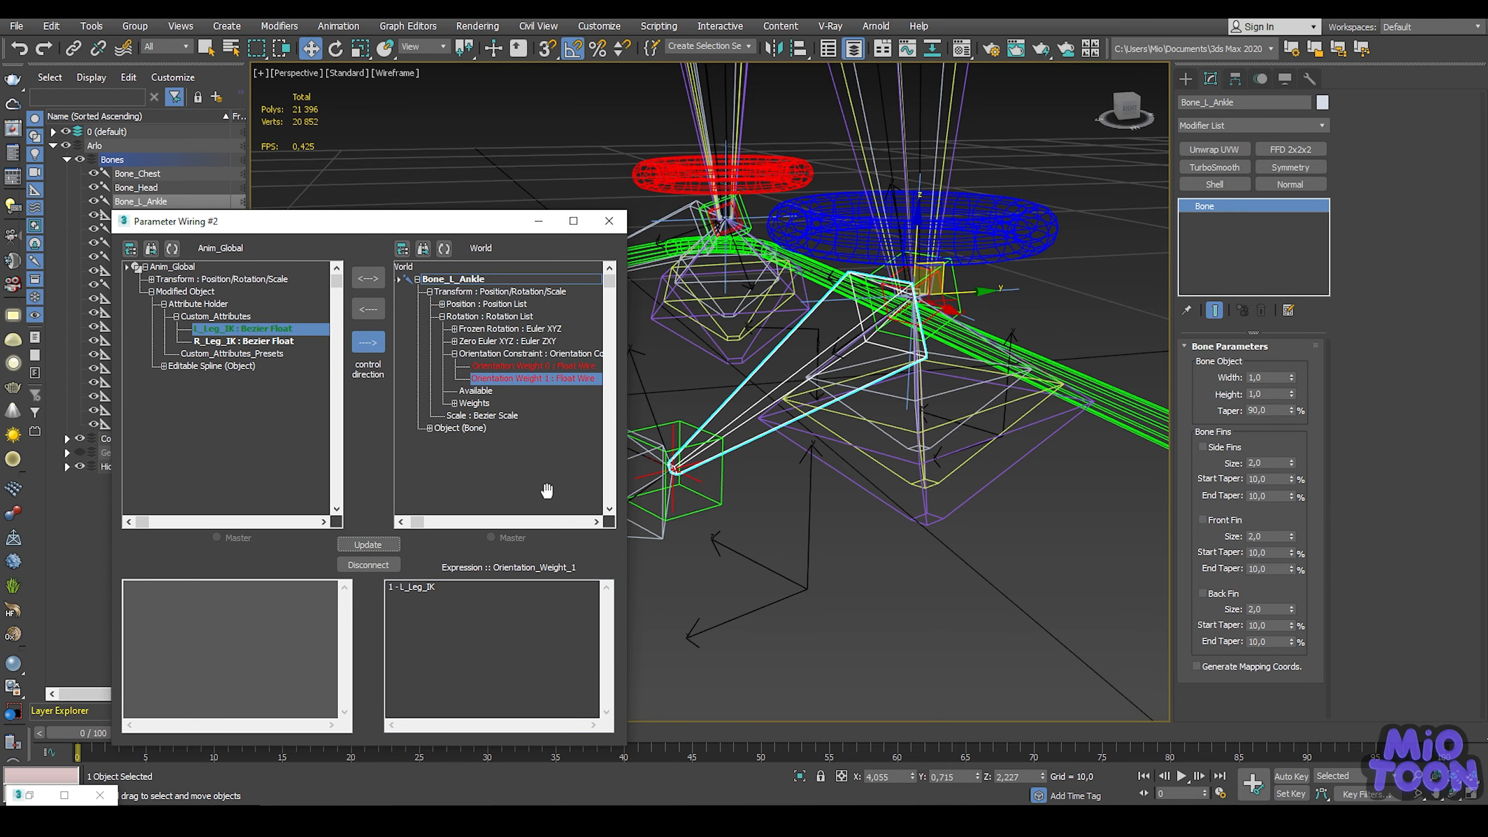
Step: Load BnDrv_L_Foot as the wiring target and connect L_Leg_IK one-way to its Orientation Constraint's Orientation Weight 0
middle_drag(873, 405, 987, 397)
click(734, 407)
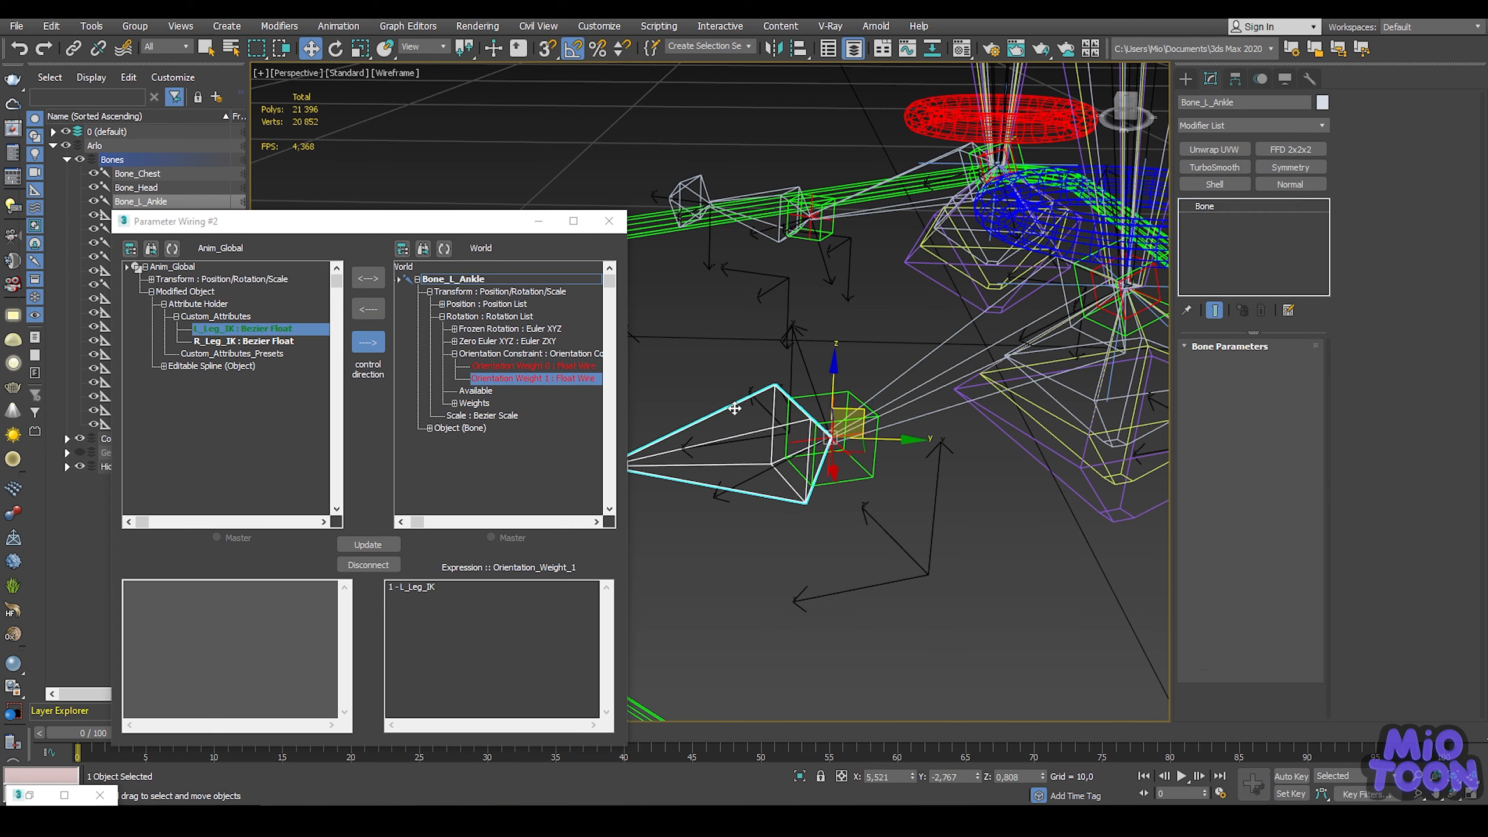
click(444, 248)
click(417, 280)
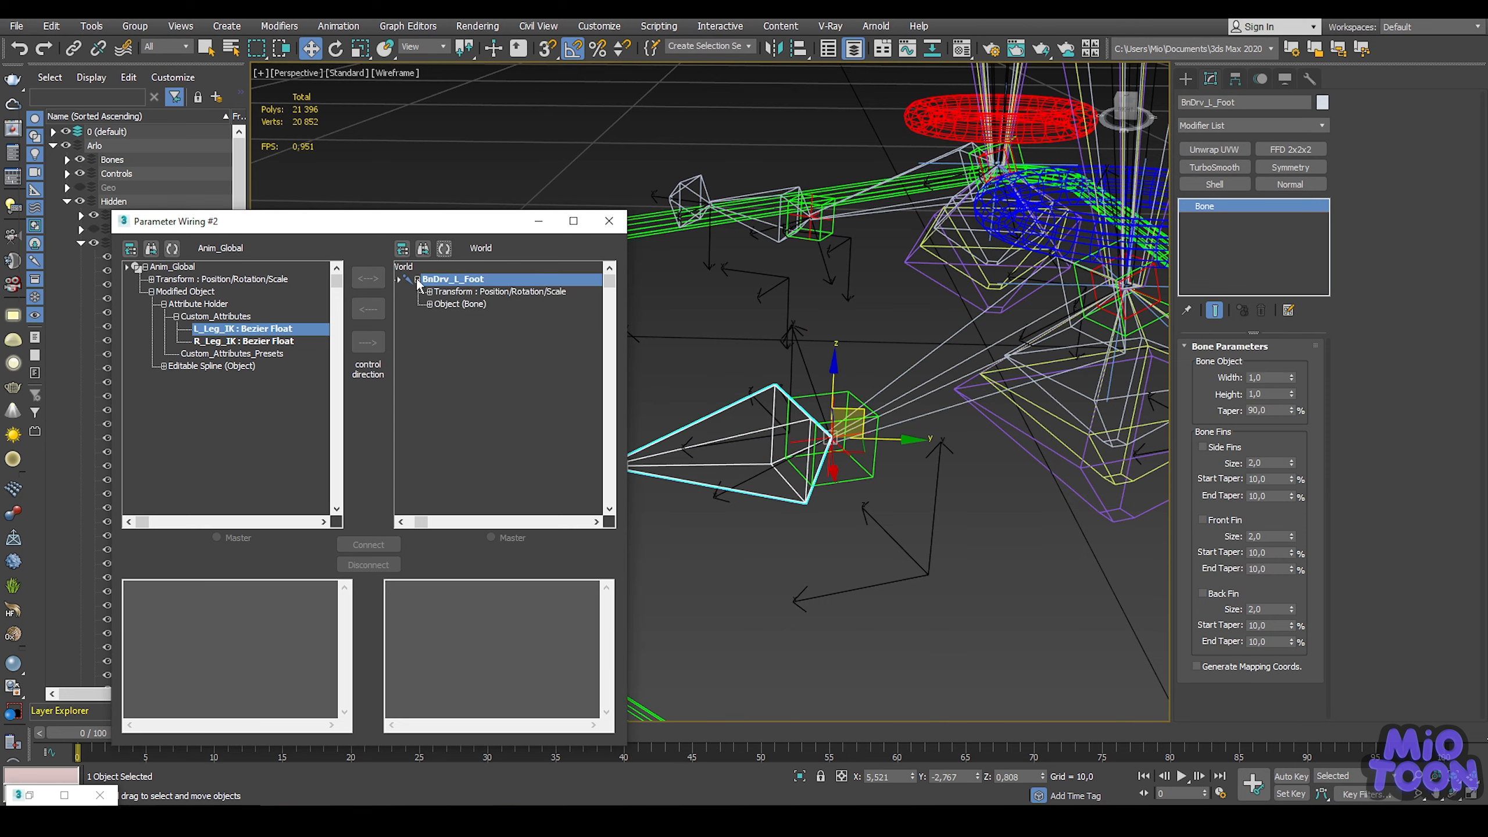
click(430, 291)
click(443, 317)
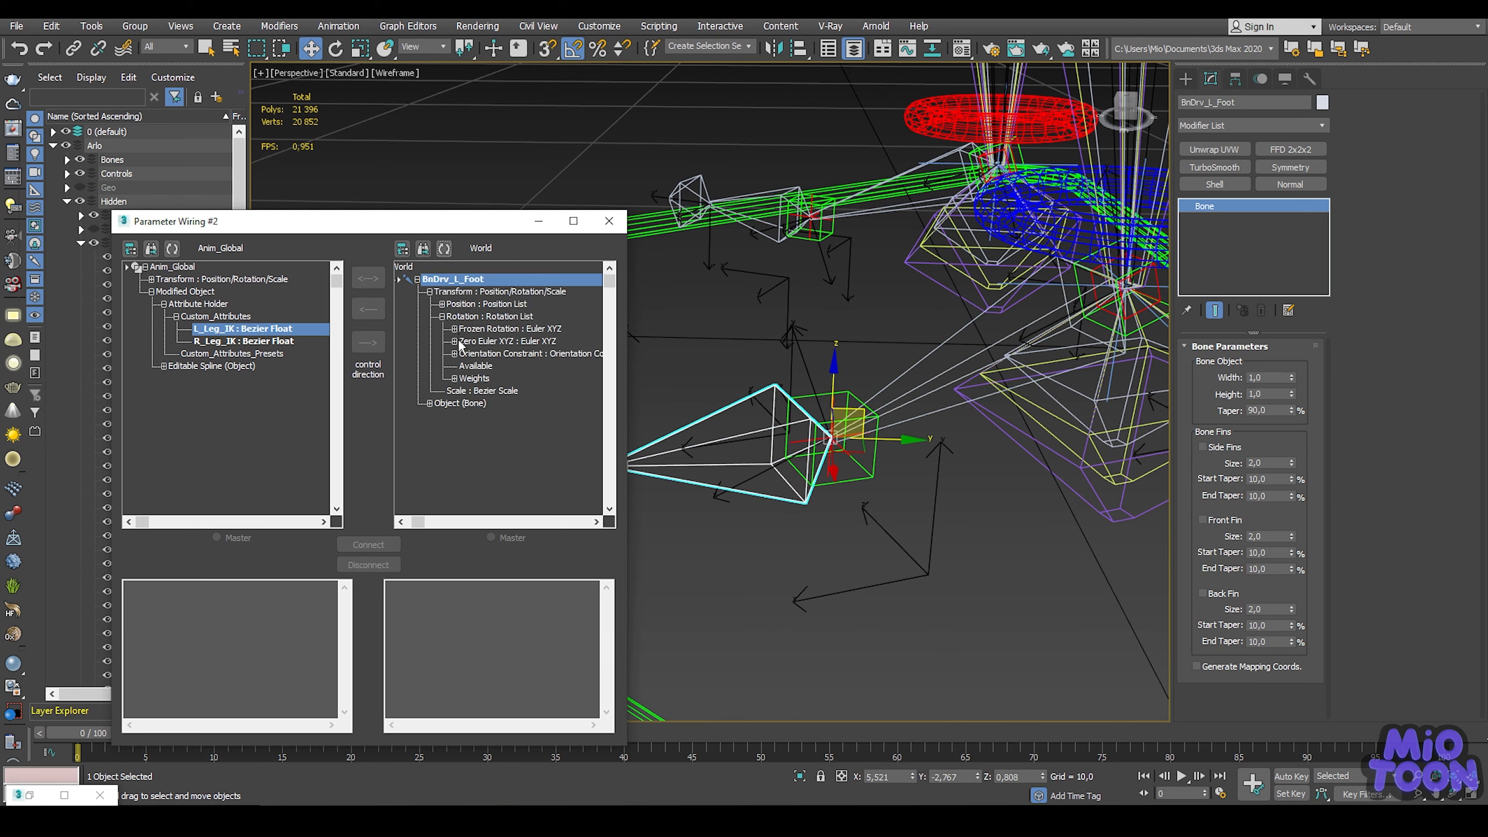
click(454, 354)
click(481, 365)
click(368, 343)
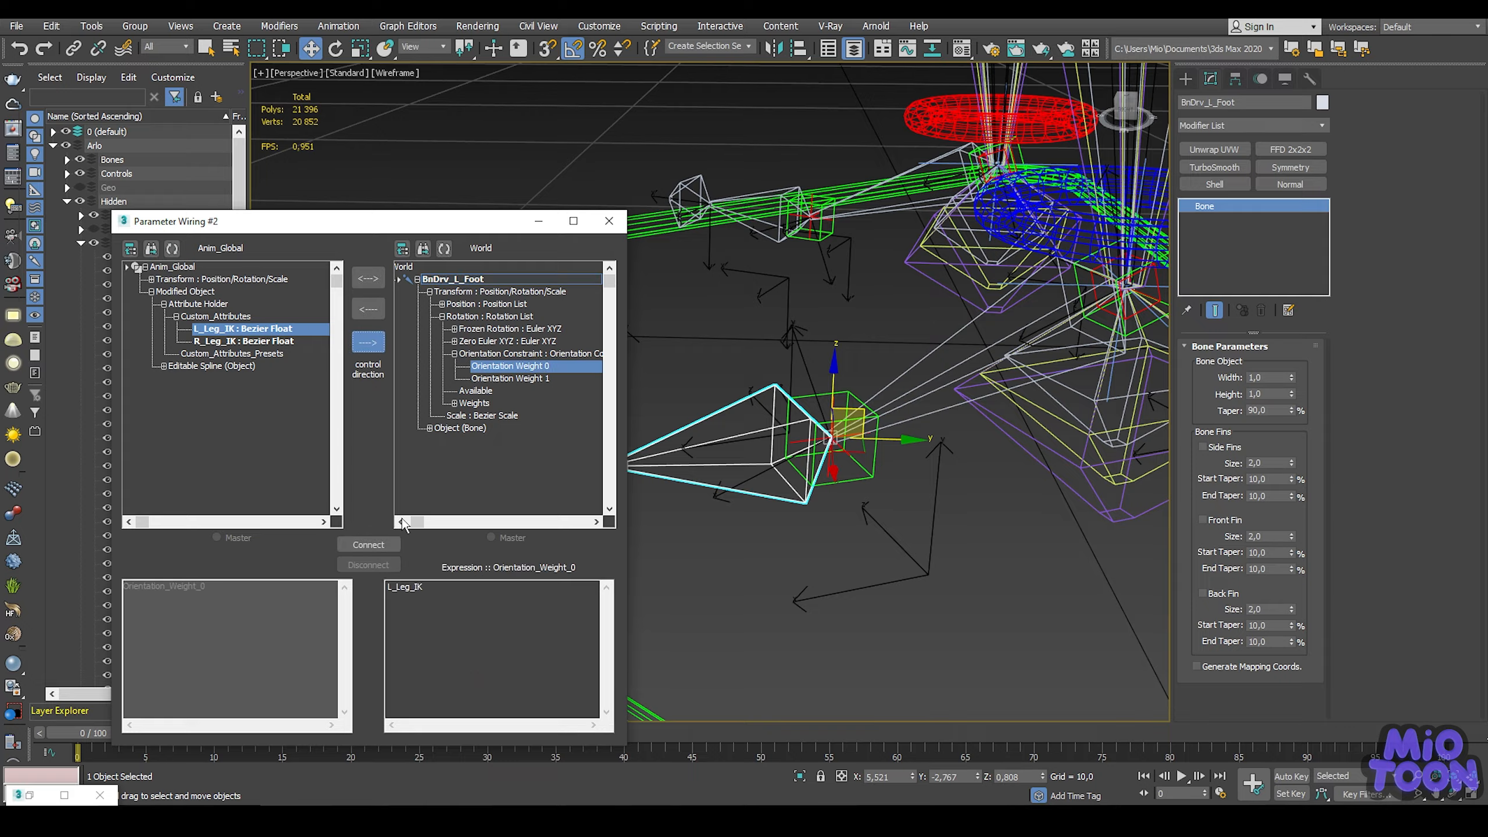
click(376, 545)
Step: Wire L_Leg_IK one-way to BnDrv_L_Foot's Orientation Weight 1 with the expression 1 - L_Leg_IK
click(491, 379)
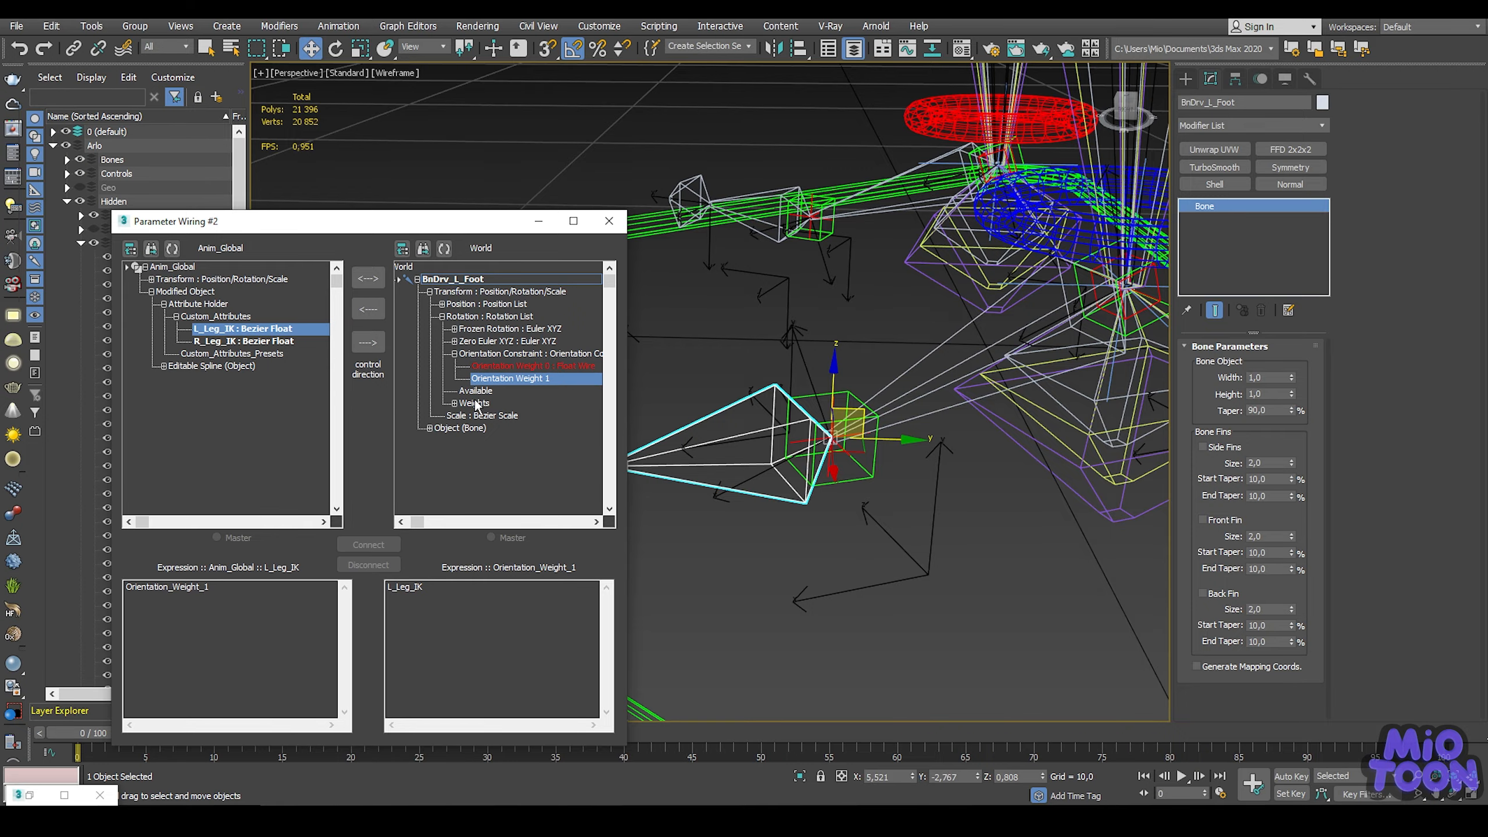
click(390, 584)
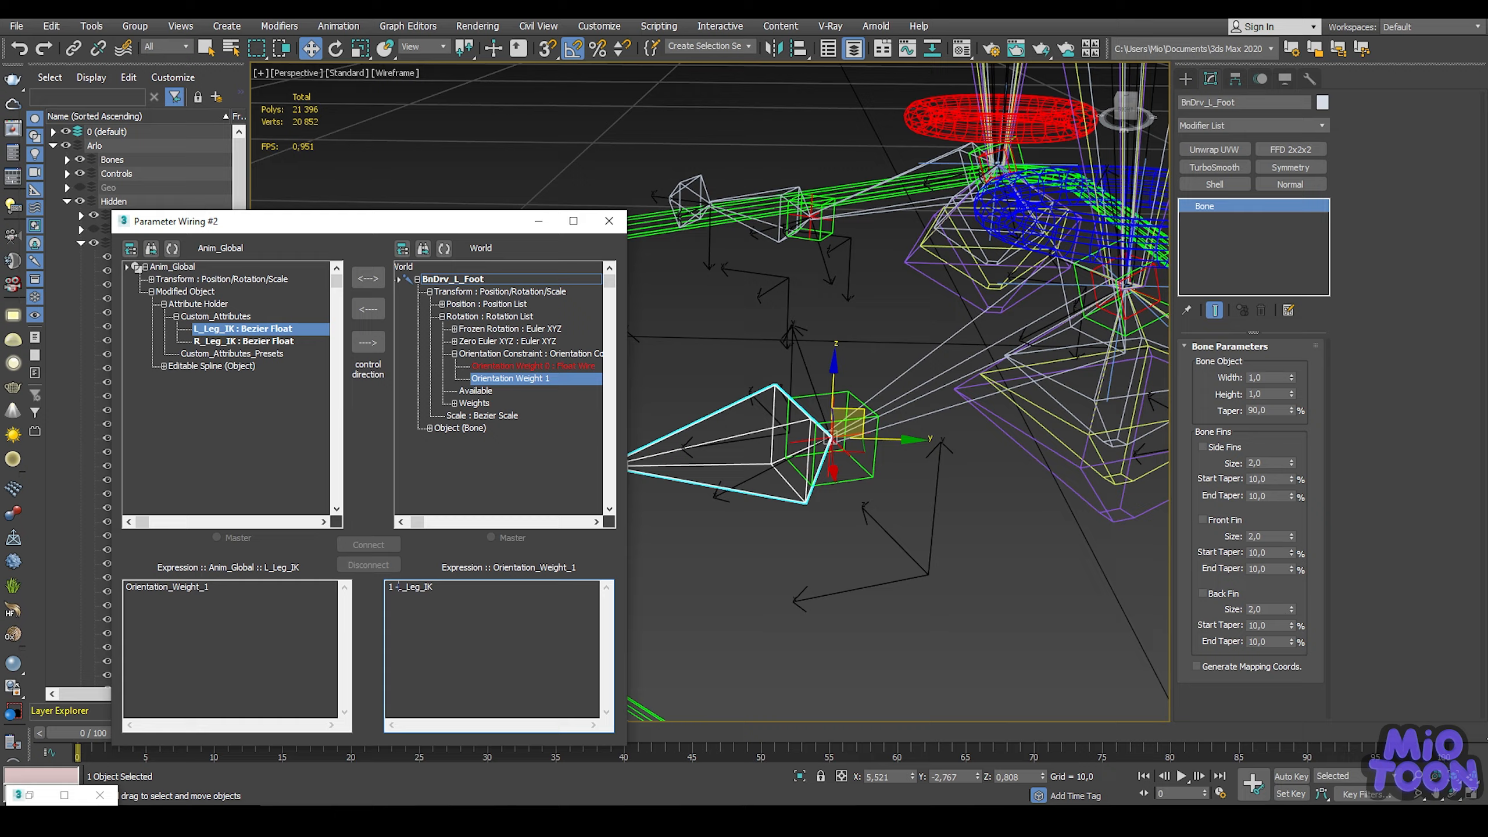
click(369, 346)
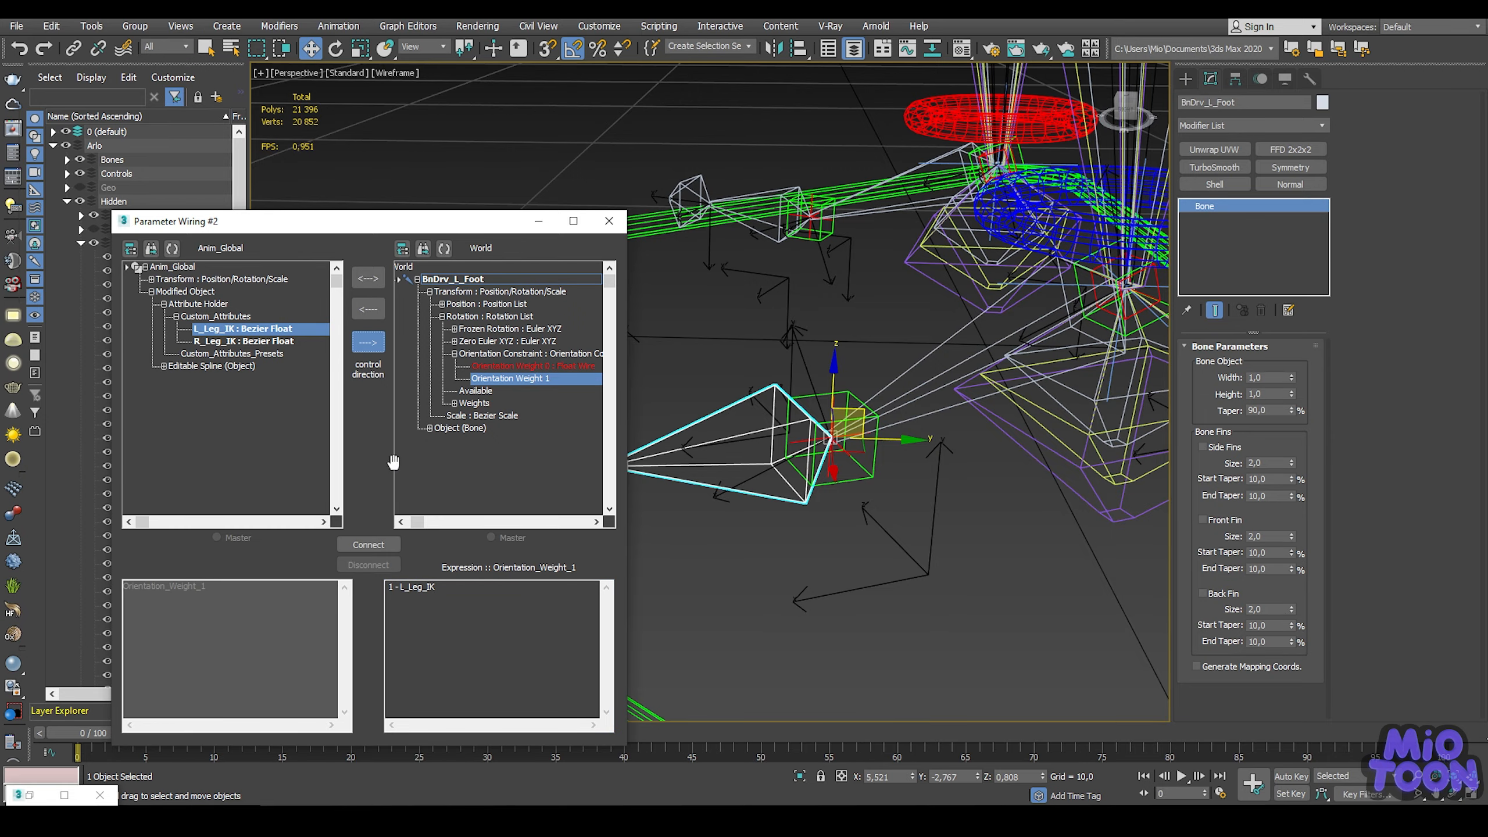
click(367, 545)
Step: Load the Bone_L_Foot helper as the wiring target and connect L_Leg_IK one-way to its Orientation Constraint's Orientation Weight 0
middle_drag(880, 372, 817, 347)
click(811, 355)
click(445, 250)
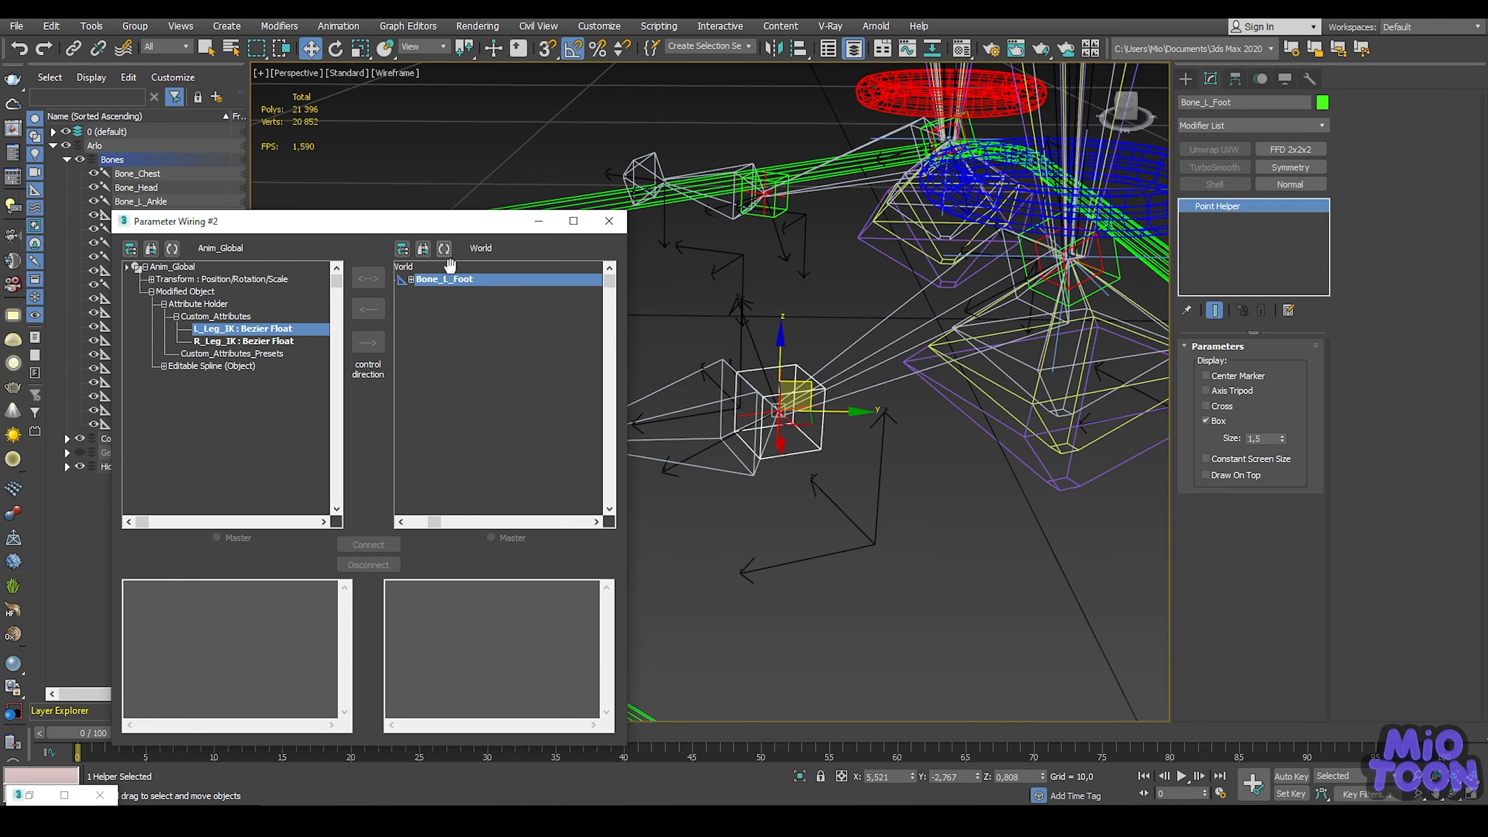
click(423, 292)
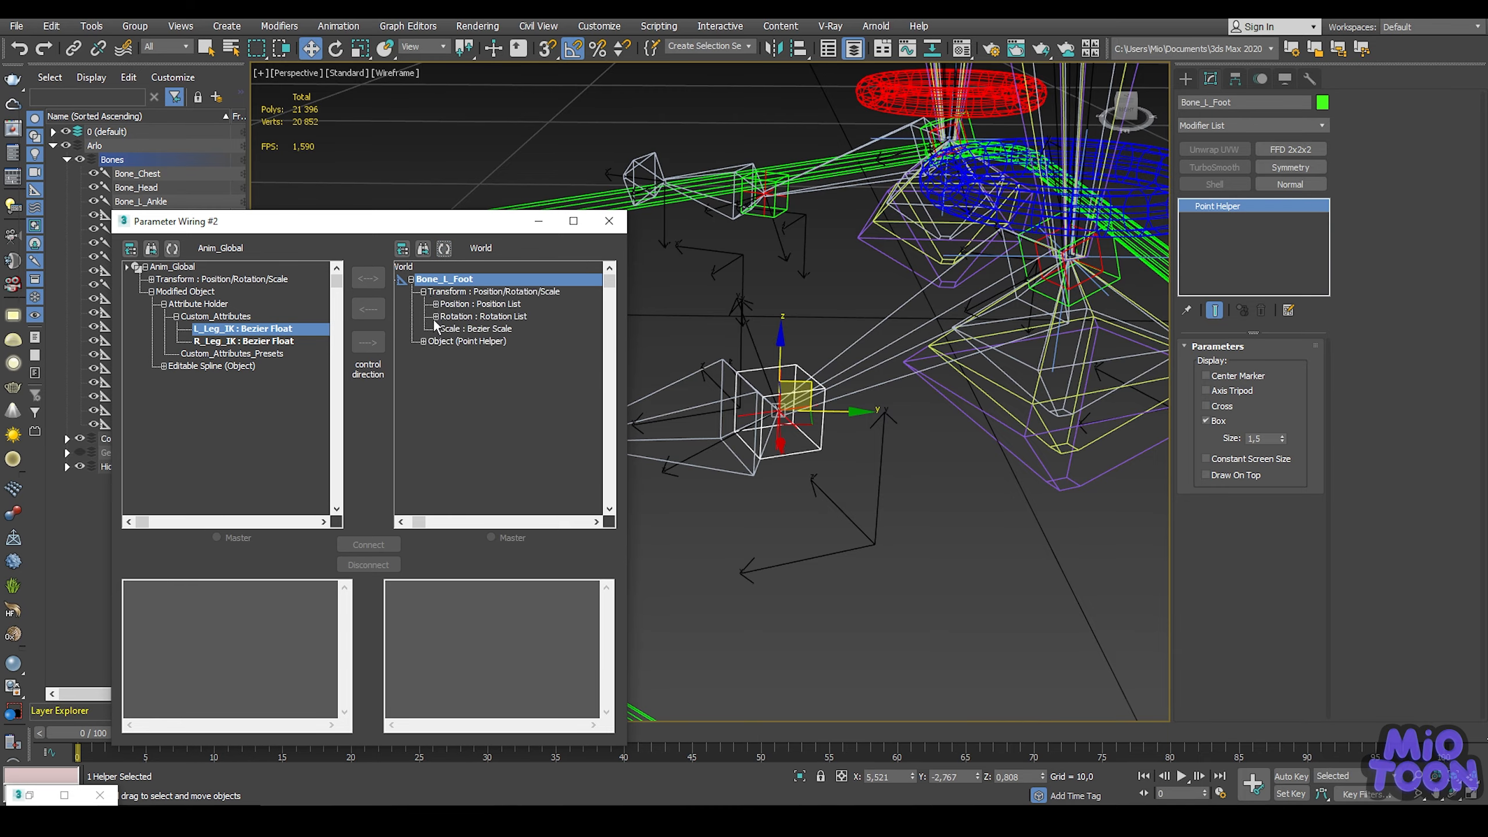
click(436, 317)
click(448, 354)
click(477, 367)
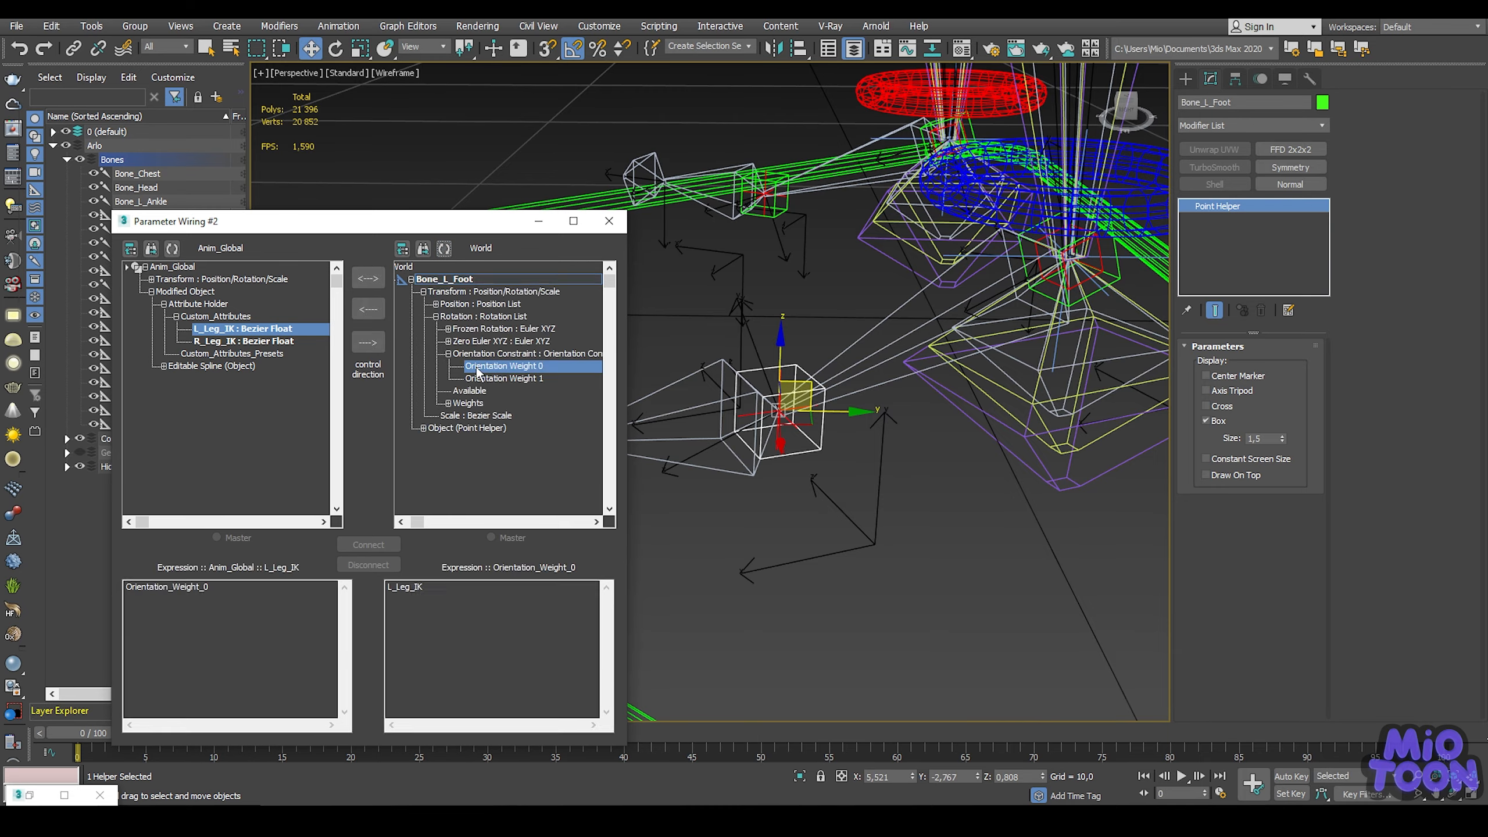
click(368, 343)
click(368, 544)
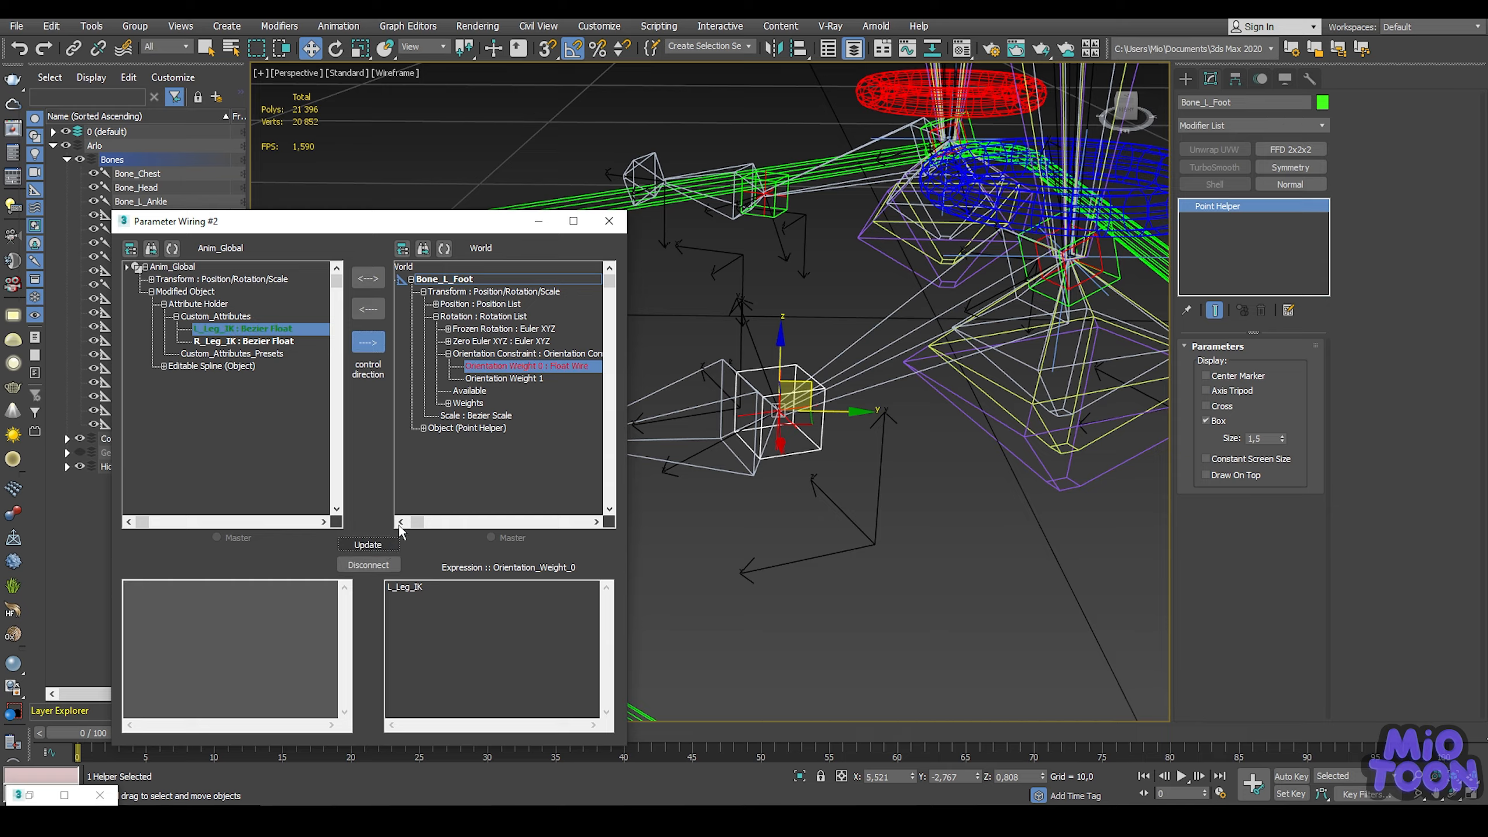
Step: Wire L_Leg_IK one-way to Bone_L_Foot's Orientation Weight 1 with the expression 1 - L_Leg_IK, and close Parameter Wiring
click(504, 378)
click(390, 586)
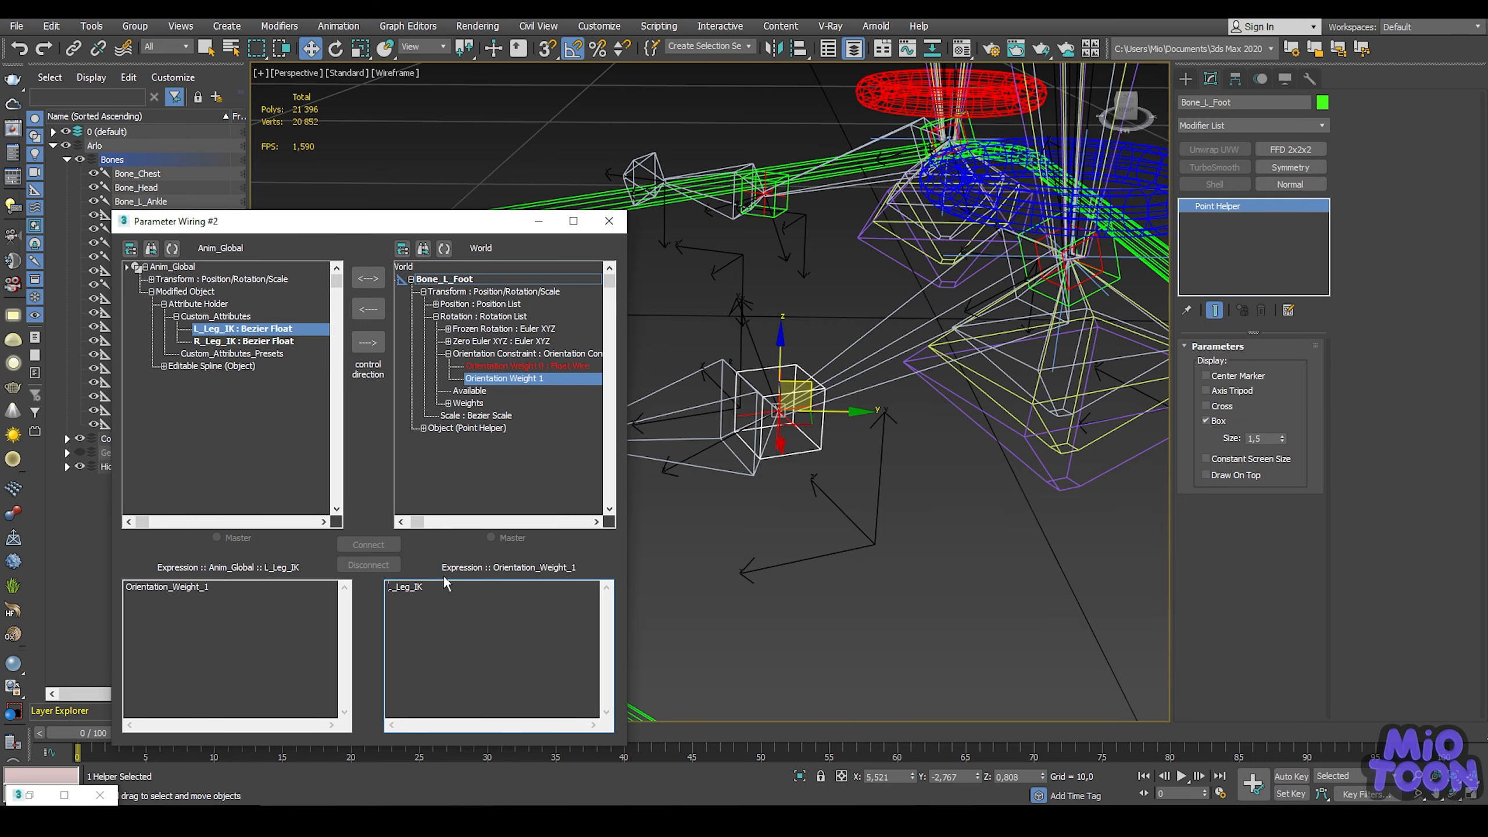
text(1 -)
click(372, 345)
click(369, 544)
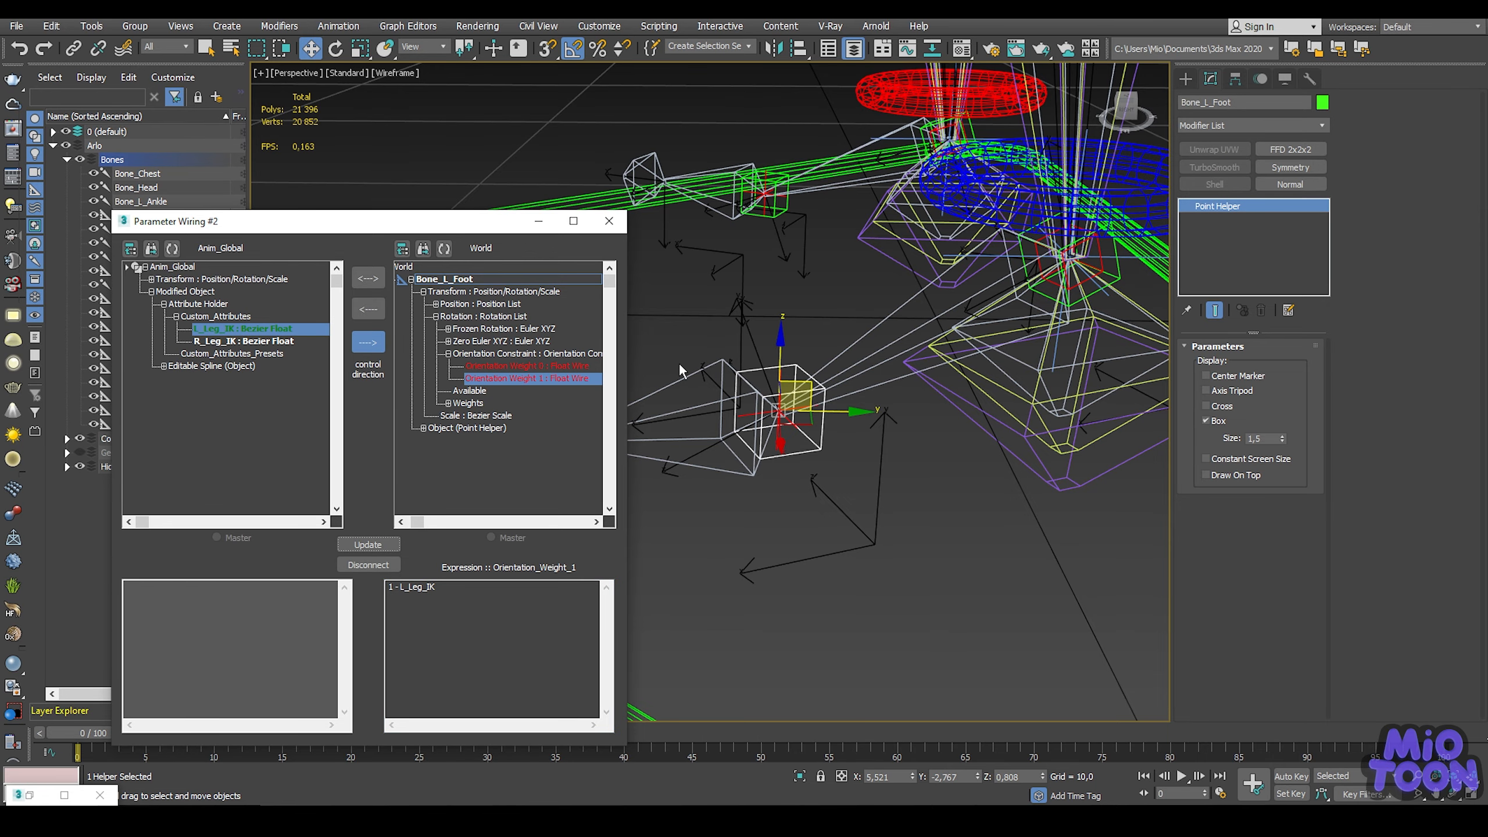
click(612, 225)
Step: Test the wired left foot by moving the Anim_L_Ankle_FK control up and away from the leg and rotating it
scroll(806, 216, down, 4)
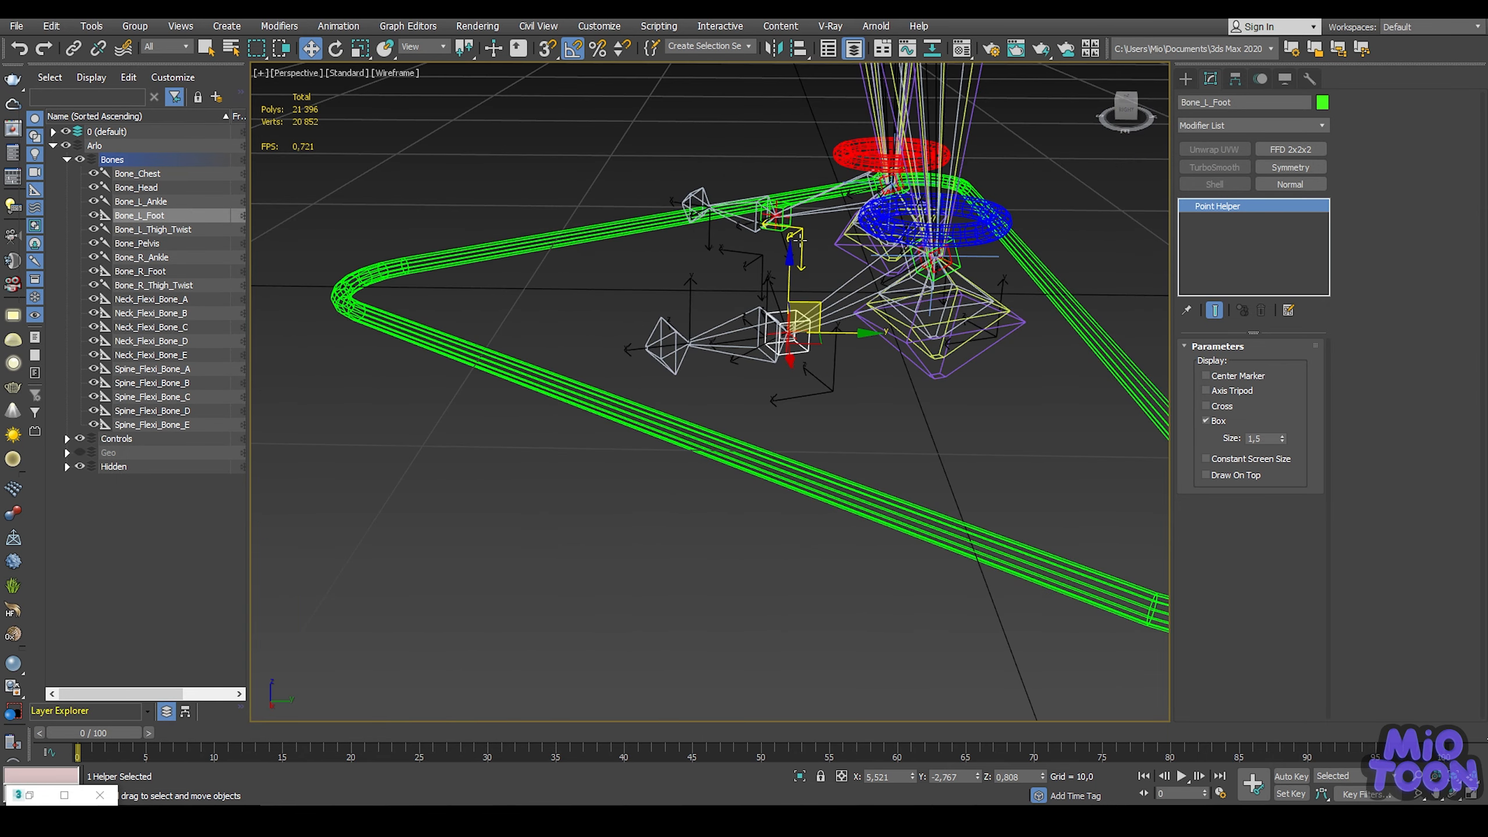
middle_drag(795, 248, 640, 332)
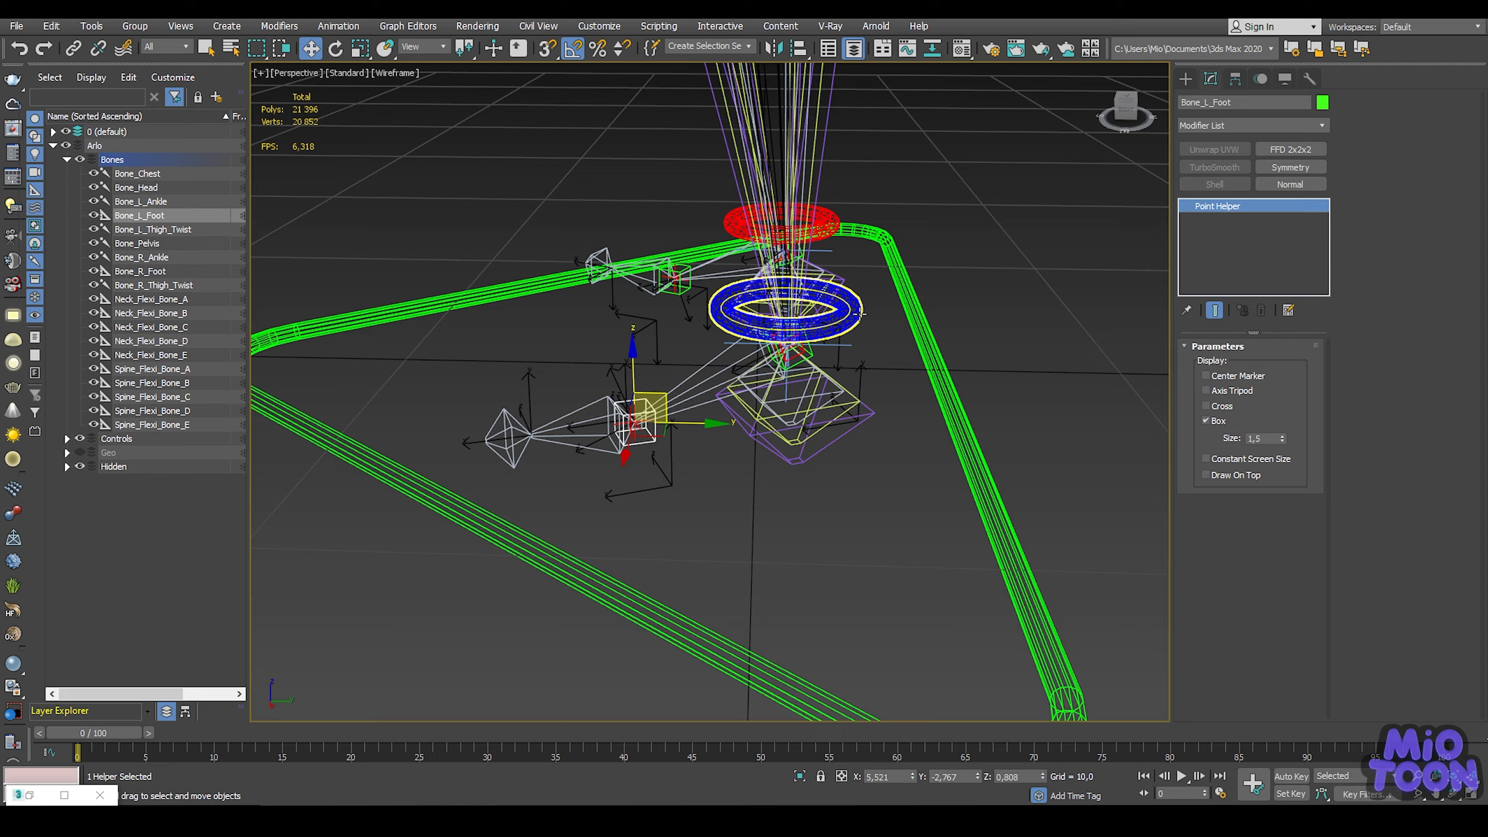
click(864, 303)
alt+middle_drag(863, 303, 865, 303)
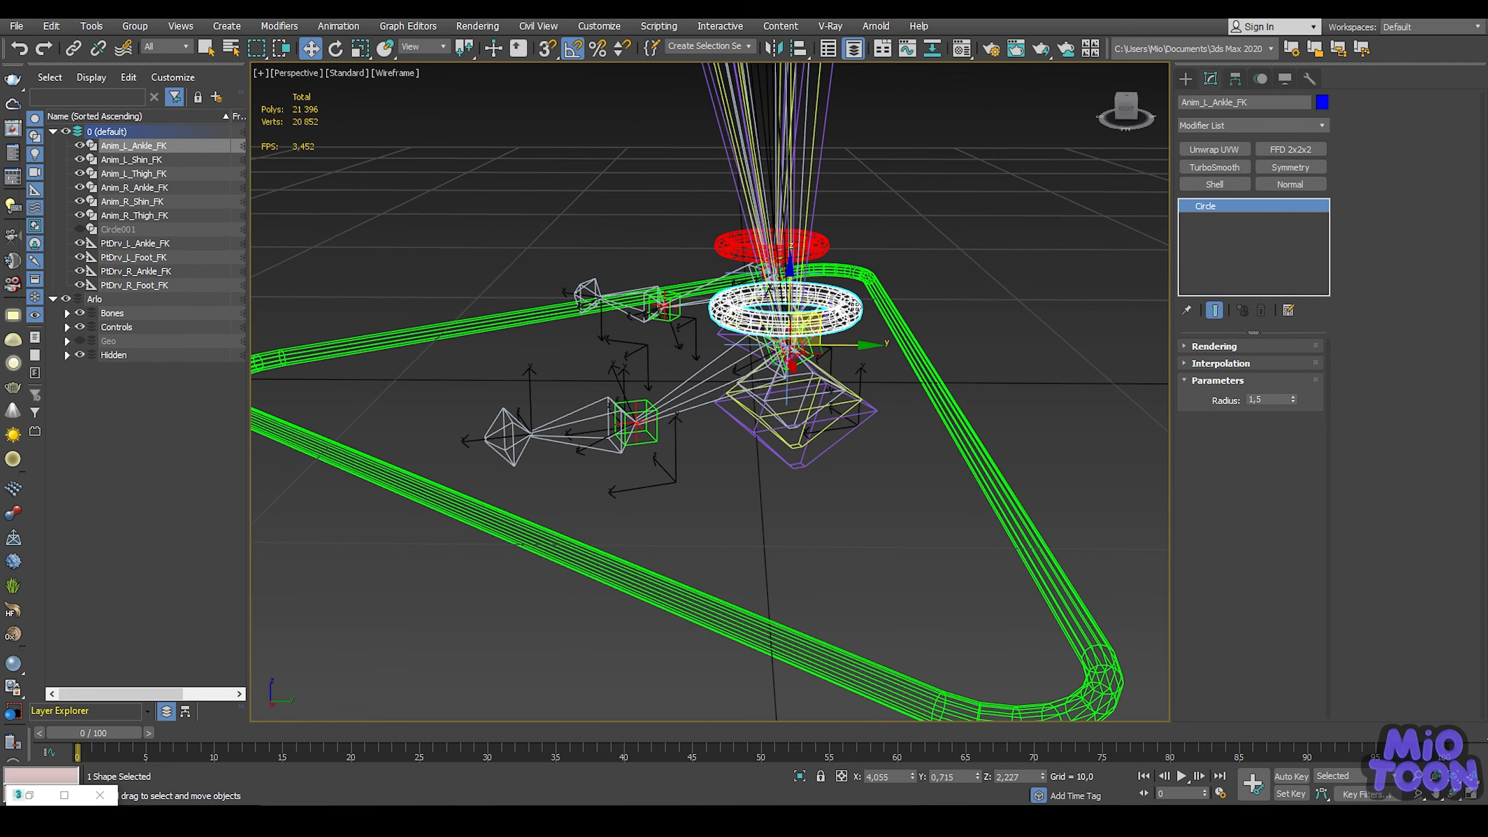
drag(821, 321, 509, 181)
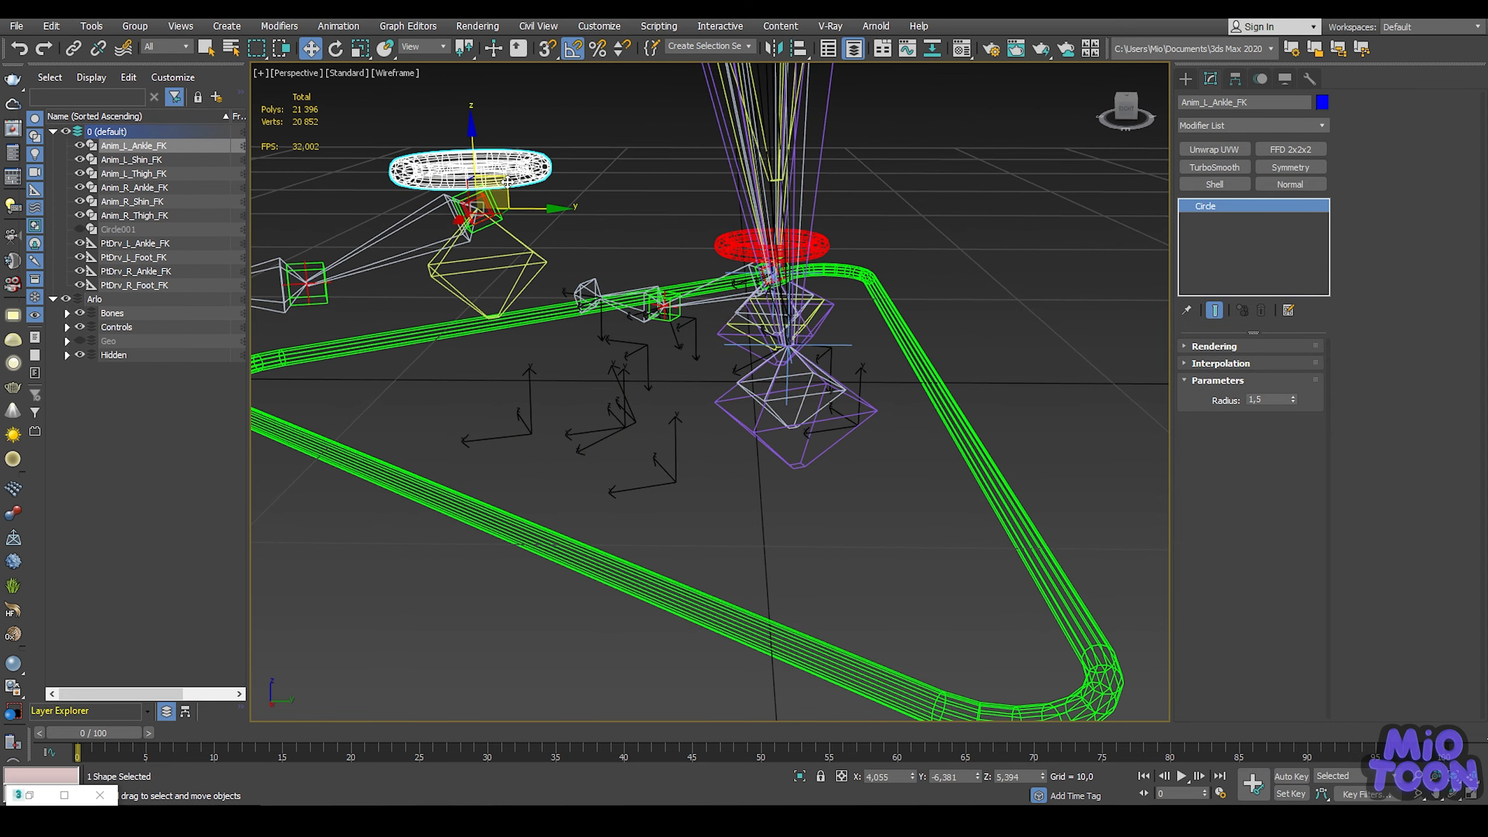
scroll(524, 183, down, 3)
middle_drag(555, 184, 668, 227)
drag(650, 228, 586, 217)
key(e)
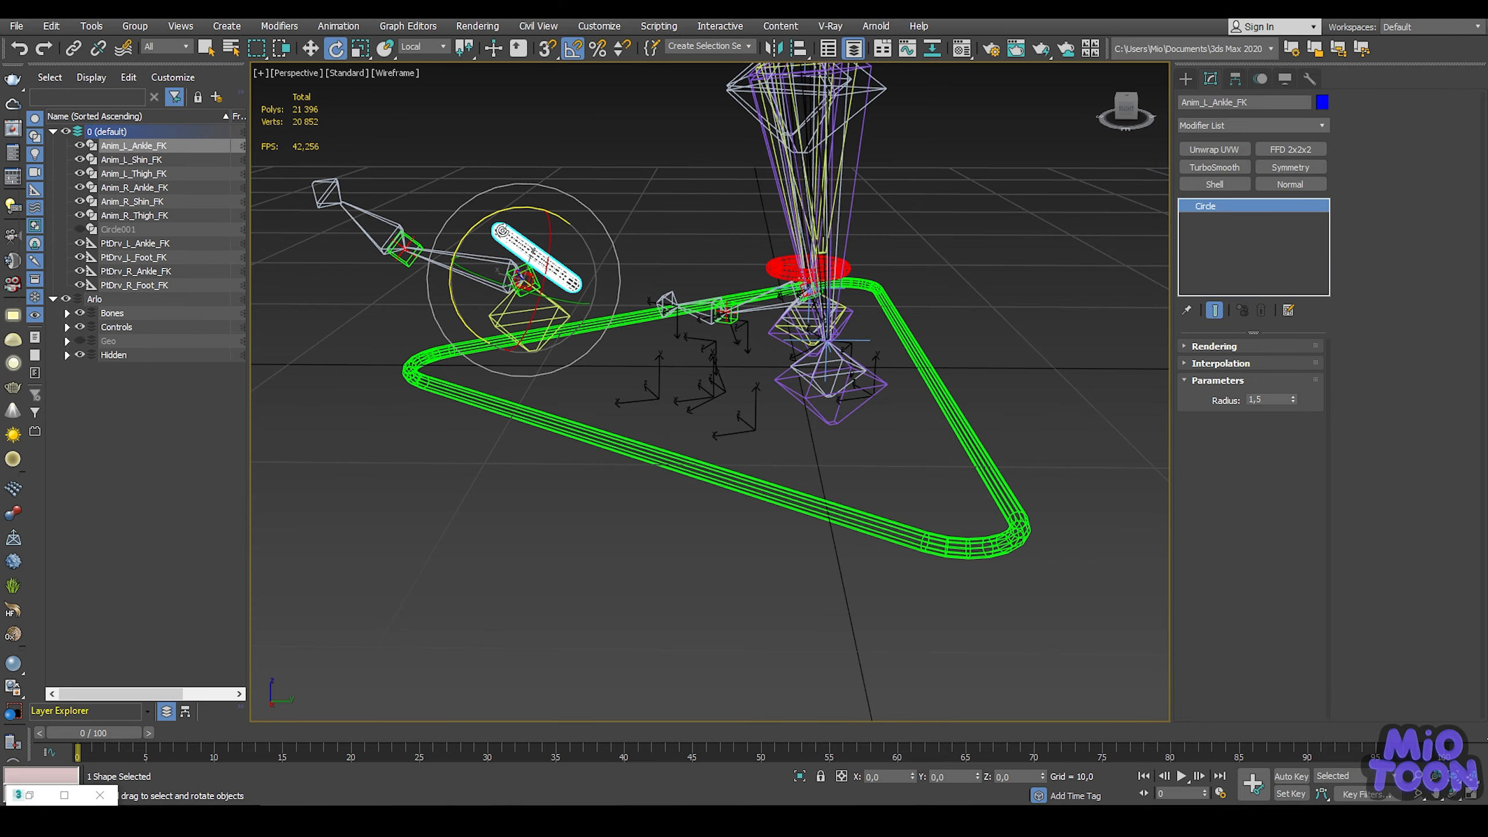
click(420, 240)
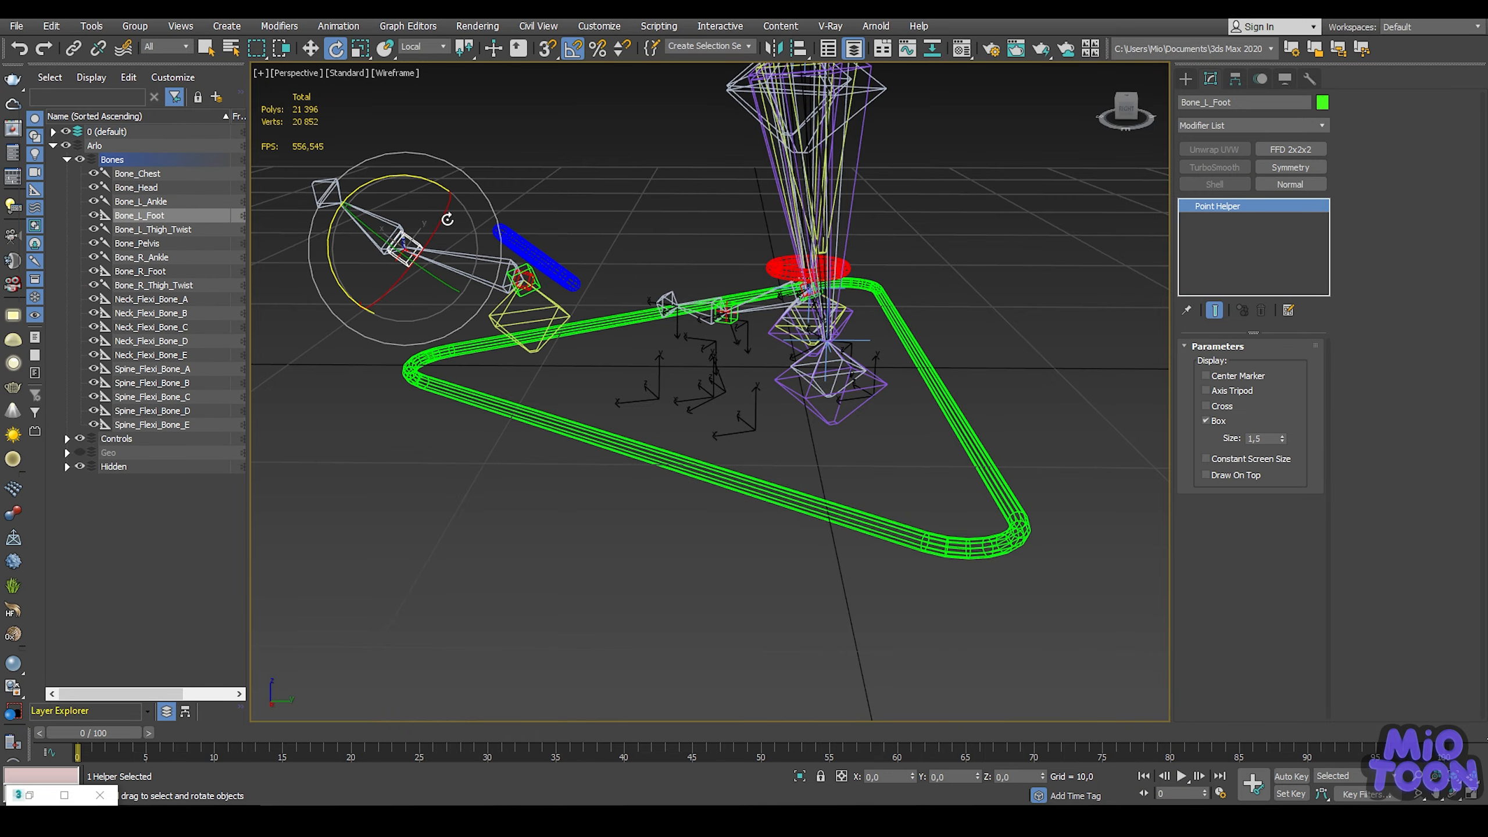
scroll(447, 220, up, 3)
click(433, 256)
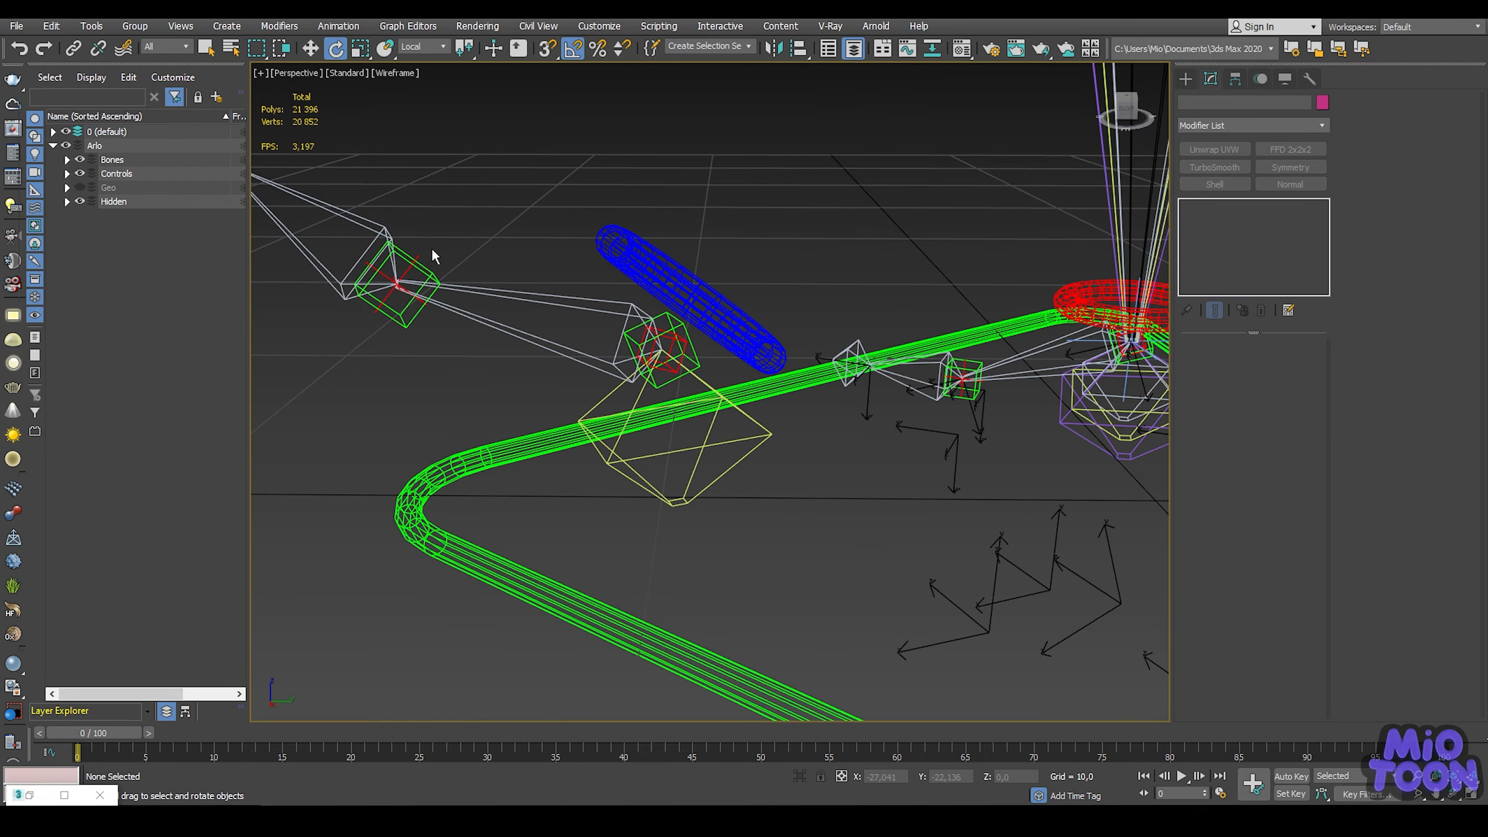
Step: Test the left foot bone by rotating its FK point helper so the toes swing upward
scroll(420, 253, down, 4)
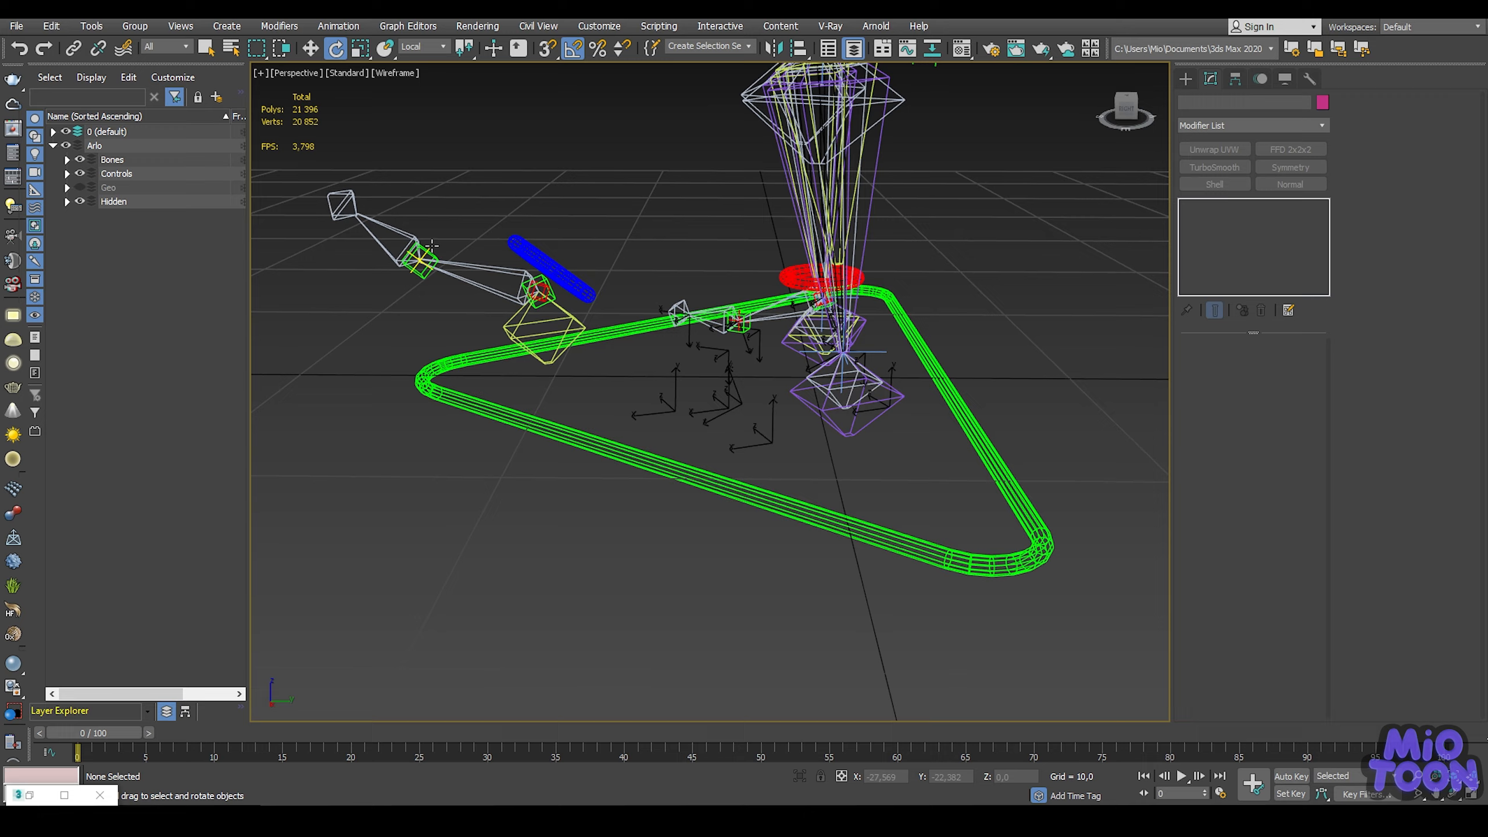
click(420, 259)
drag(440, 189, 528, 225)
Step: Switch Anim_Global's L_Leg_IK attribute on and back off to test the left leg's IK/FK blending
click(850, 501)
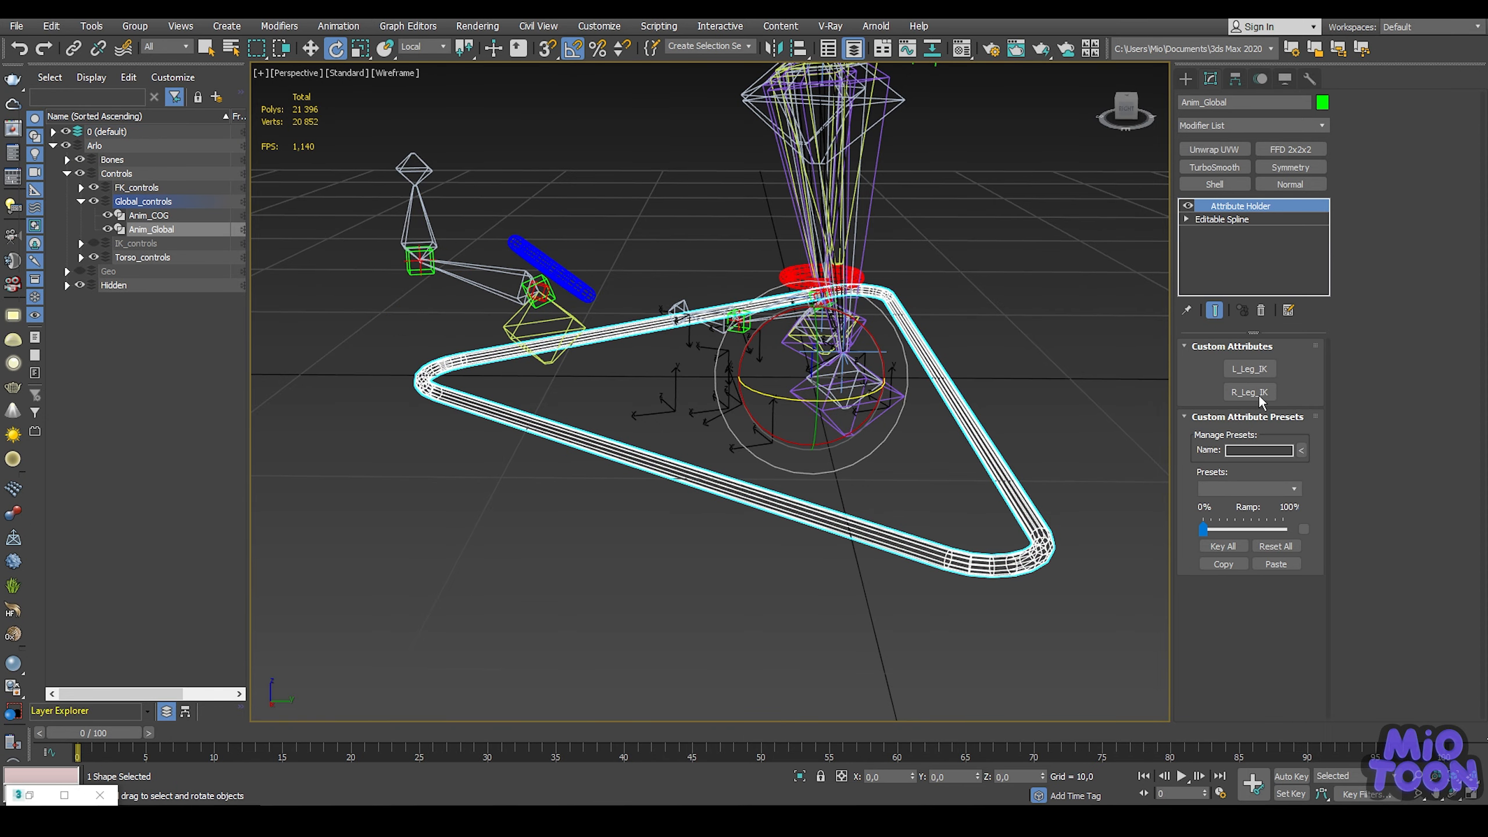
click(1249, 369)
mouse_move(962, 342)
alt+middle_down()
mouse_move(1043, 334)
mouse_move(947, 331)
mouse_move(986, 335)
alt+middle_up()
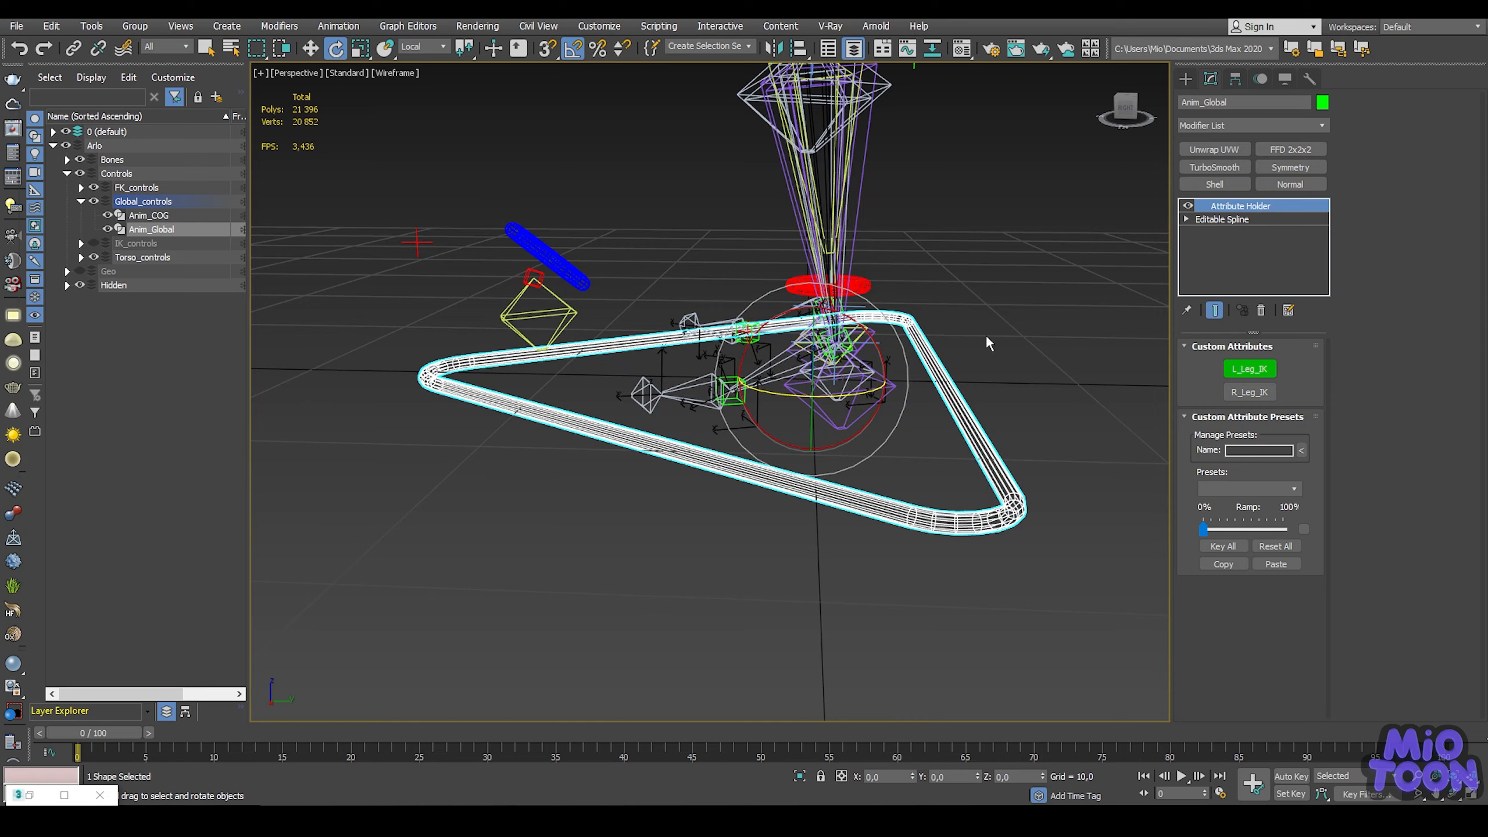
click(1244, 368)
Step: Return Anim_L_Ankle_FK and PtDrv_L_Foot_FK together to their initial pose at the left leg
middle_drag(636, 248, 590, 286)
click(471, 304)
scroll(318, 303, up, 2)
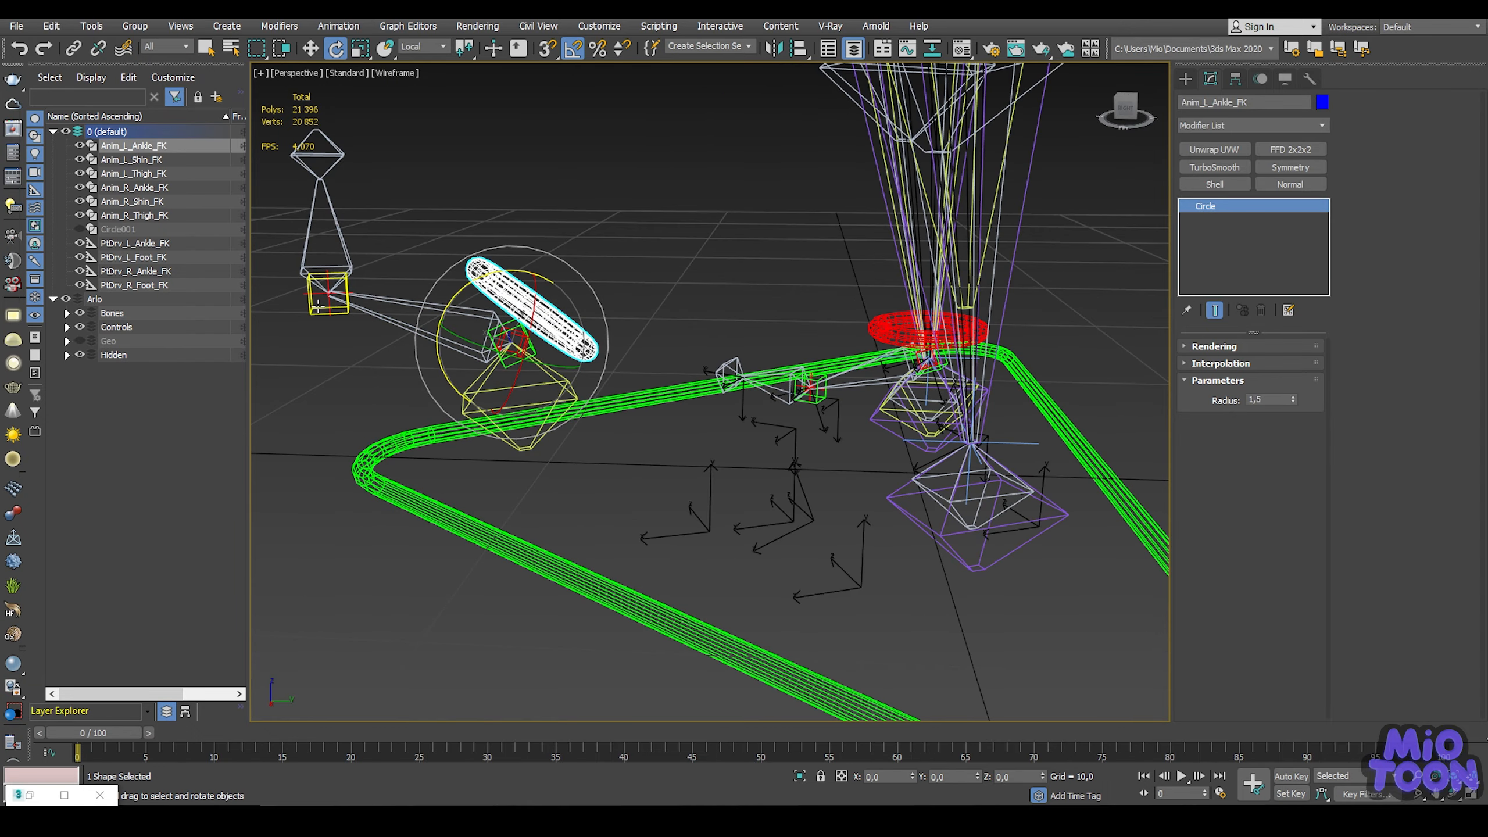
ctrl+click(327, 304)
alt+right_click(654, 202)
click(630, 175)
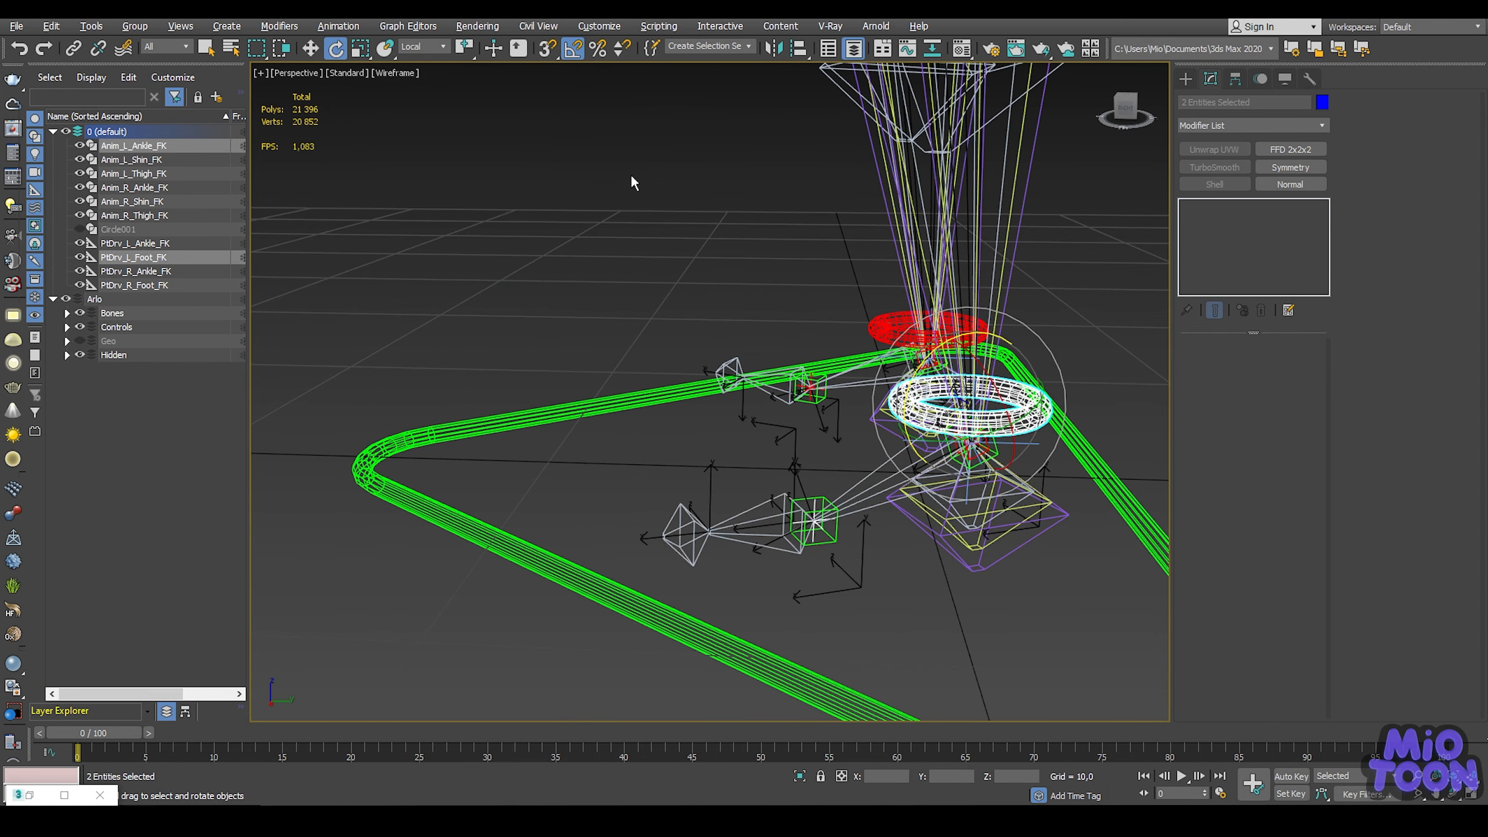
Step: Scale the Circle001 control shape between the feet uniformly to about 150%
scroll(829, 296, up, 3)
middle_drag(829, 297, 662, 182)
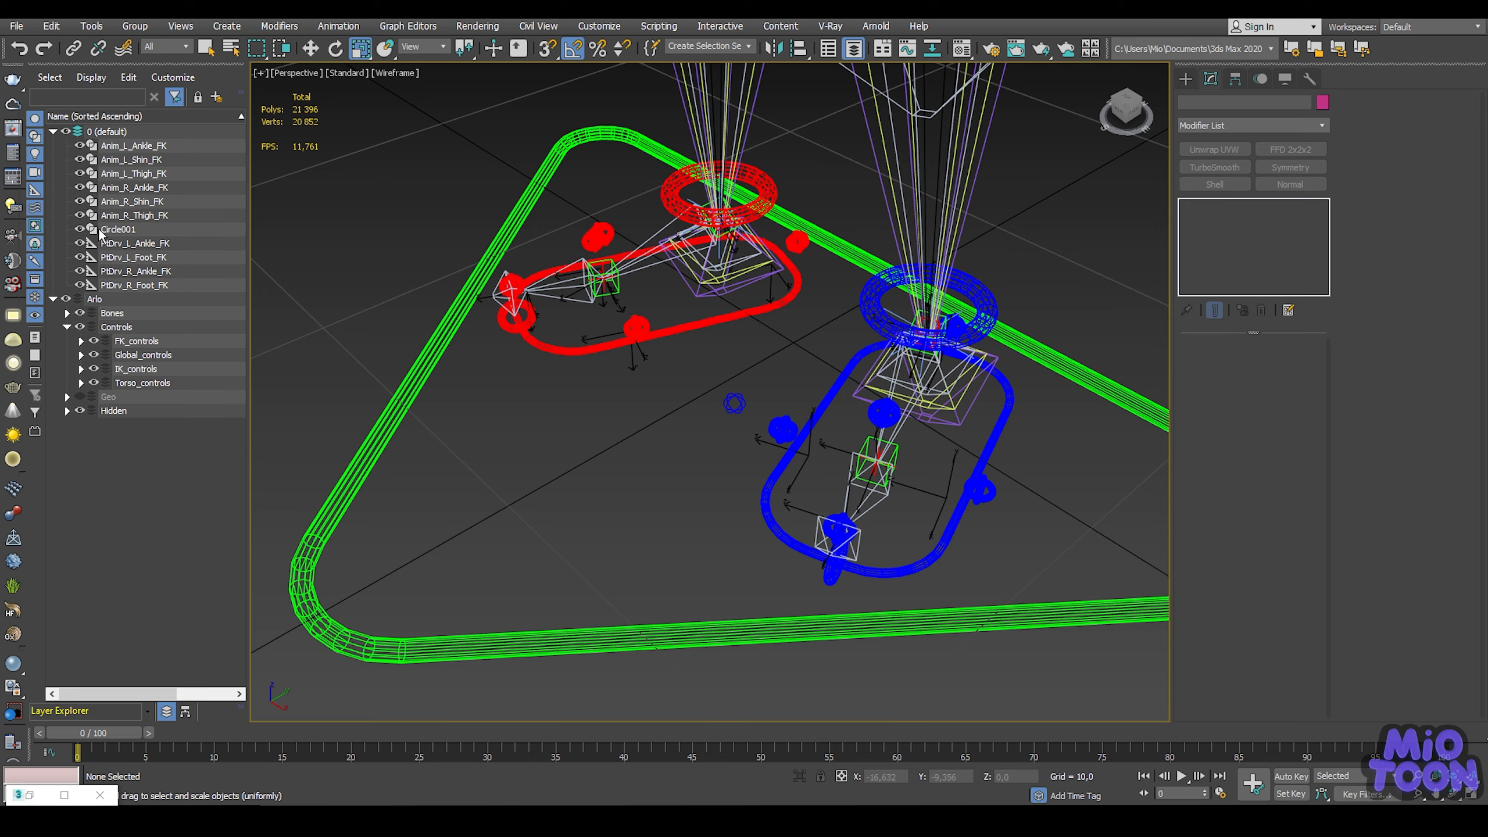
click(115, 230)
mouse_move(609, 320)
alt+middle_down()
mouse_move(563, 307)
mouse_move(543, 281)
mouse_move(603, 311)
alt+middle_up()
drag(734, 399, 732, 356)
middle_drag(761, 339, 673, 350)
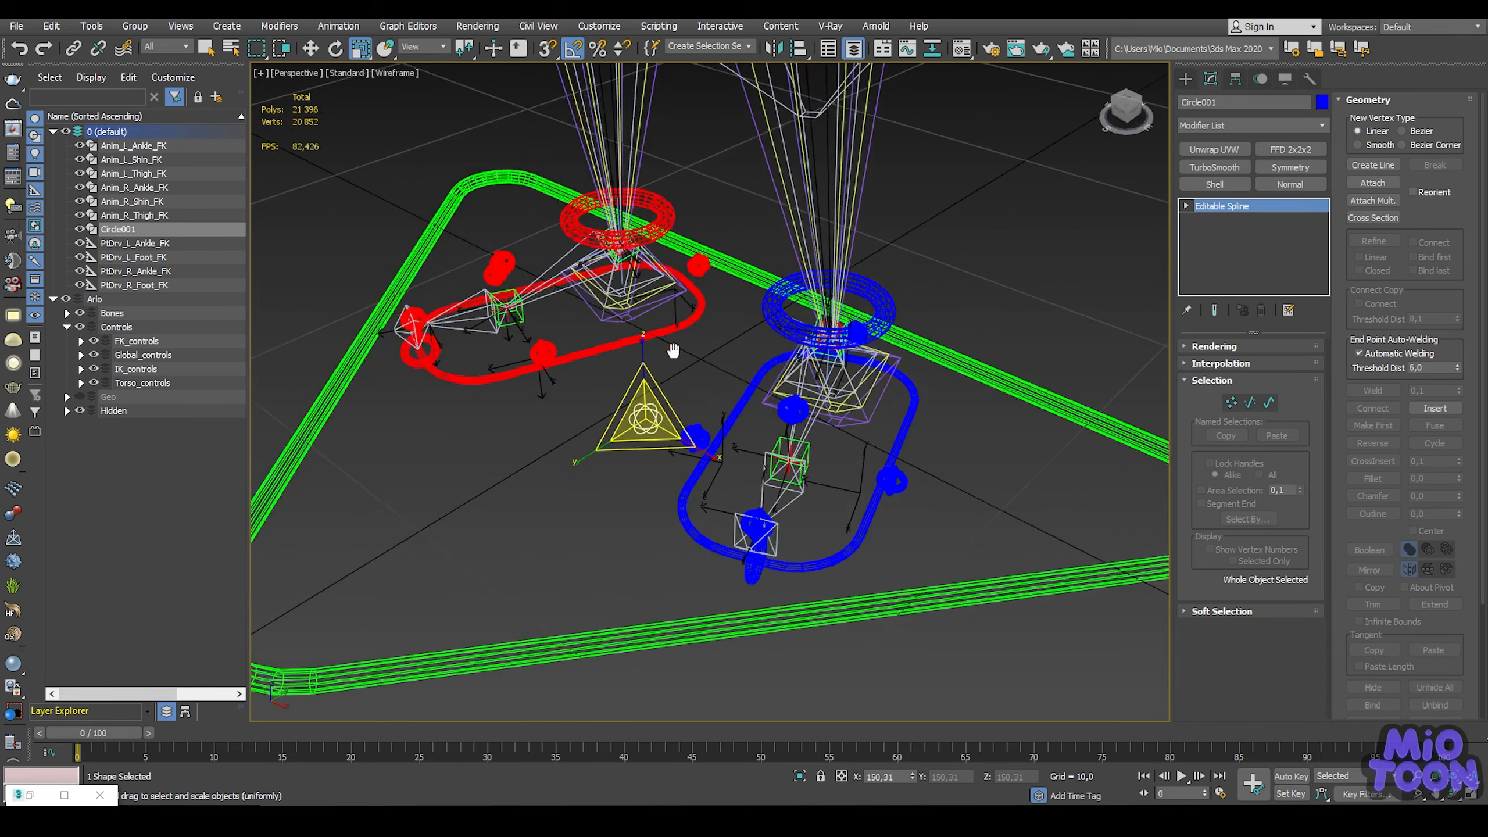
Step: Reset Circle001's transform with Reset XForm and collapse it to an editable spline
click(1309, 79)
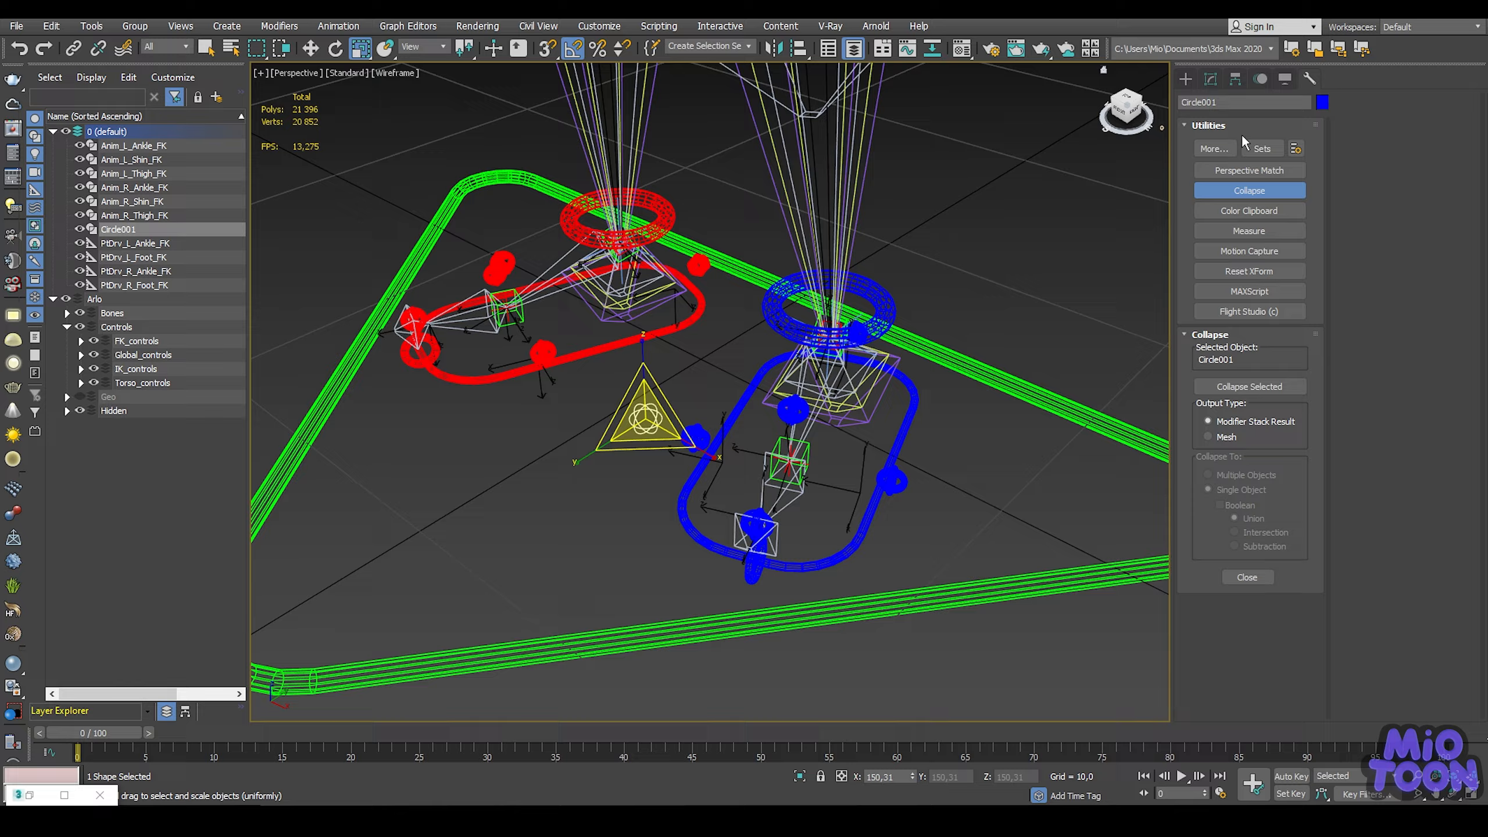
click(1254, 271)
click(1250, 362)
click(1249, 191)
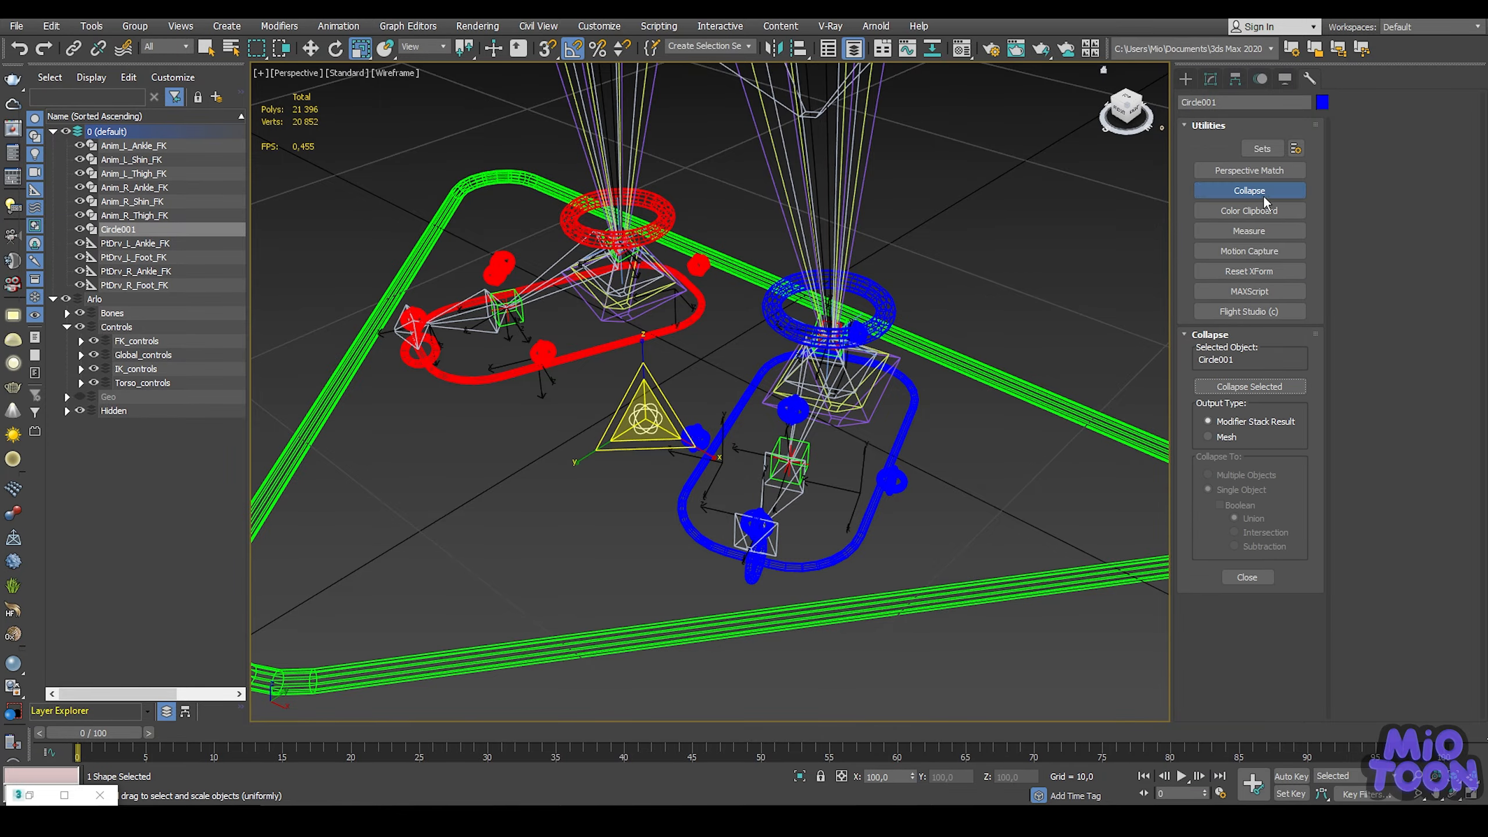
click(1209, 80)
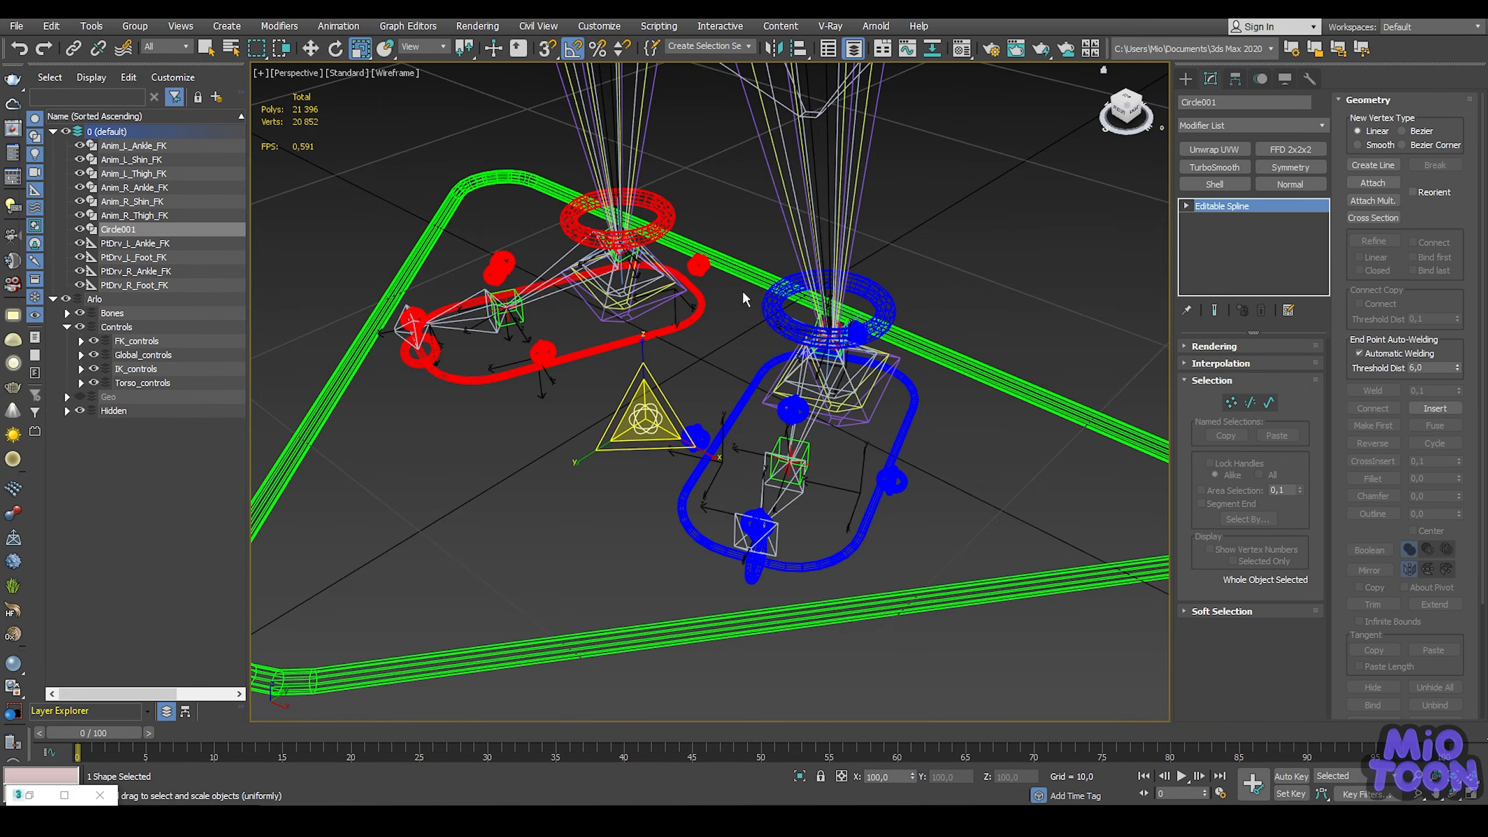
Step: Clone Circle001 as a separate control shape, placing the copy on the floor away from the left foot
alt+middle_drag(744, 396, 667, 414)
key(w)
shift+drag(683, 412, 536, 491)
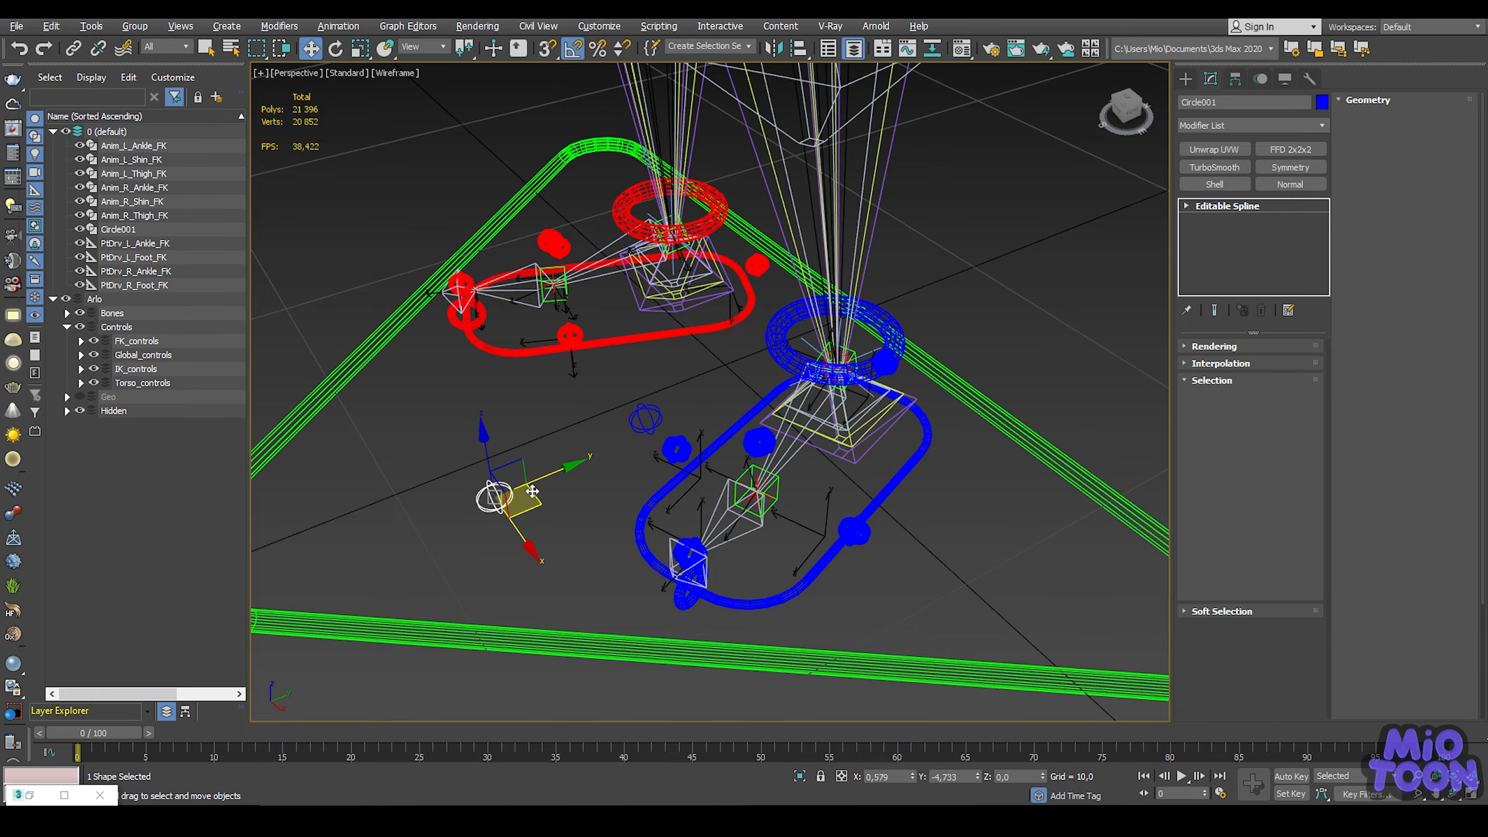
click(748, 475)
Step: Align Circle002 to Bone_L_Foot, matching pivot position and orientation on all three axes
mouse_move(721, 431)
alt+middle_down()
mouse_move(614, 340)
mouse_move(594, 419)
alt+middle_up()
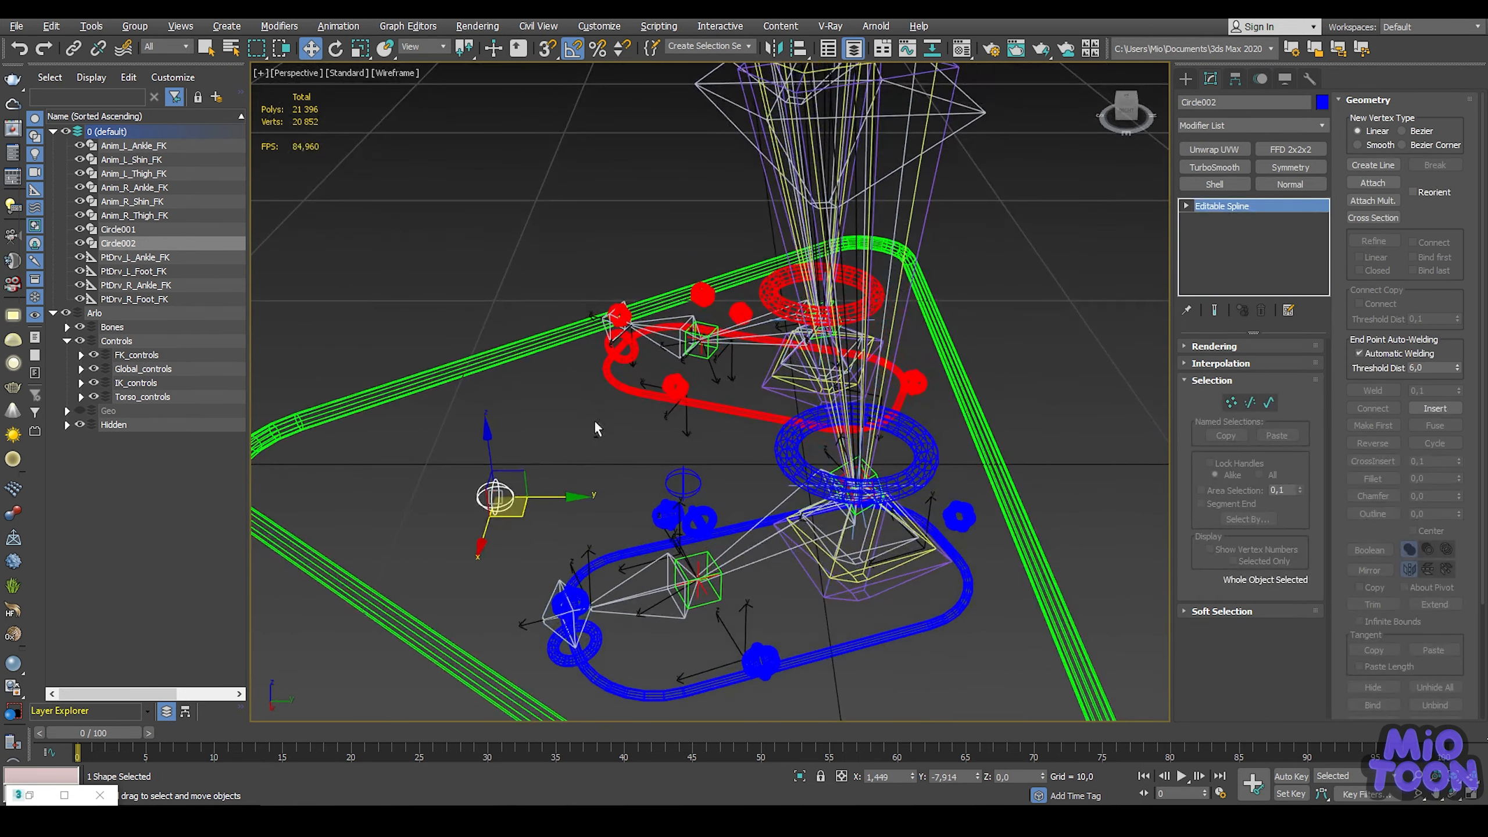
click(720, 609)
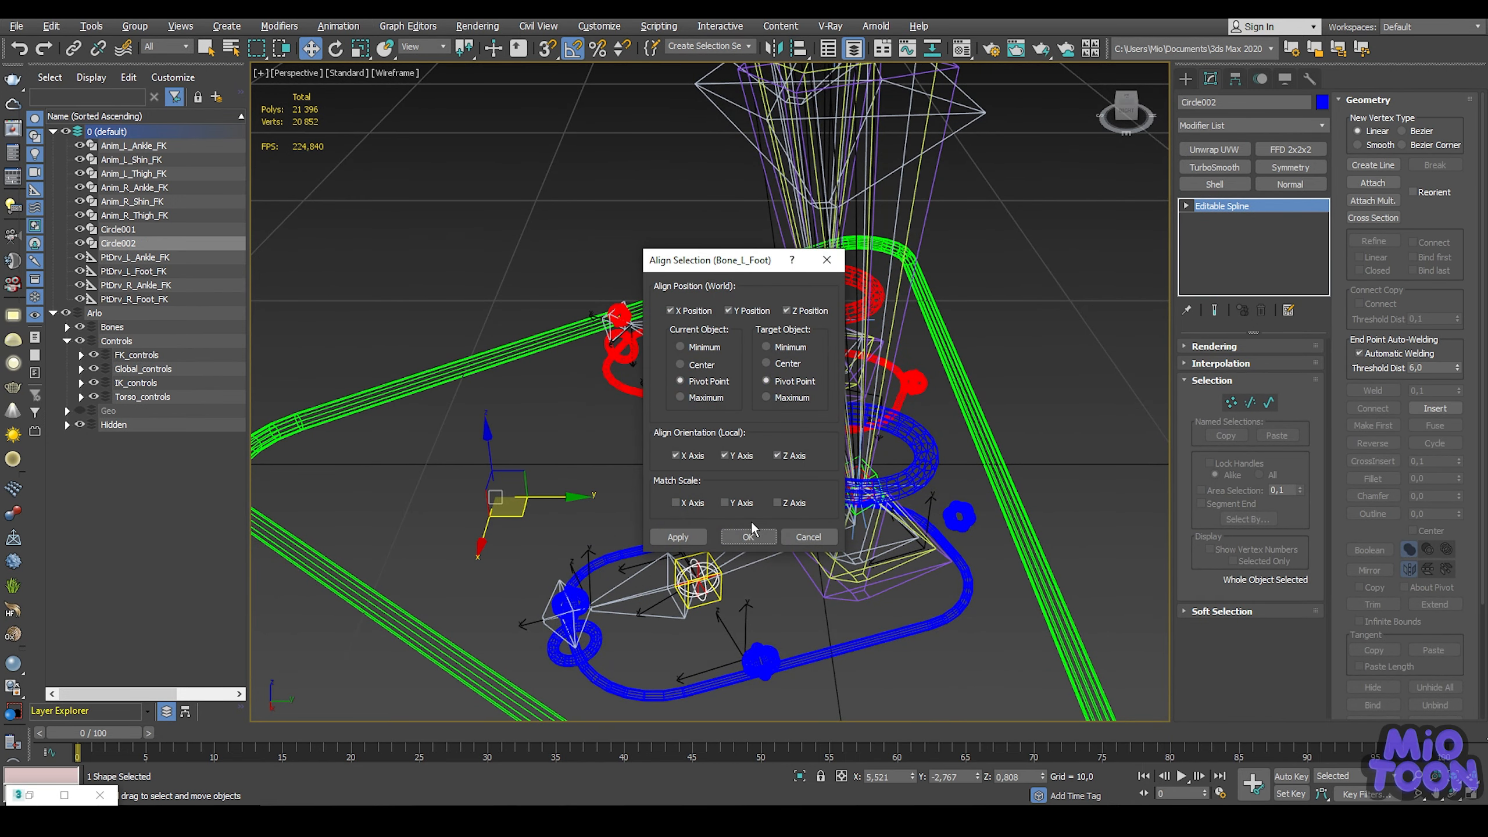
click(756, 531)
Step: Using local coordinates and Affect Object Only, move Circle002's shape forward to the left toe tip while keeping its pivot at the foot bone
alt+middle_drag(750, 516, 576, 457)
click(423, 47)
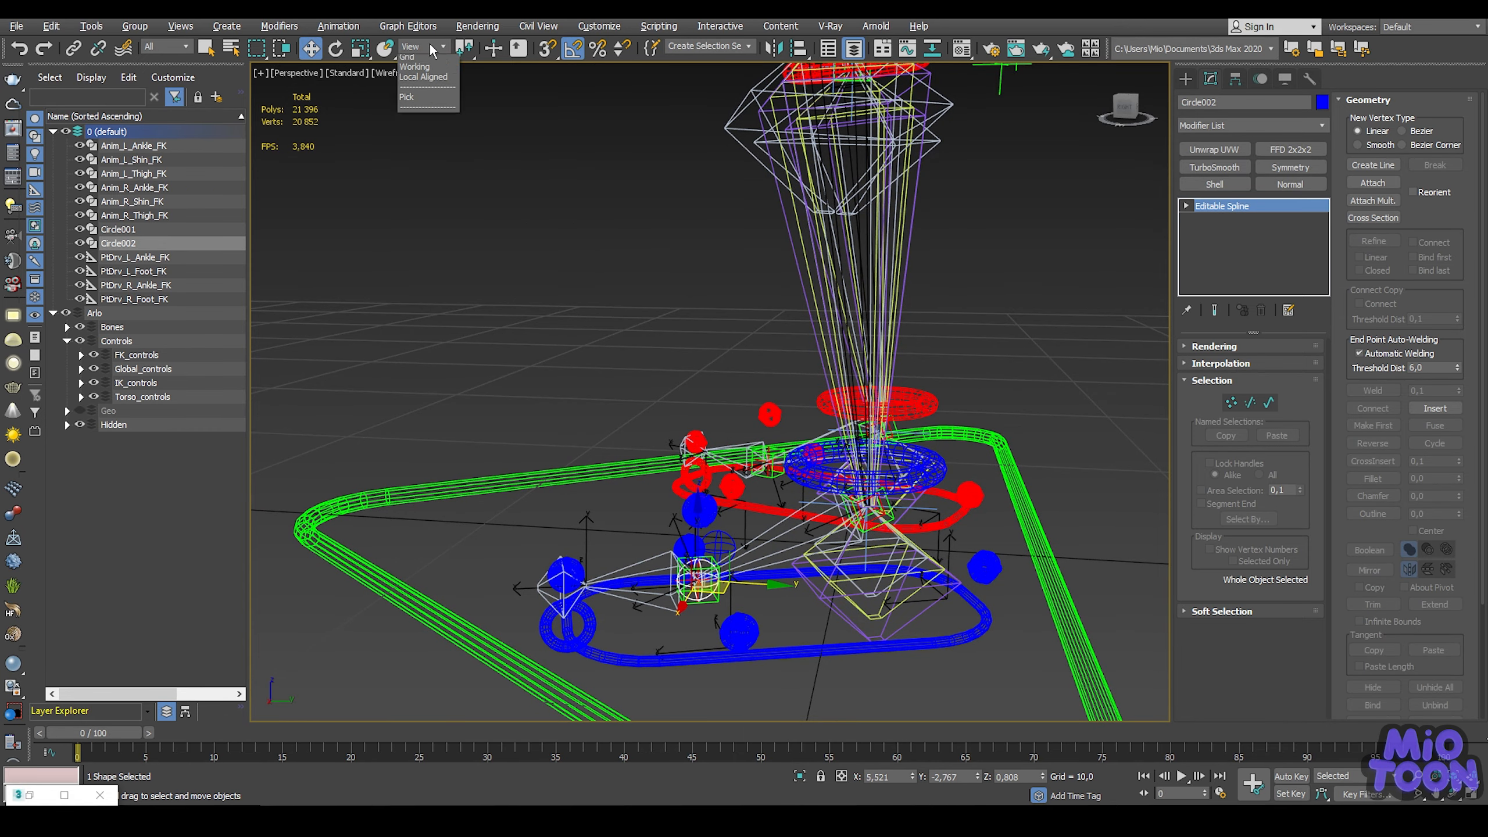
click(426, 110)
click(1235, 78)
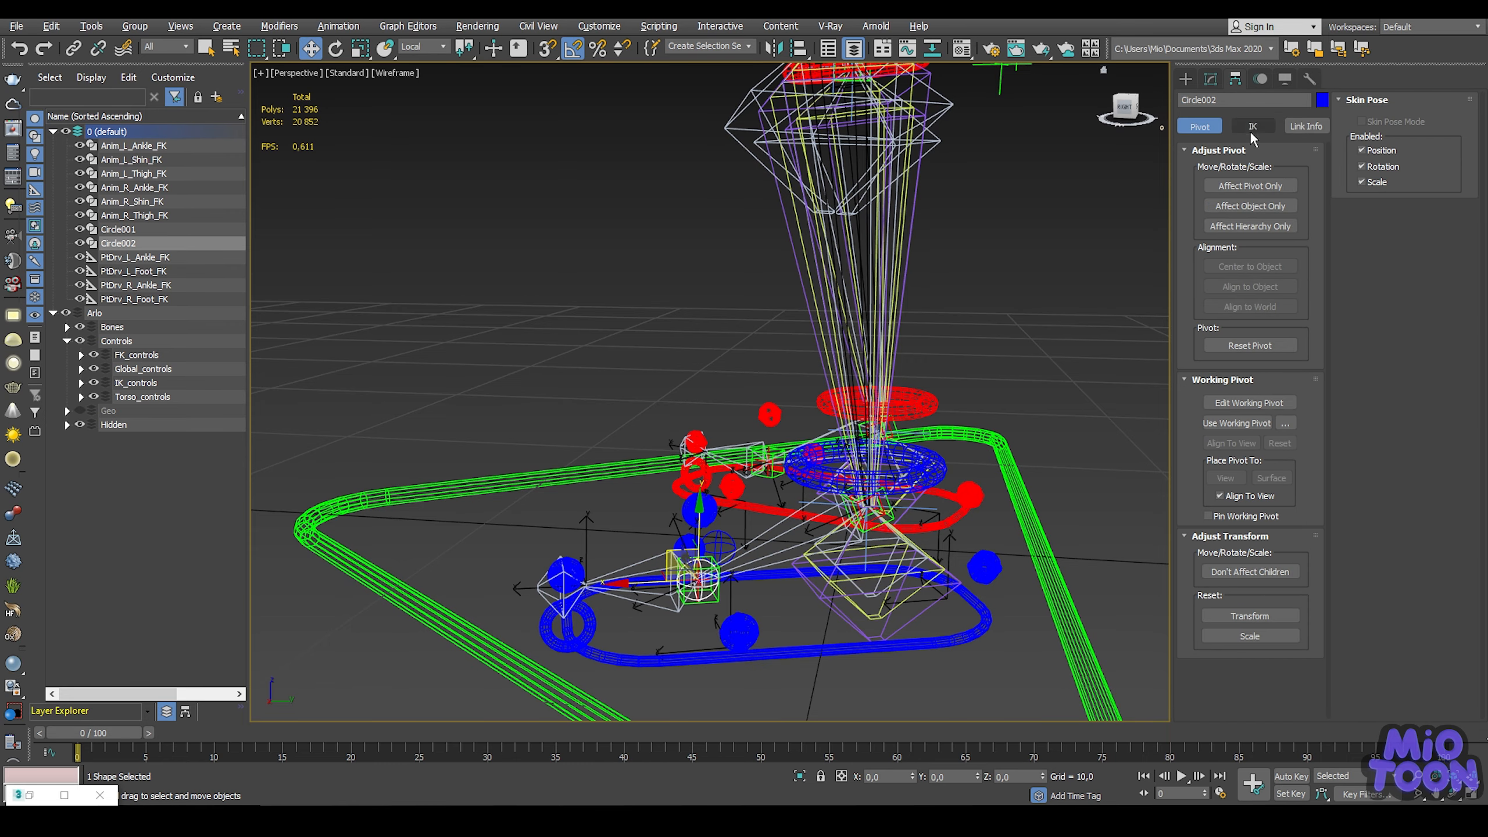
click(1255, 204)
middle_drag(702, 510, 675, 431)
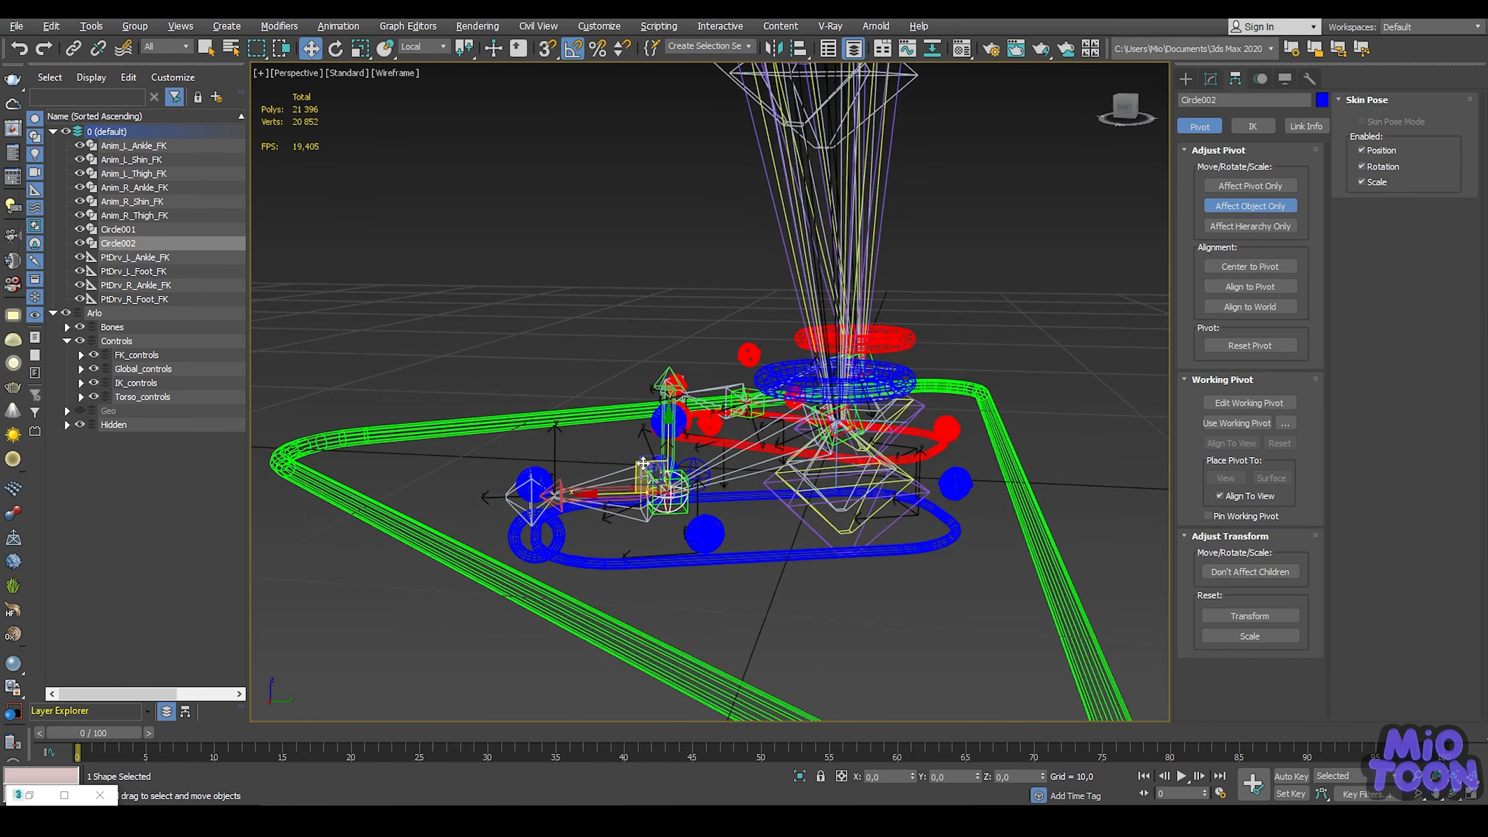
scroll(640, 465, up, 2)
drag(651, 482, 407, 471)
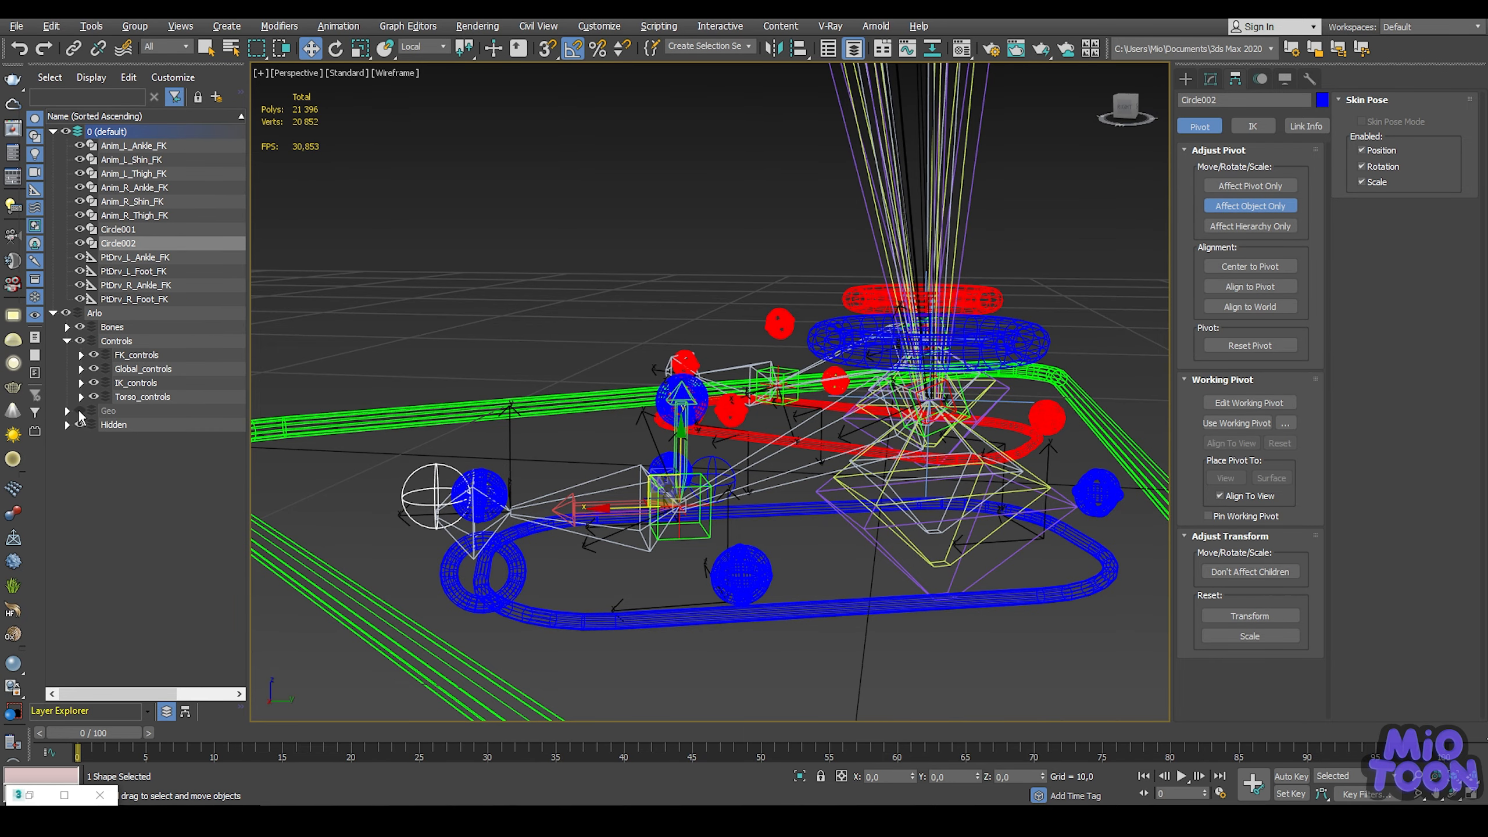
Step: Show the Geo layer and fine-tune the position and size of Circle002's shape against the left toes
click(80, 416)
alt+middle_drag(425, 445, 425, 396)
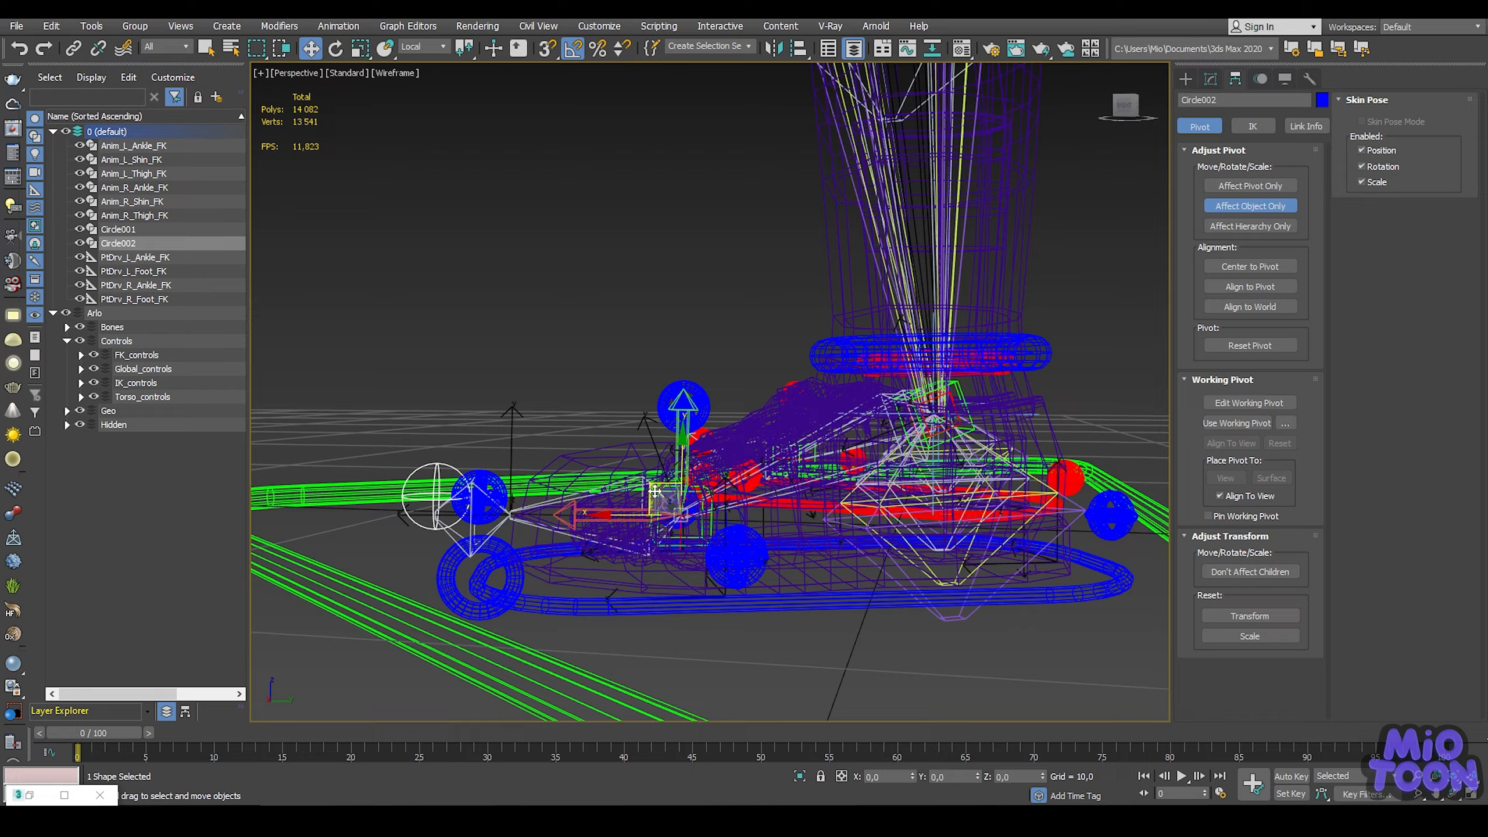
drag(654, 487, 671, 491)
alt+middle_drag(607, 416, 640, 451)
key(r)
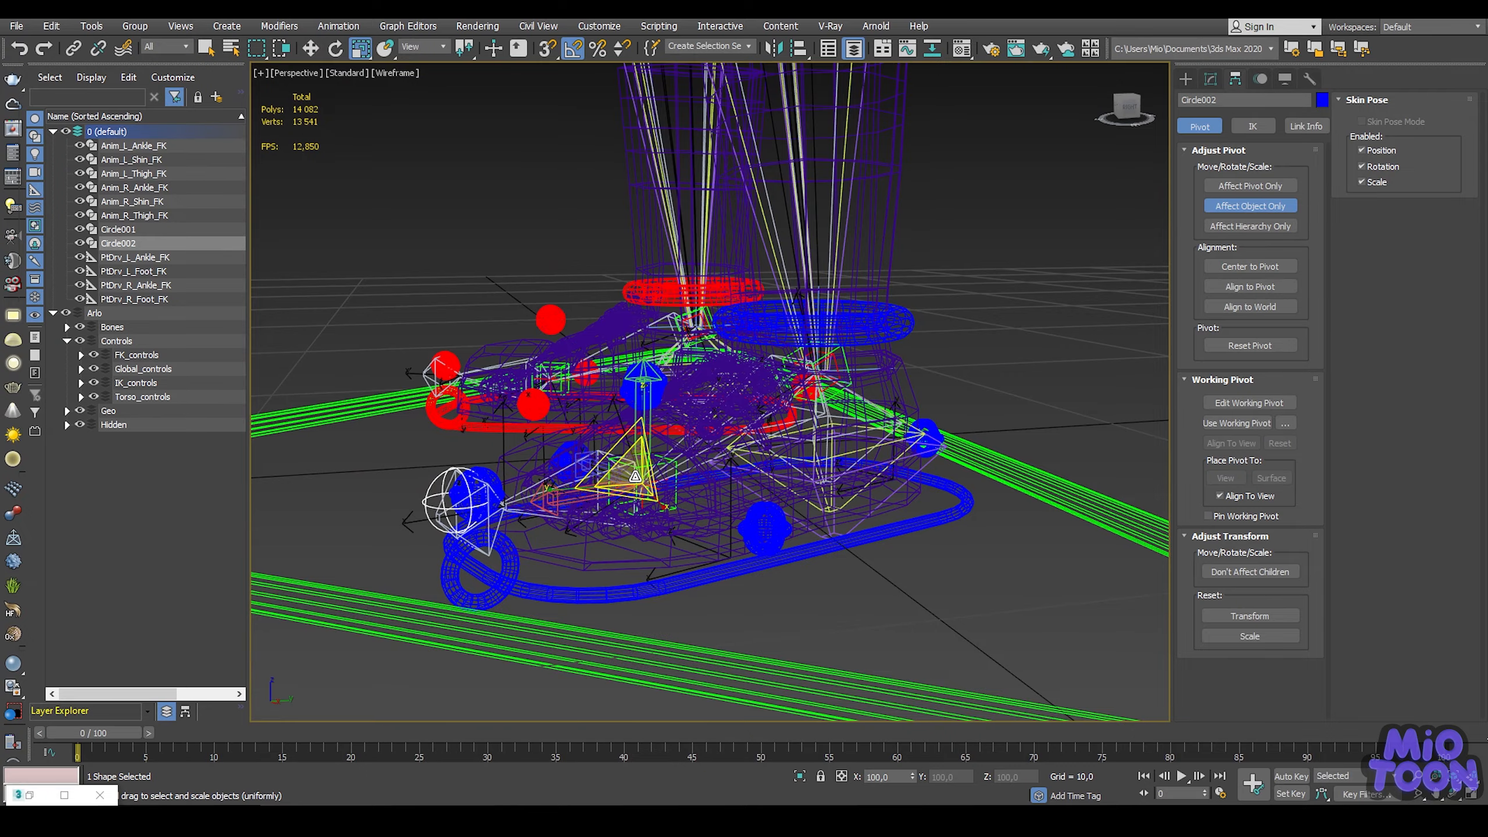
drag(635, 476, 639, 458)
scroll(640, 457, down, 4)
alt+middle_drag(591, 405, 649, 441)
Step: Select the PtDrv_L_Foot_FK helper at the left foot bone to reuse its name
click(1210, 78)
alt+middle_drag(544, 346, 487, 354)
scroll(487, 354, up, 2)
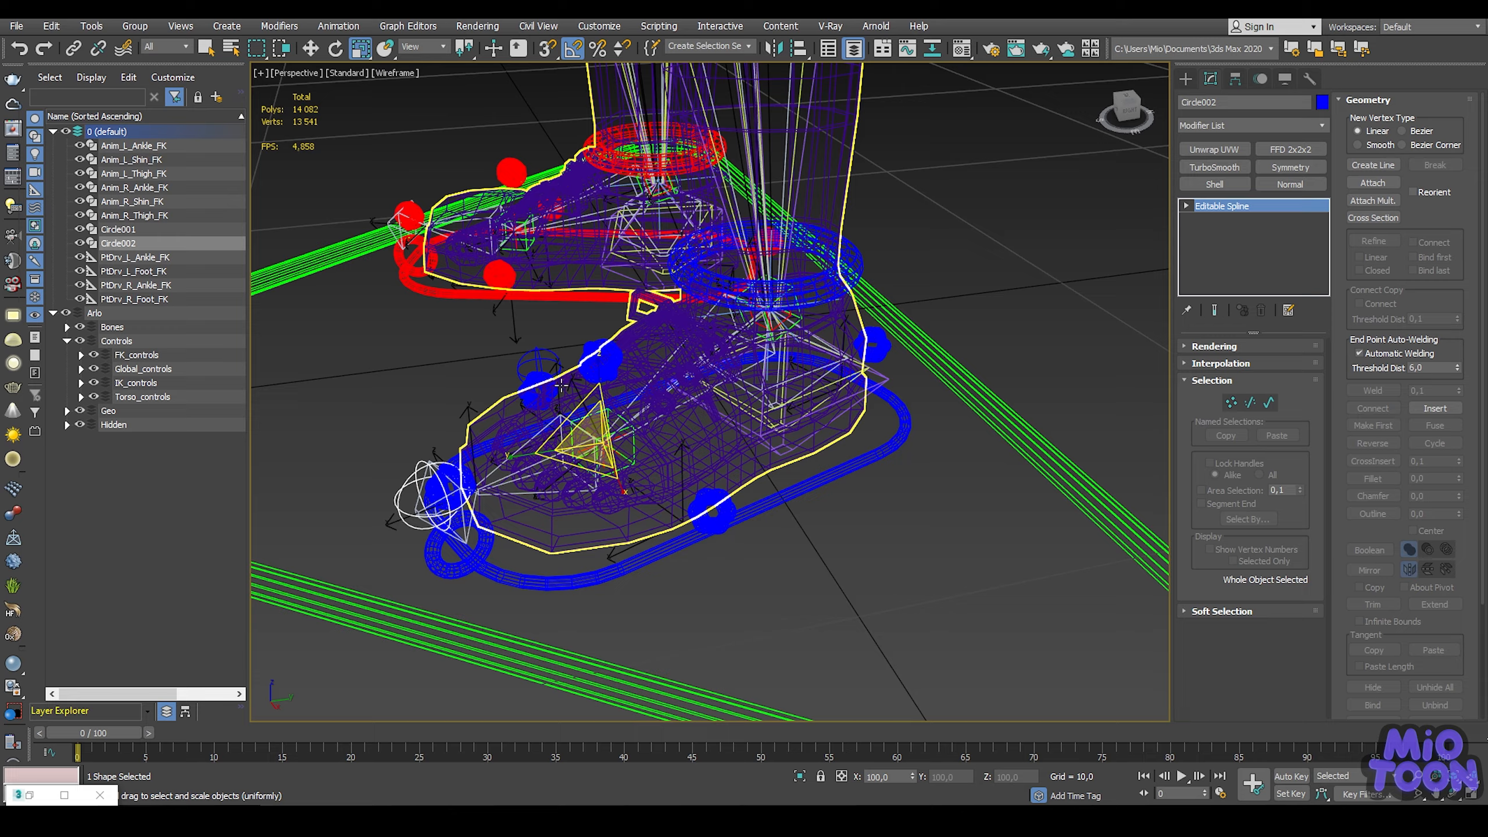
scroll(567, 386, up, 4)
scroll(568, 387, down, 3)
key(q)
scroll(638, 463, up, 4)
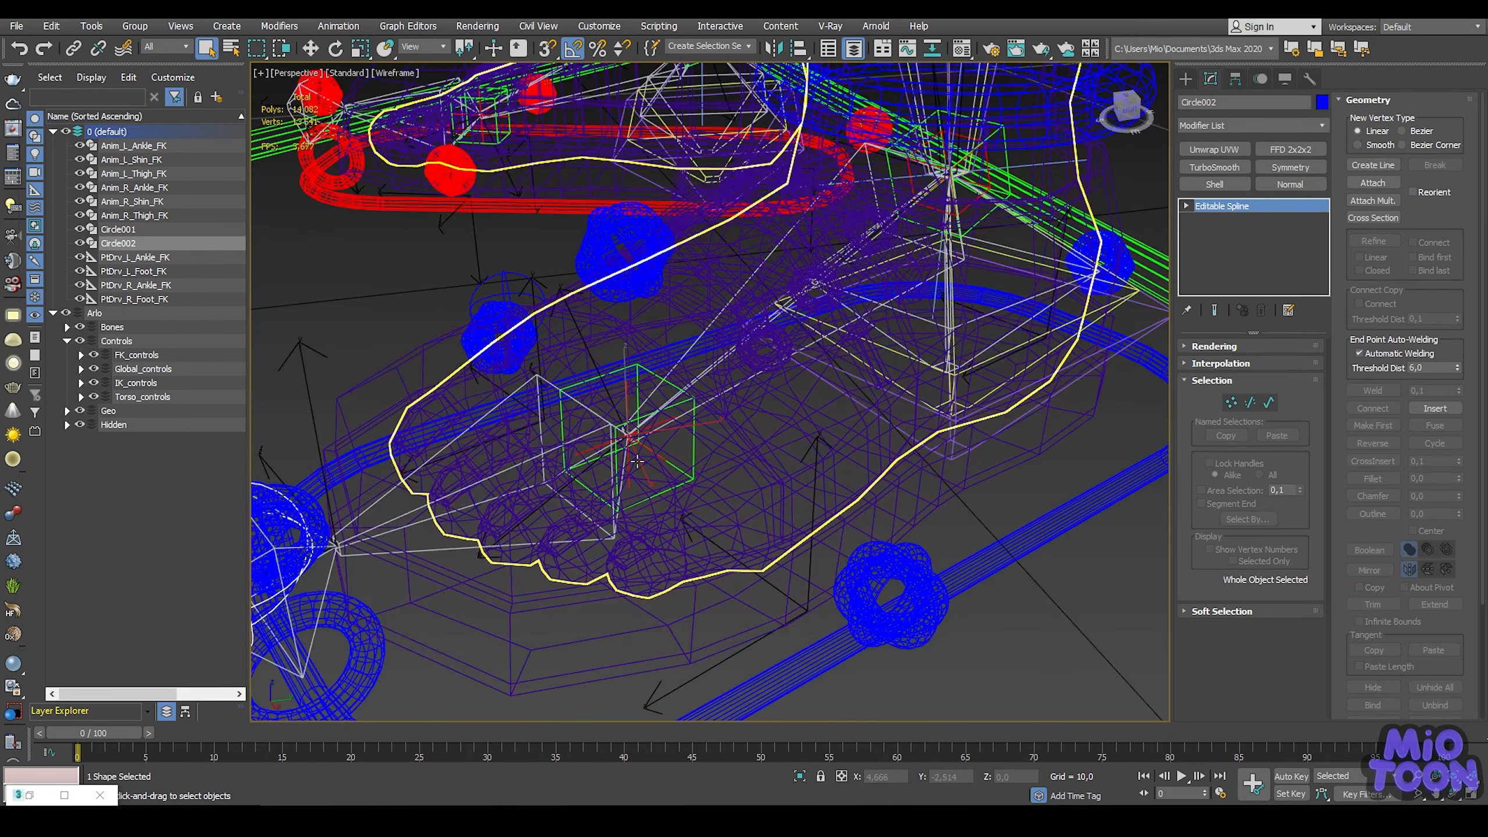
click(631, 468)
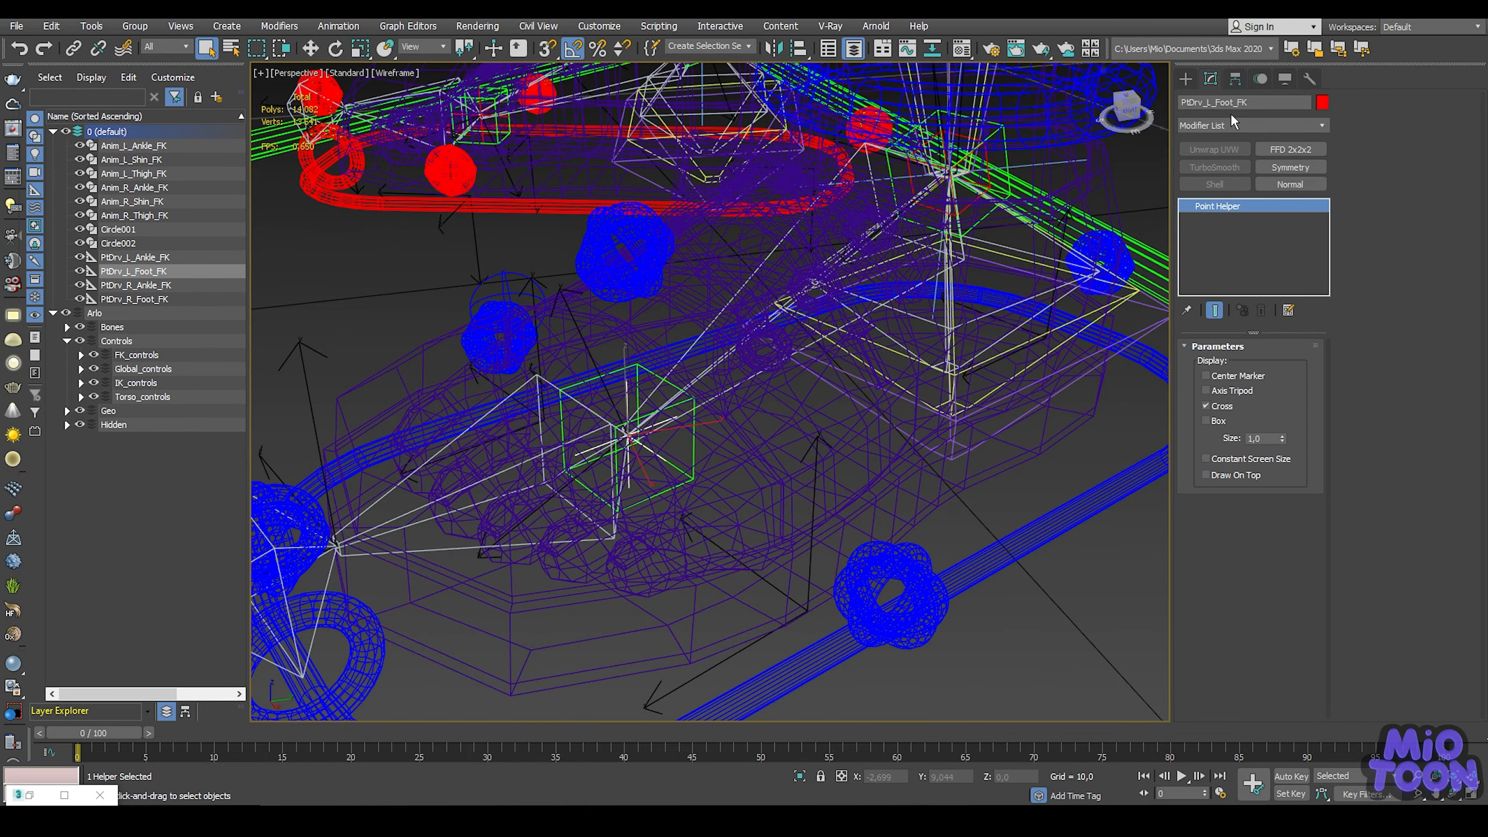
Step: Rename Circle002 at the left toe tip as Anim_L_Foot_FK
scroll(961, 293, down, 3)
alt+middle_drag(820, 340, 550, 302)
click(566, 317)
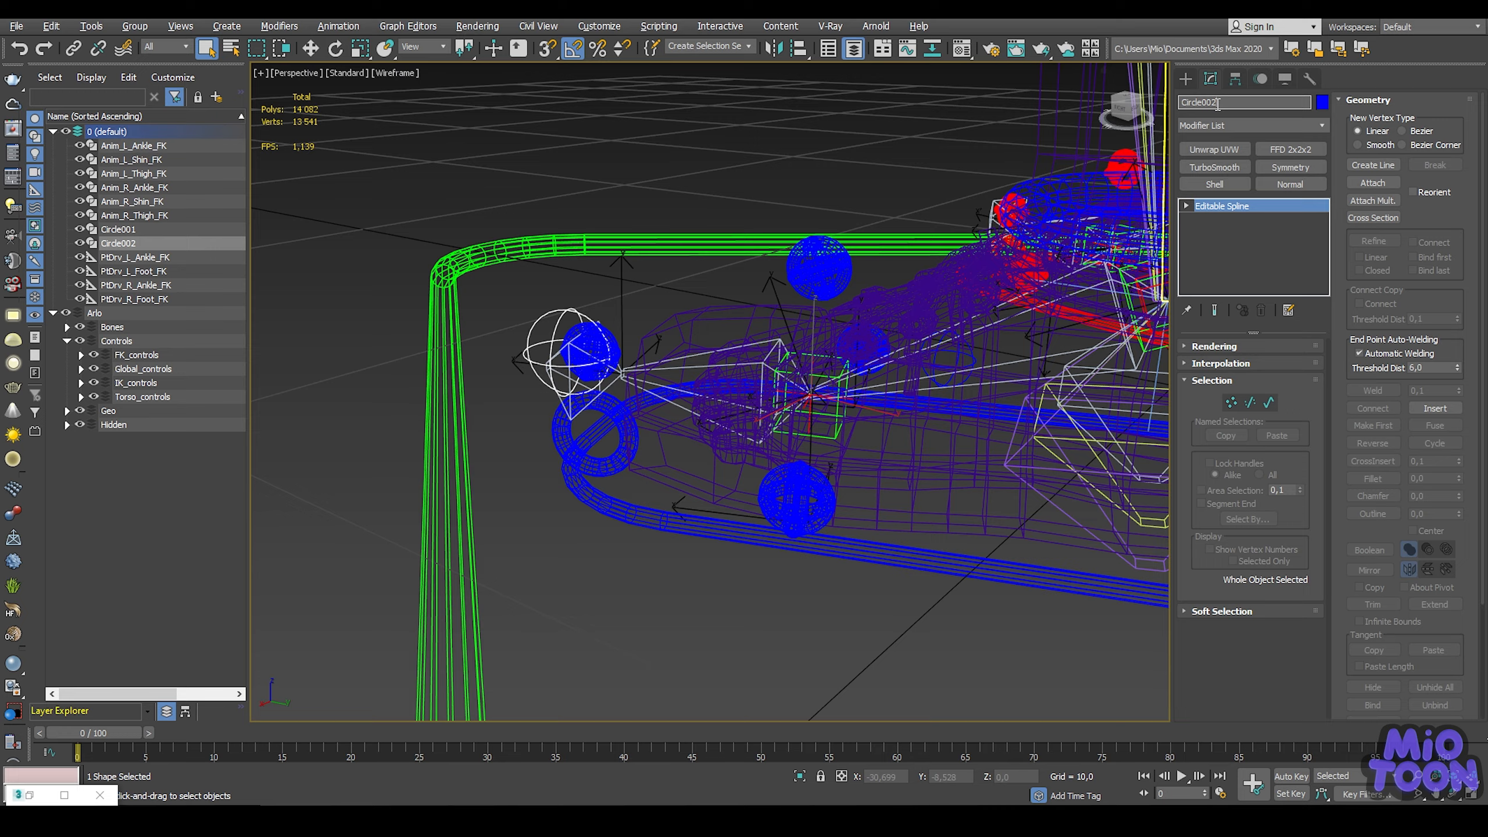
text(PtDrv_L_Foot_FK)
drag(1218, 103, 1119, 114)
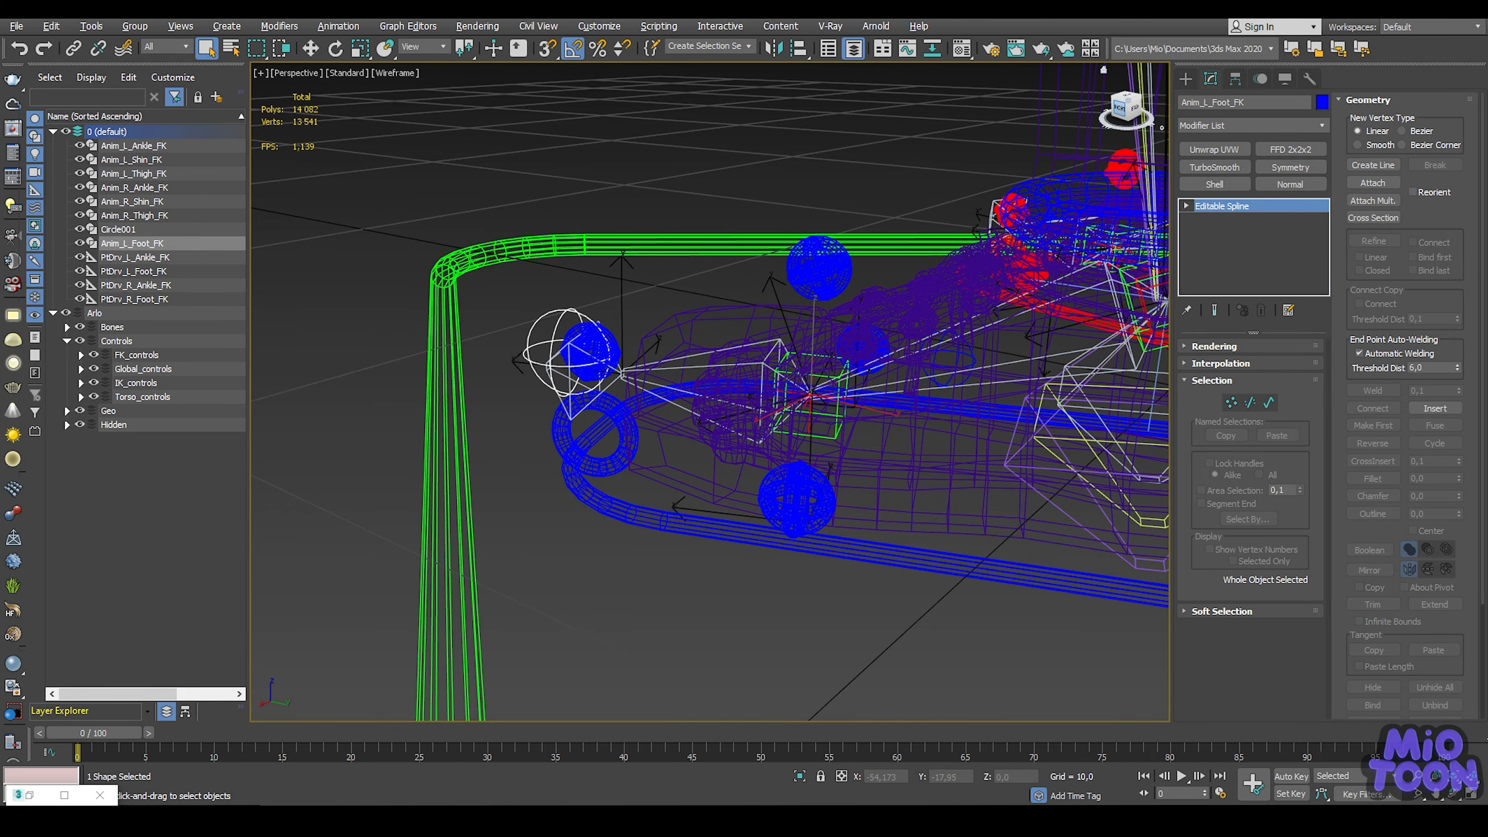
Step: Clone Anim_L_Foot_FK as a copy named Anim_R_Foot_FK
alt+middle_drag(718, 176, 770, 197)
key(ctrl+v)
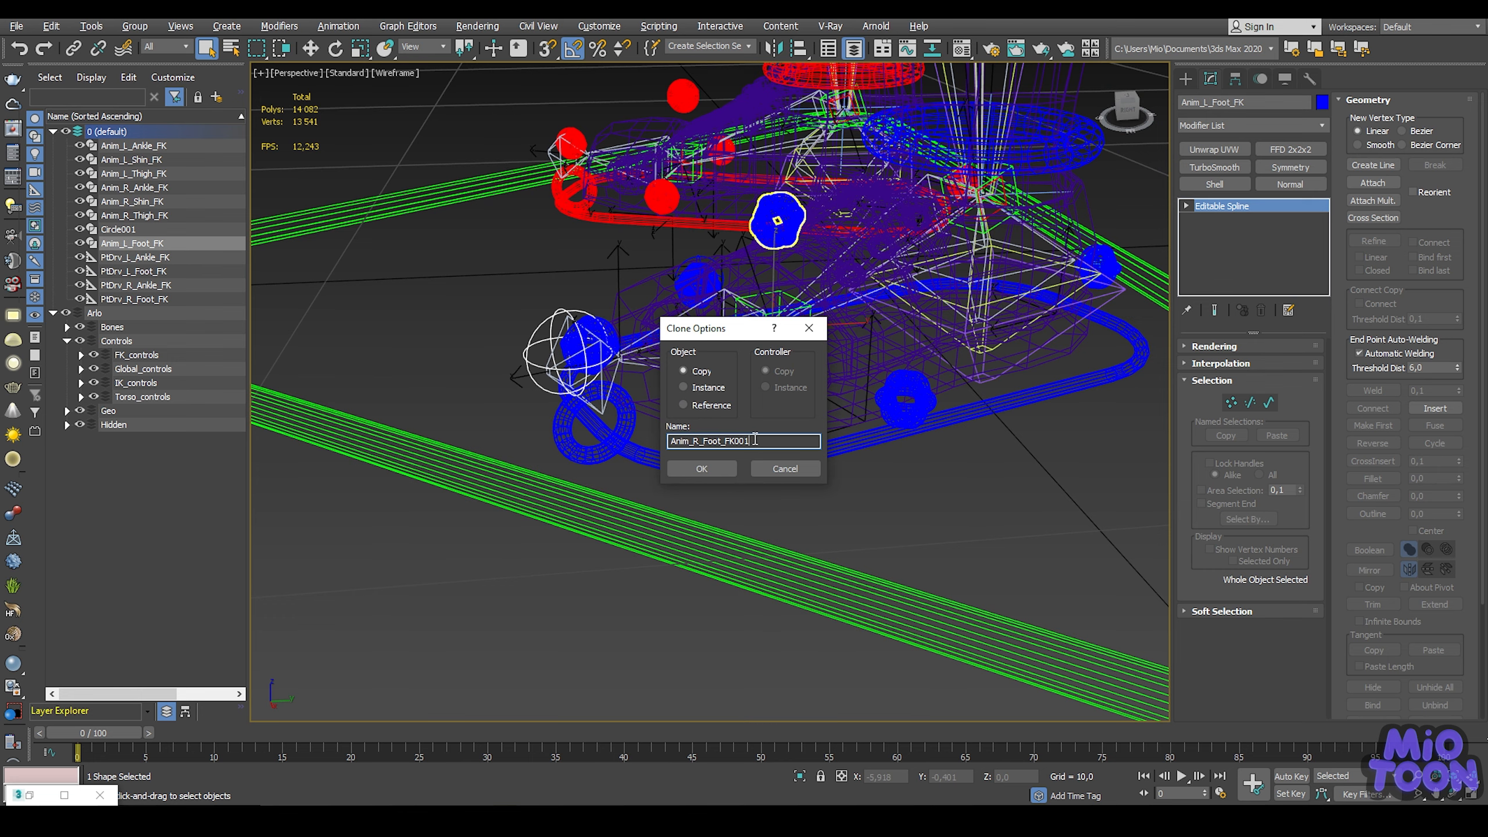
click(722, 462)
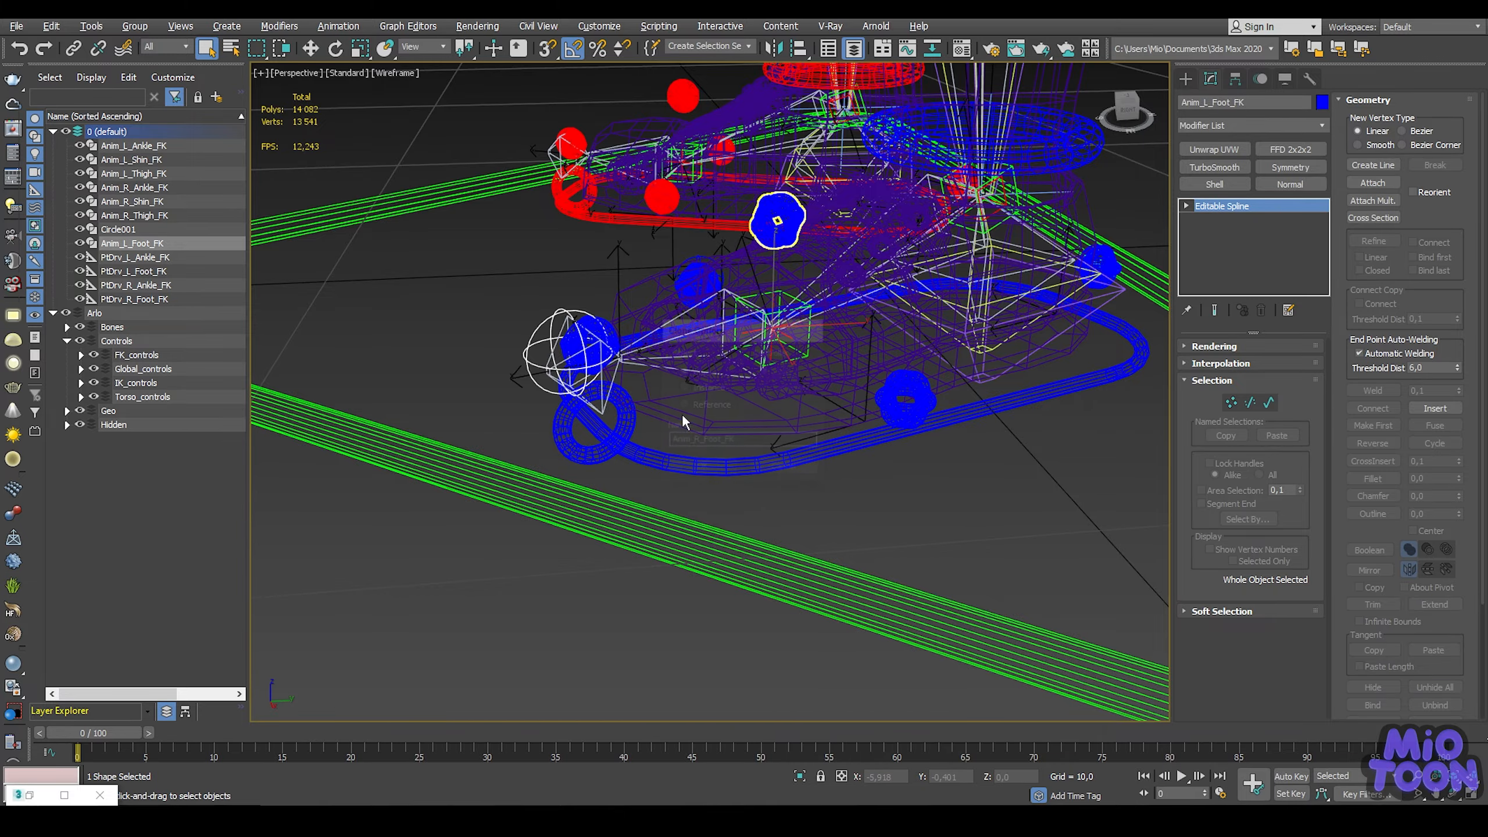
Step: Align Anim_R_Foot_FK to Bone_R_Foot, matching pivot position and orientation on all three axes
mouse_move(599, 240)
middle_down()
mouse_move(678, 333)
mouse_move(885, 455)
middle_up()
key(alt+a)
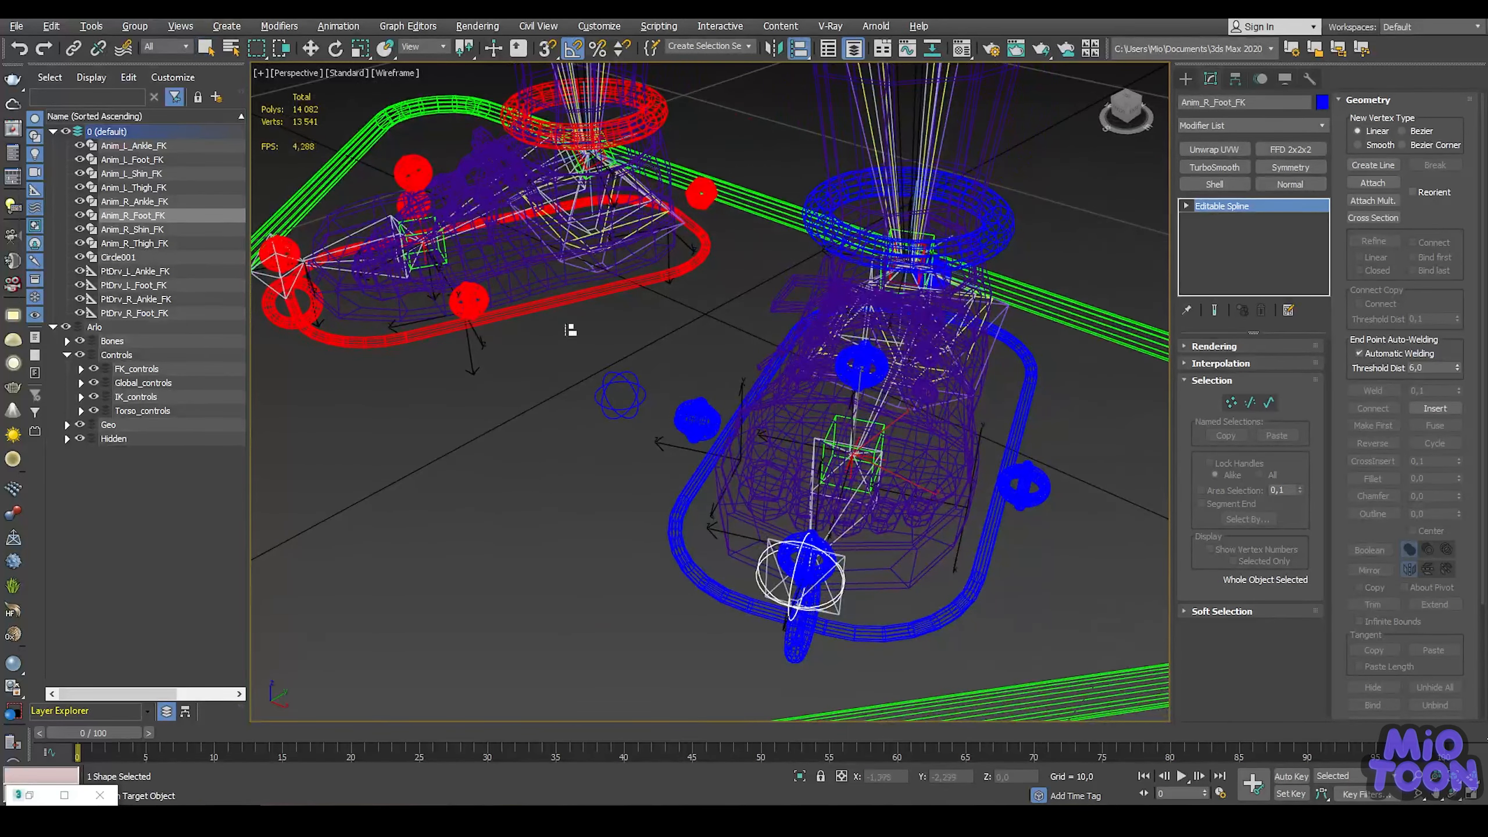
click(447, 250)
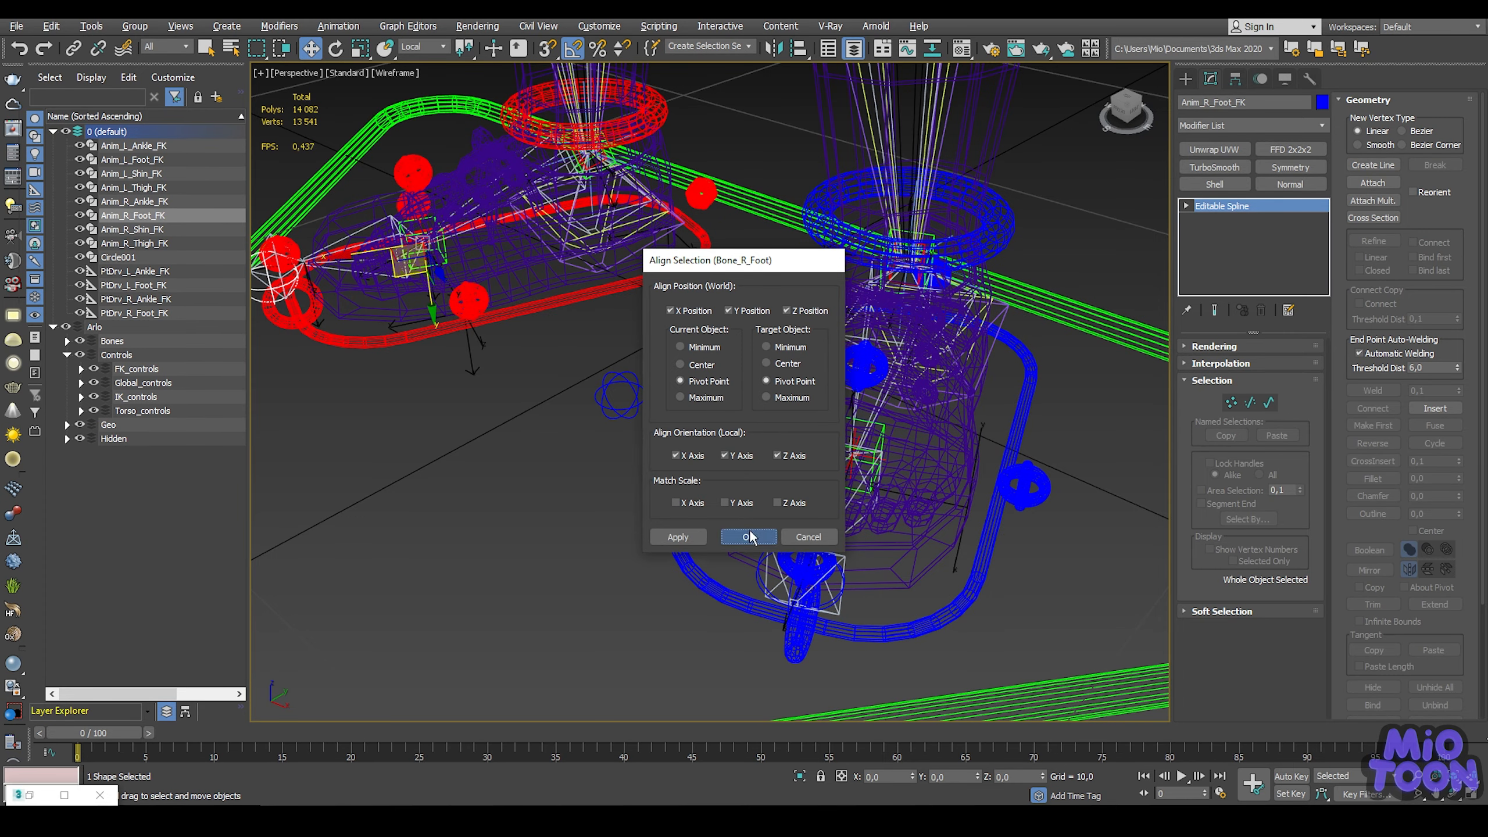
click(748, 536)
Step: Hide the Geo layer and examine Anim_R_Foot_FK's placement around the right toe in the Left view
click(80, 424)
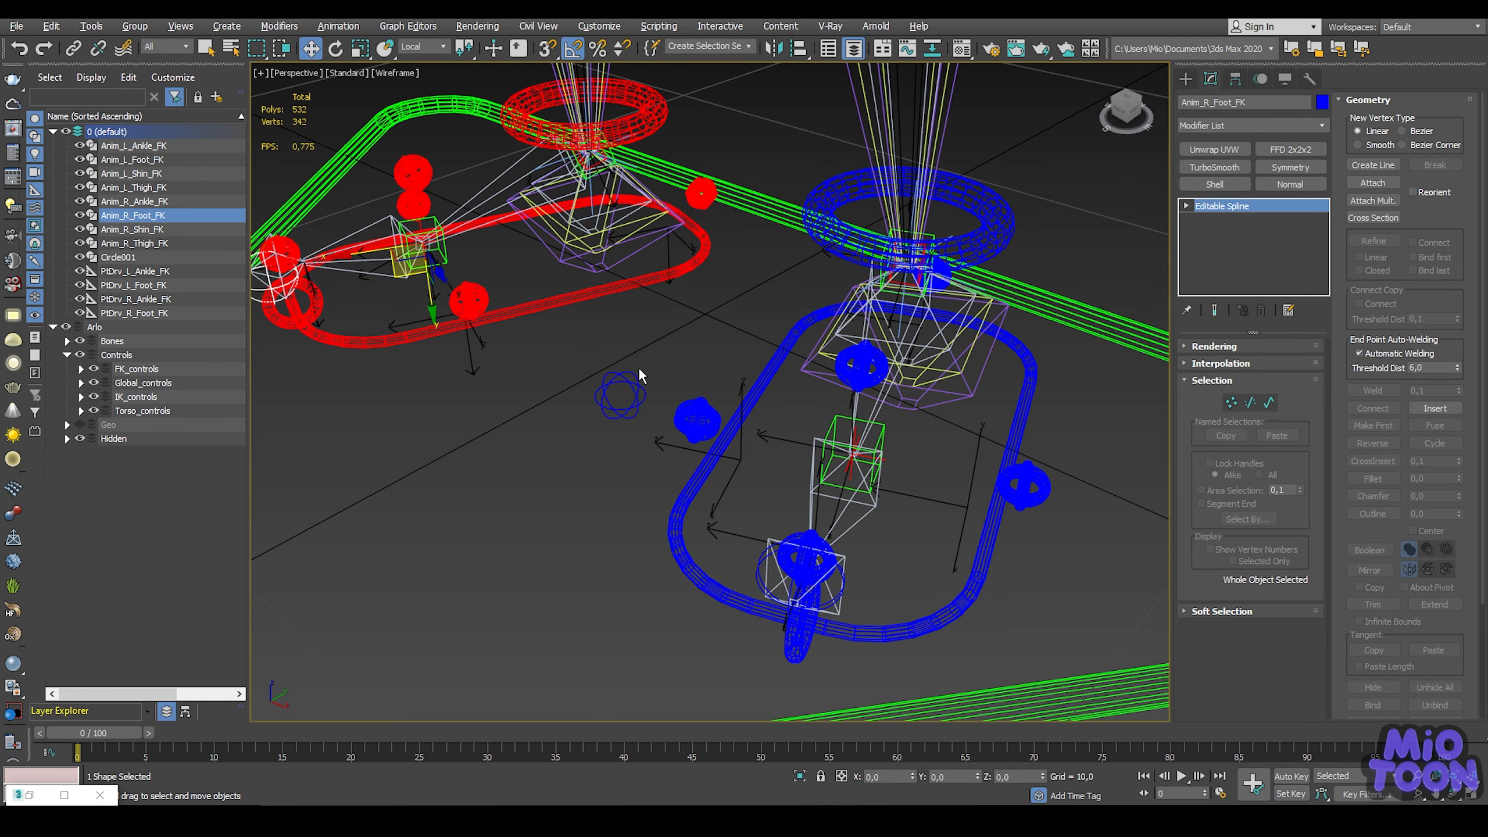
key(alt+w)
key(alt+w)
scroll(547, 619, up, 6)
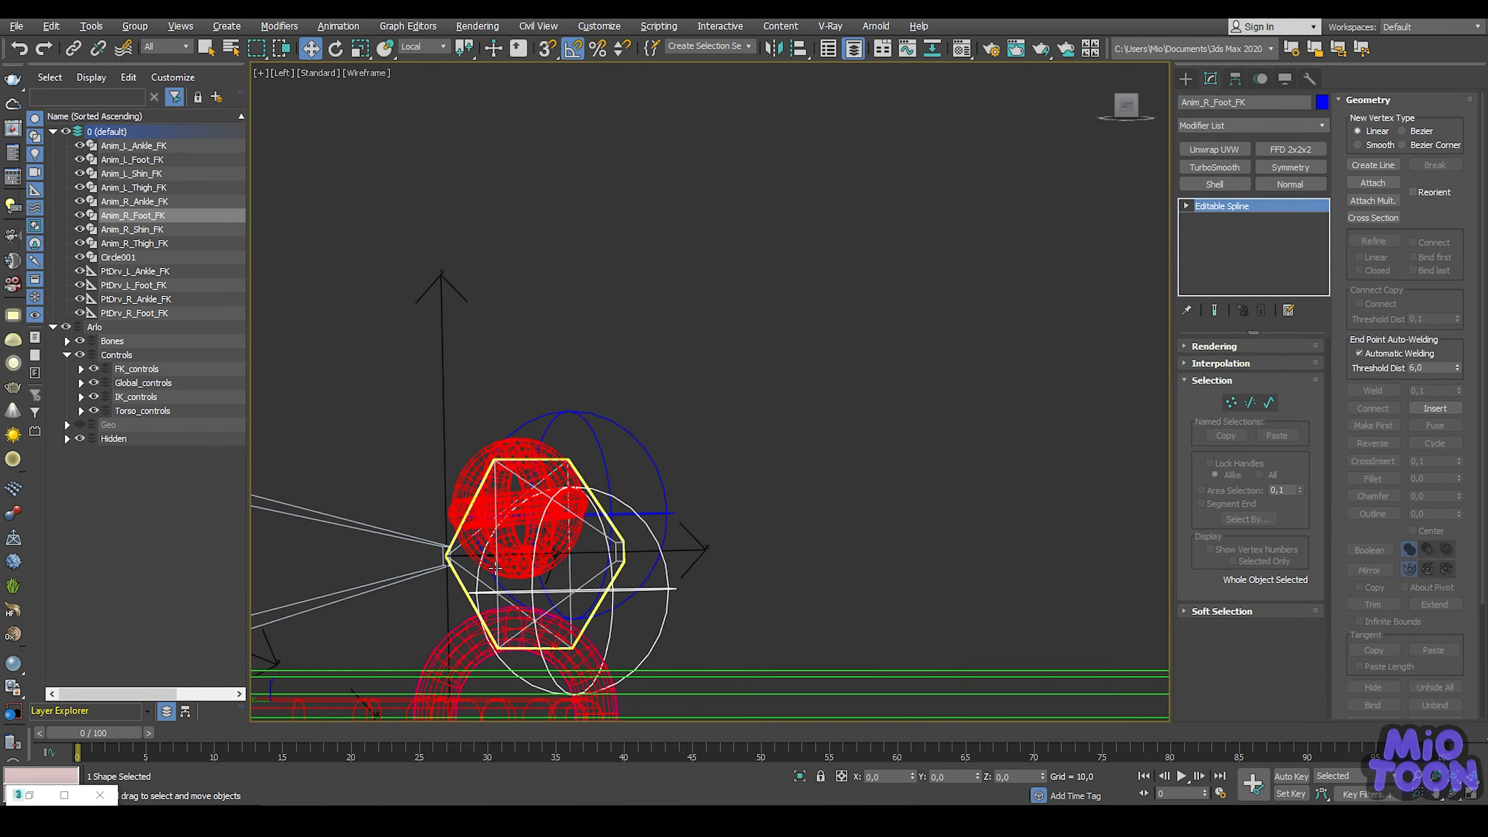
scroll(520, 536, up, 3)
middle_drag(538, 519, 551, 429)
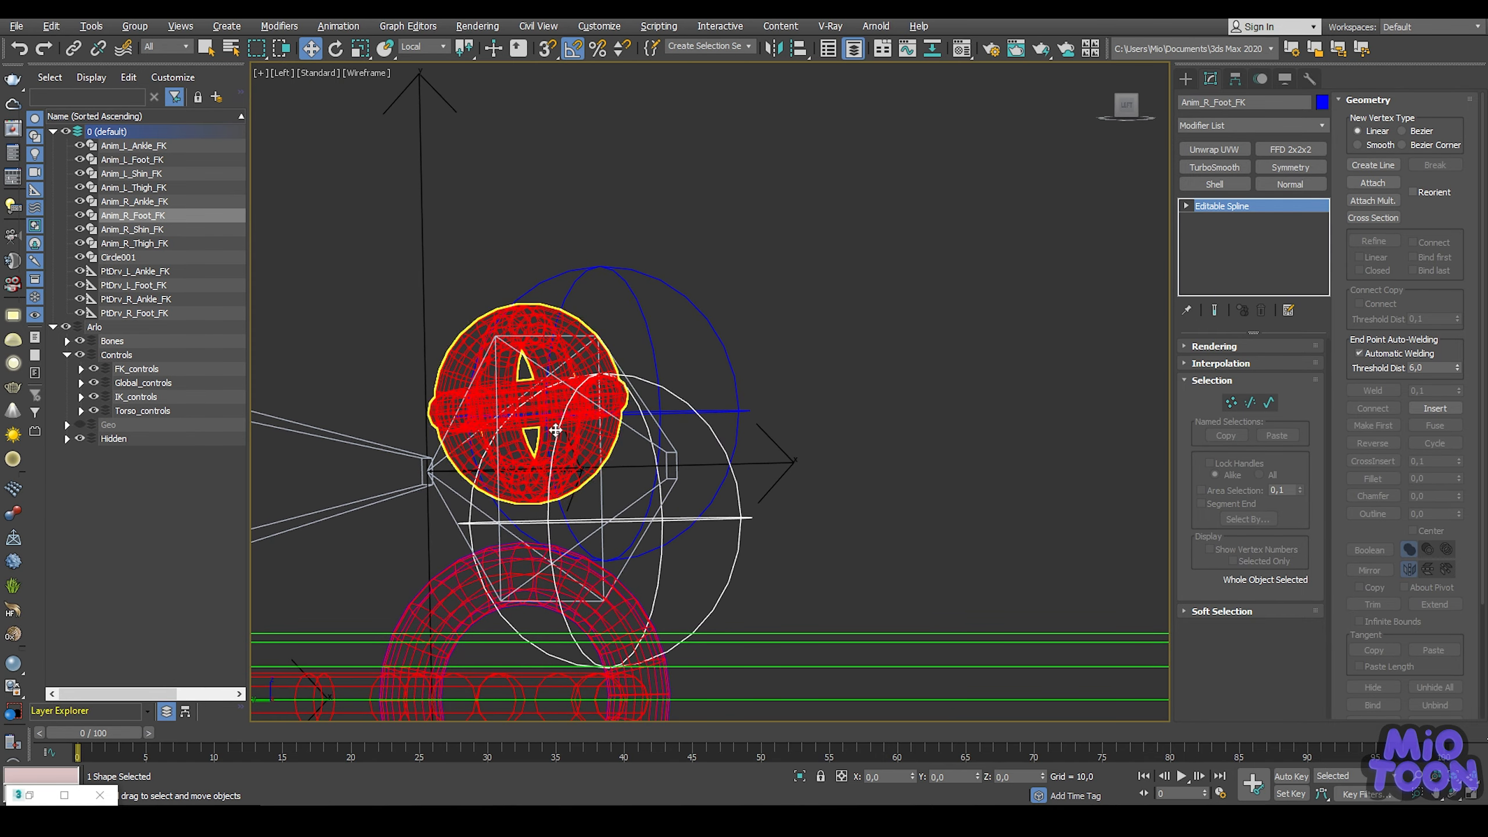
Step: Compare the placement of Anim_L_Foot_FK and Anim_R_Foot_FK at the toes in the Left and Perspective views
click(710, 324)
scroll(674, 322, down, 5)
middle_drag(653, 321, 601, 318)
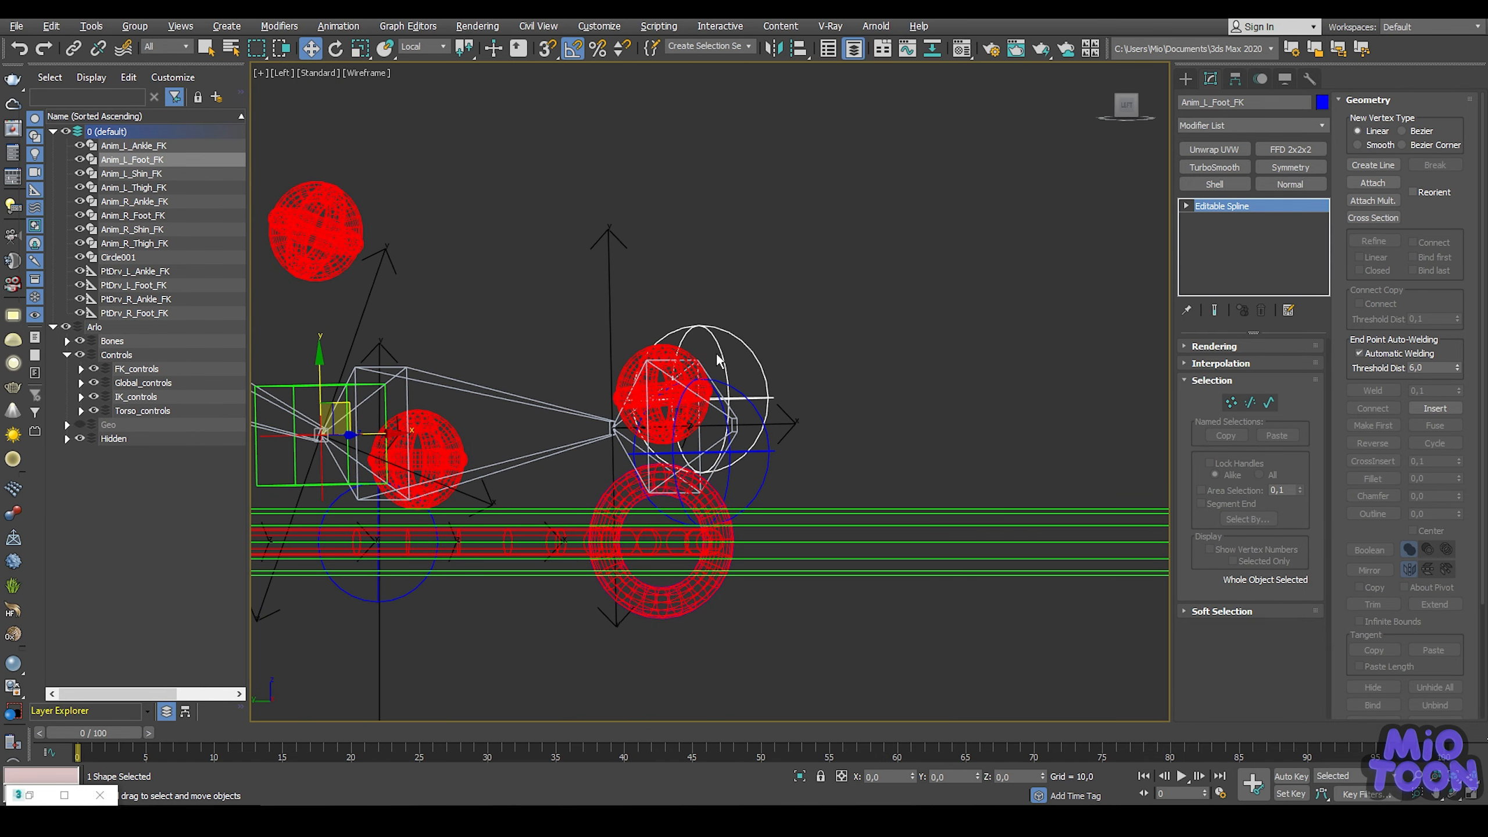
click(771, 438)
key(alt+w)
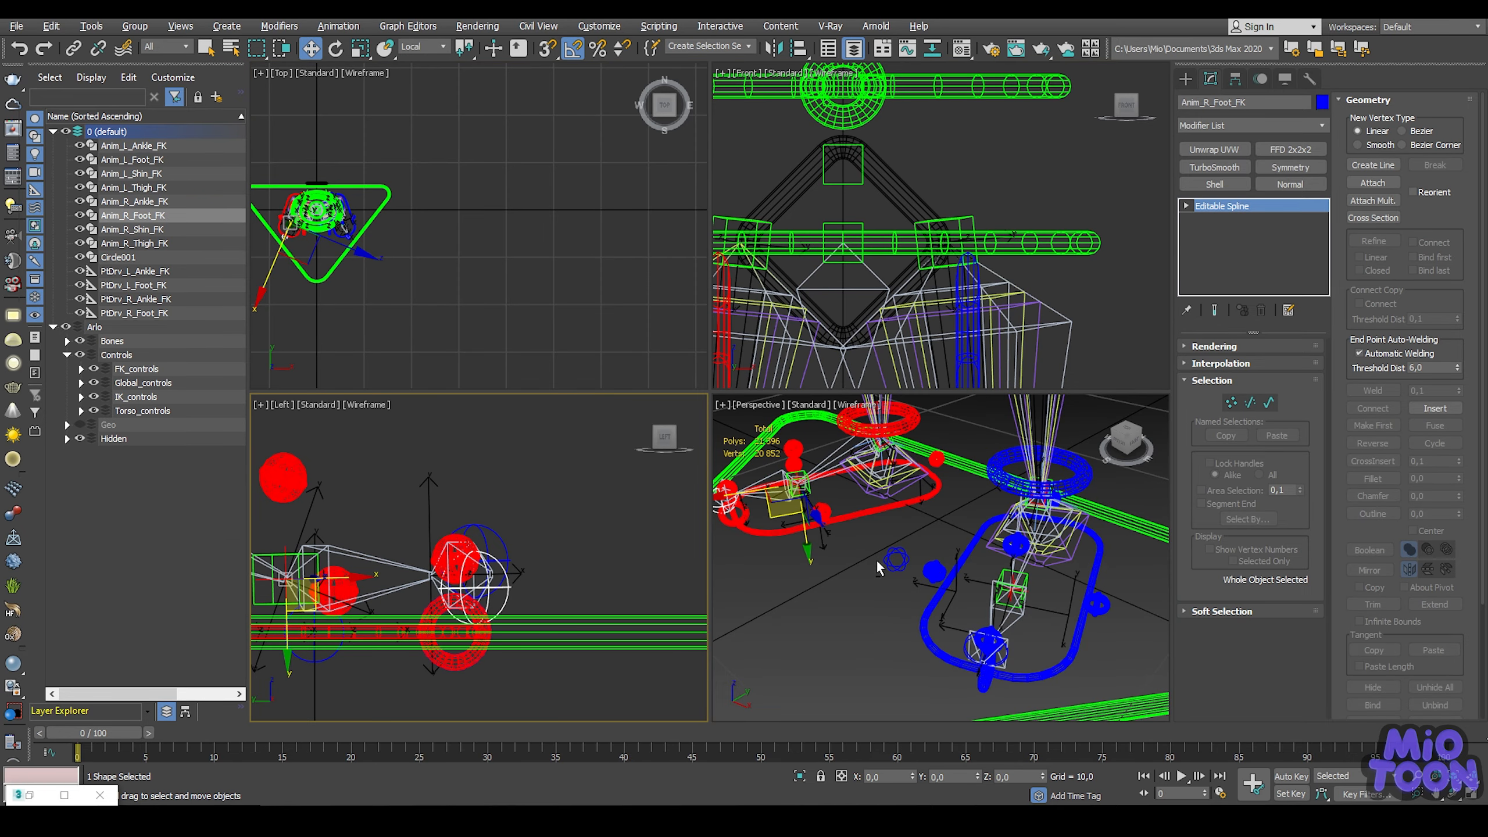
middle_drag(803, 496, 866, 494)
drag(866, 494, 879, 470)
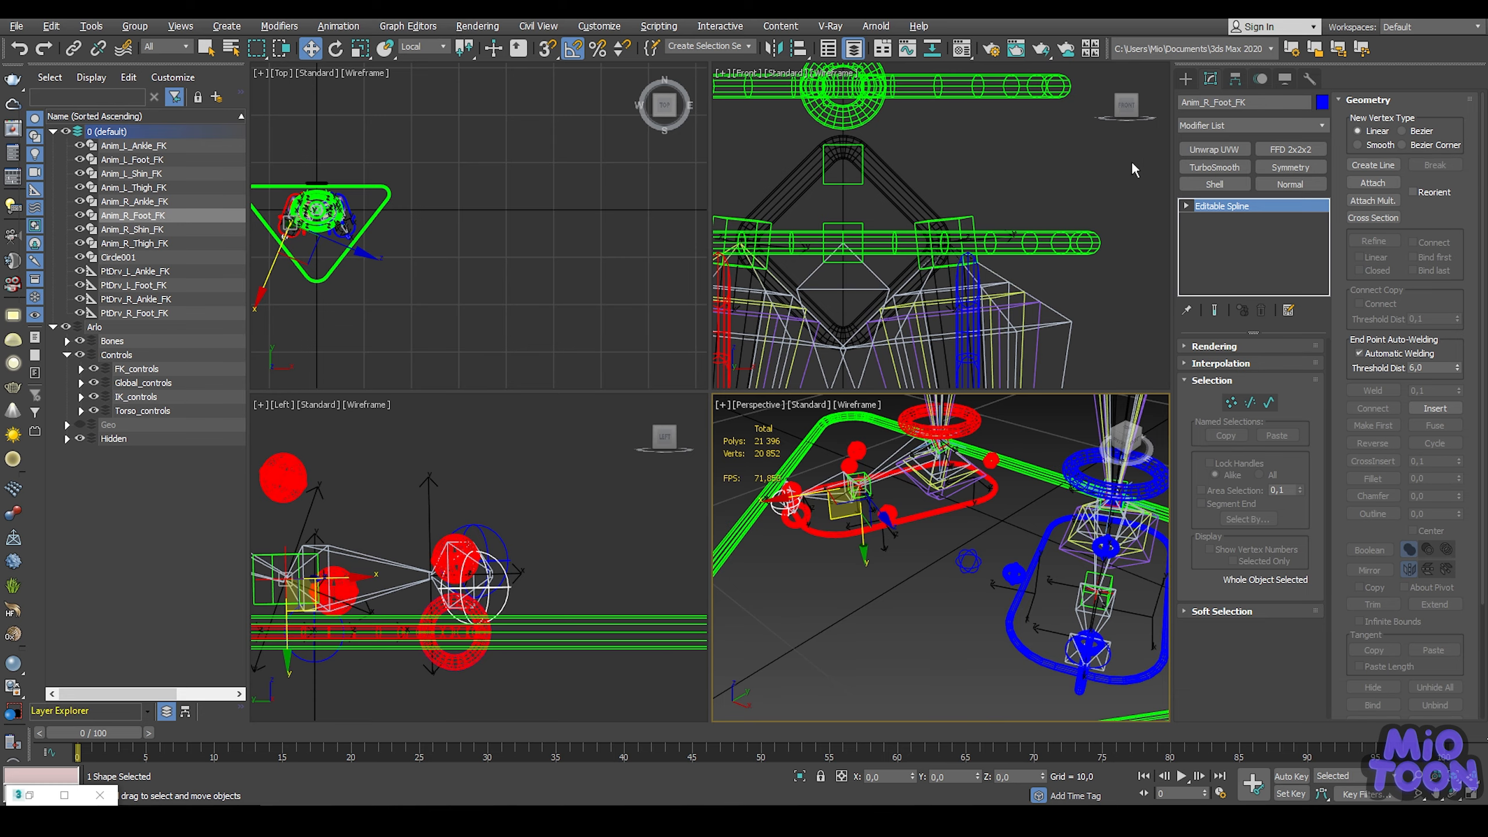
key(alt+w)
middle_drag(538, 323, 580, 307)
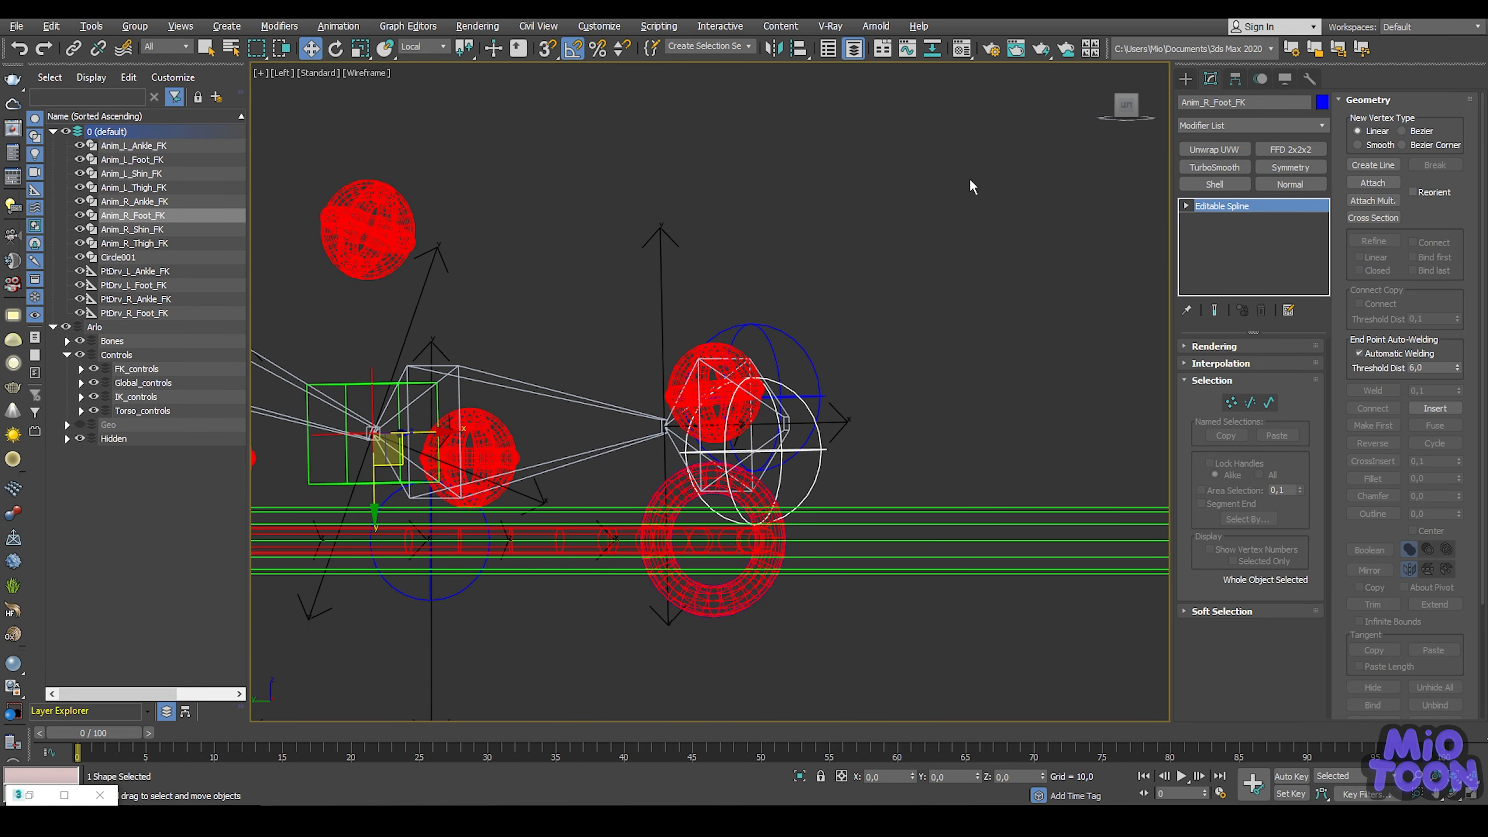
Step: Move only the shape of Anim_R_Foot_FK up to the toe in the Left view, leaving its pivot in place
click(1234, 82)
click(1250, 206)
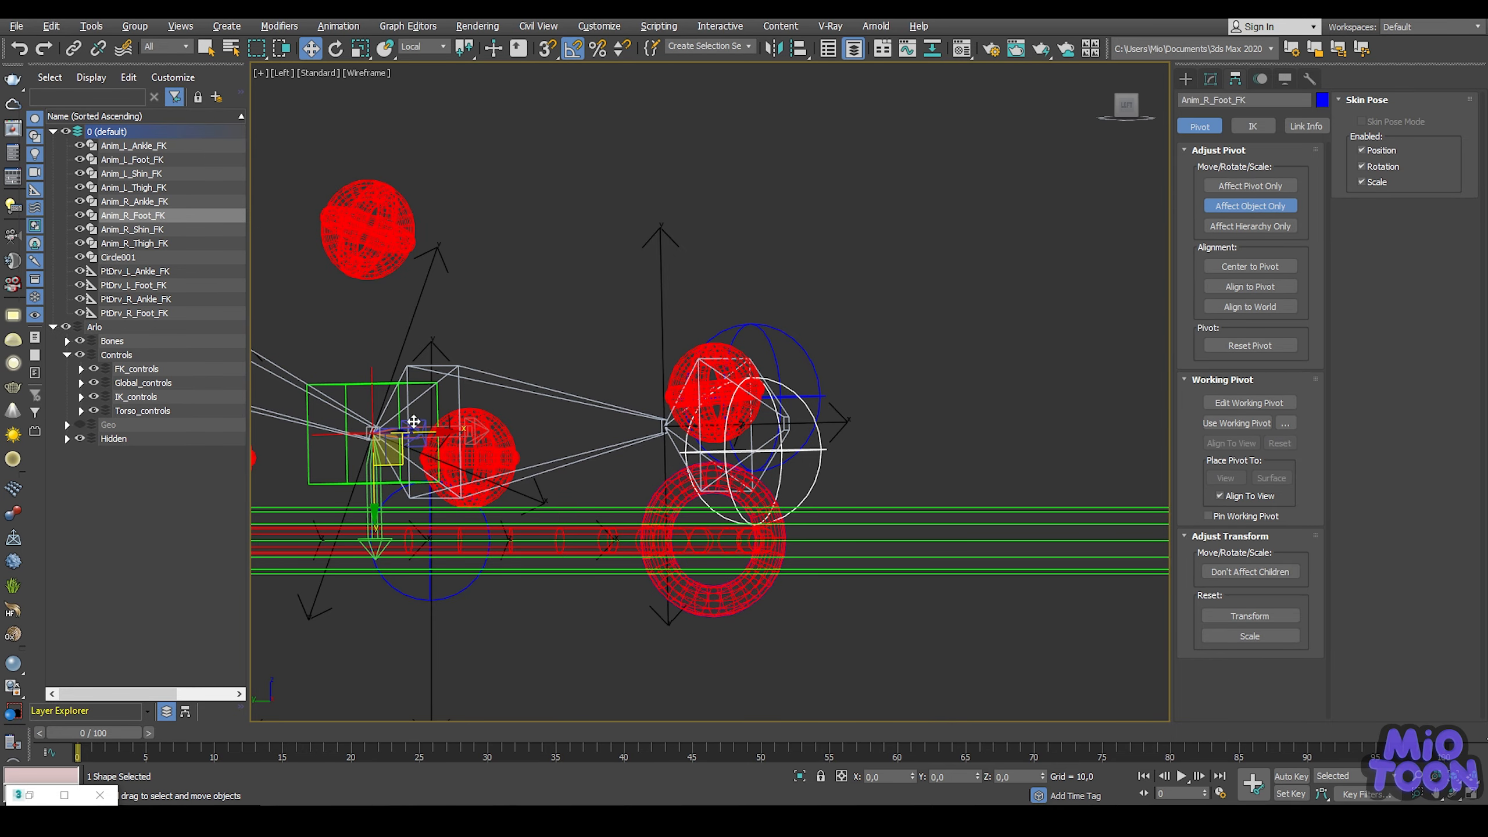
drag(376, 496, 365, 444)
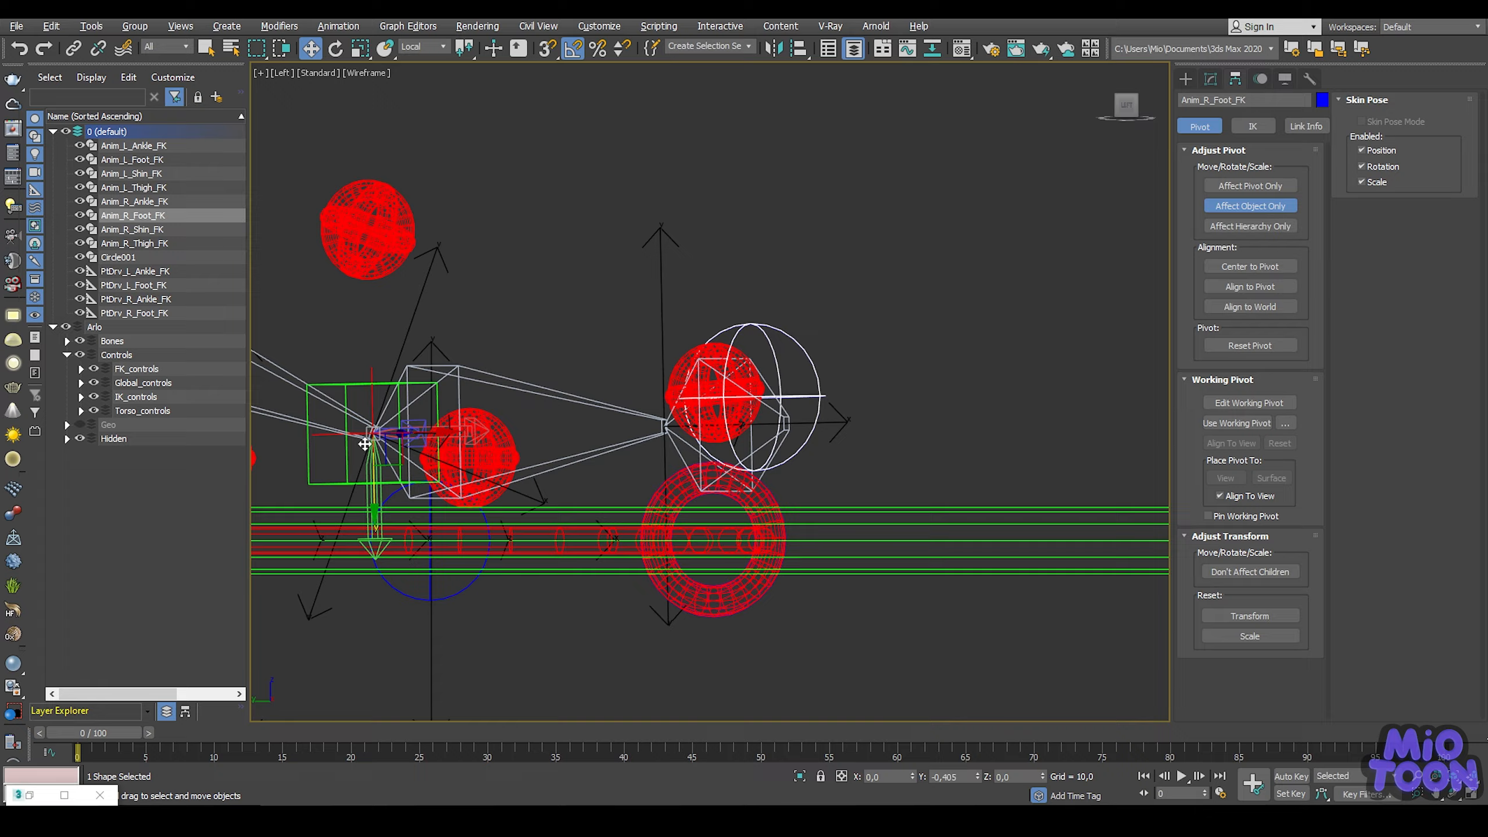
click(1210, 79)
Step: Switch to the maximized Perspective view and hide the IK_controls layer
key(alt+w)
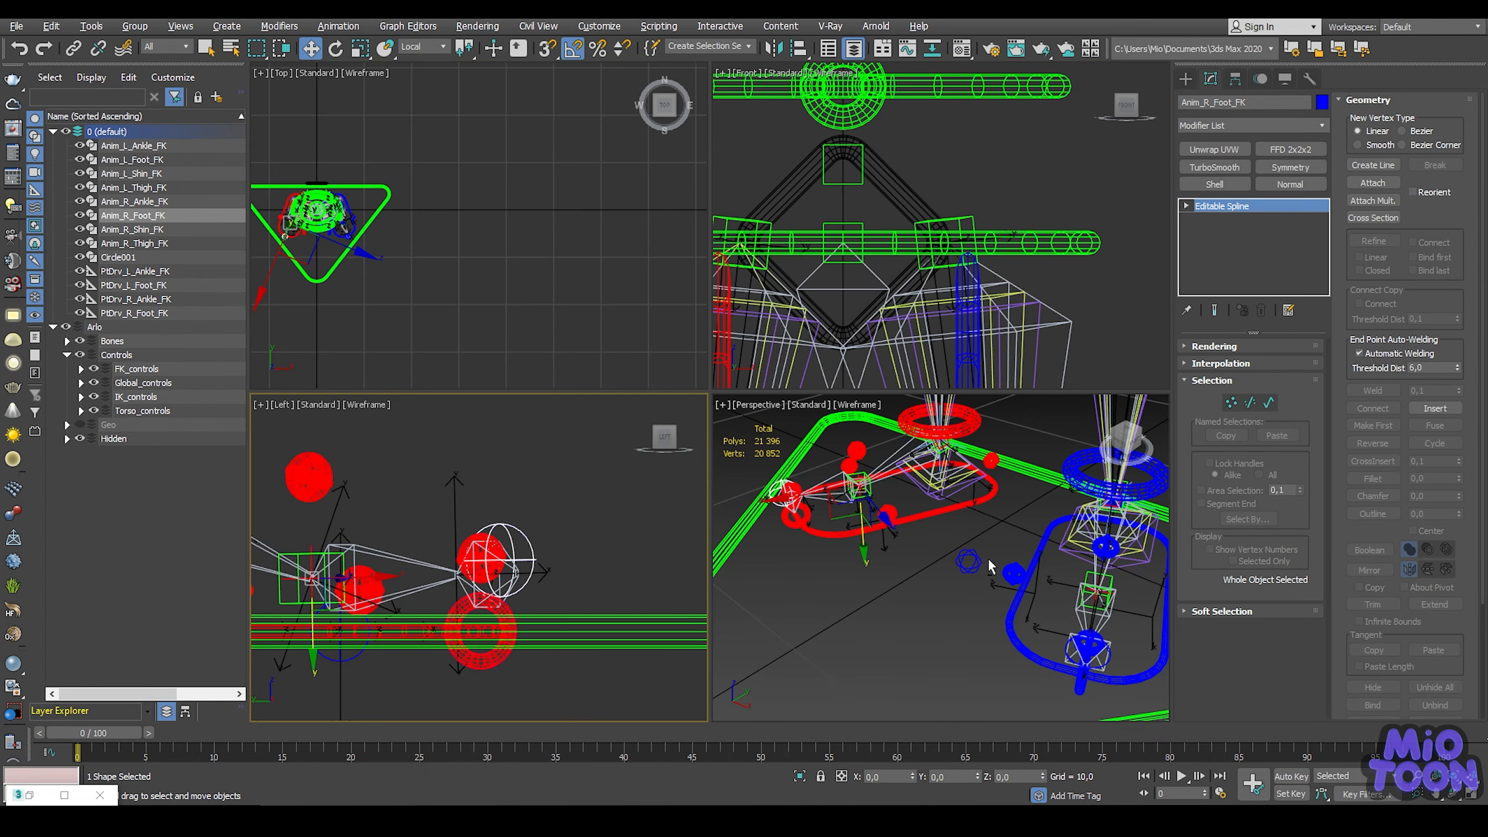
middle_click(1012, 576)
key(alt+w)
alt+middle_drag(786, 447, 540, 317)
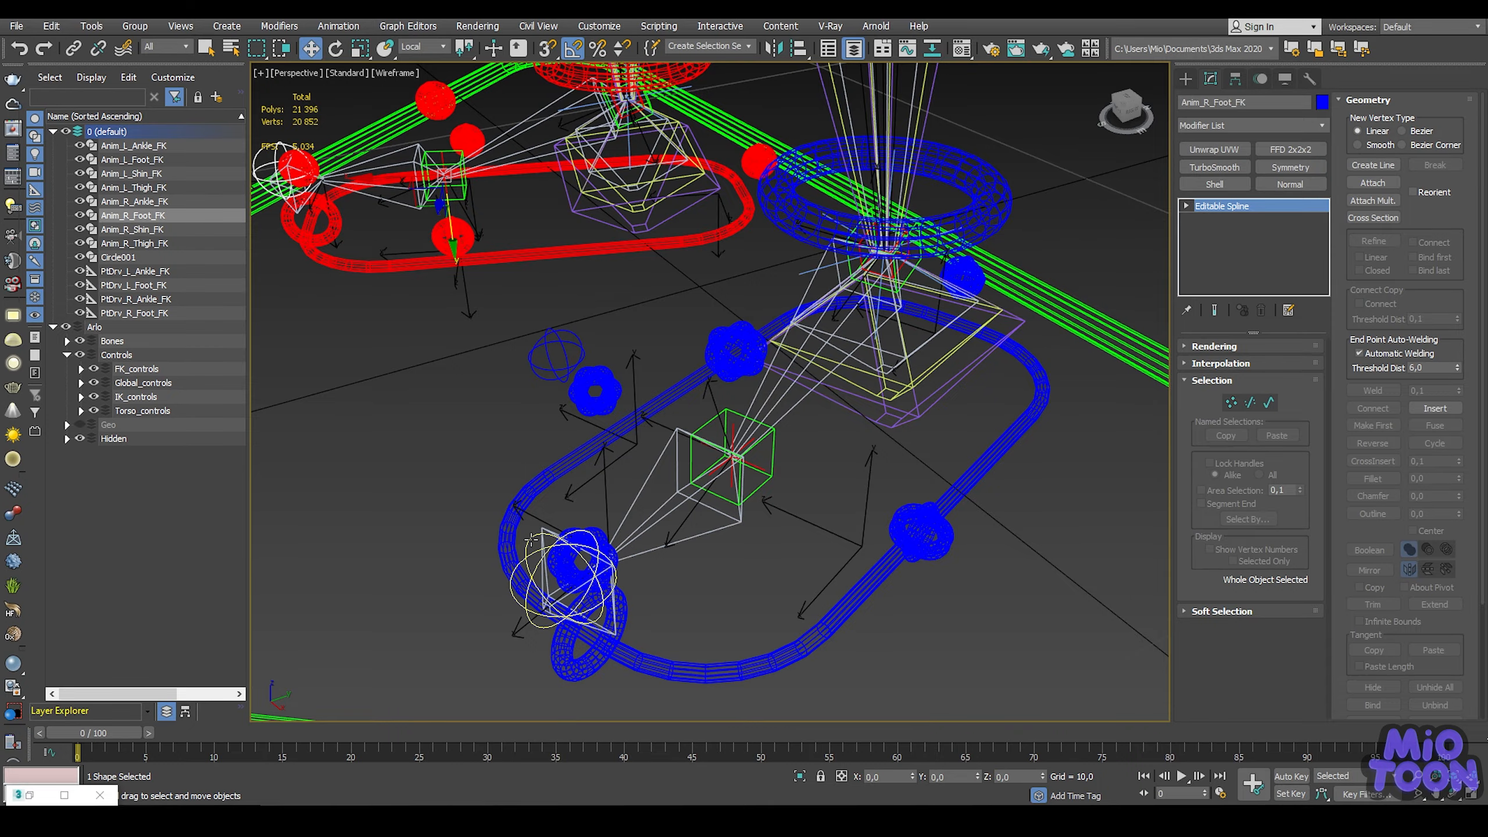
click(103, 398)
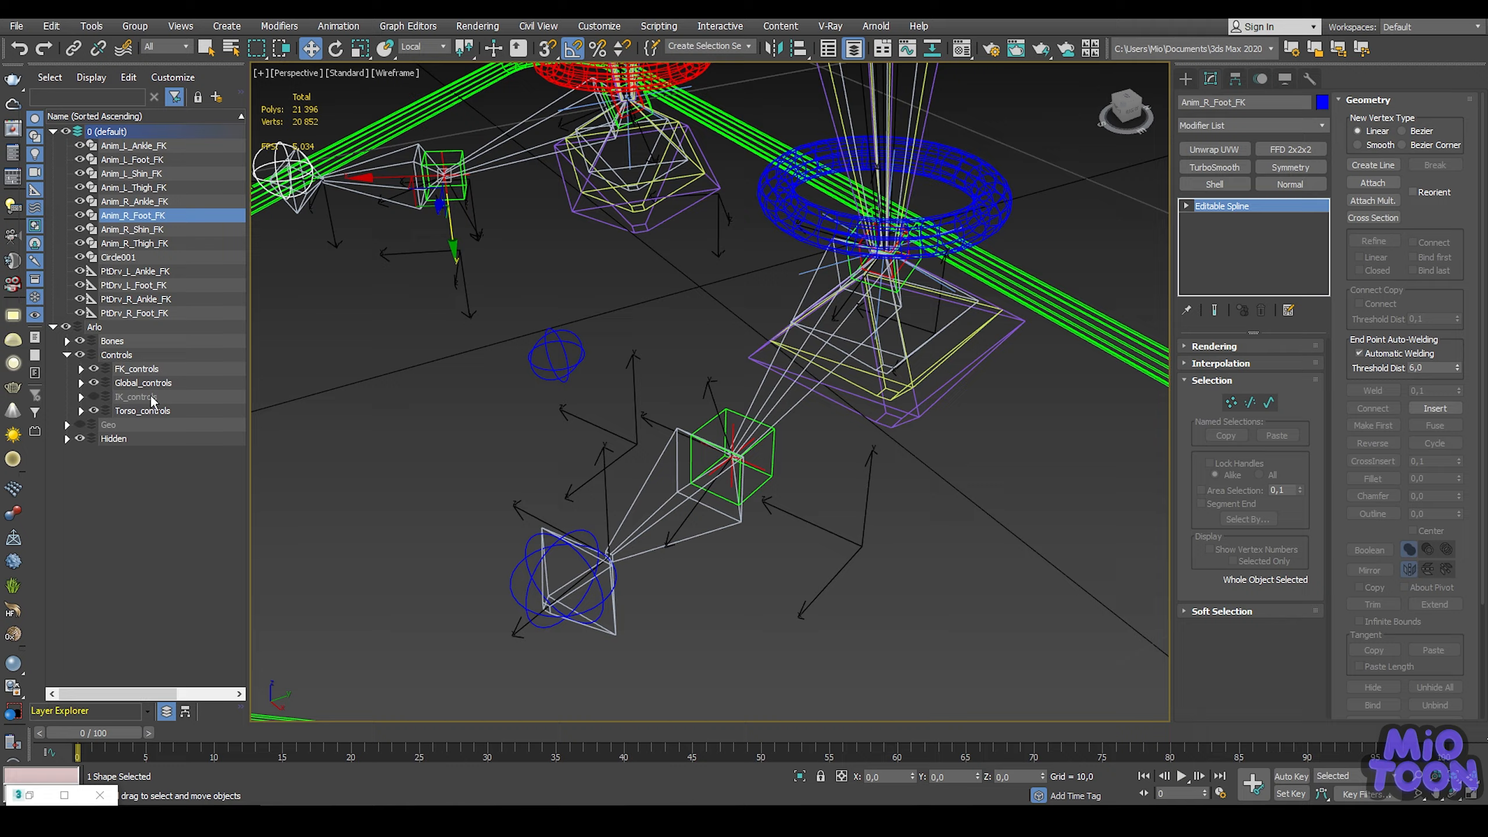
Step: Link Anim_L_Foot_FK to Anim_L_Ankle_FK as its parent and freeze the foot control's transforms
middle_drag(591, 455, 541, 426)
click(480, 519)
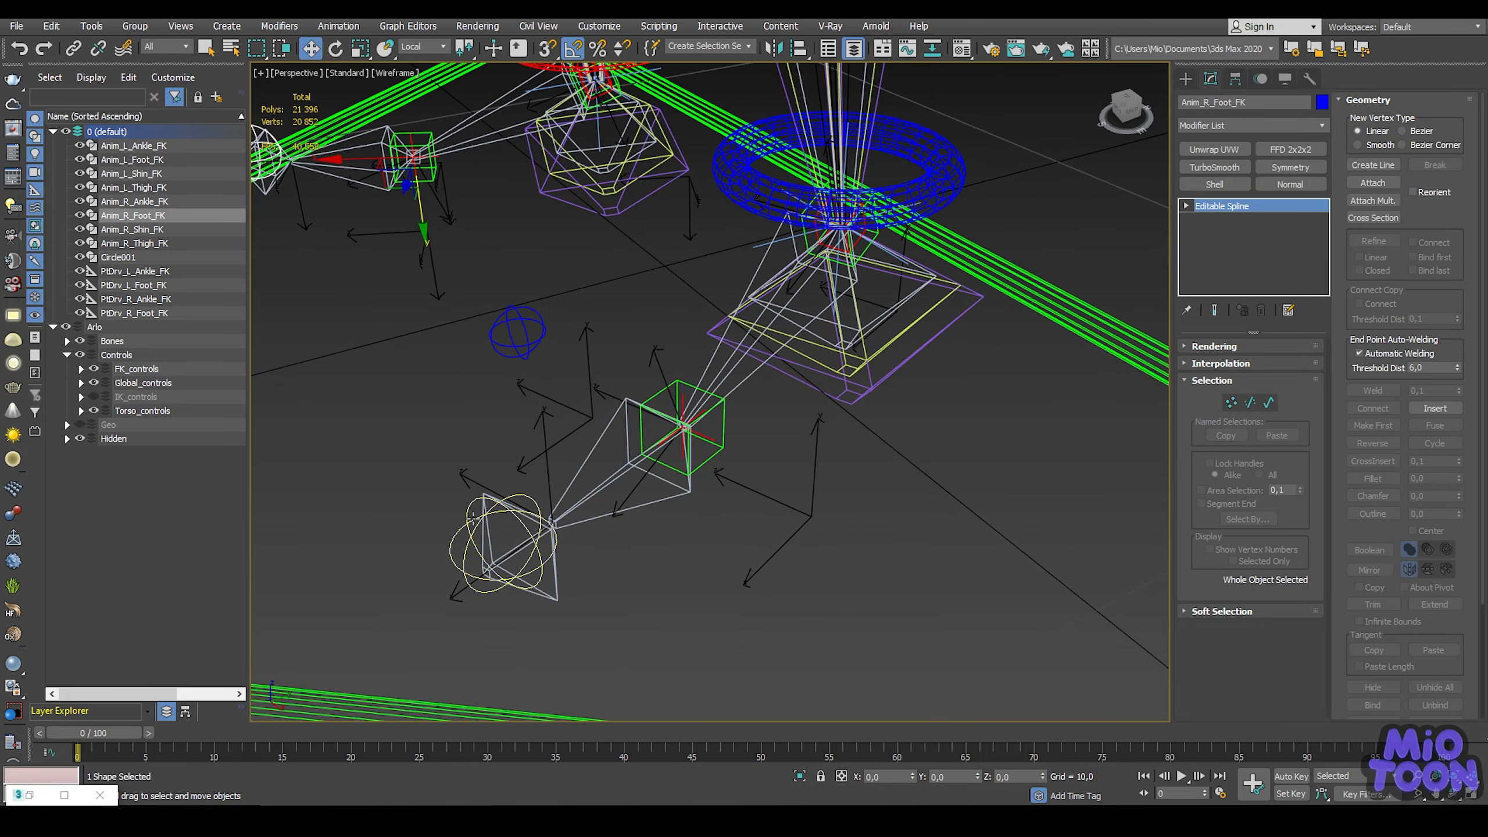
alt+middle_drag(480, 519, 491, 431)
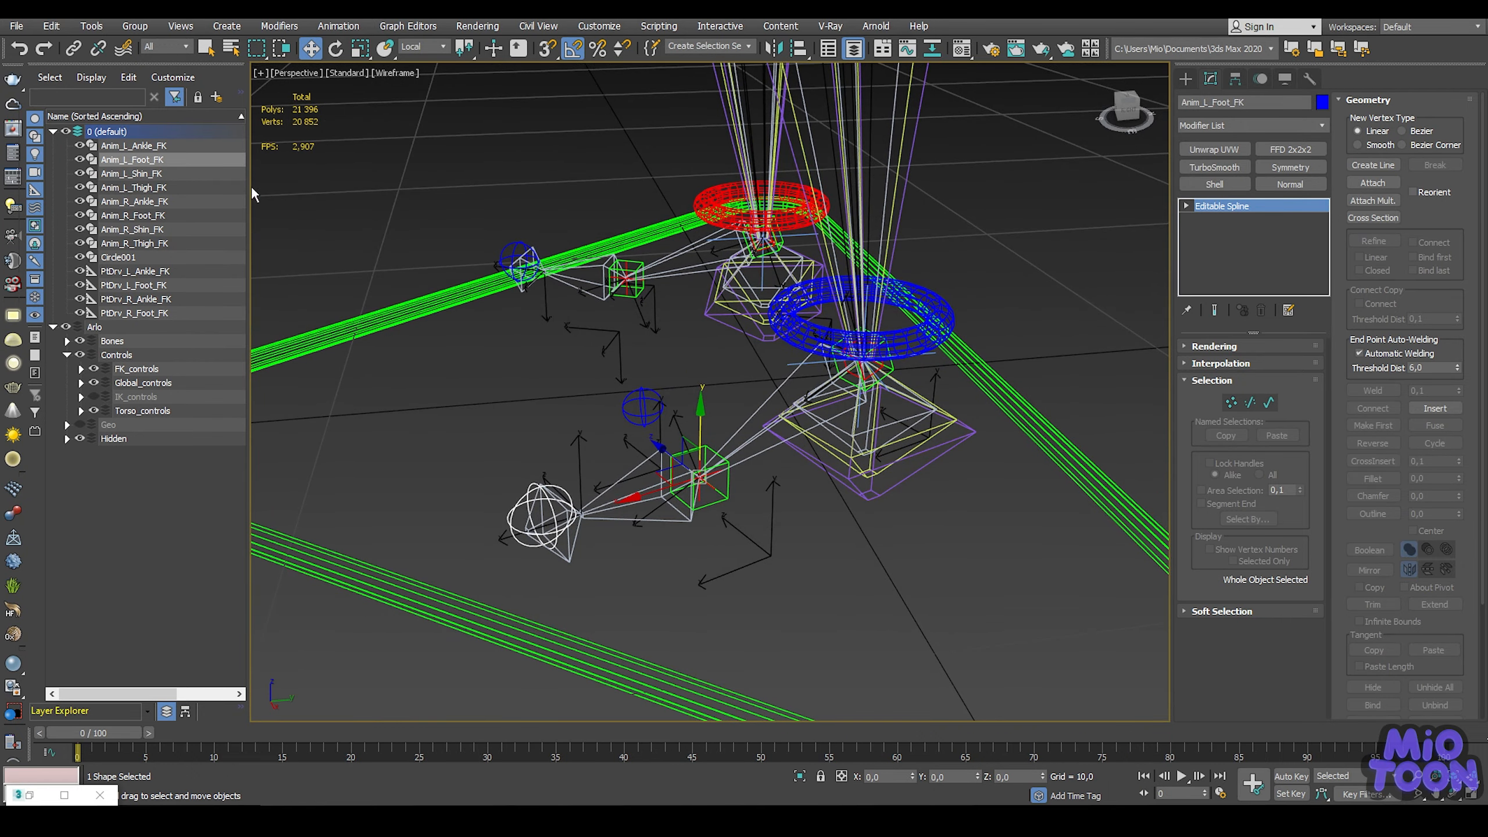
click(79, 51)
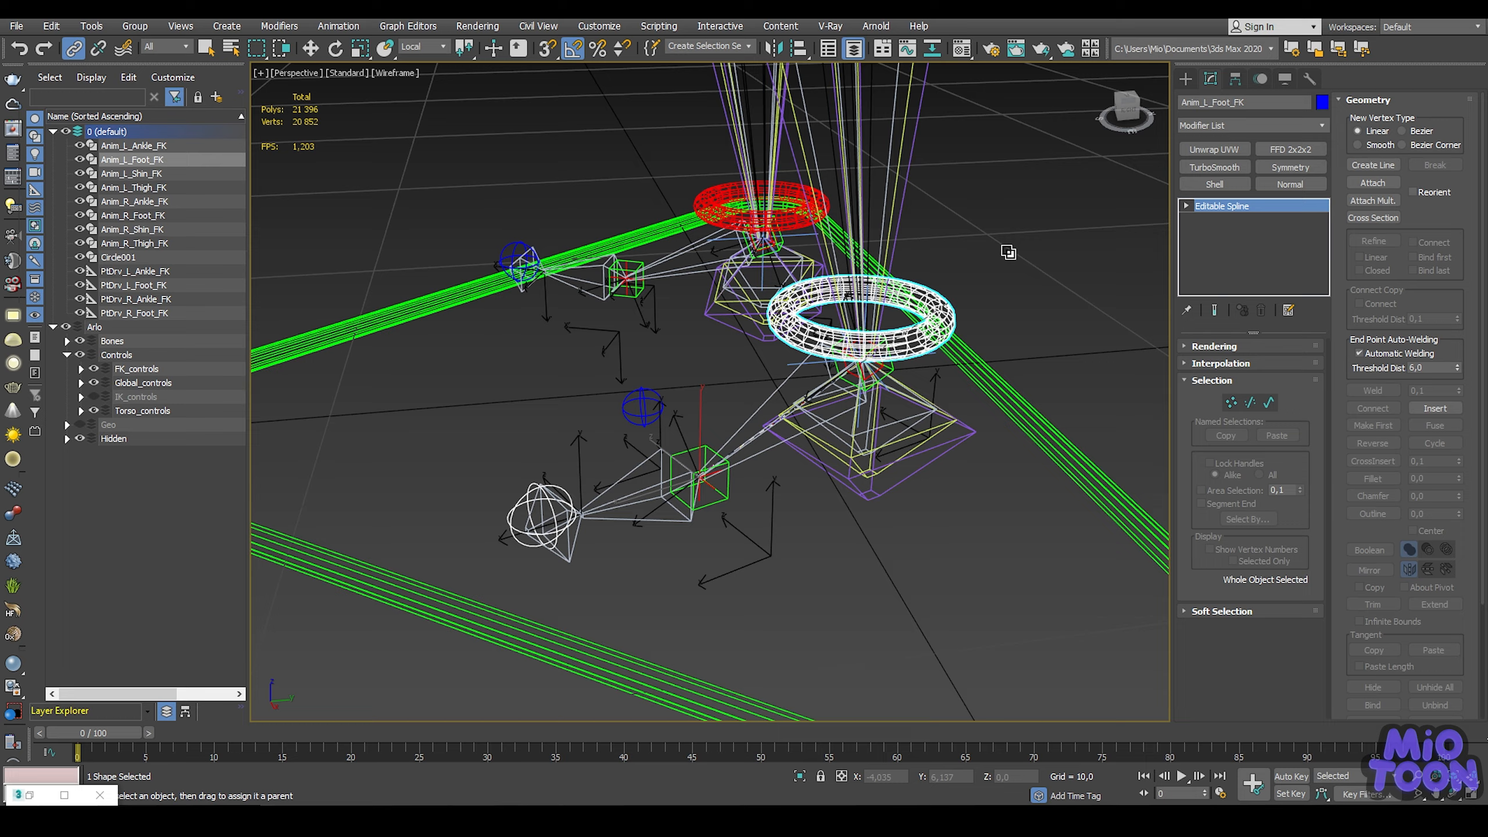
right_click(491, 408)
click(443, 359)
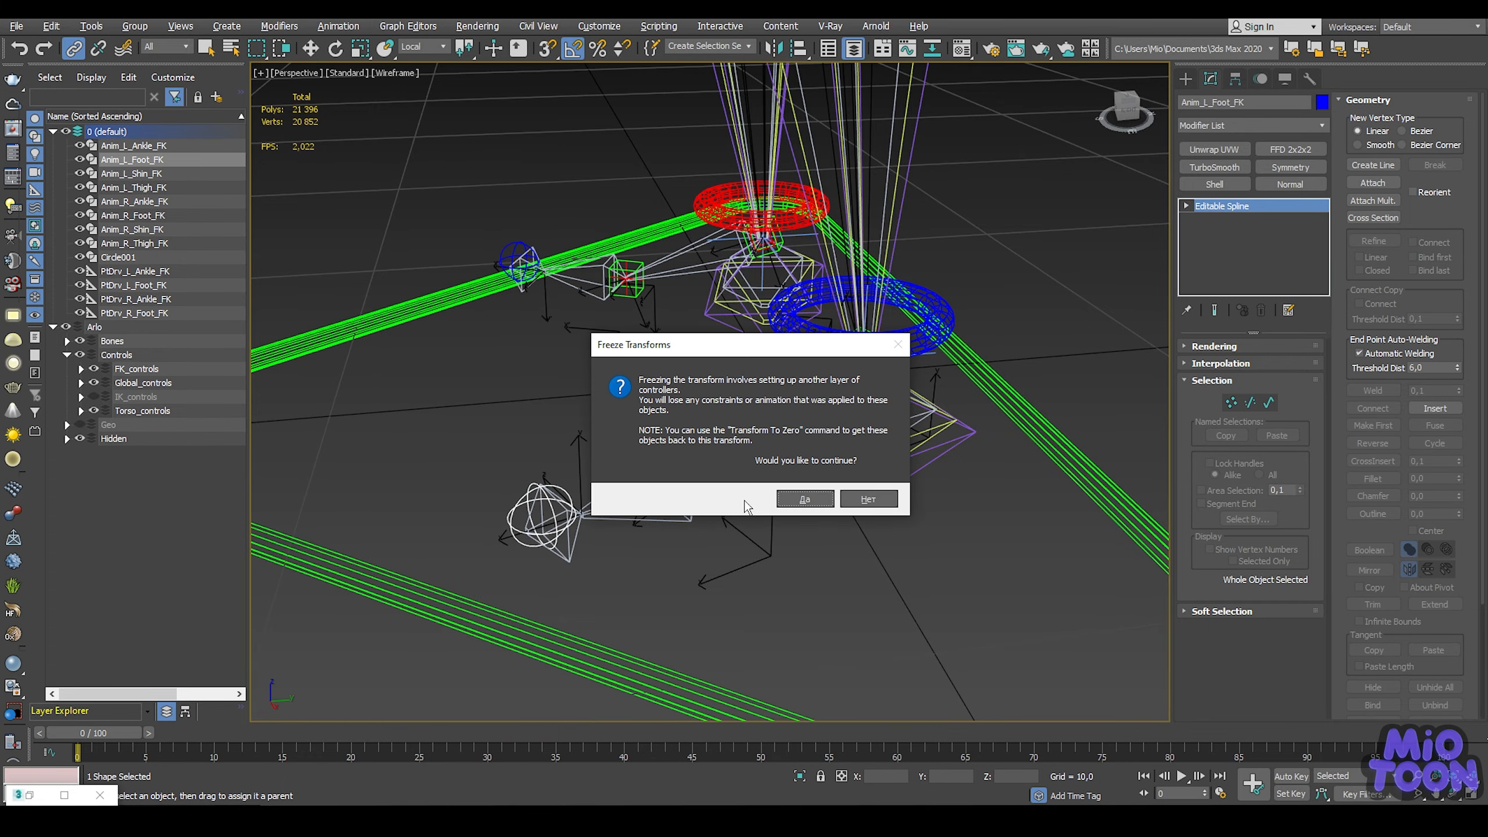
click(805, 501)
Step: Link Anim_R_Foot_FK to Anim_R_Ankle_FK as its parent and freeze the foot control's transforms
middle_drag(556, 320, 532, 409)
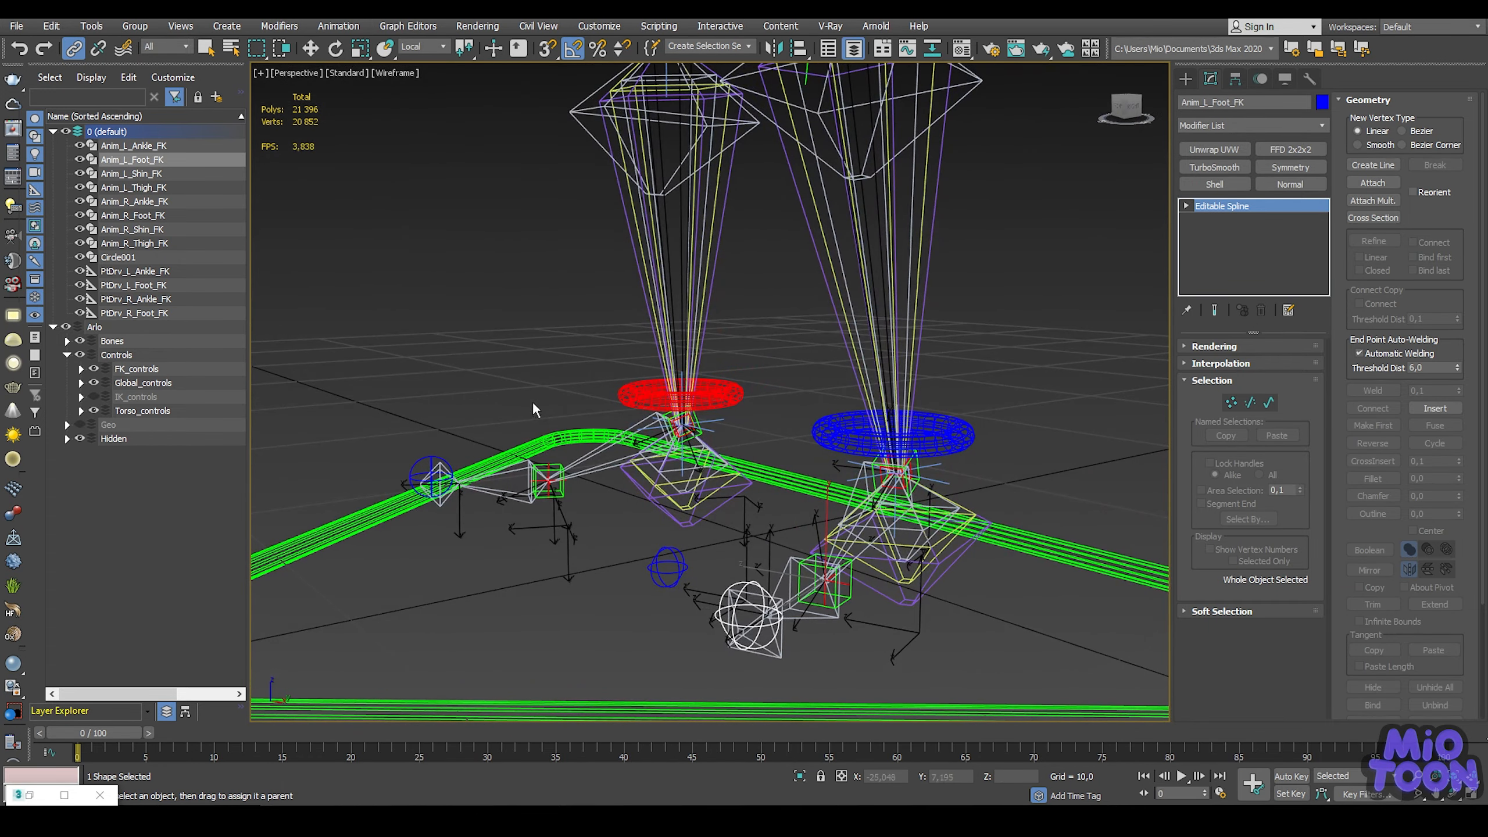
click(133, 215)
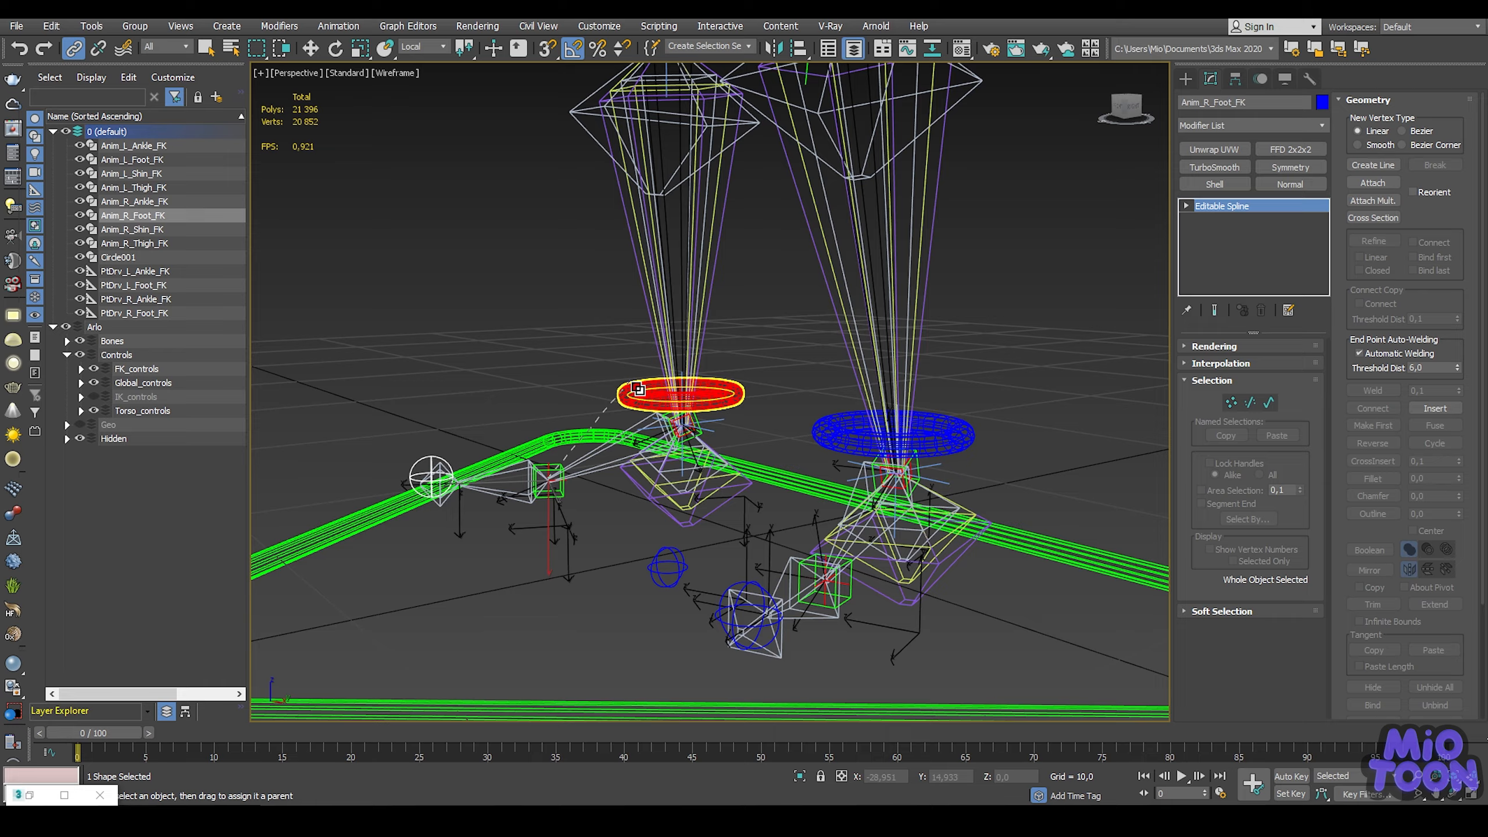
middle_drag(561, 338, 523, 314)
alt+right_click(498, 315)
click(465, 267)
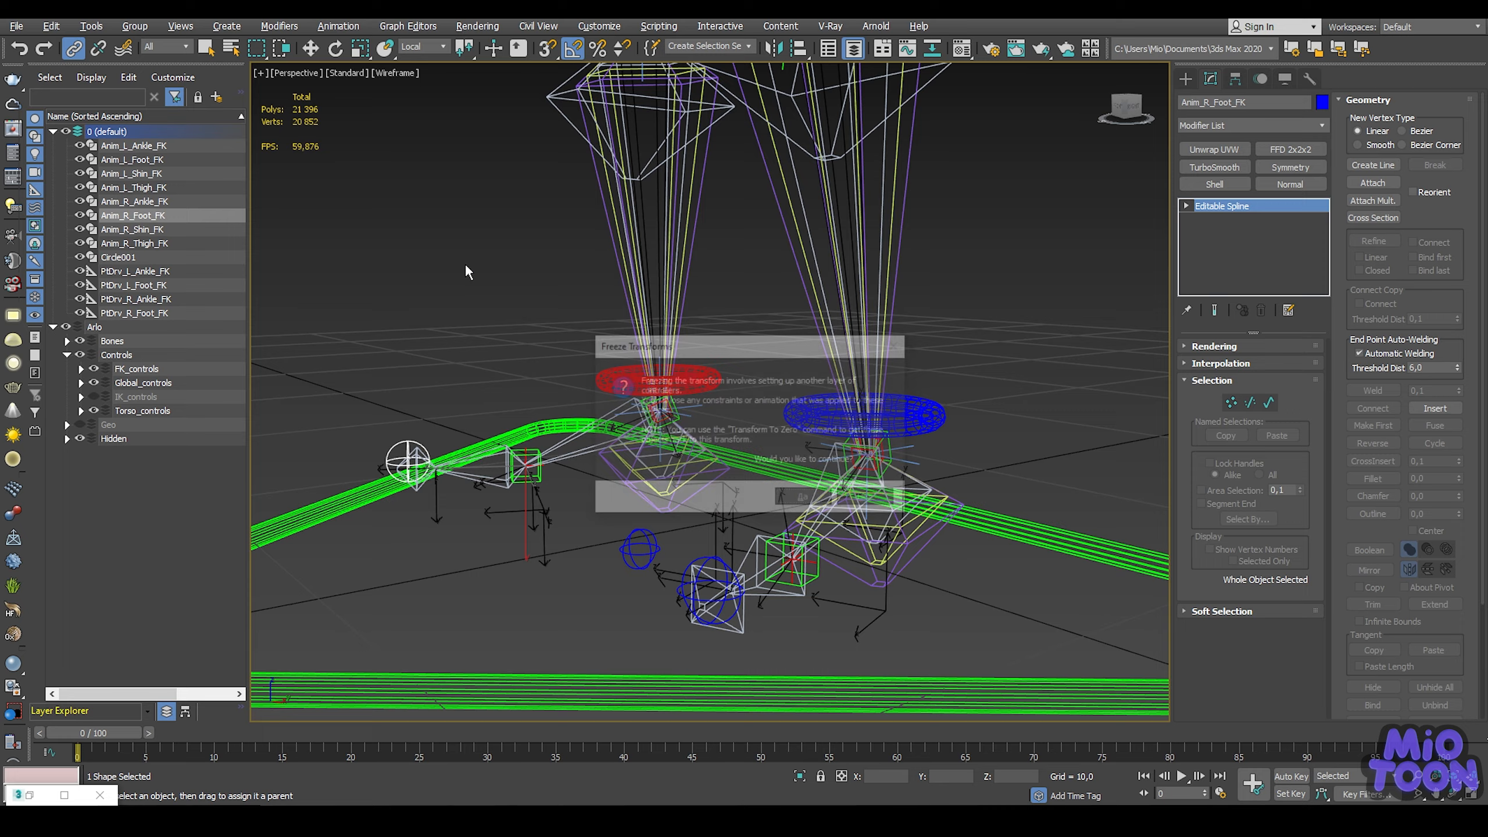
click(804, 505)
Step: Test the left foot hierarchy by rotating Anim_L_Ankle_FK, and undo the rotation
alt+middle_drag(749, 479, 698, 387)
click(711, 410)
key(e)
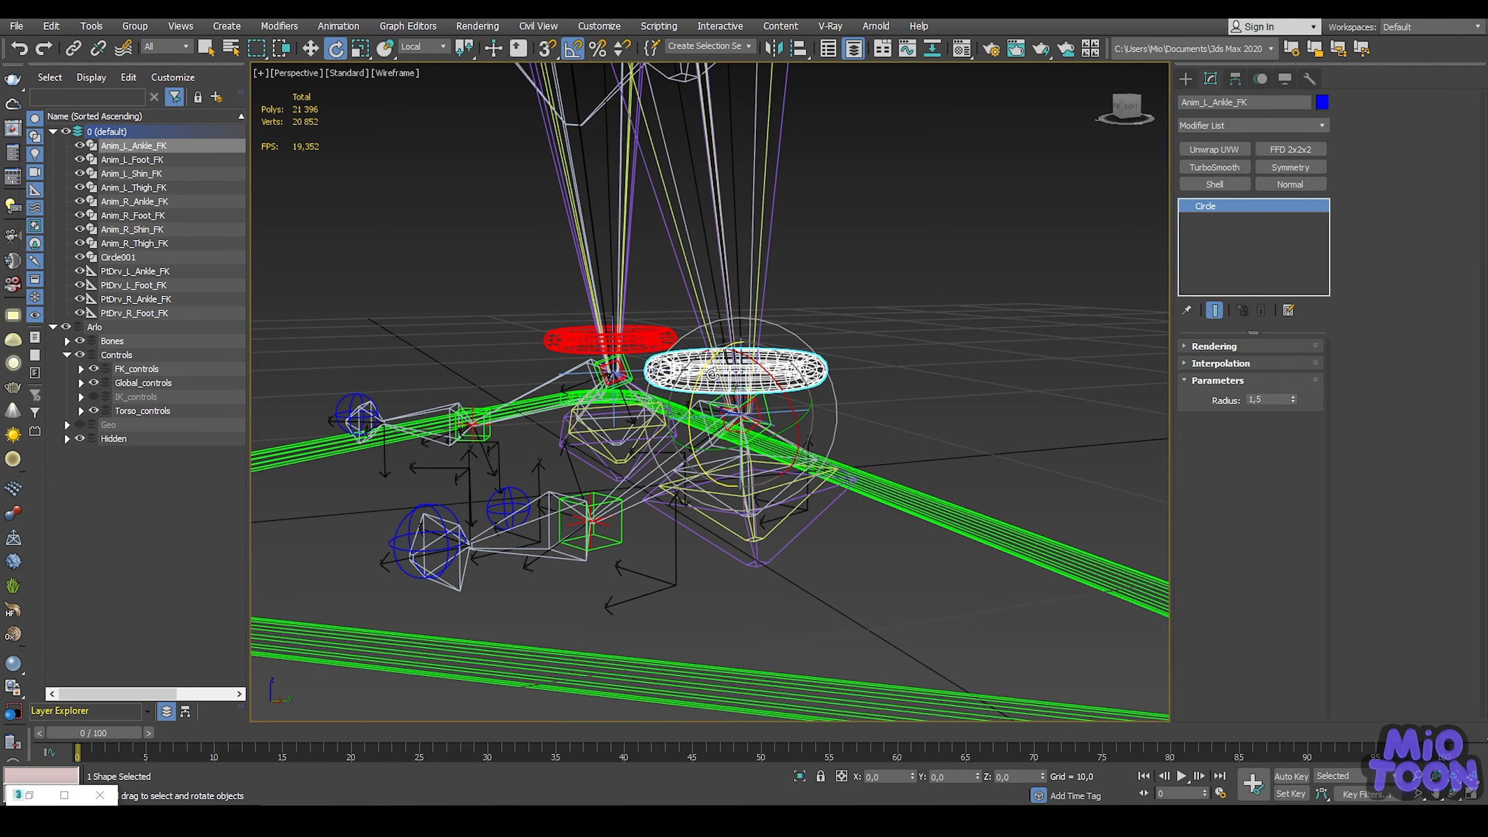
drag(699, 388, 703, 399)
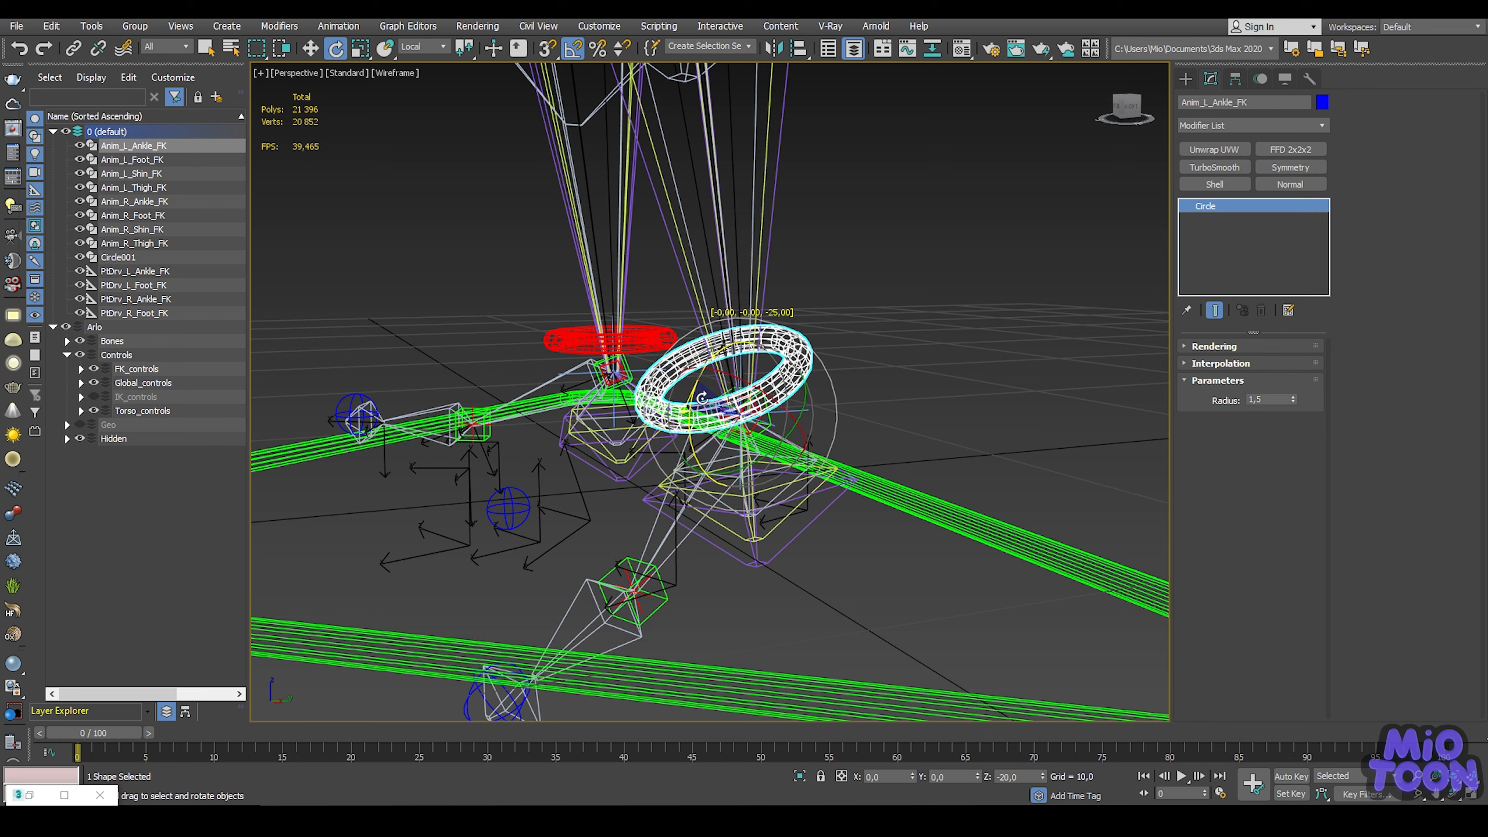
key(ctrl+z)
Step: Apply an Orientation Constraint to the PtDrv_L_Foot_FK helper with Anim_L_Foot_FK as its target
middle_drag(547, 482, 657, 479)
scroll(599, 498, up, 3)
click(674, 500)
right_click(672, 499)
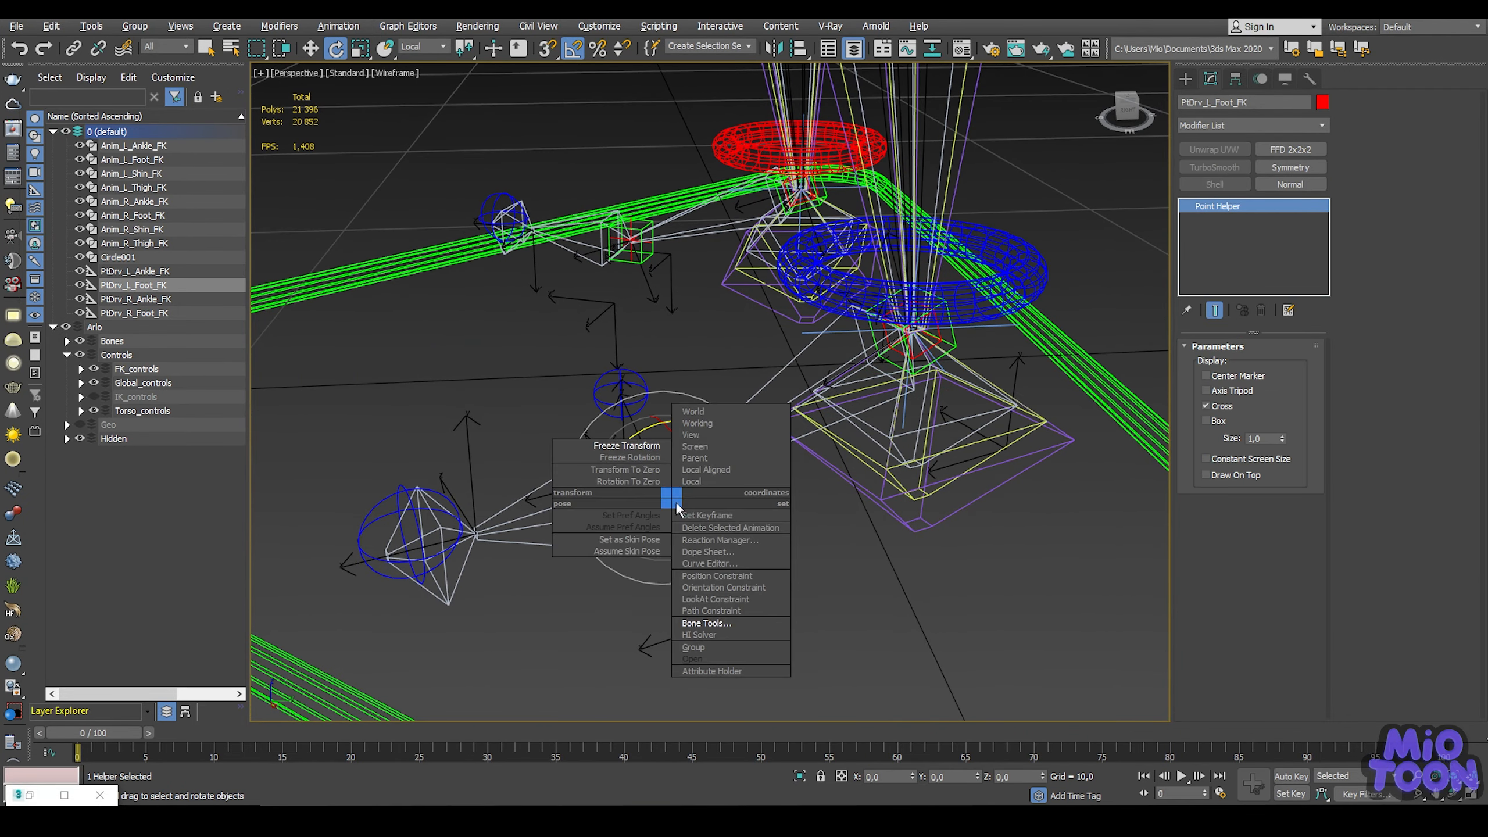
click(720, 576)
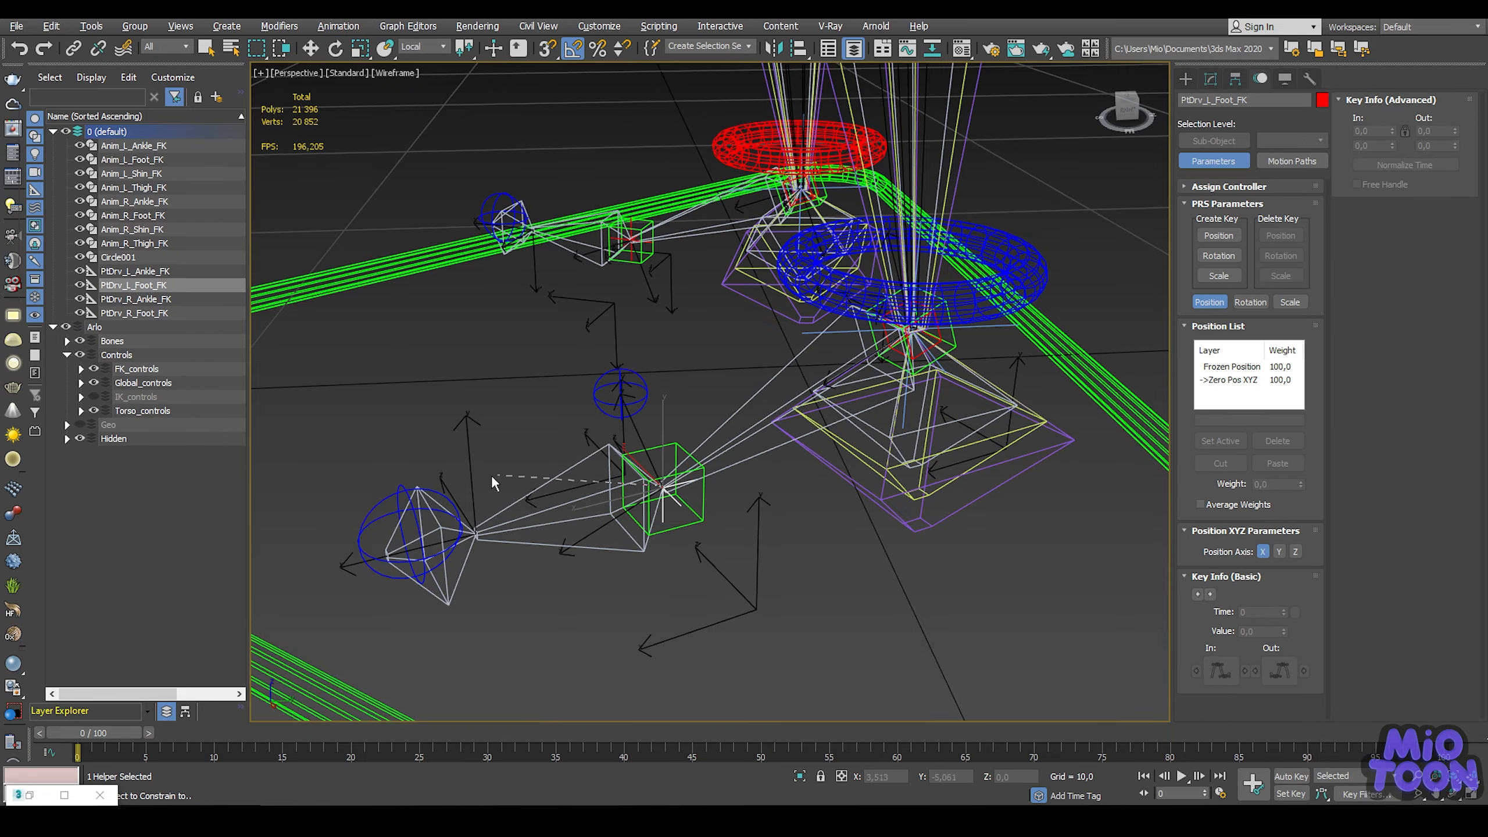
click(408, 489)
Step: Test the left FK foot by rotating Anim_L_Ankle_FK and Anim_L_Foot_FK in turn
scroll(411, 409, down, 3)
mouse_move(419, 415)
middle_down()
mouse_move(445, 428)
mouse_move(433, 439)
middle_up()
click(776, 354)
key(e)
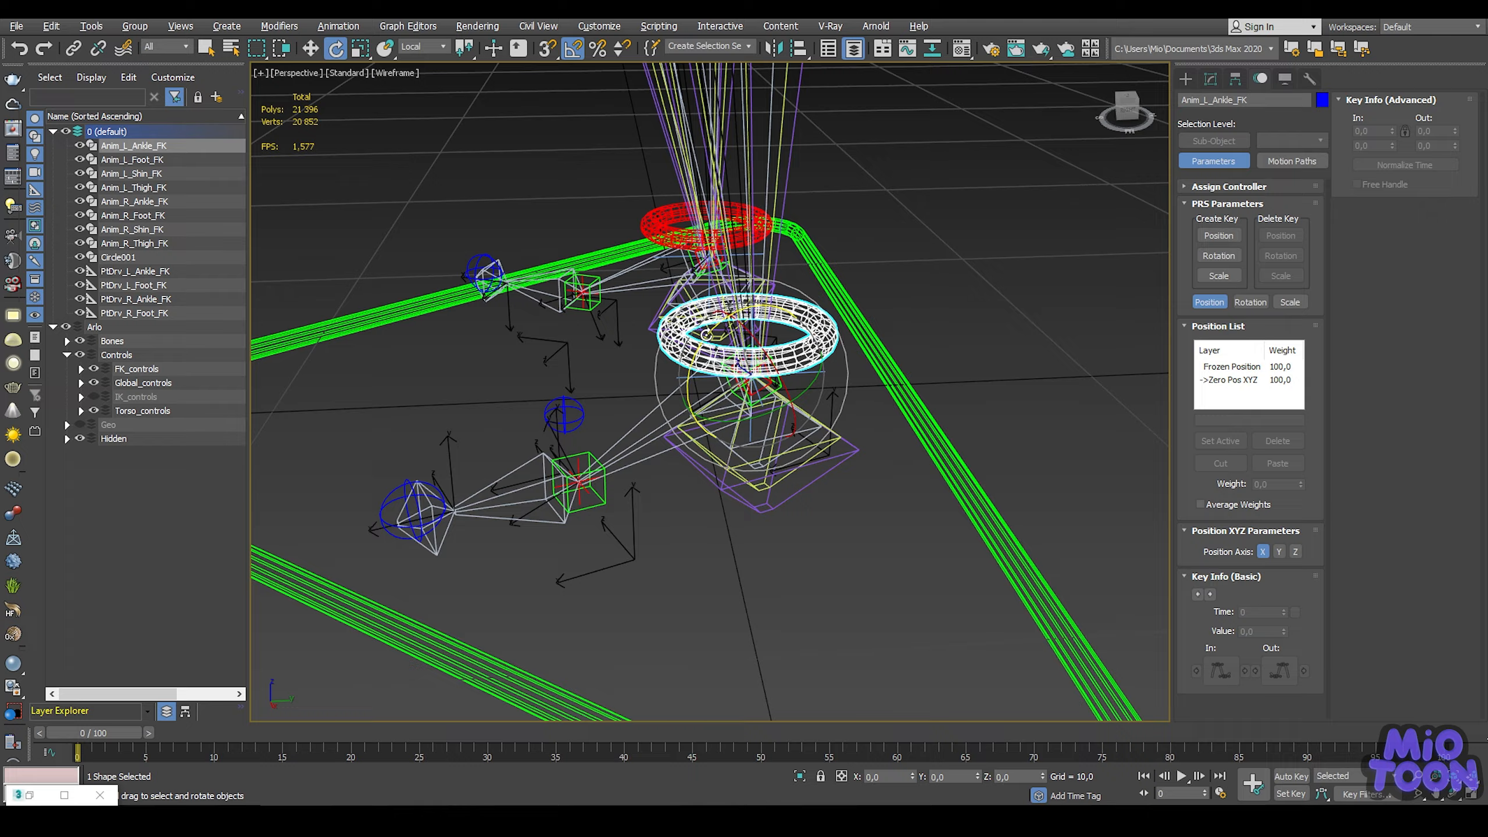
drag(706, 334, 697, 410)
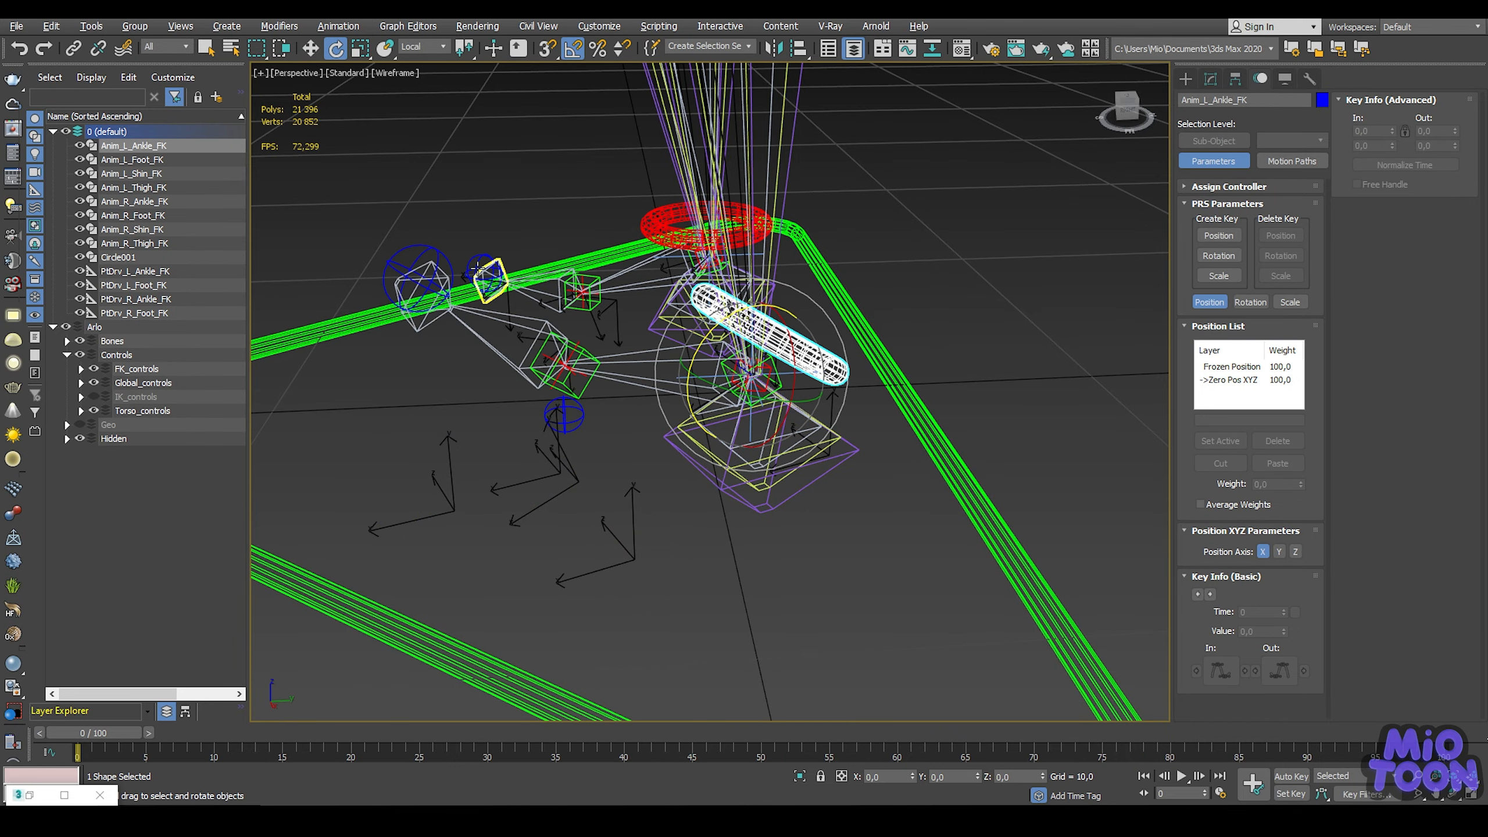
click(539, 291)
drag(536, 307, 516, 332)
Step: Reset Anim_L_Ankle_FK and Anim_L_Foot_FK together to their frozen zero pose and deselect them
ctrl+click(807, 351)
right_click(735, 315)
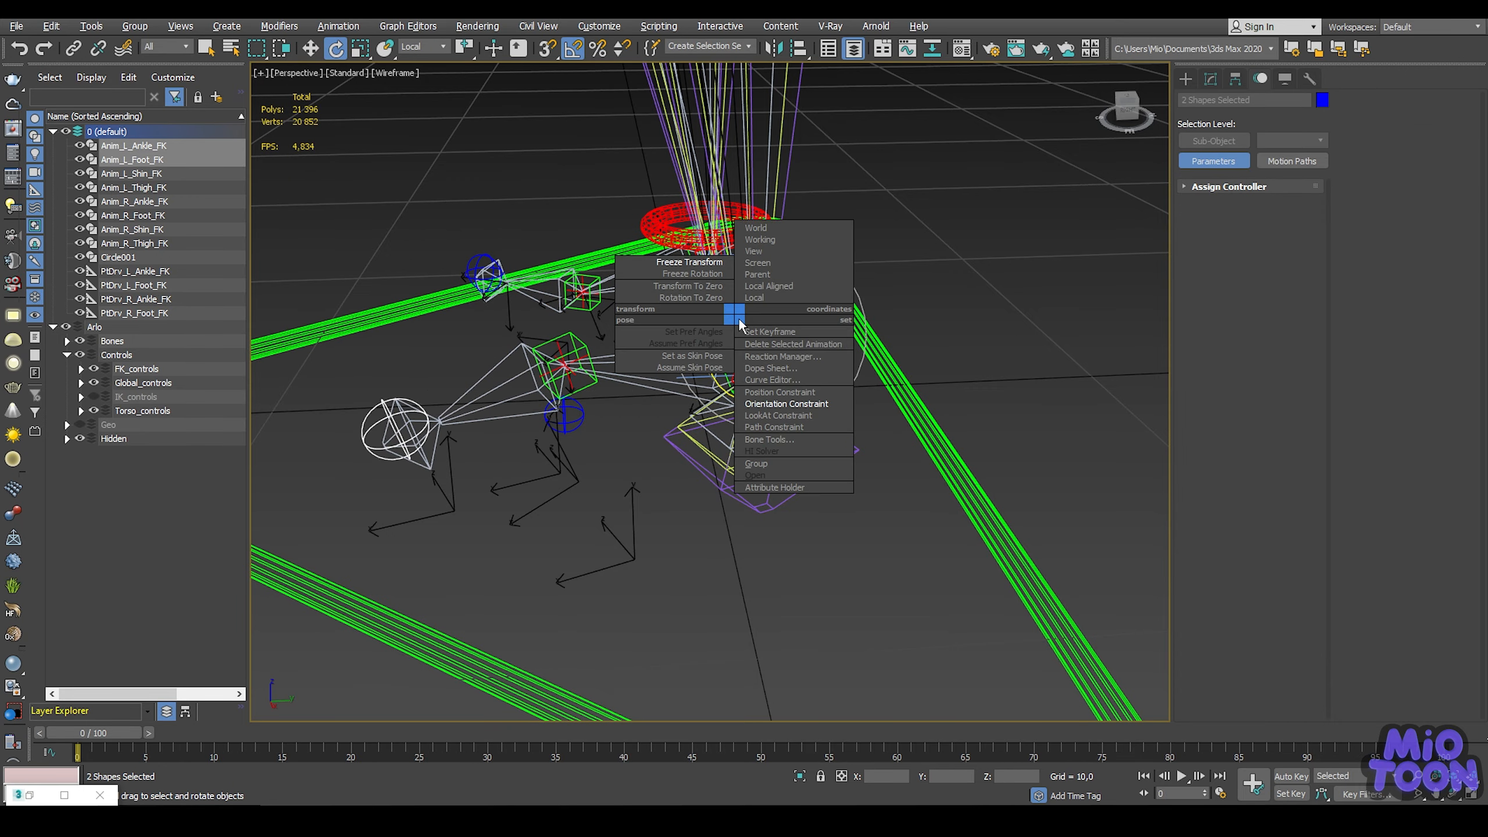
click(719, 293)
alt+middle_drag(564, 382, 565, 412)
click(507, 429)
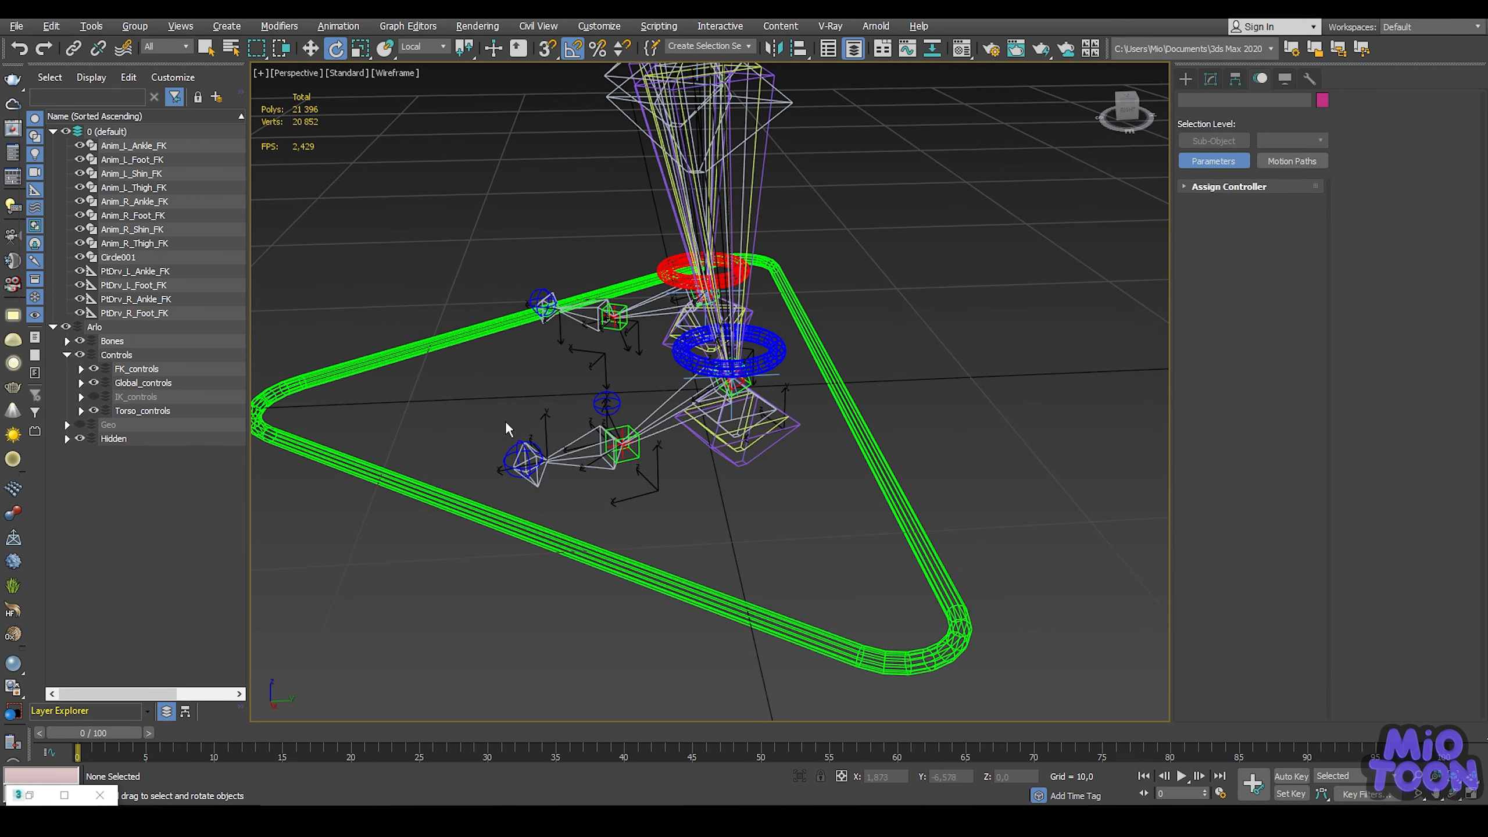
Step: Enable viewport rendering for the Anim_L_Foot_FK spline with 0,15 radial thickness
click(515, 445)
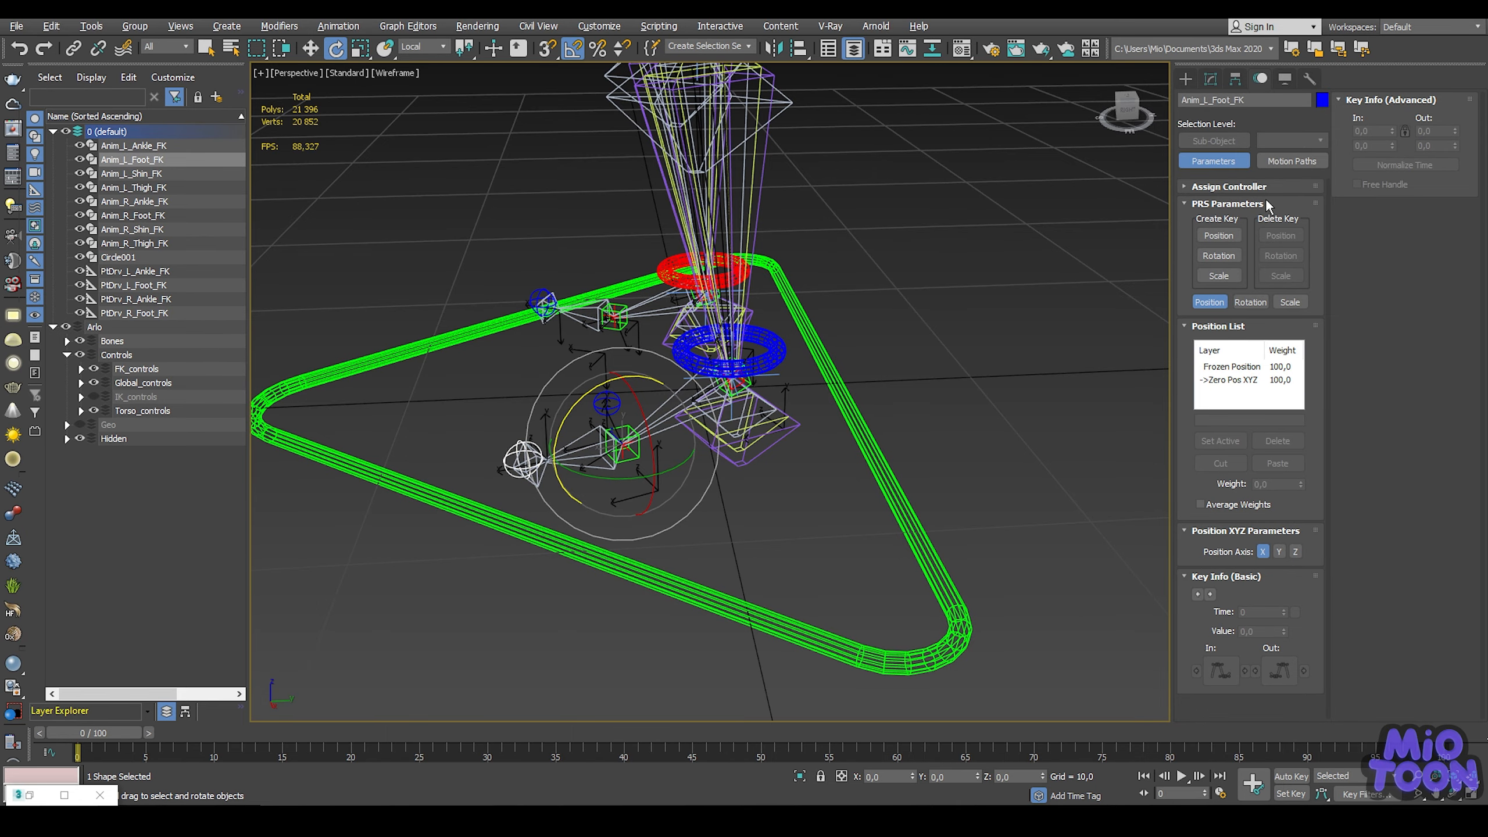
click(1211, 80)
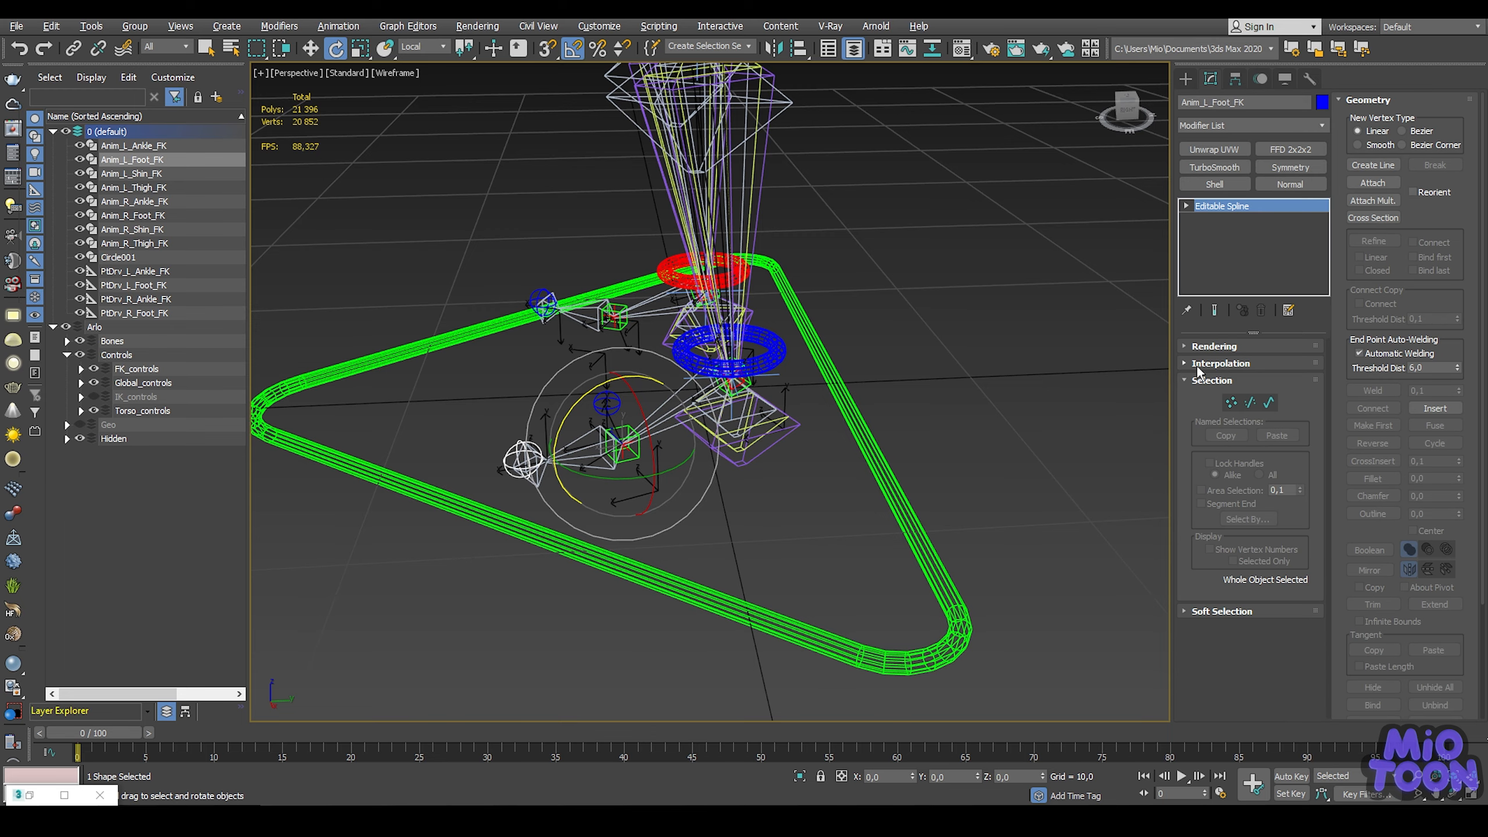
click(1207, 346)
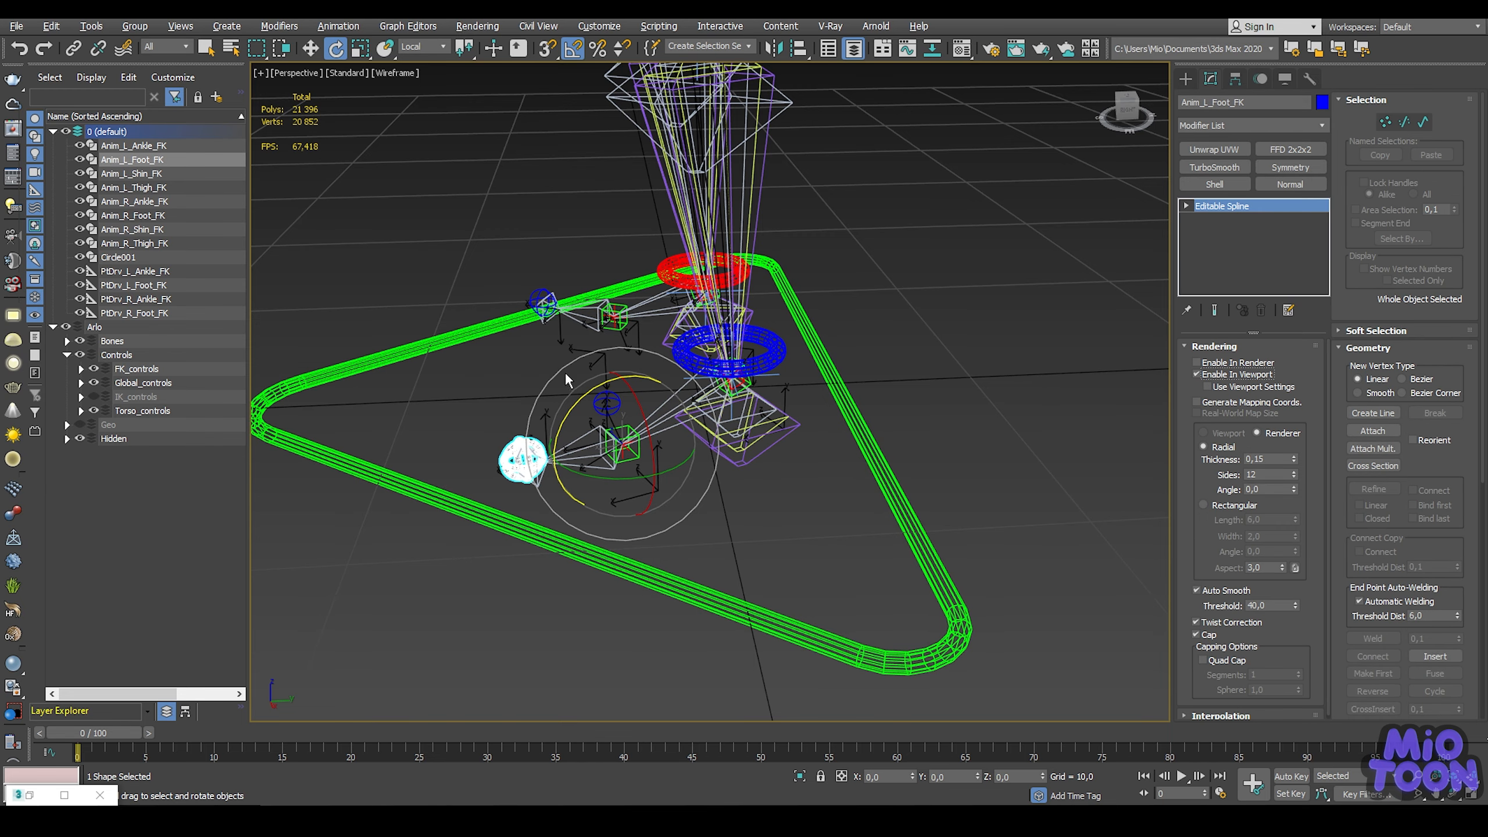
Step: Examine Anim_L_Foot_FK against the shaded shoe with Geo shown and Hidden turned off, and restore the wireframe rig view
mouse_move(566, 380)
alt+middle_down()
mouse_move(588, 342)
mouse_move(565, 362)
mouse_move(560, 340)
mouse_move(545, 381)
mouse_move(318, 370)
alt+middle_up()
click(80, 425)
scroll(565, 362, up, 4)
key(F3)
click(80, 439)
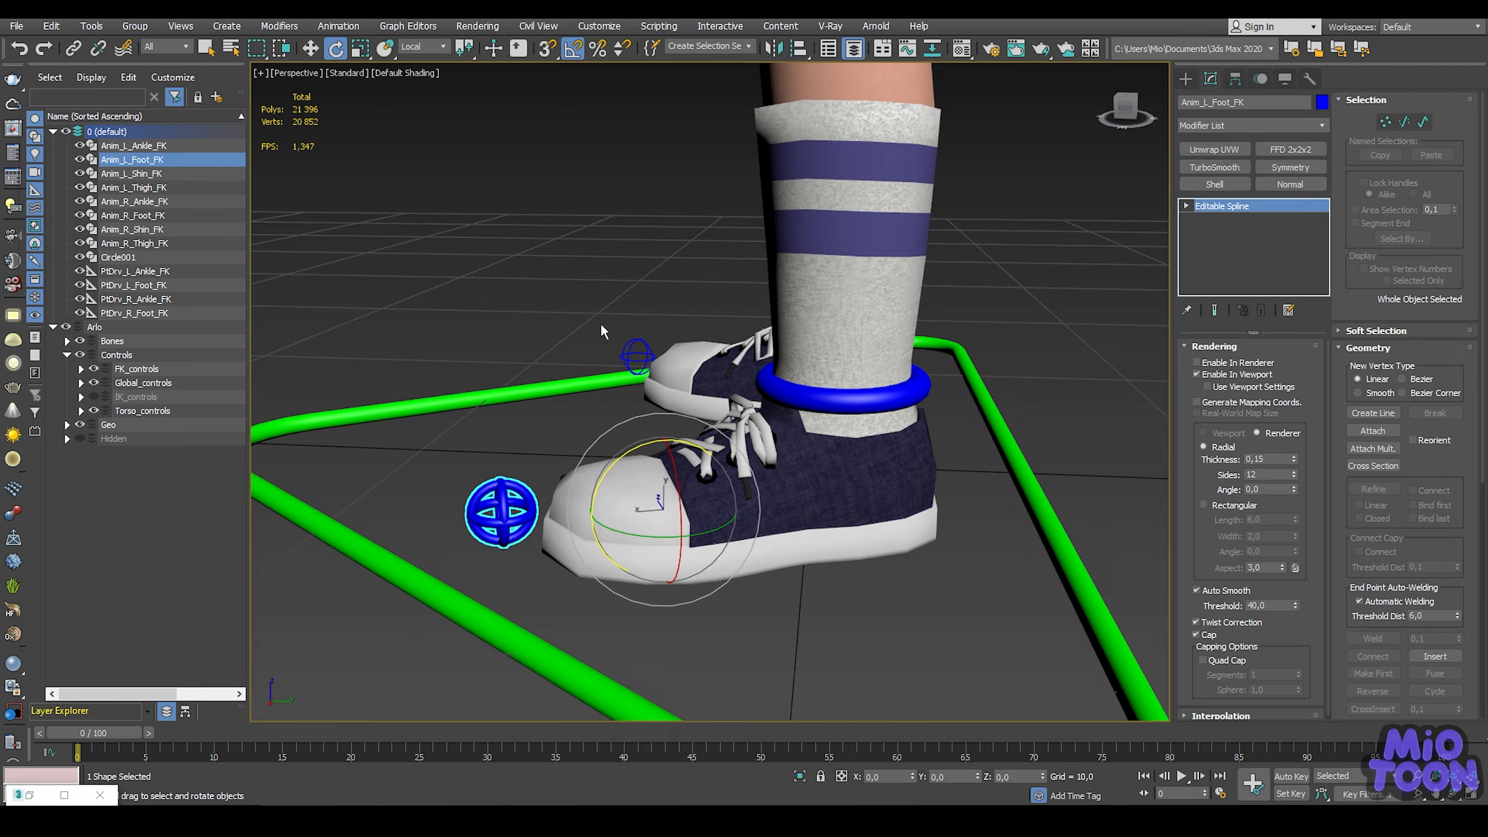
alt+middle_drag(600, 324, 697, 316)
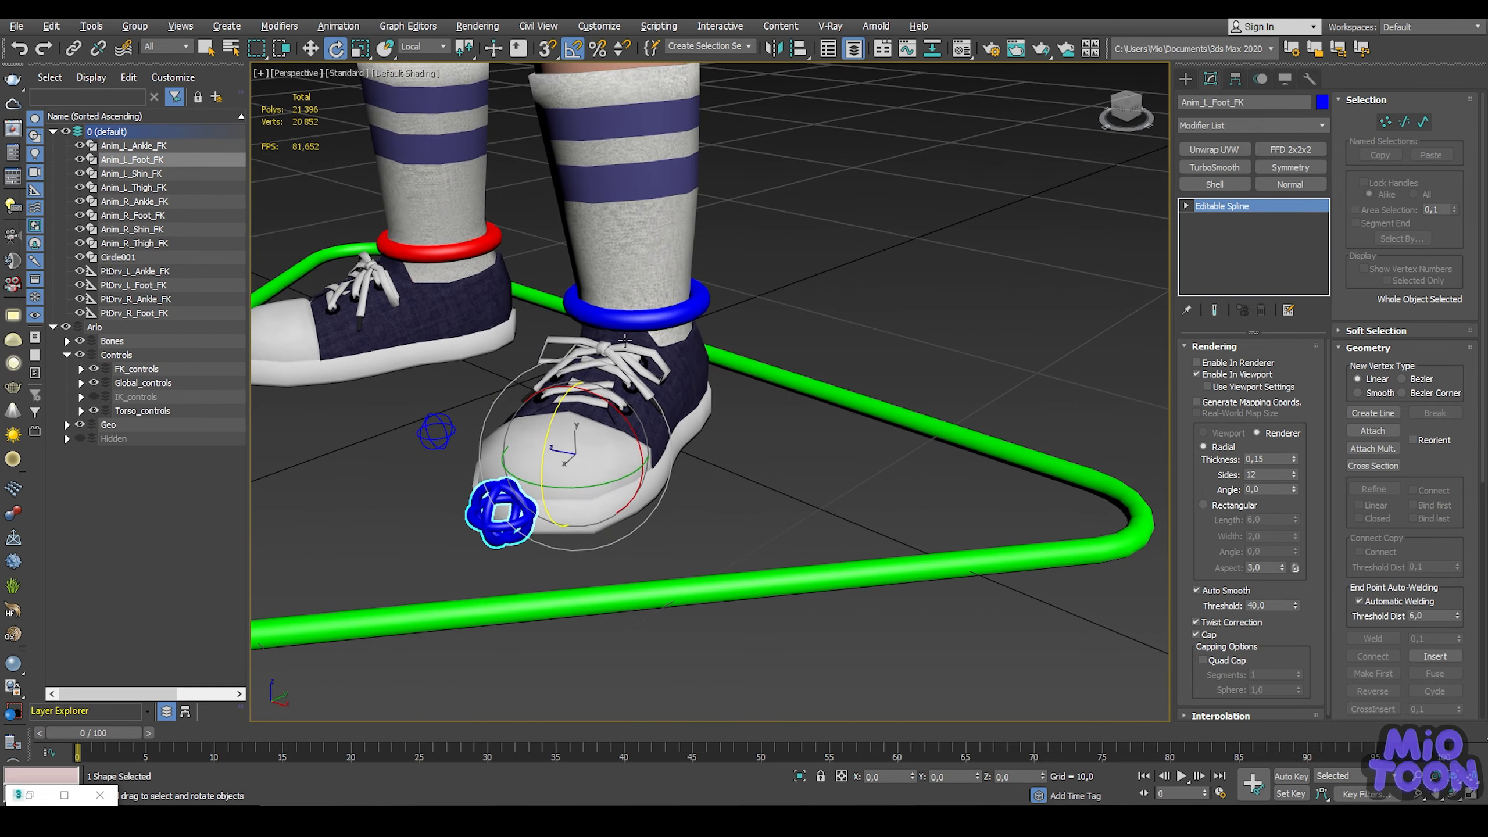
click(79, 438)
click(80, 424)
middle_drag(338, 324, 514, 359)
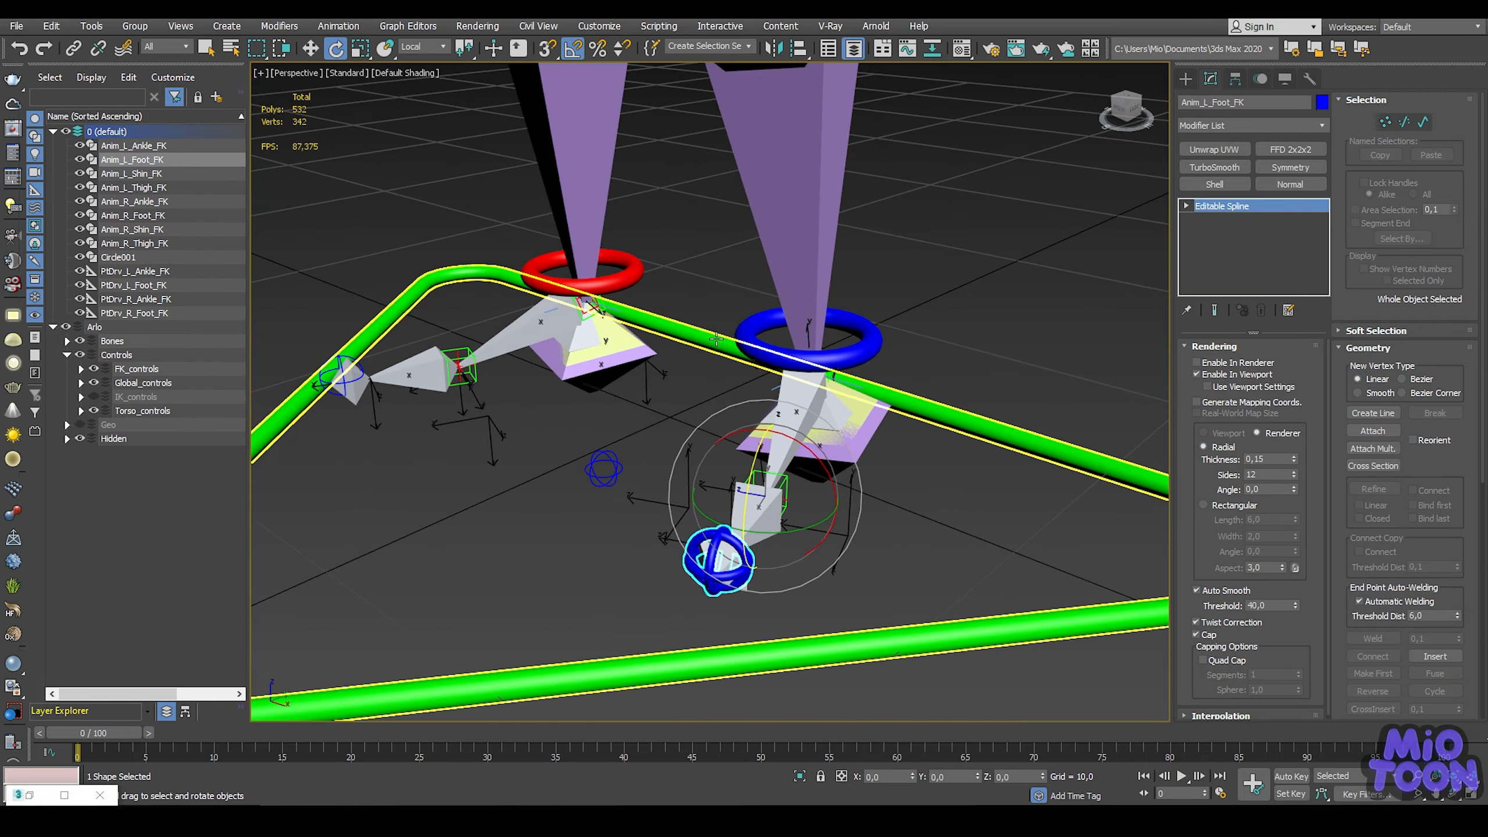
key(F3)
Step: Test the right foot hierarchy by rotating Anim_R_Ankle_FK about 35 degrees around Z, and undo the rotation
middle_drag(645, 295, 832, 320)
scroll(669, 347, up, 4)
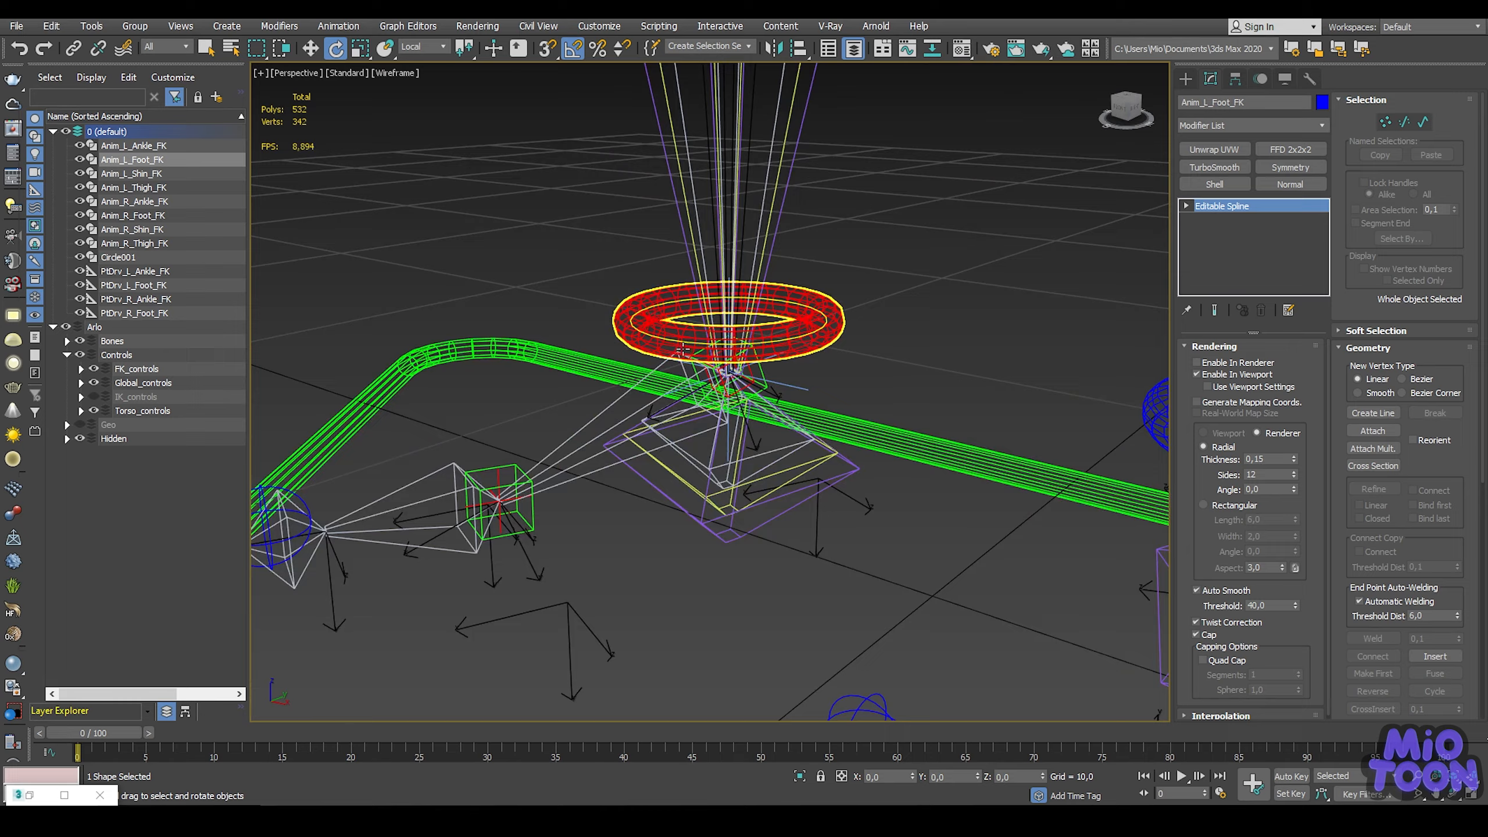
middle_drag(666, 329, 733, 280)
click(705, 309)
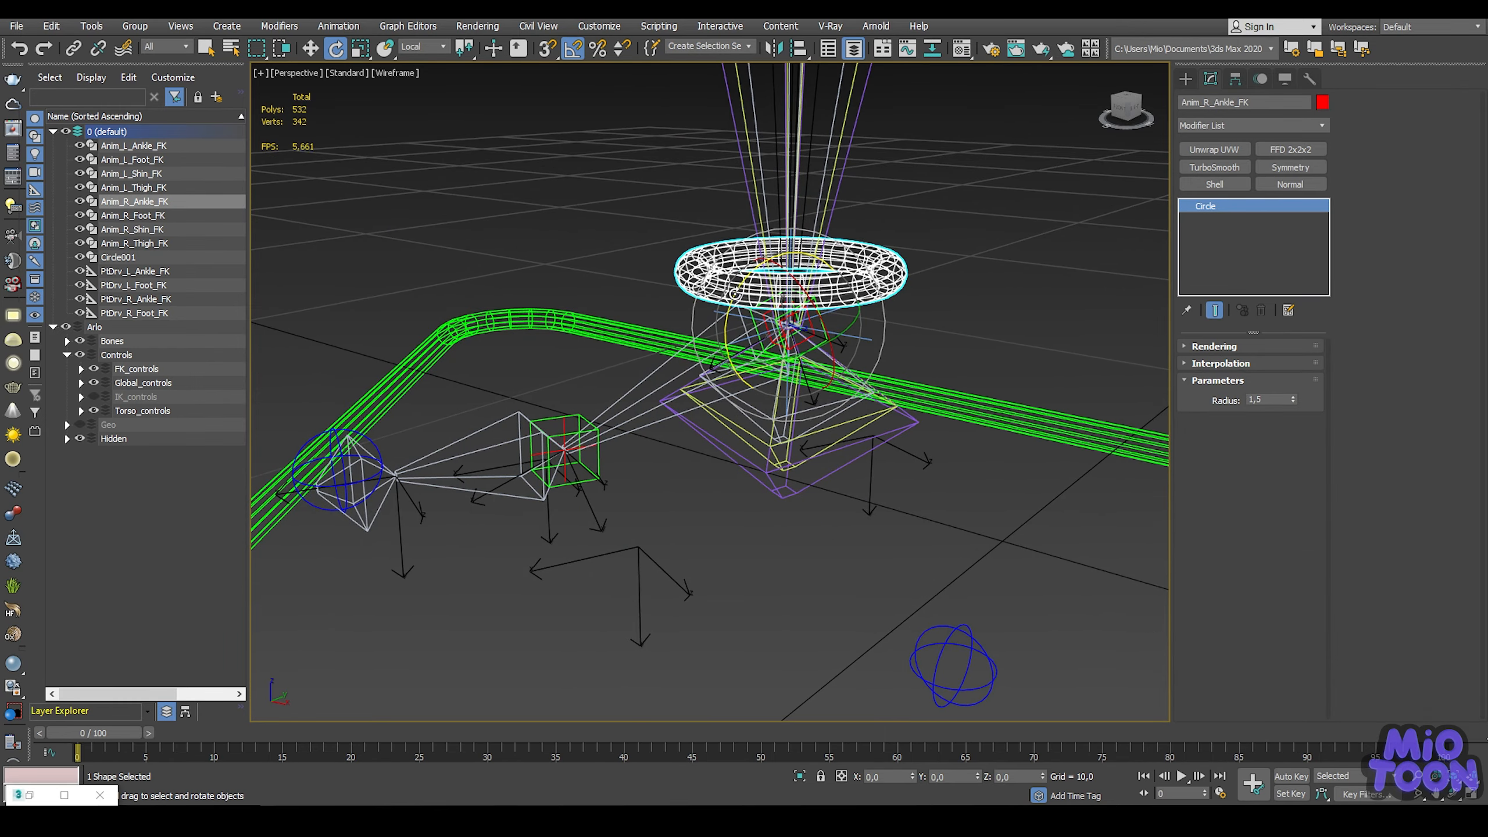
drag(735, 294, 695, 309)
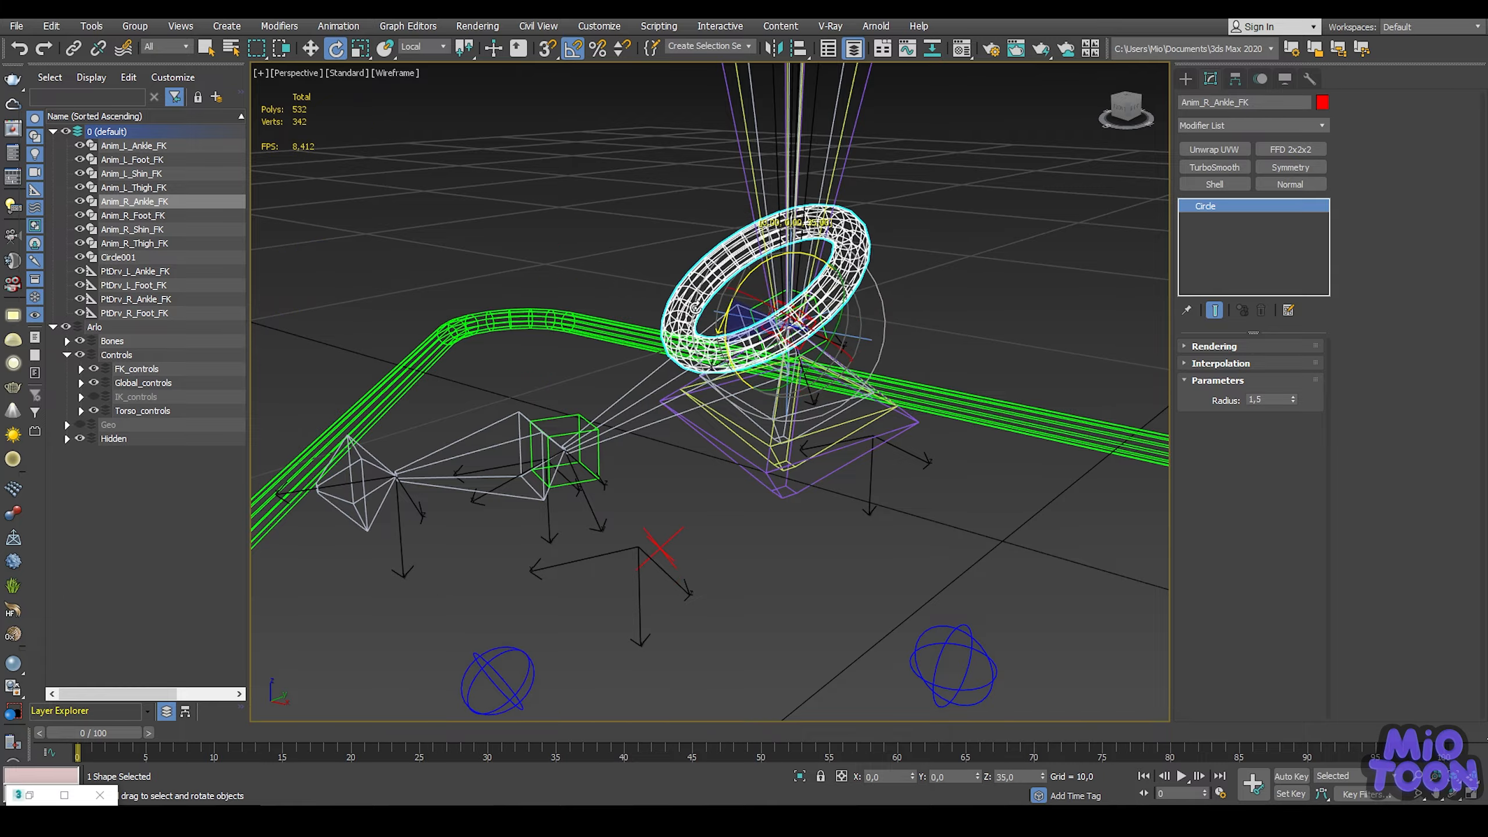
key(ctrl+z)
Step: Add PtDrv_R_Ankle_FK as a second target to the position constraint of PtDrv_R_Ankle
scroll(822, 307, up, 3)
key(q)
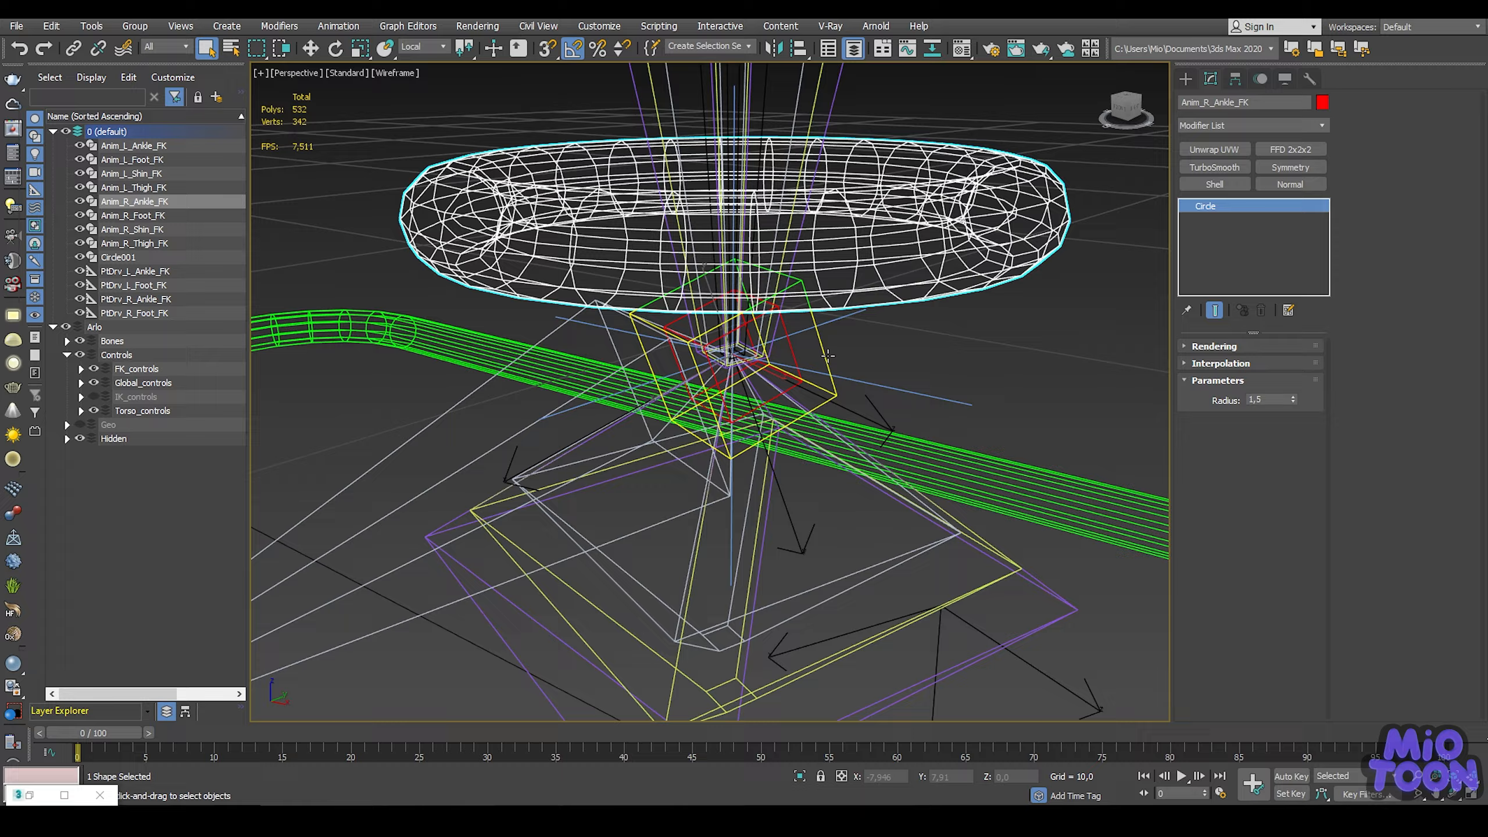
click(815, 317)
alt+middle_drag(859, 306, 885, 290)
click(1260, 78)
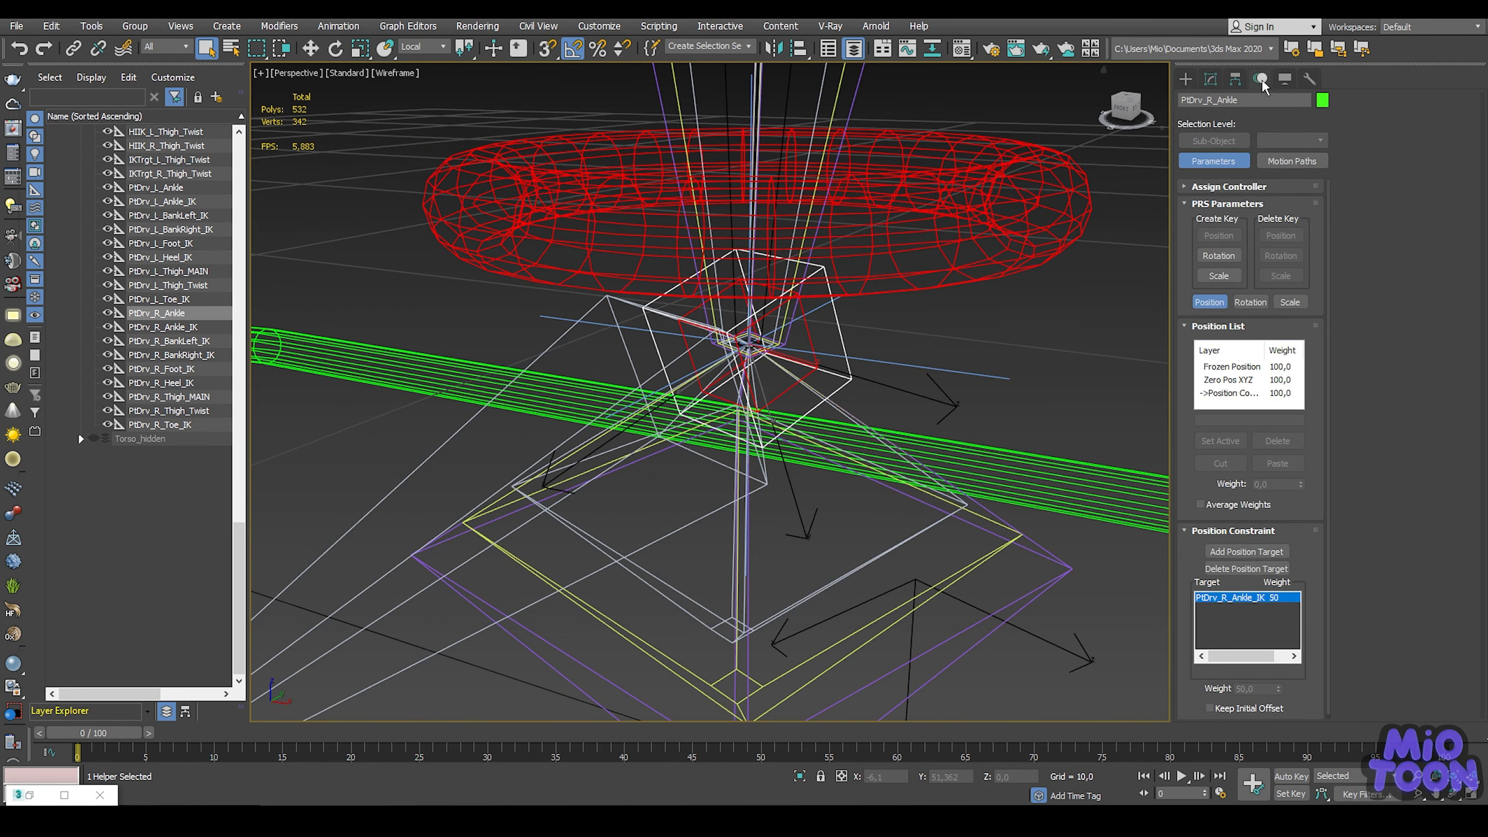
click(1252, 552)
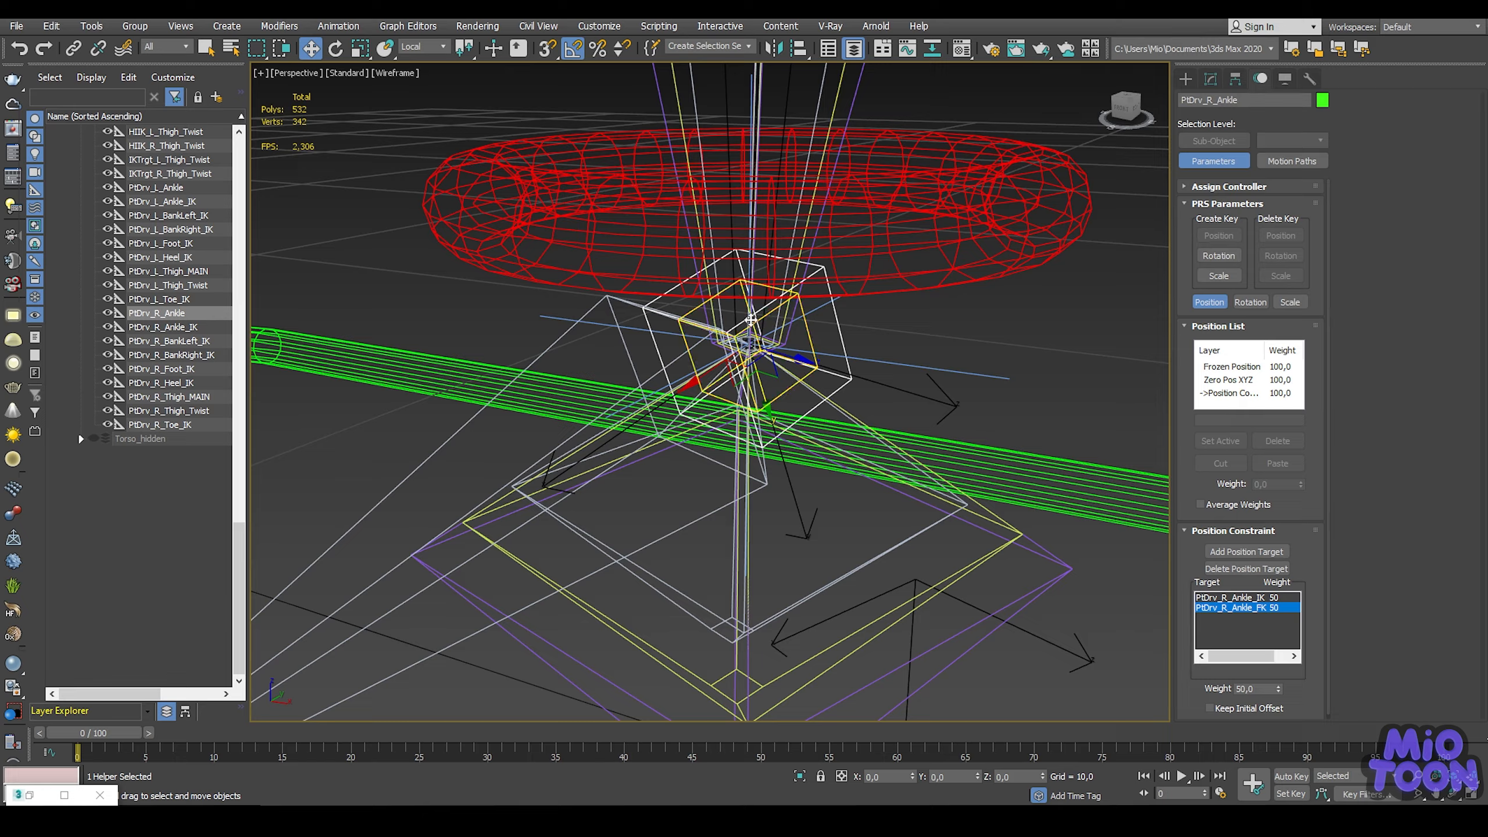
key(w)
Step: Add PtDrv_R_Ankle_FK as a second target to the orientation constraint of Bone_R_Ankle
click(658, 330)
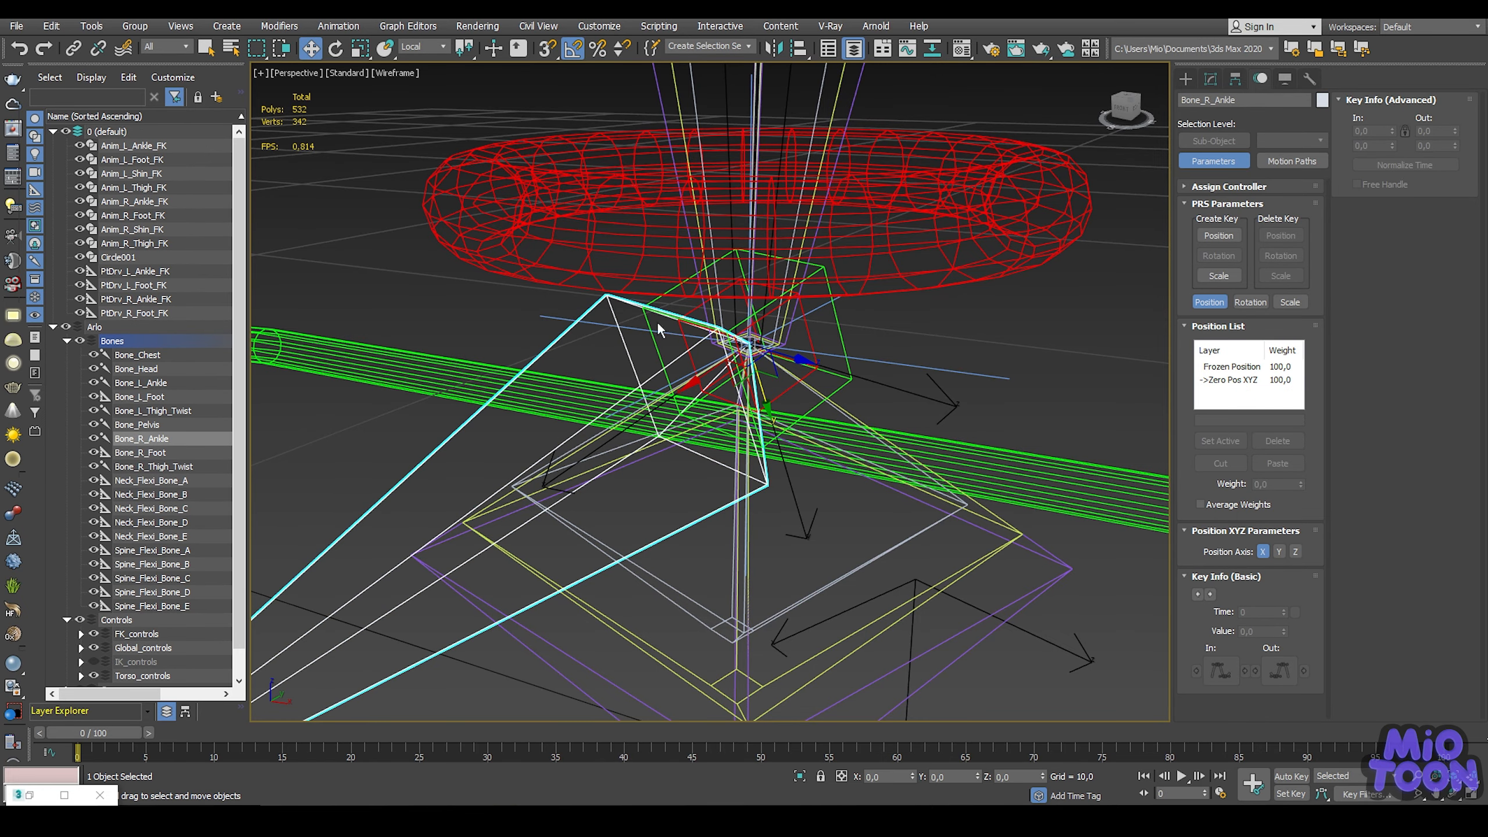
click(1251, 303)
click(1405, 121)
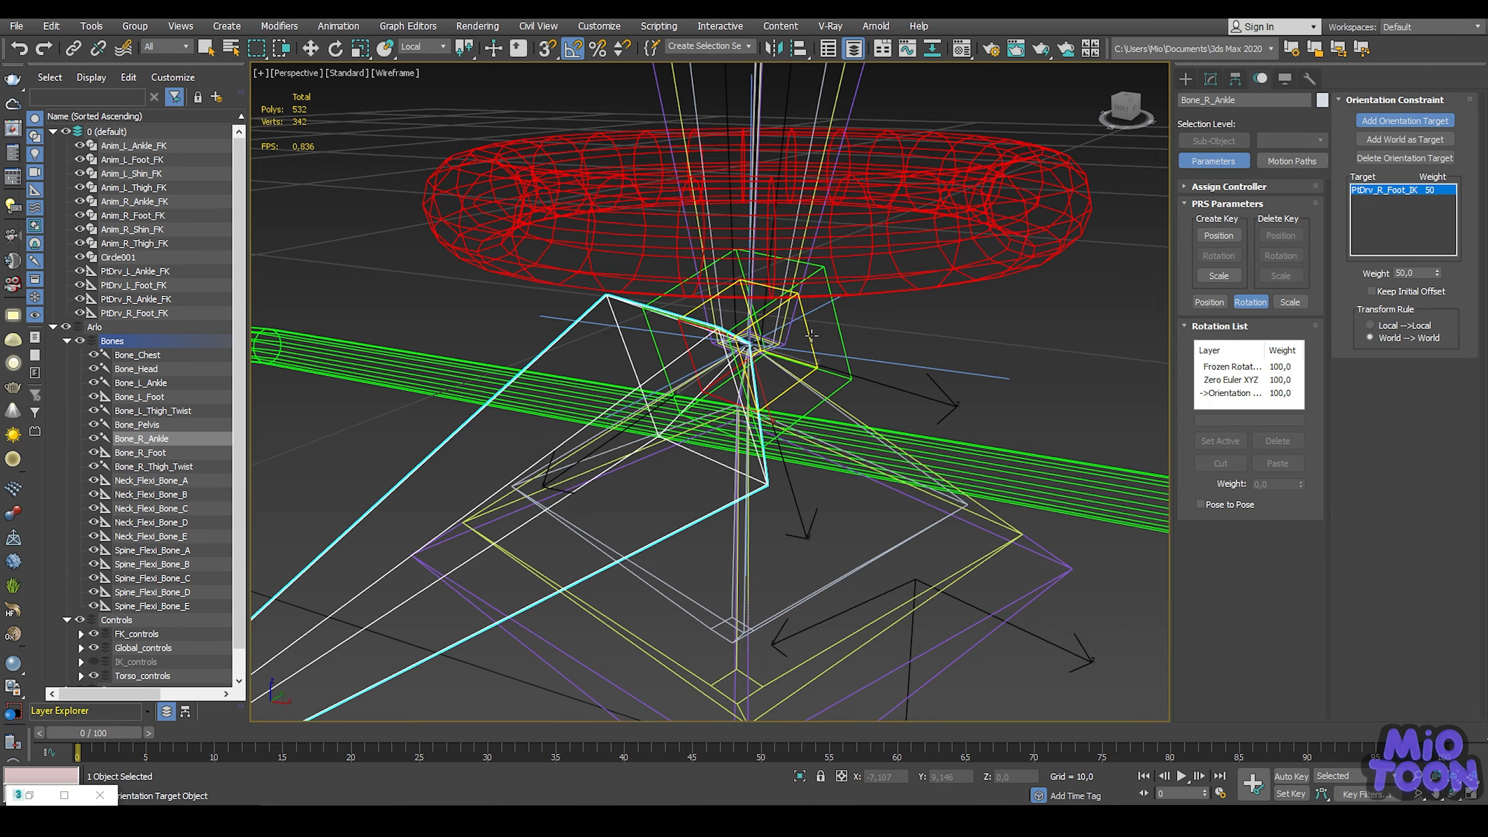
click(811, 335)
Step: Add PtDrv_R_Foot_FK as a second target to the orientation constraint of BnDrv_R_Foot
alt+middle_drag(811, 335, 629, 356)
scroll(565, 408, up, 2)
click(536, 410)
scroll(540, 384, down, 1)
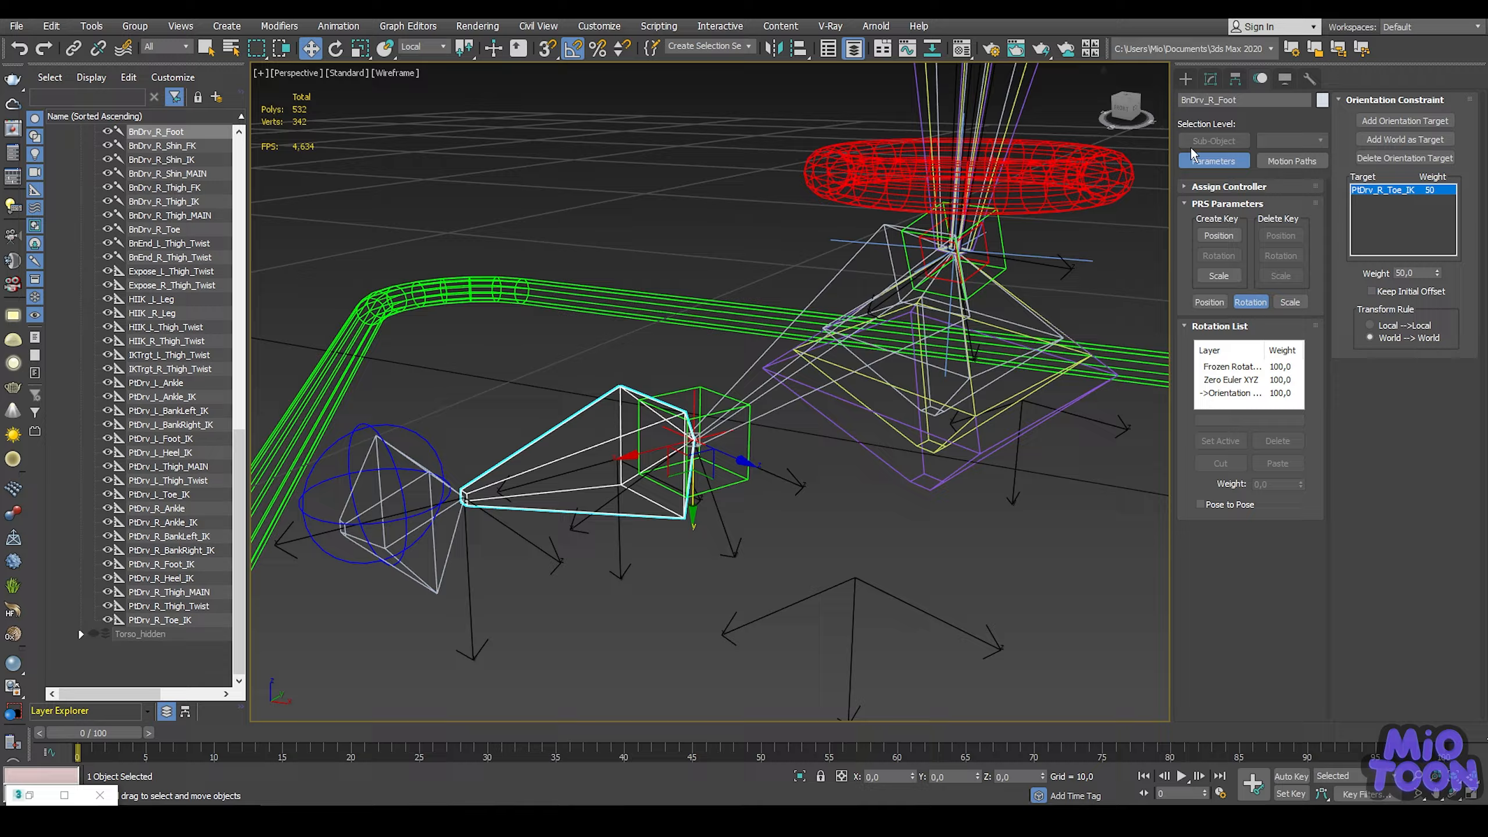
click(1370, 121)
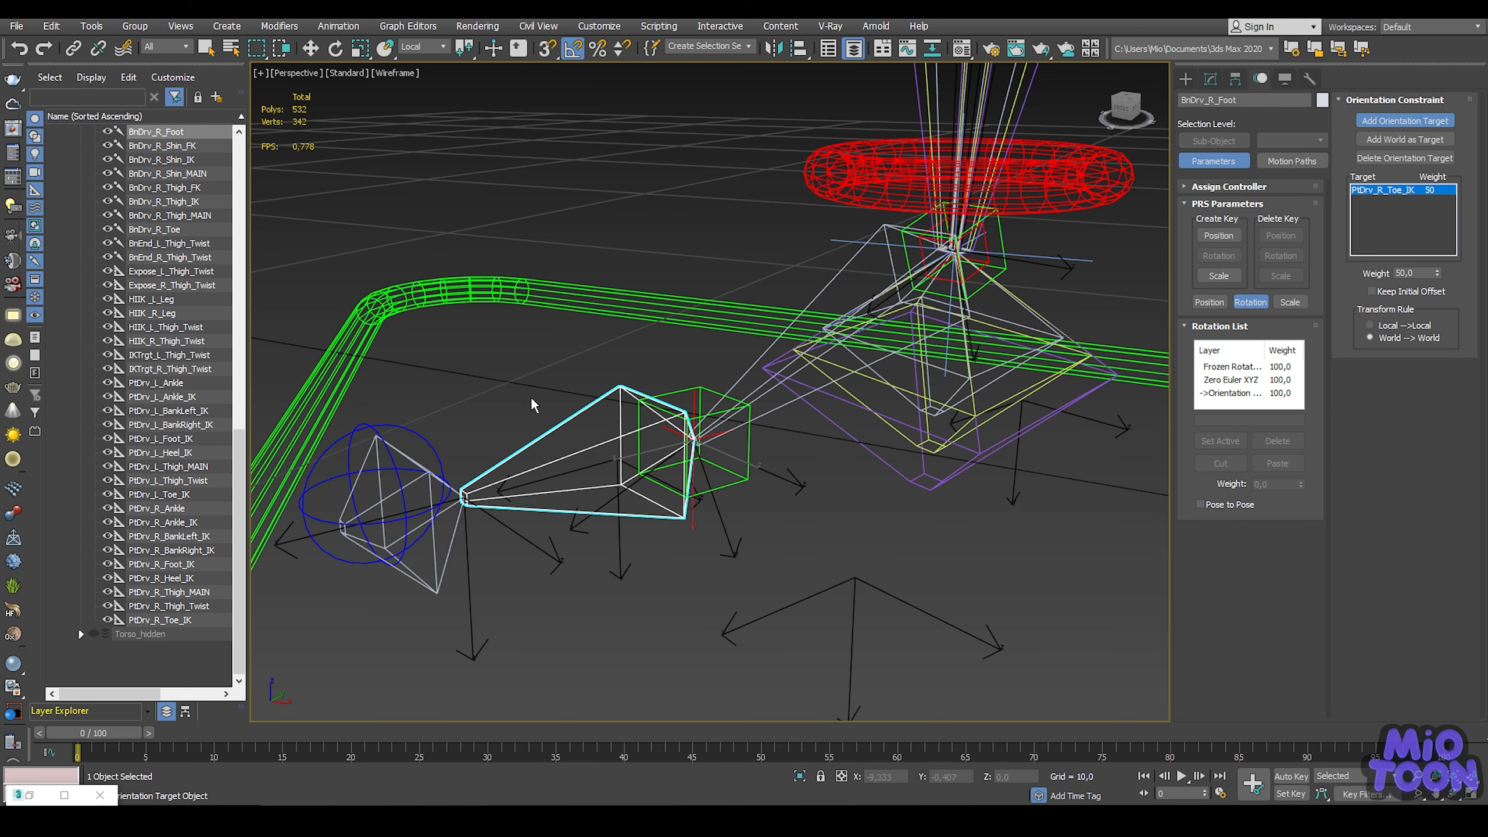
scroll(678, 452, up, 2)
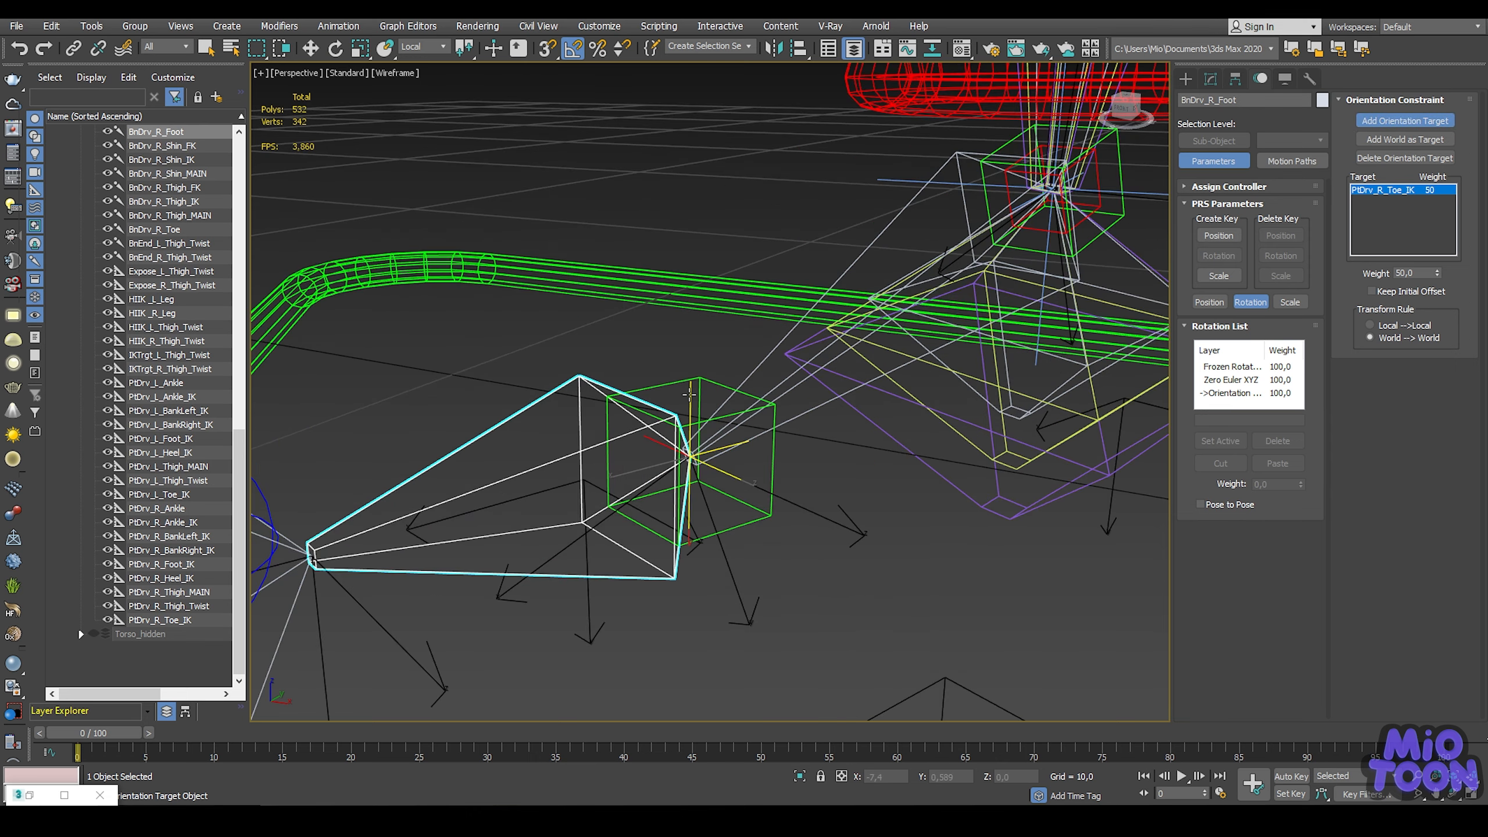
click(689, 394)
scroll(614, 404, down, 3)
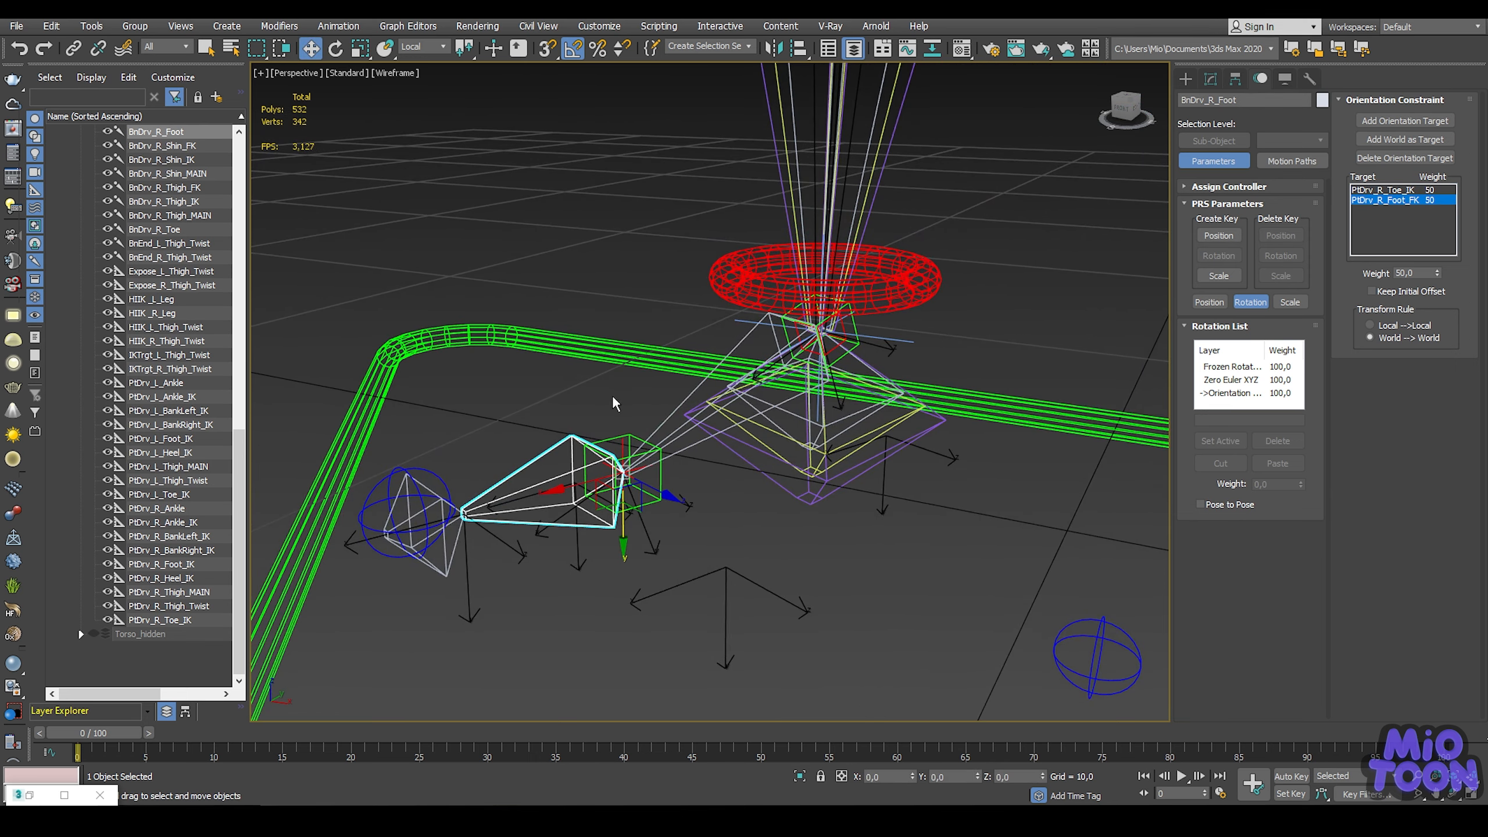
Step: Add PtDrv_R_Foot_FK as a second target to the orientation constraint of the Bone_R_Foot helper
click(628, 430)
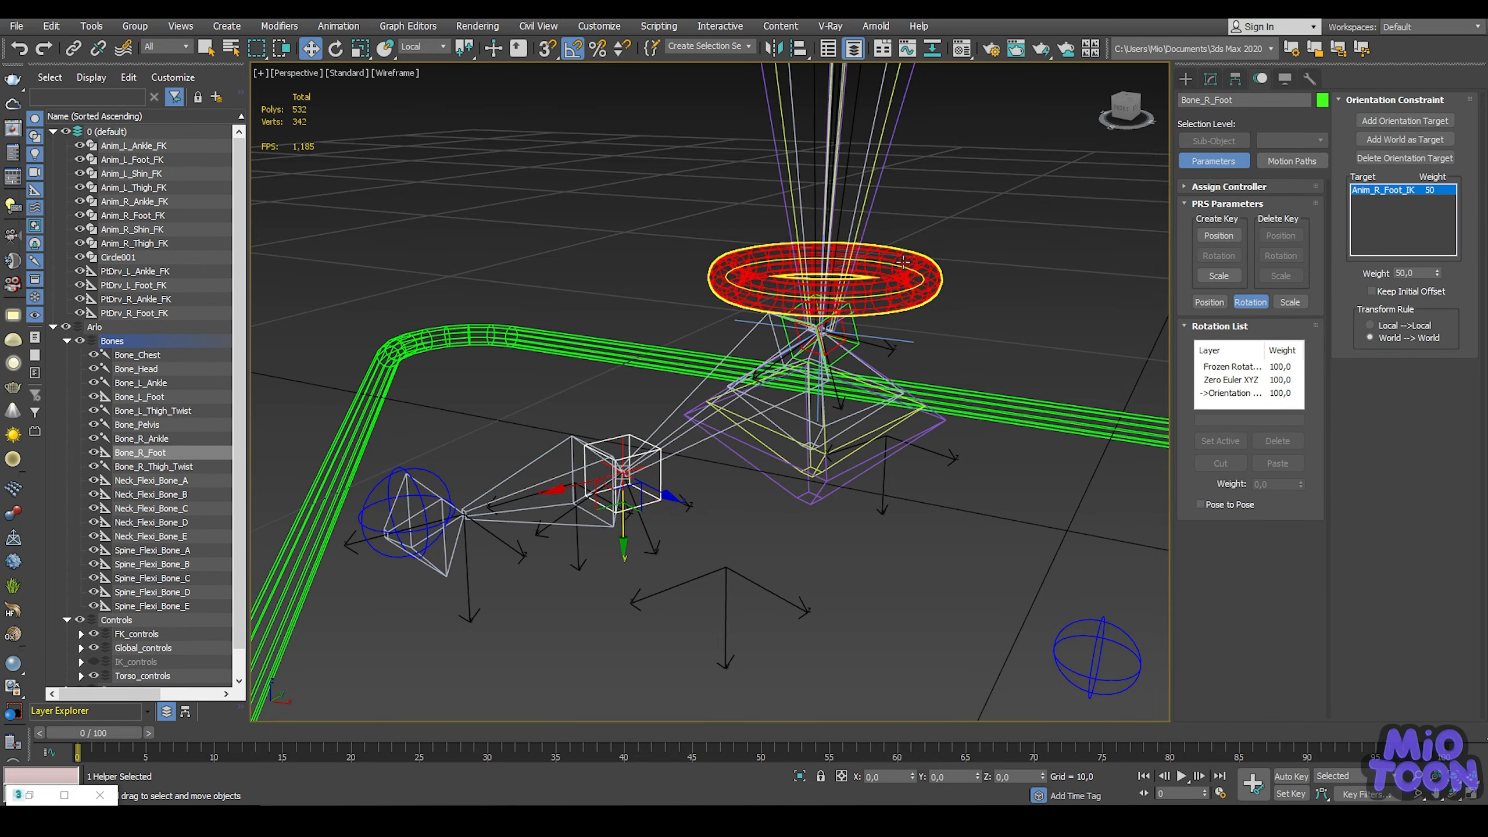
click(1383, 121)
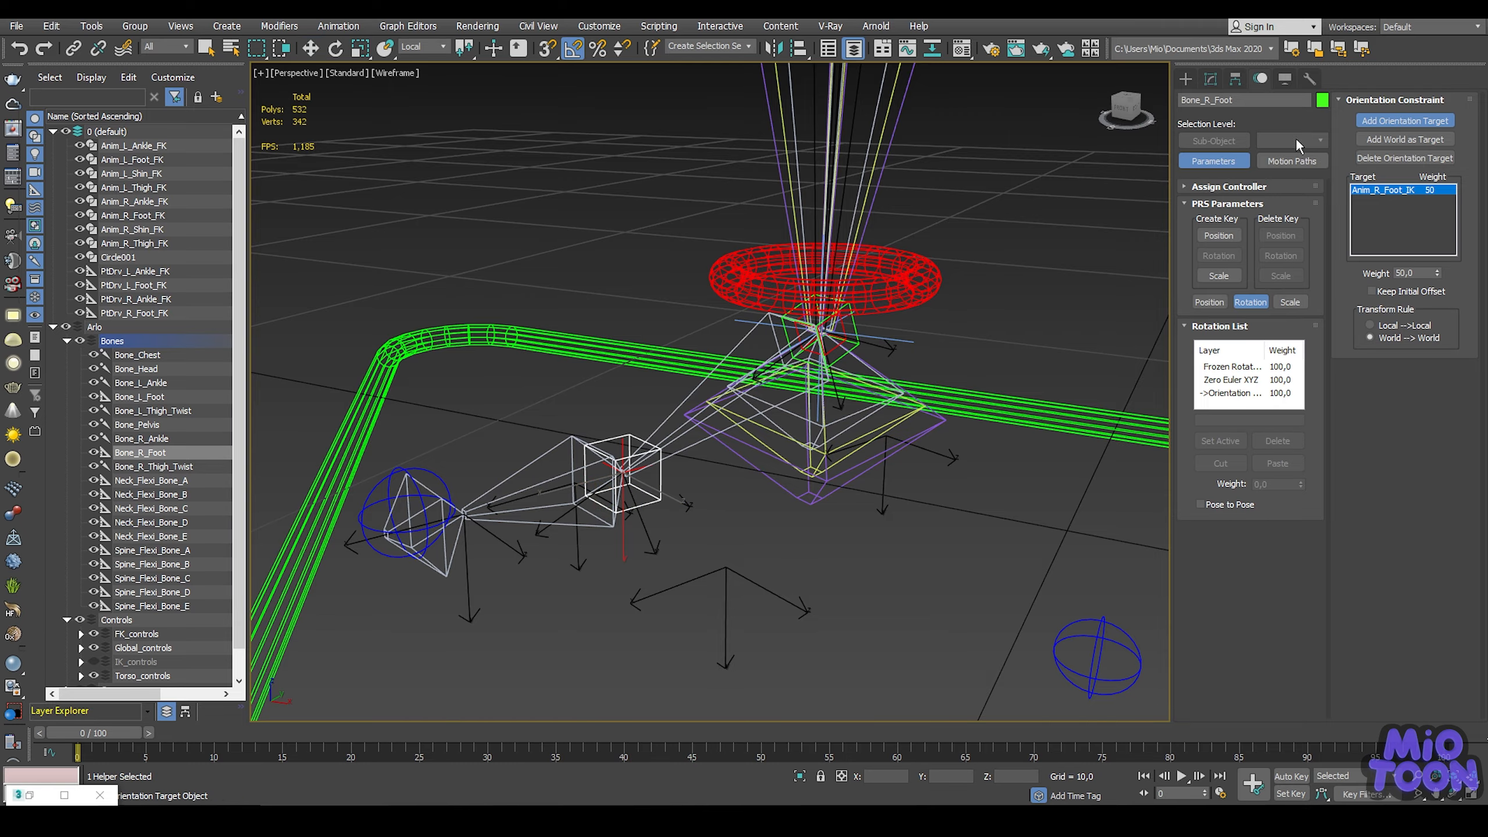
scroll(627, 457, up, 2)
click(613, 494)
key(w)
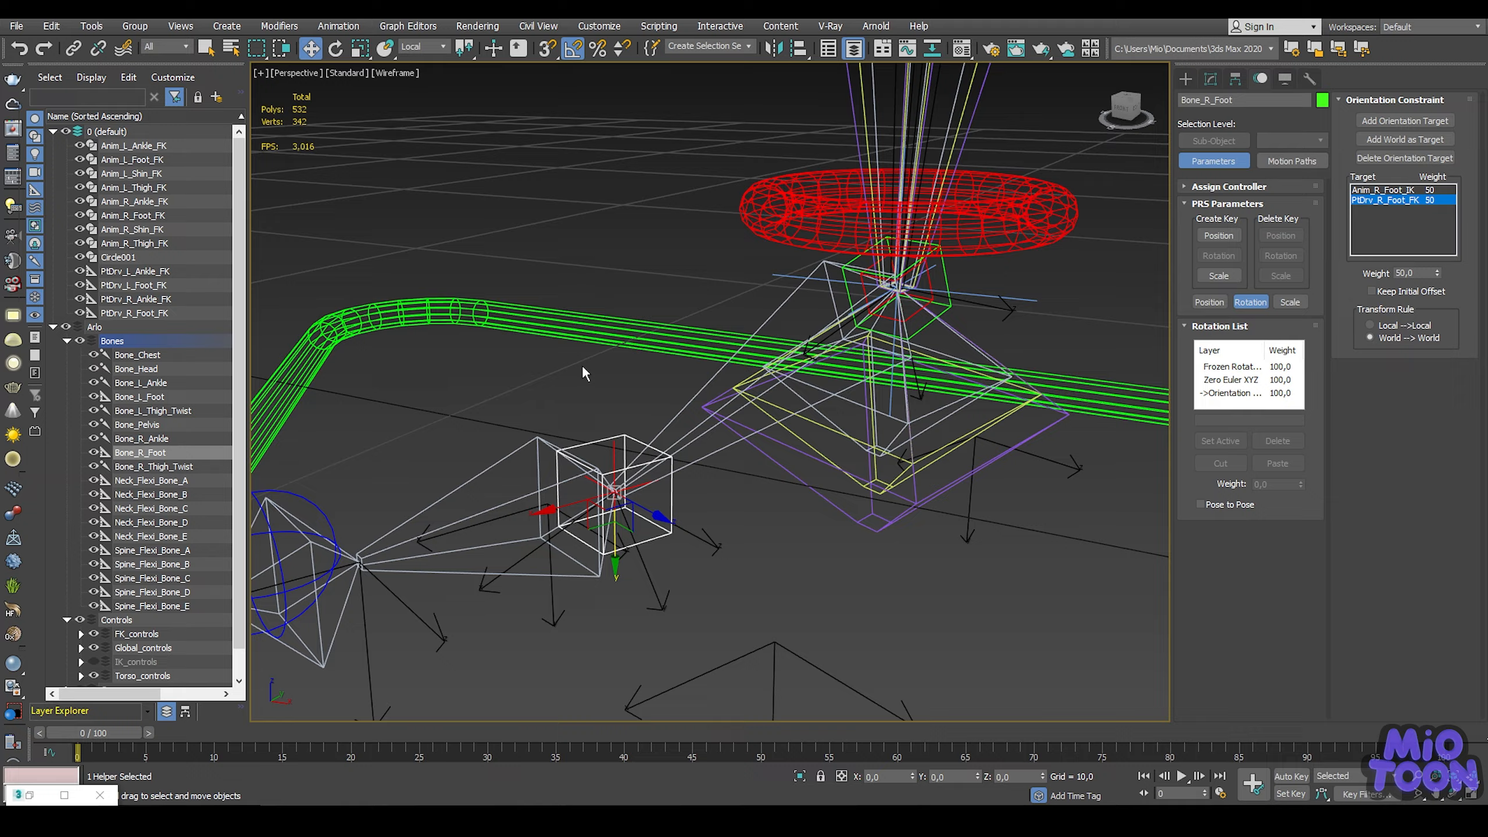
Step: Test the right foot setup by rotating Anim_R_Ankle_FK slightly, and undo the rotation
scroll(571, 343, down, 3)
middle_drag(565, 334, 606, 341)
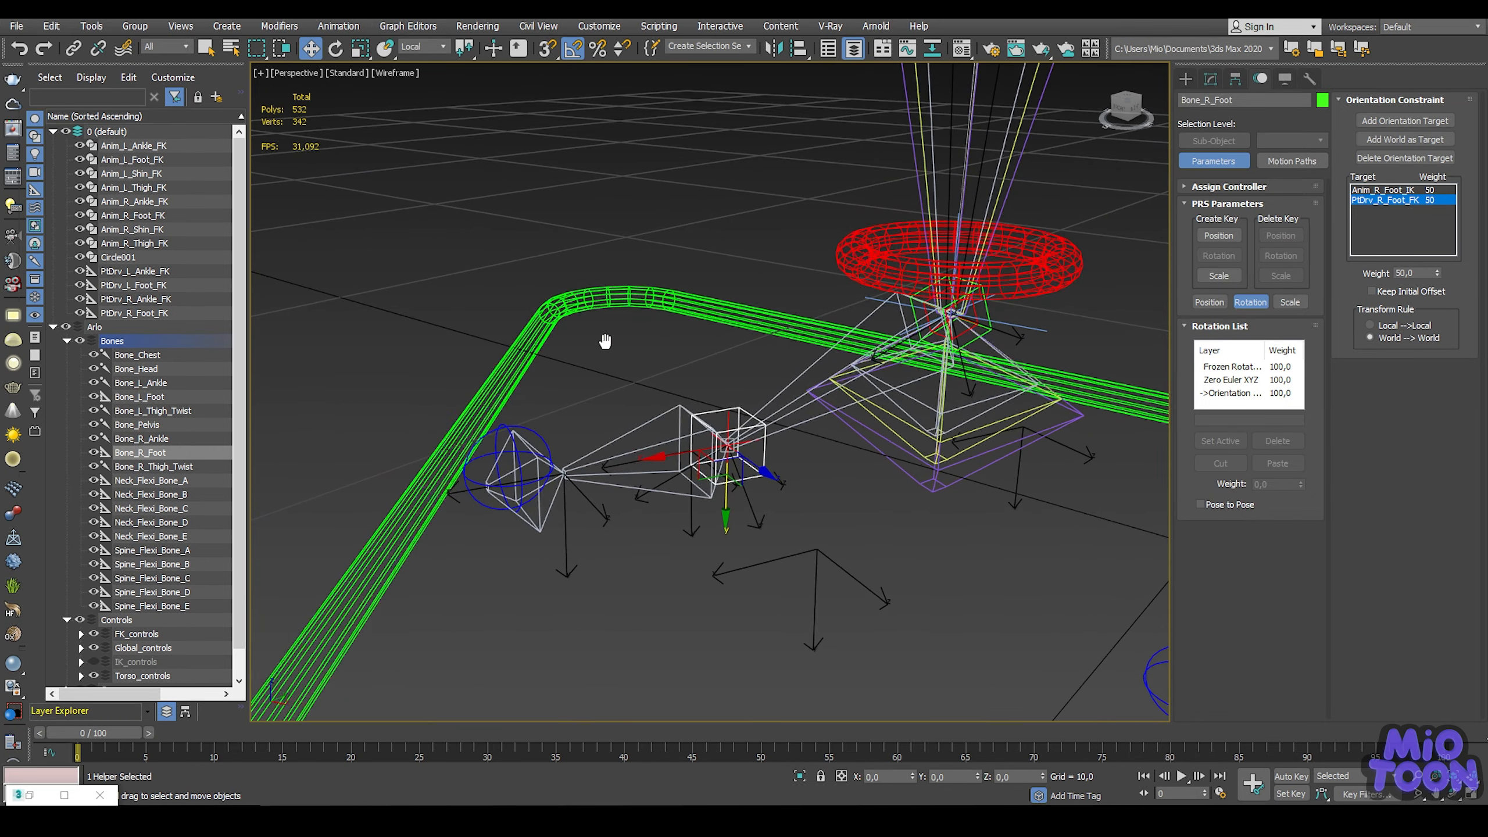
click(875, 258)
key(e)
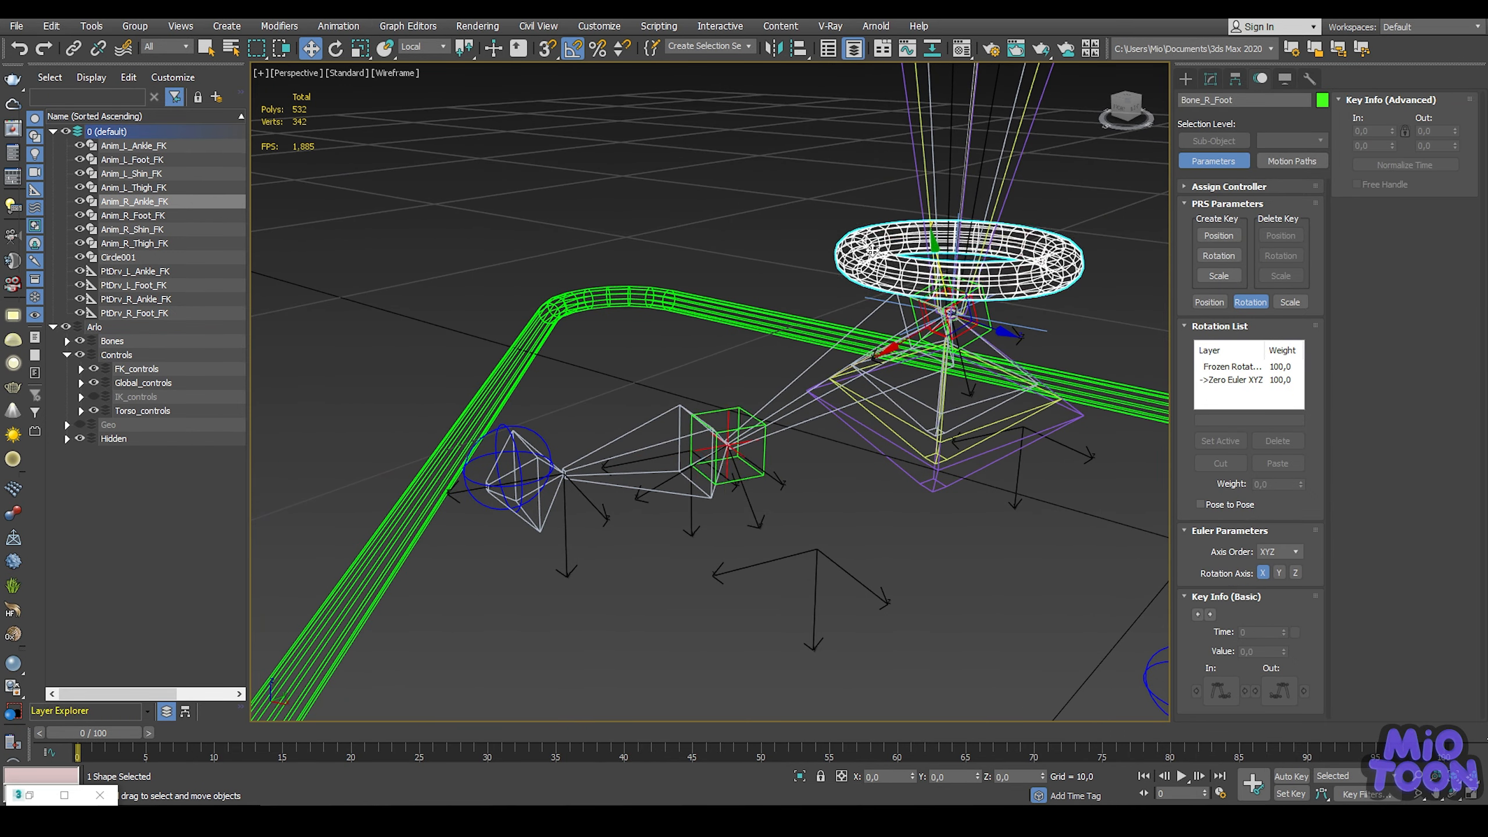
middle_drag(875, 258, 792, 243)
mouse_move(826, 273)
mouse_down()
mouse_move(821, 290)
mouse_move(833, 248)
mouse_up()
key(ctrl+z)
Step: Open the Parameter Wiring dialog and move it clear of the right ankle rig
scroll(761, 331, up, 3)
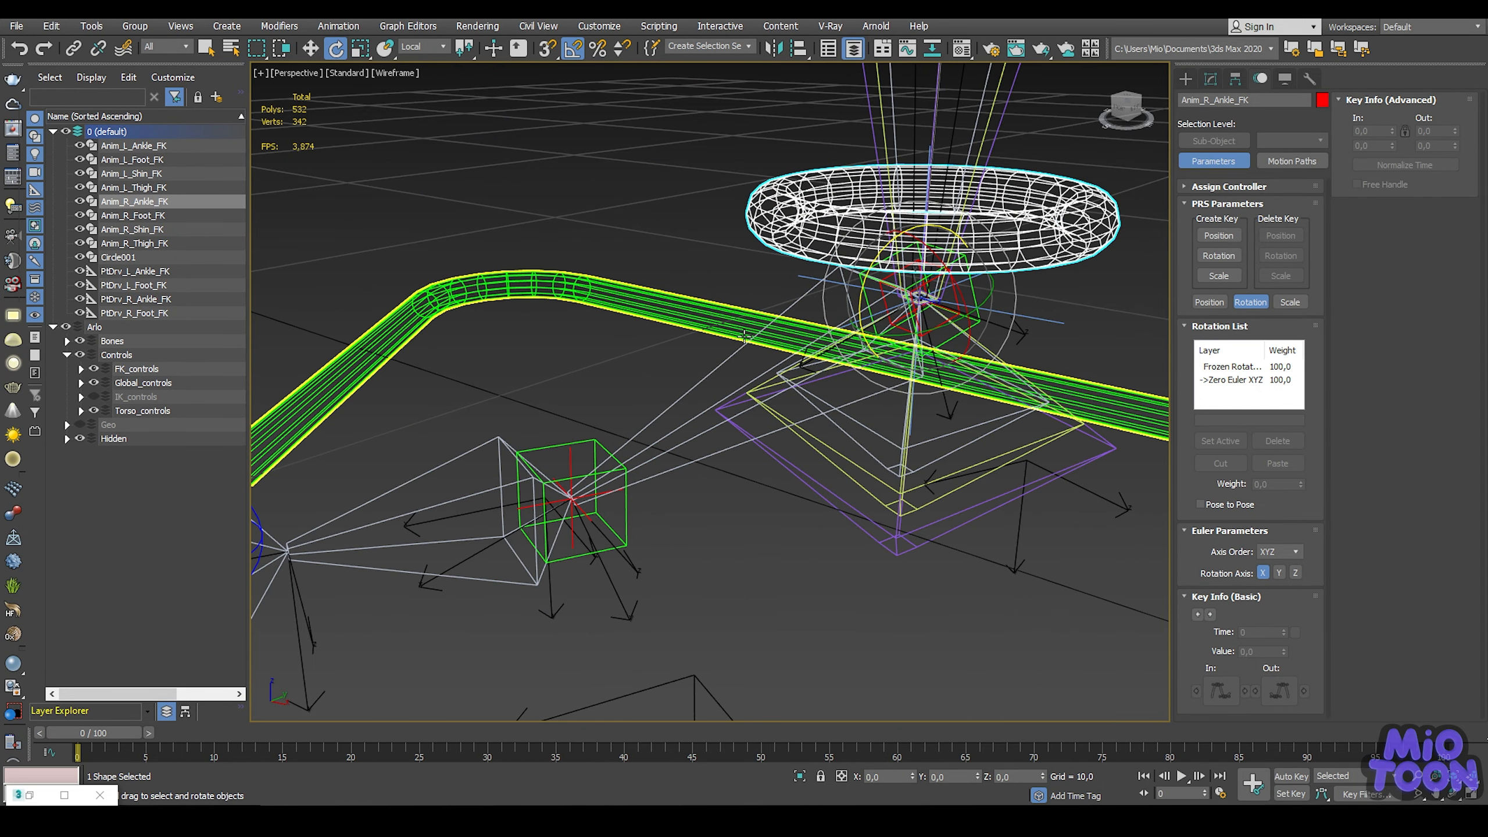
key(alt+5)
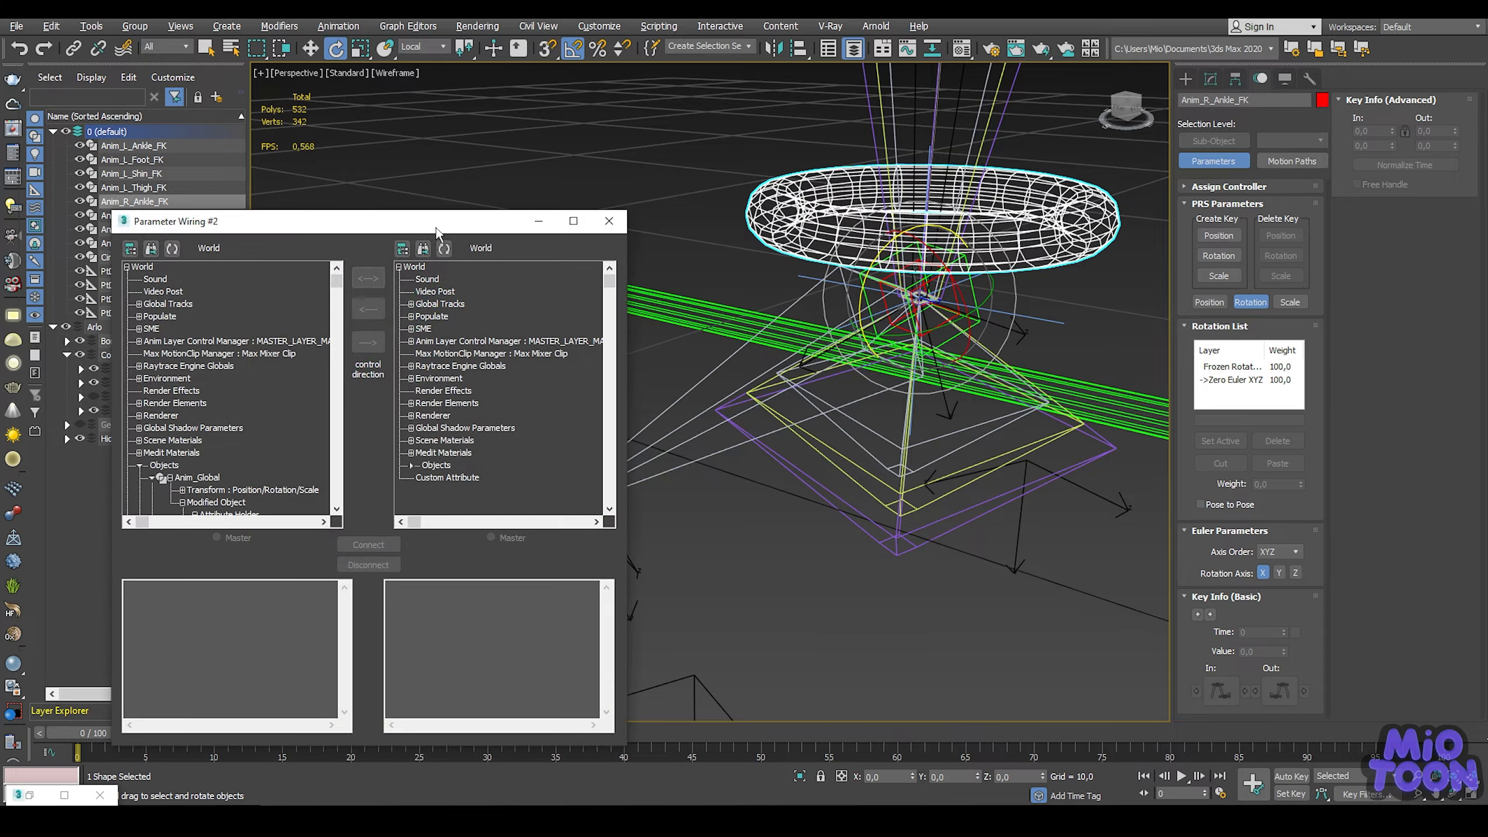
drag(436, 223, 427, 178)
scroll(960, 264, up, 5)
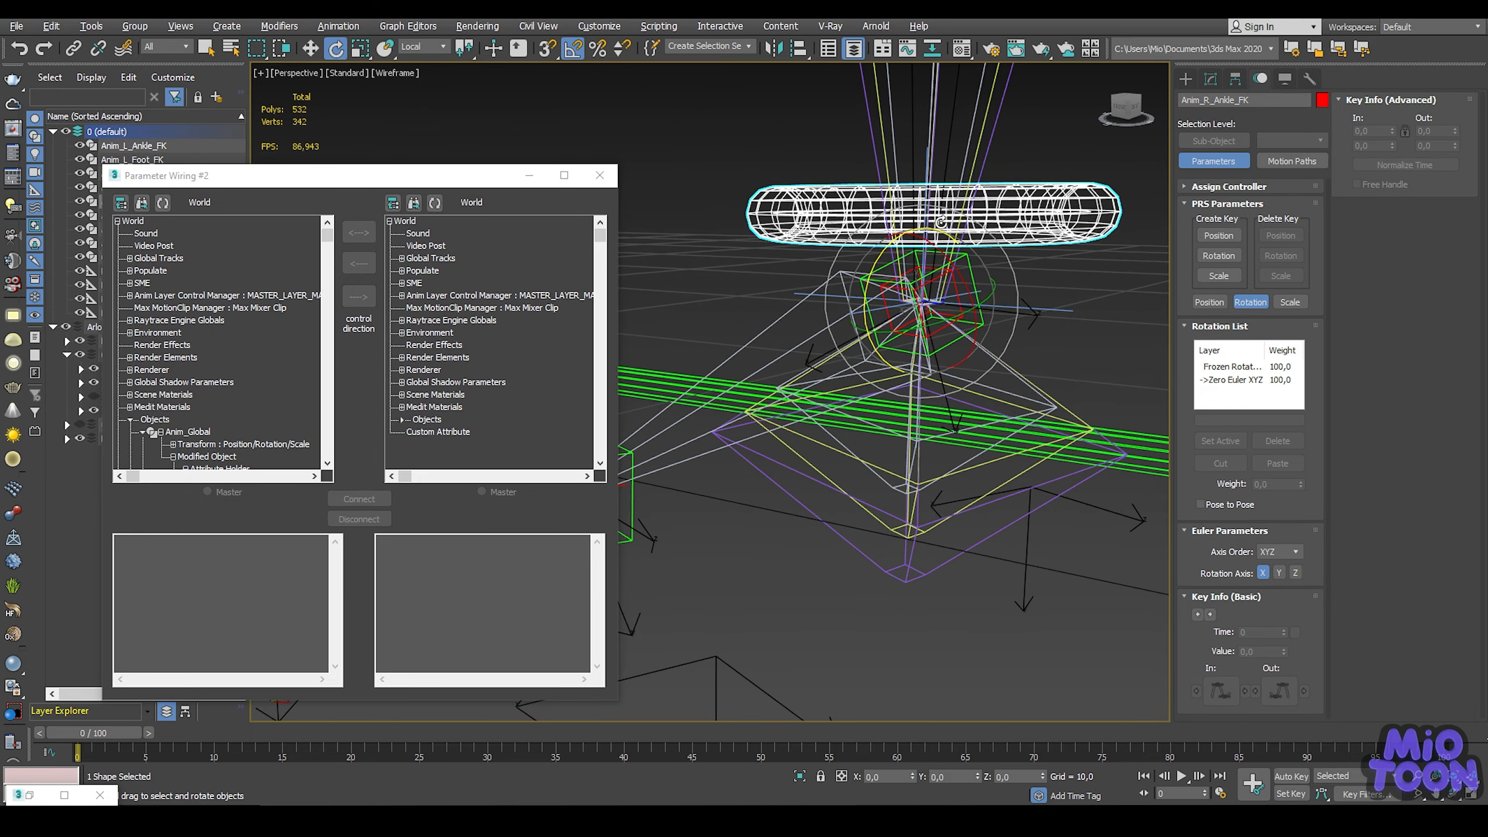
key(q)
click(957, 259)
middle_drag(960, 259, 975, 222)
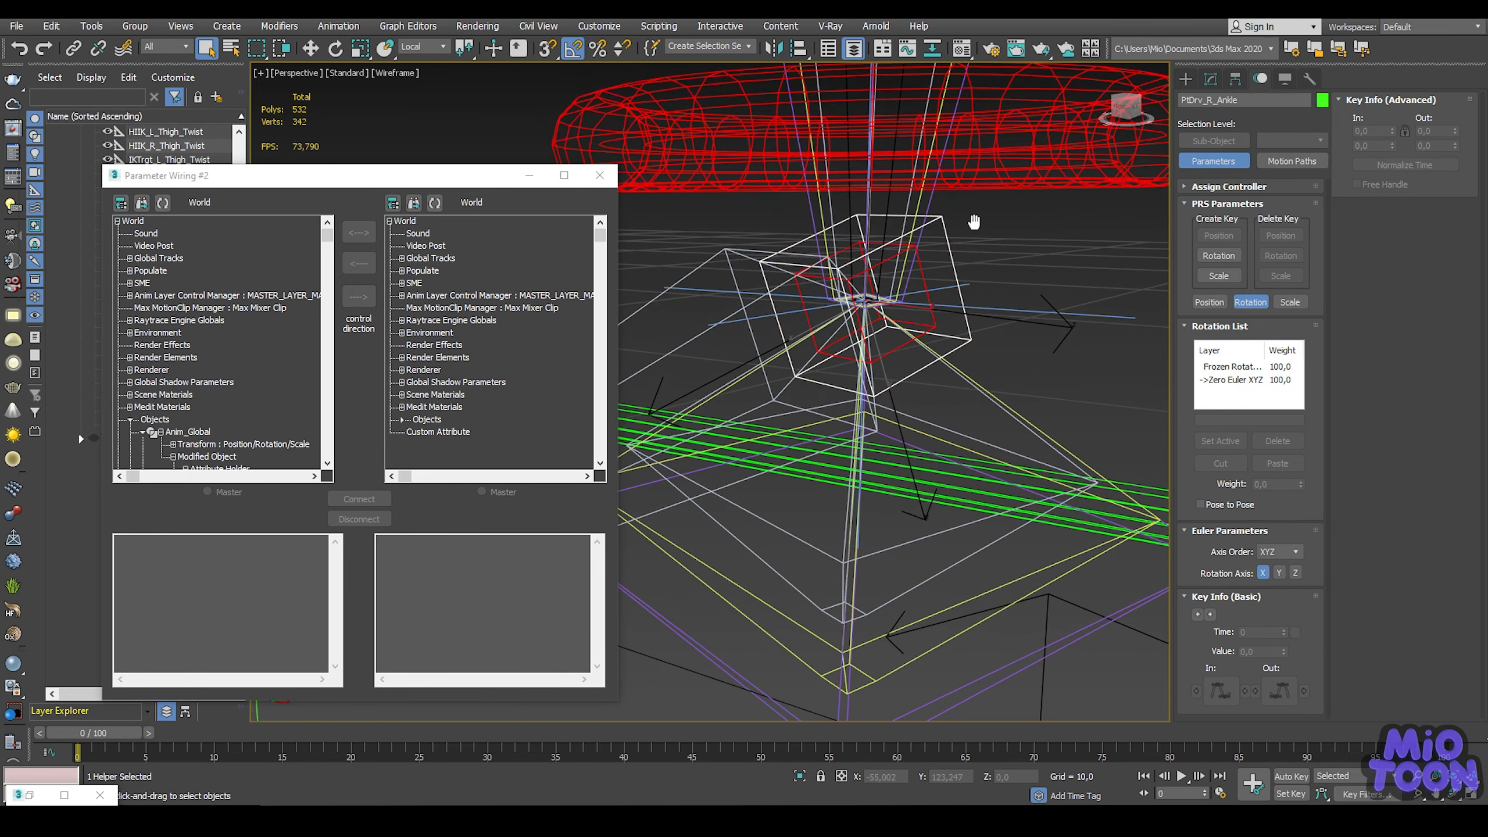
click(163, 204)
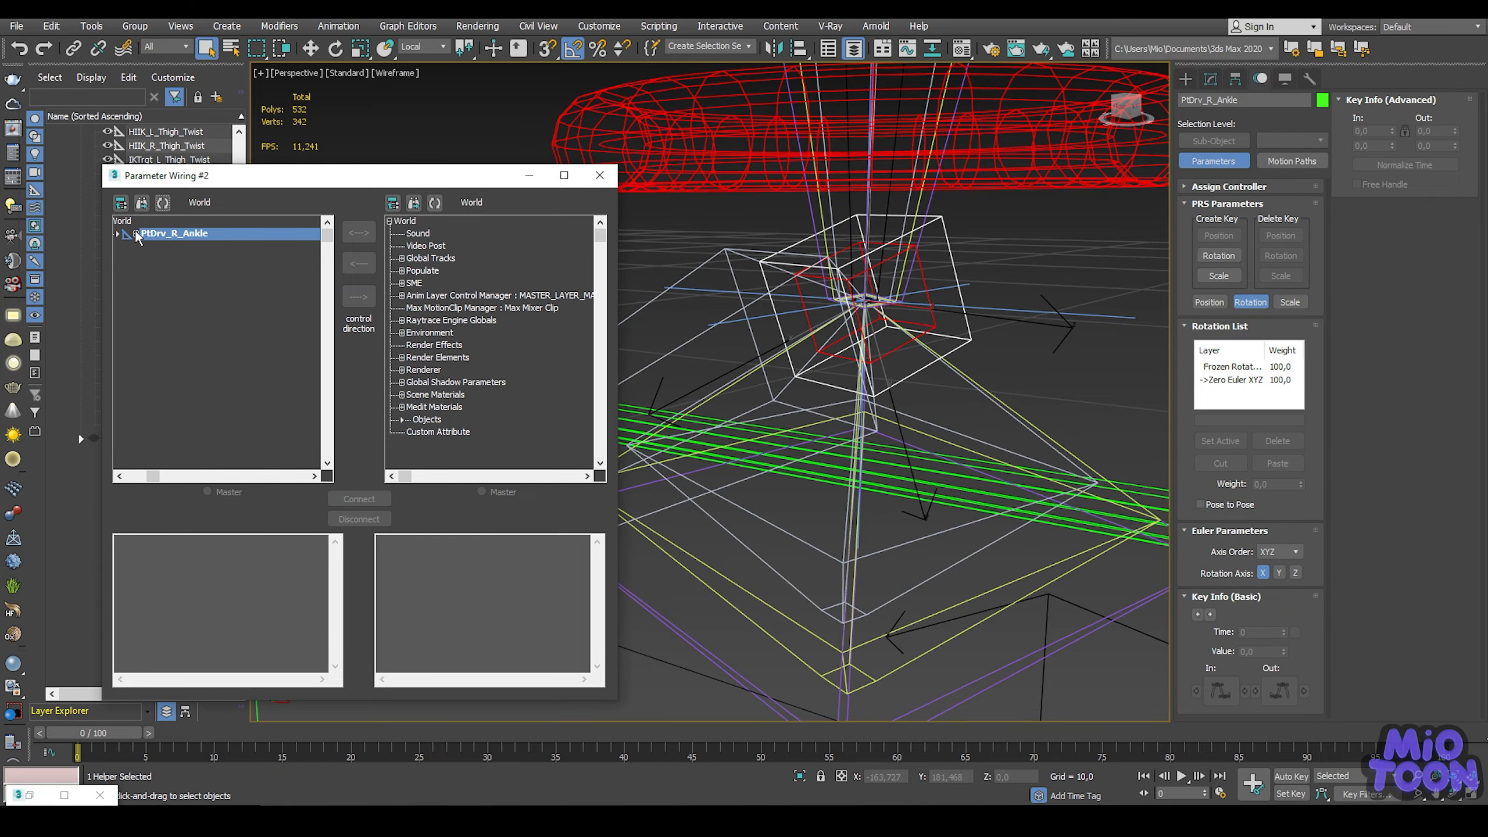
click(136, 233)
click(149, 246)
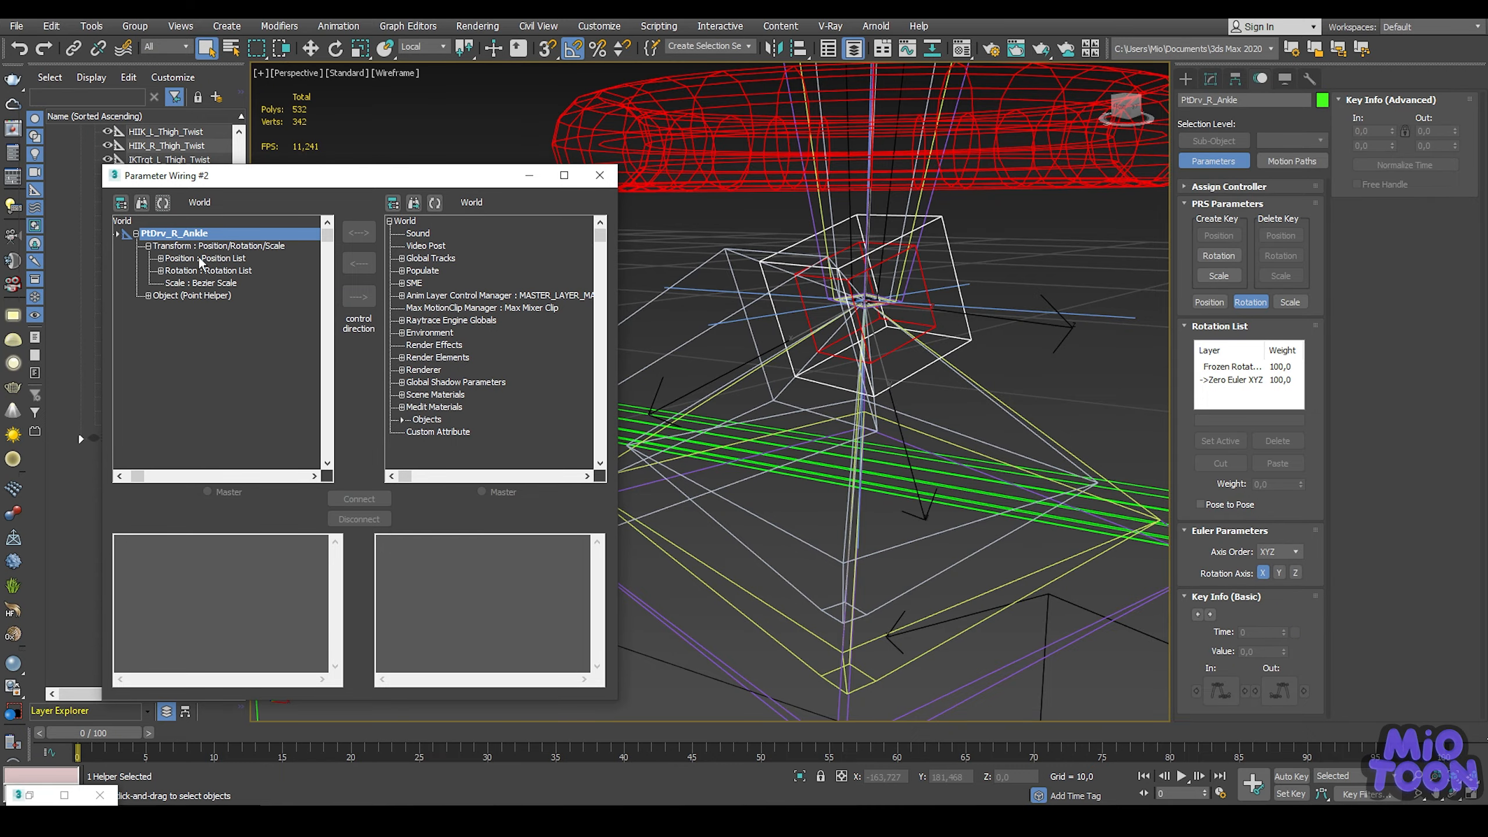
Step: Load Anim_Global as the wiring source, choose its R_Leg_IK custom attribute, and collapse the Anim_Pelvis branch
scroll(869, 272, down, 3)
alt+middle_drag(955, 269, 1082, 378)
drag(1113, 418, 1114, 420)
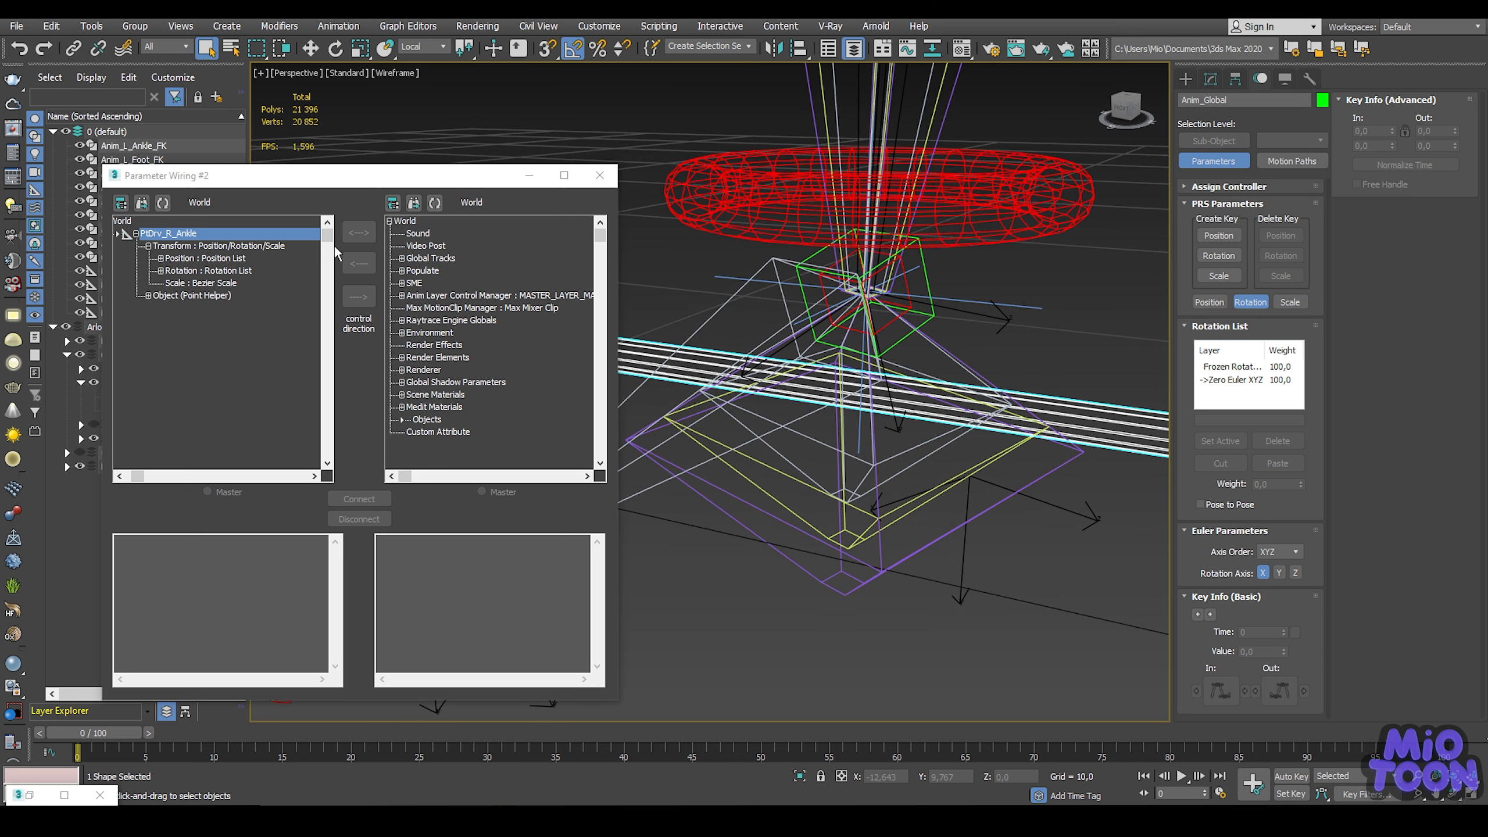
click(164, 203)
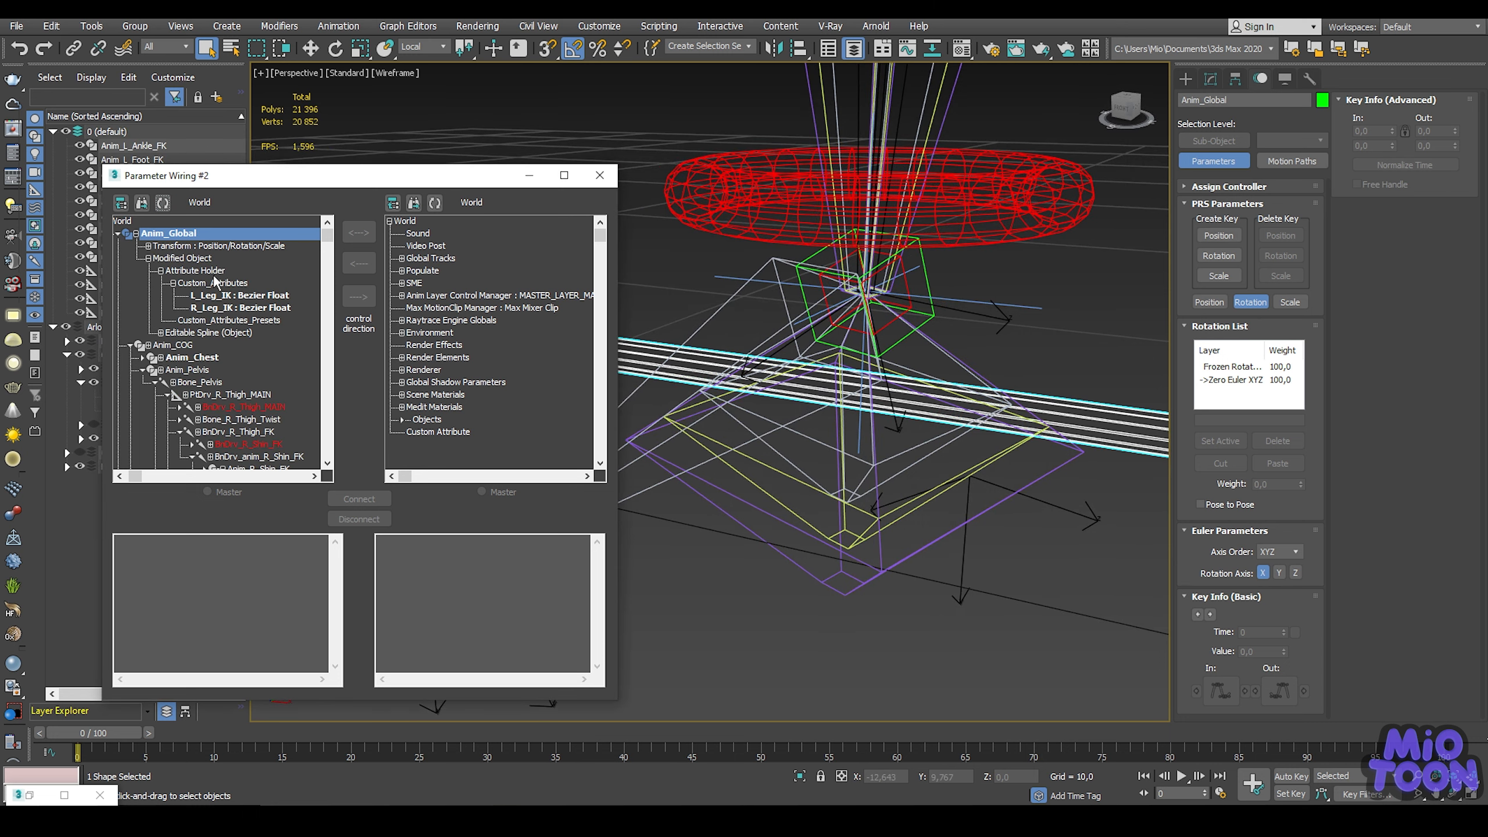
click(233, 308)
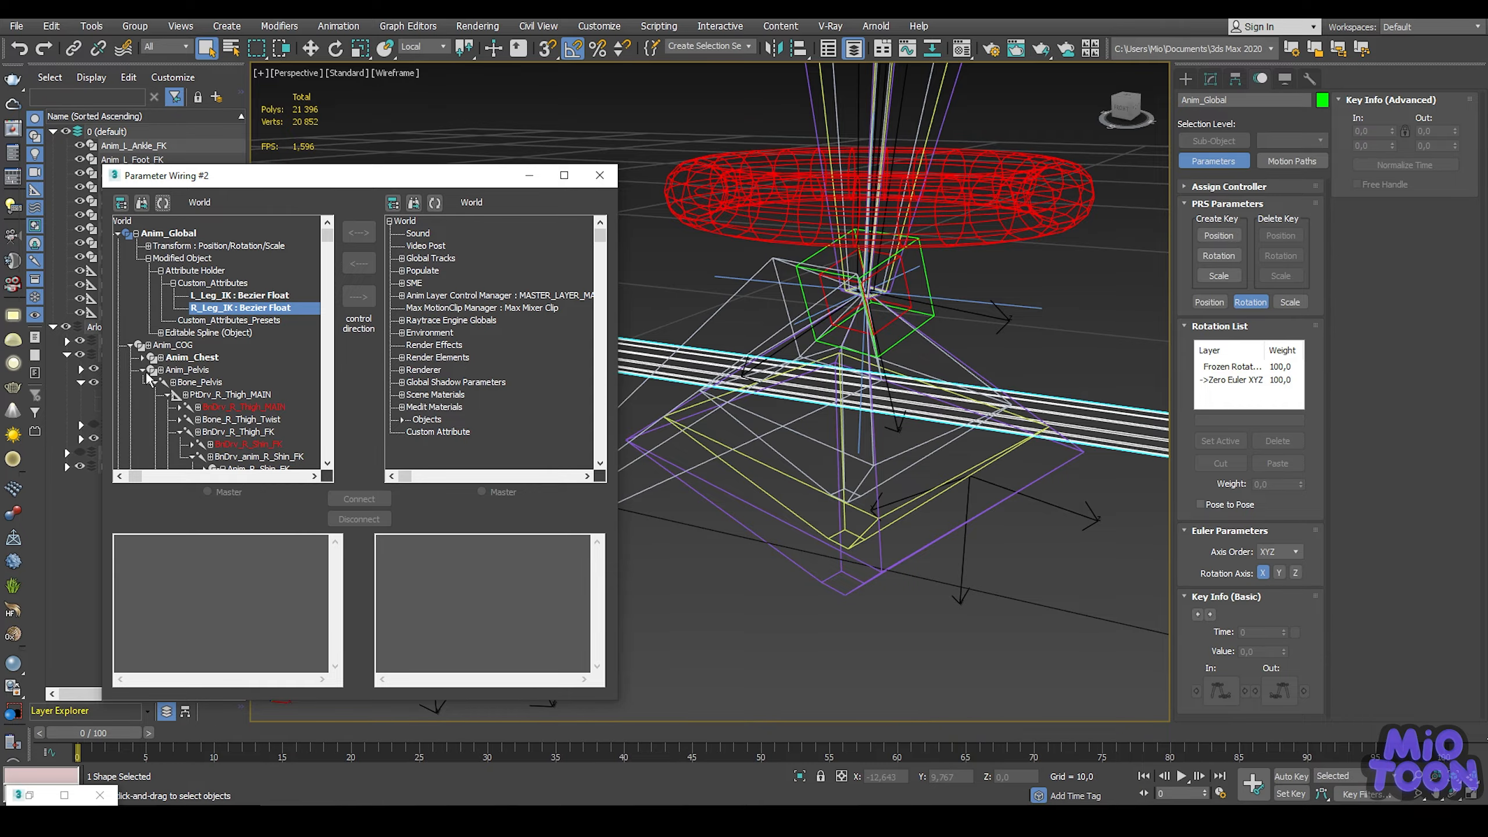
click(143, 370)
Step: Load PtDrv_R_Ankle as the wiring target and expand its Position List down to the Position Constraint weights
middle_drag(914, 281, 960, 231)
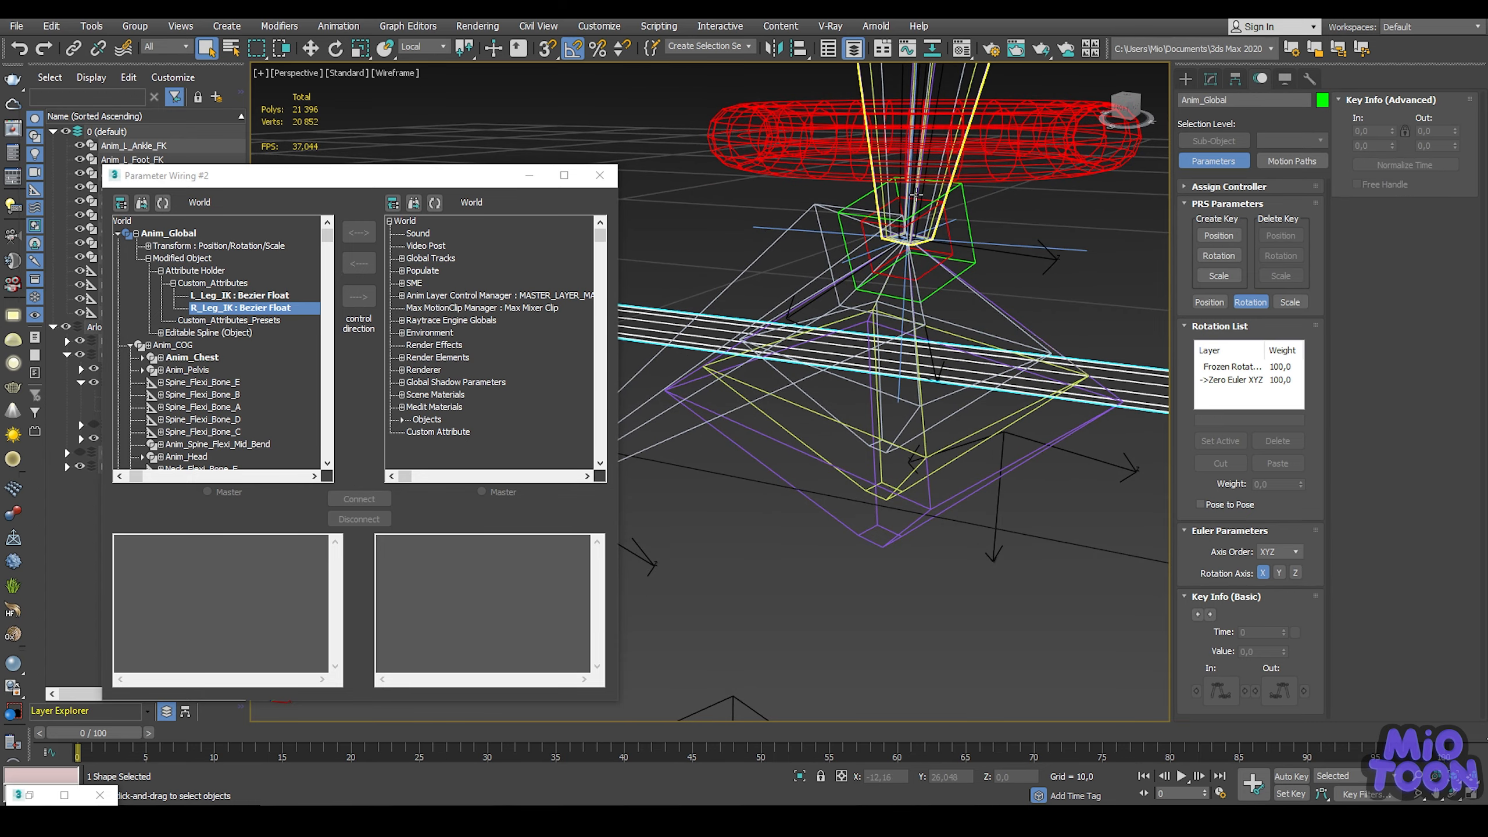
scroll(908, 226, up, 5)
scroll(1029, 187, down, 4)
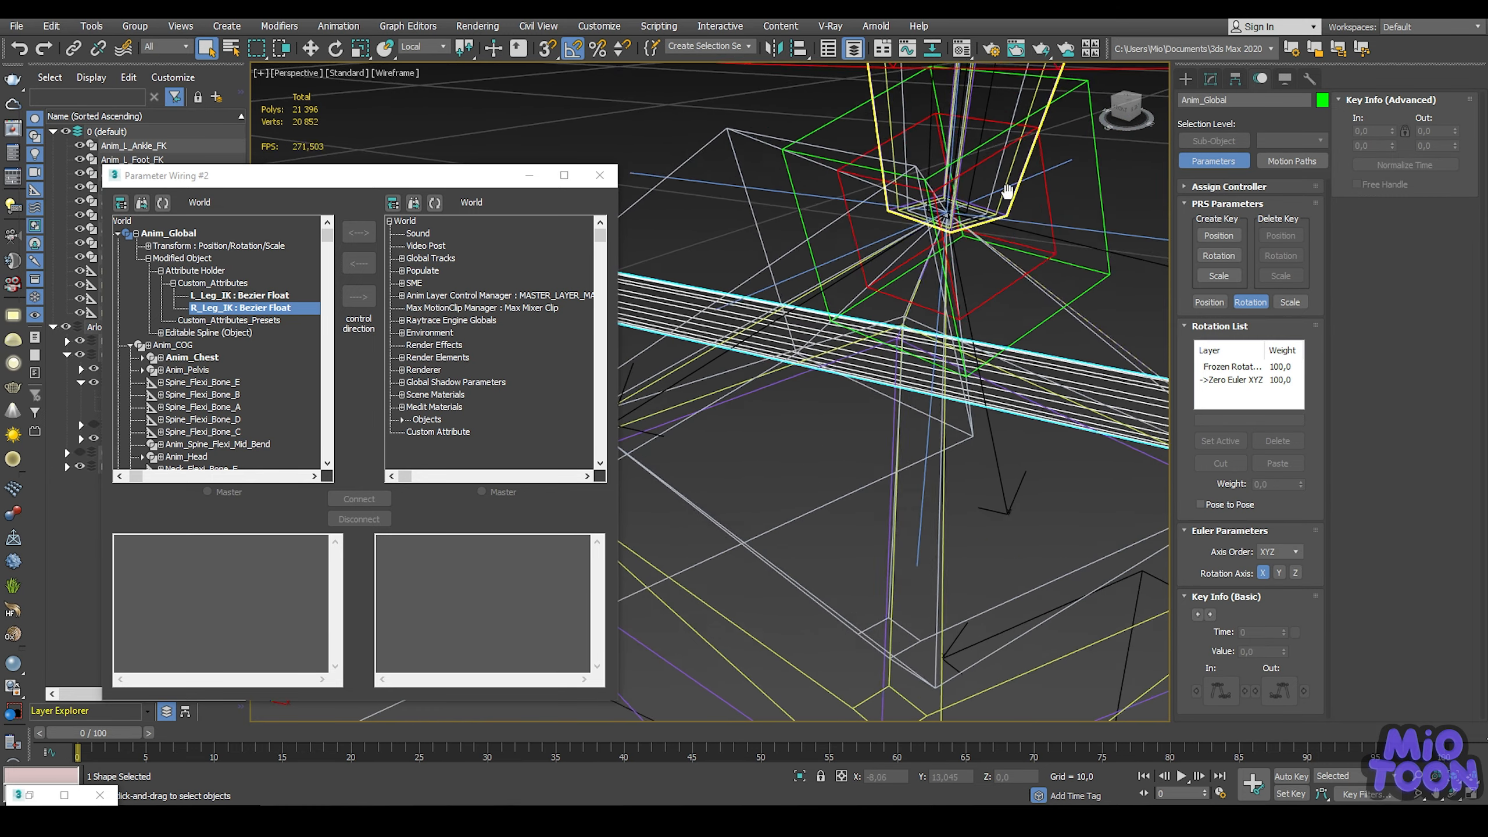
click(1034, 201)
scroll(1033, 201, down, 3)
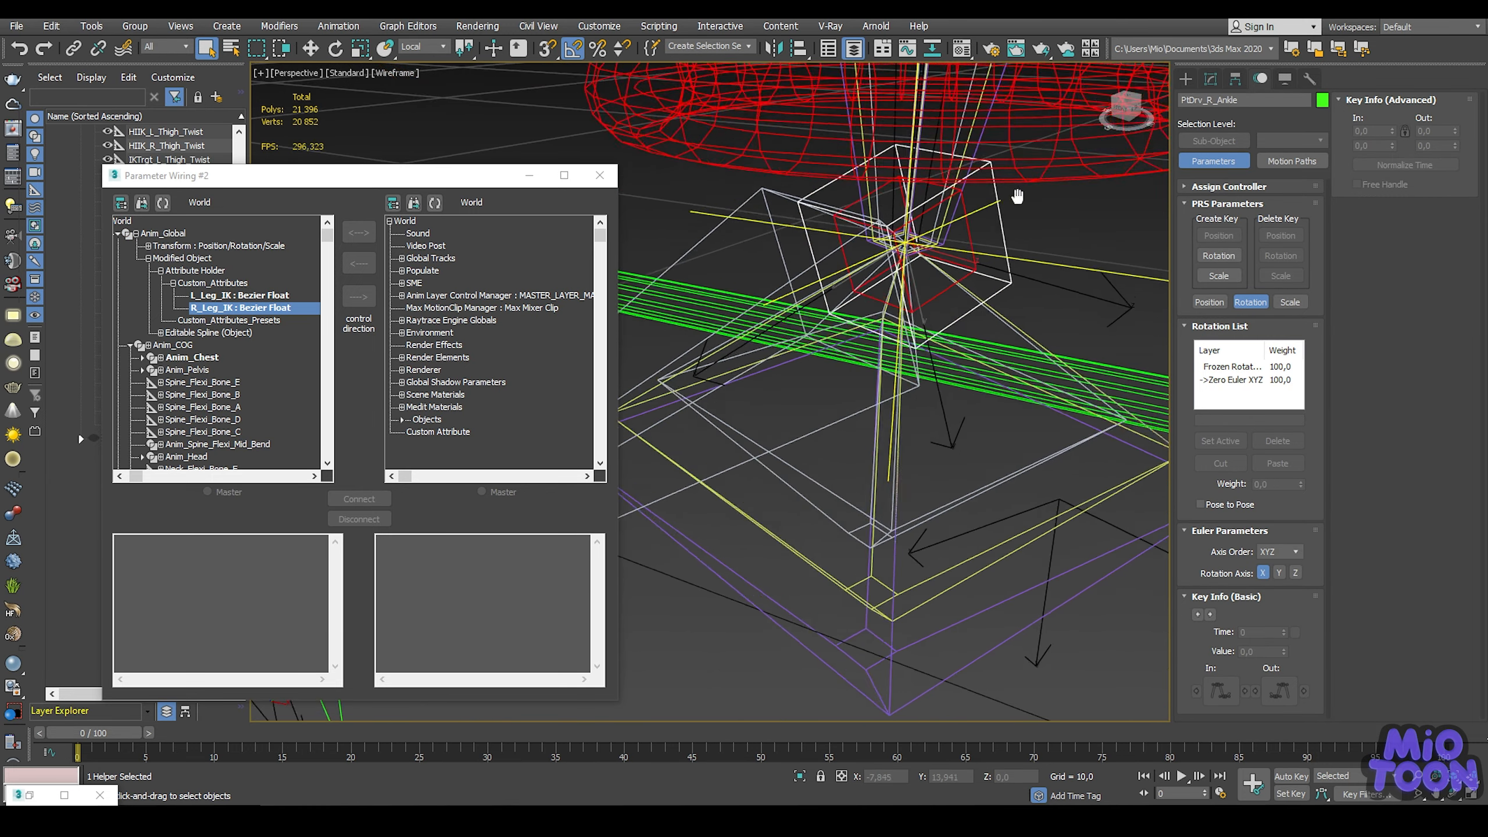
click(434, 204)
click(408, 233)
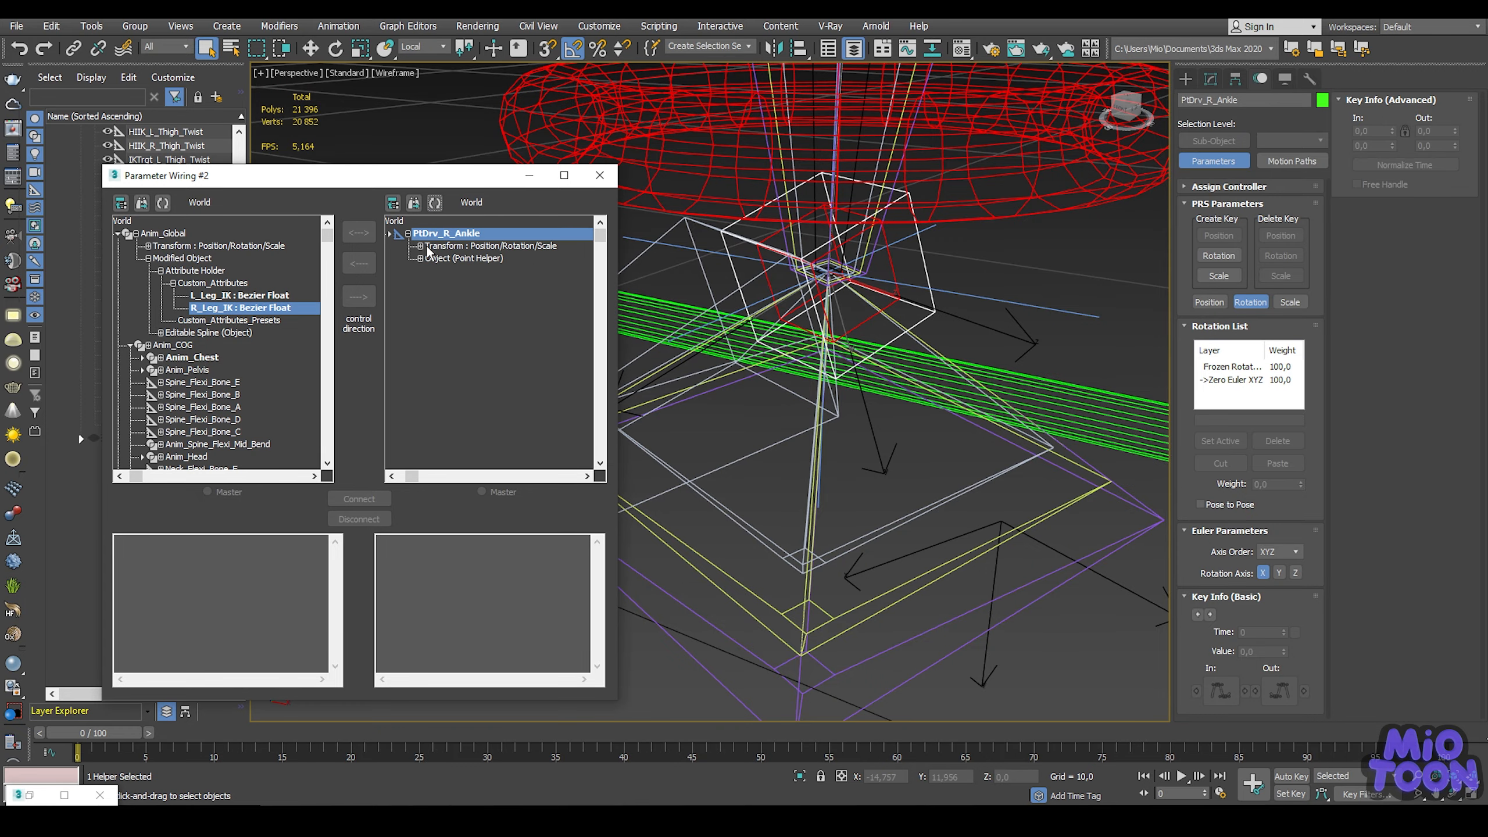
click(421, 246)
click(433, 258)
click(446, 295)
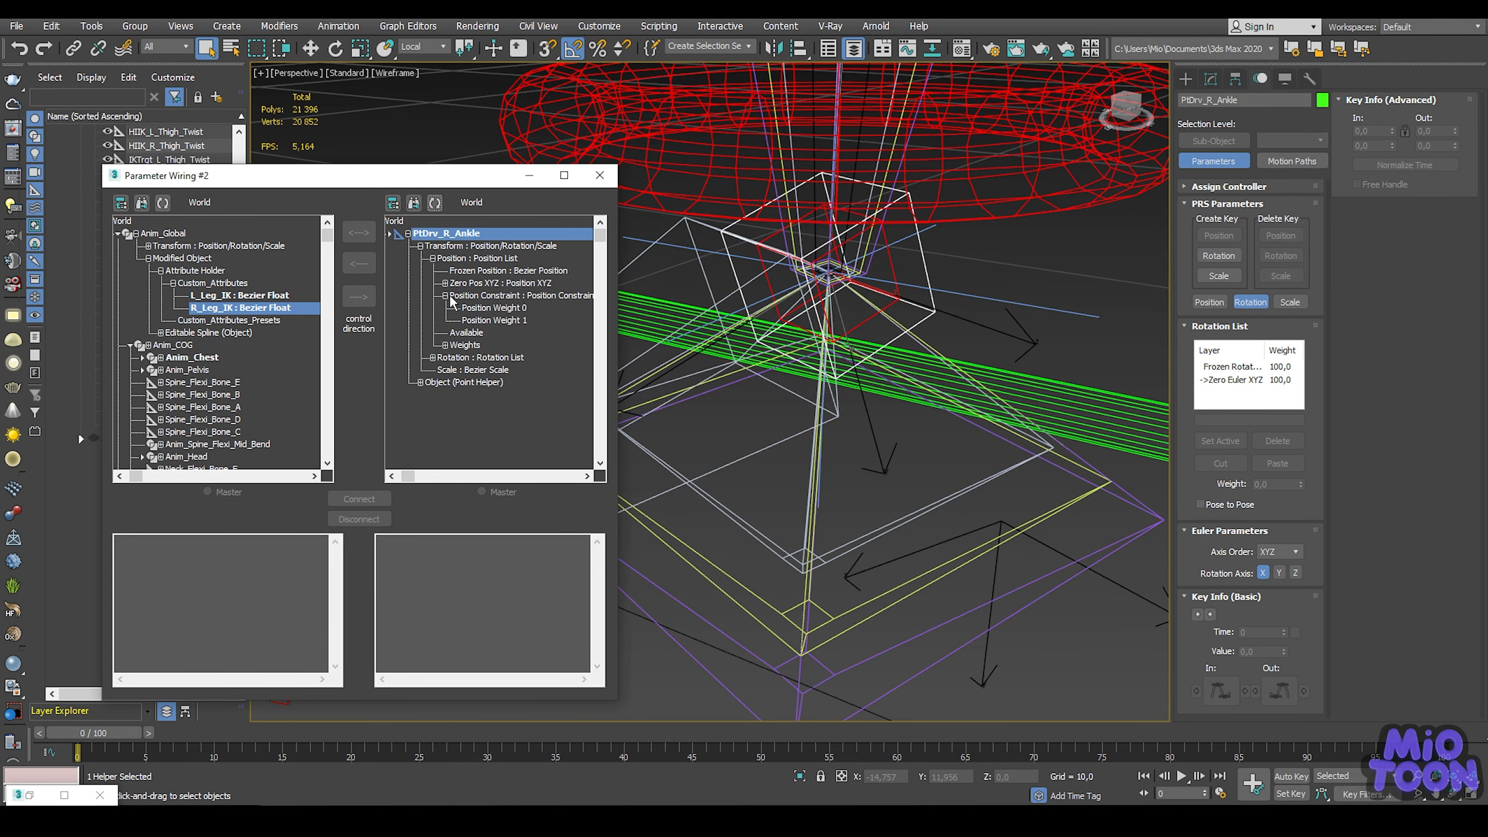
Step: Wire R_Leg_IK one-way to PtDrv_R_Ankle's Position Weight 0, and to Position Weight 1 with the expression 1 - R_Leg_IK
click(486, 307)
click(359, 297)
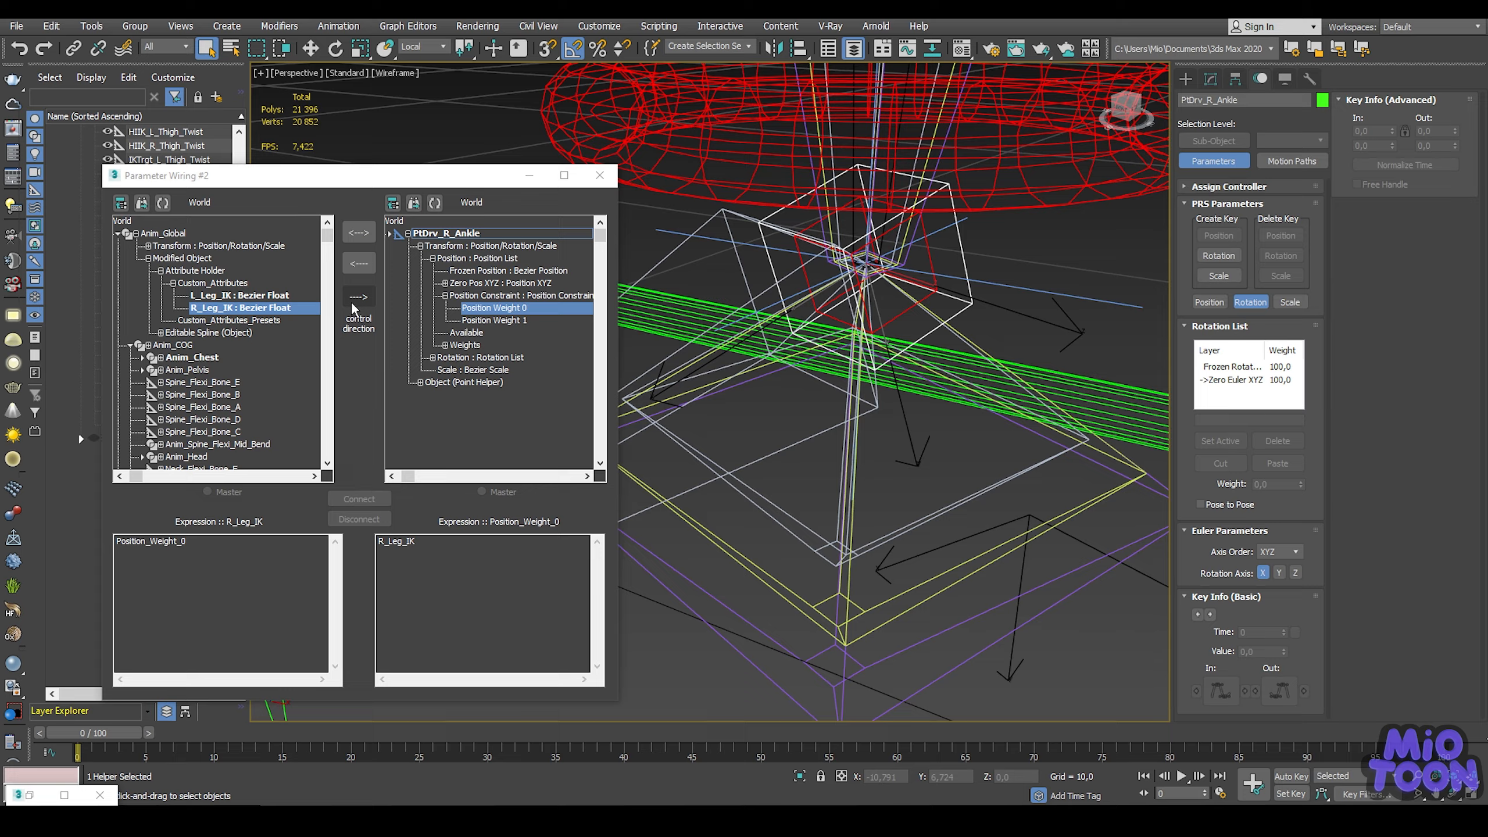
click(358, 499)
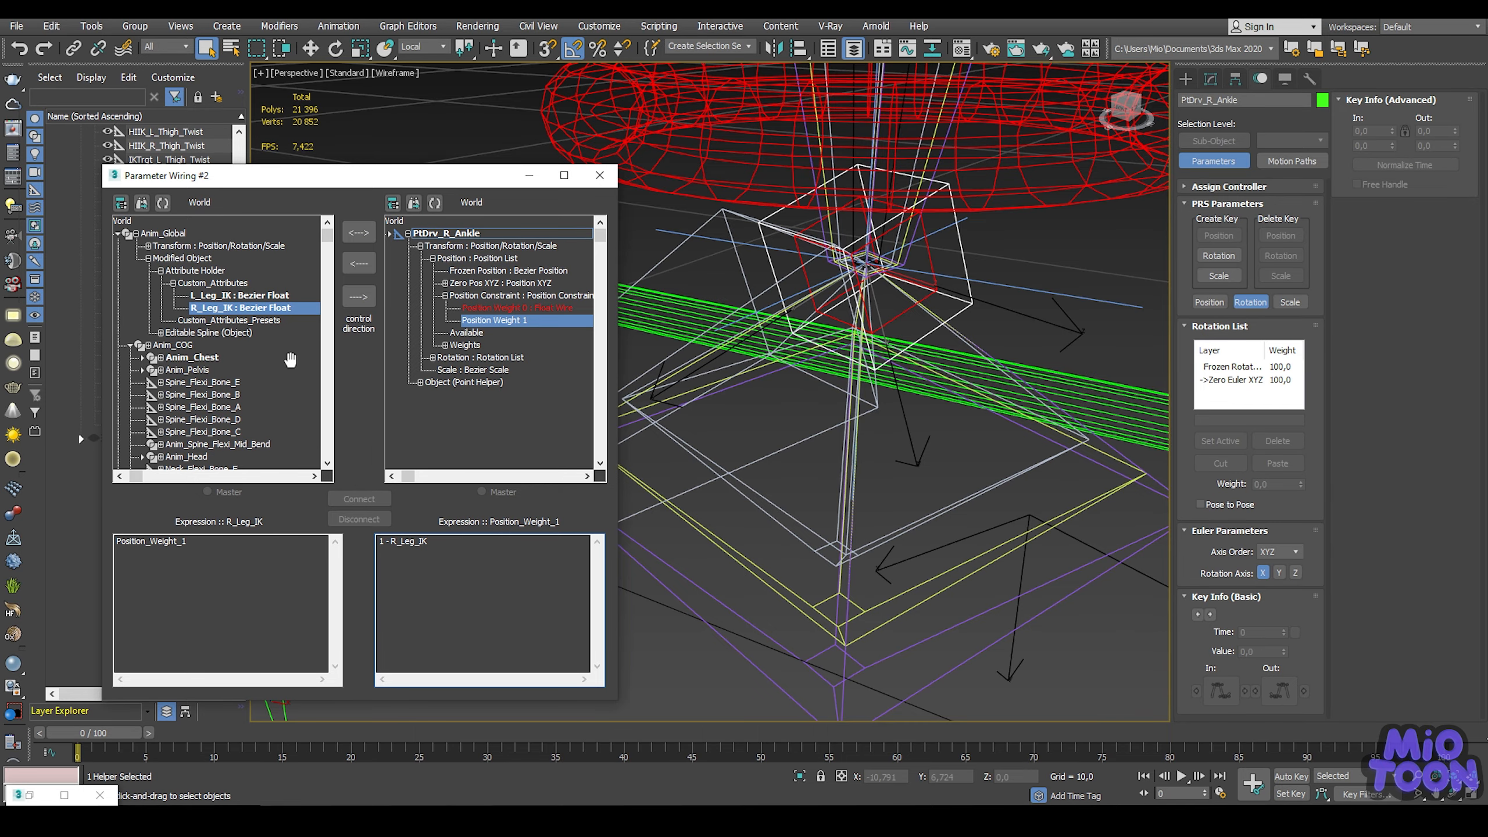
click(358, 297)
click(359, 499)
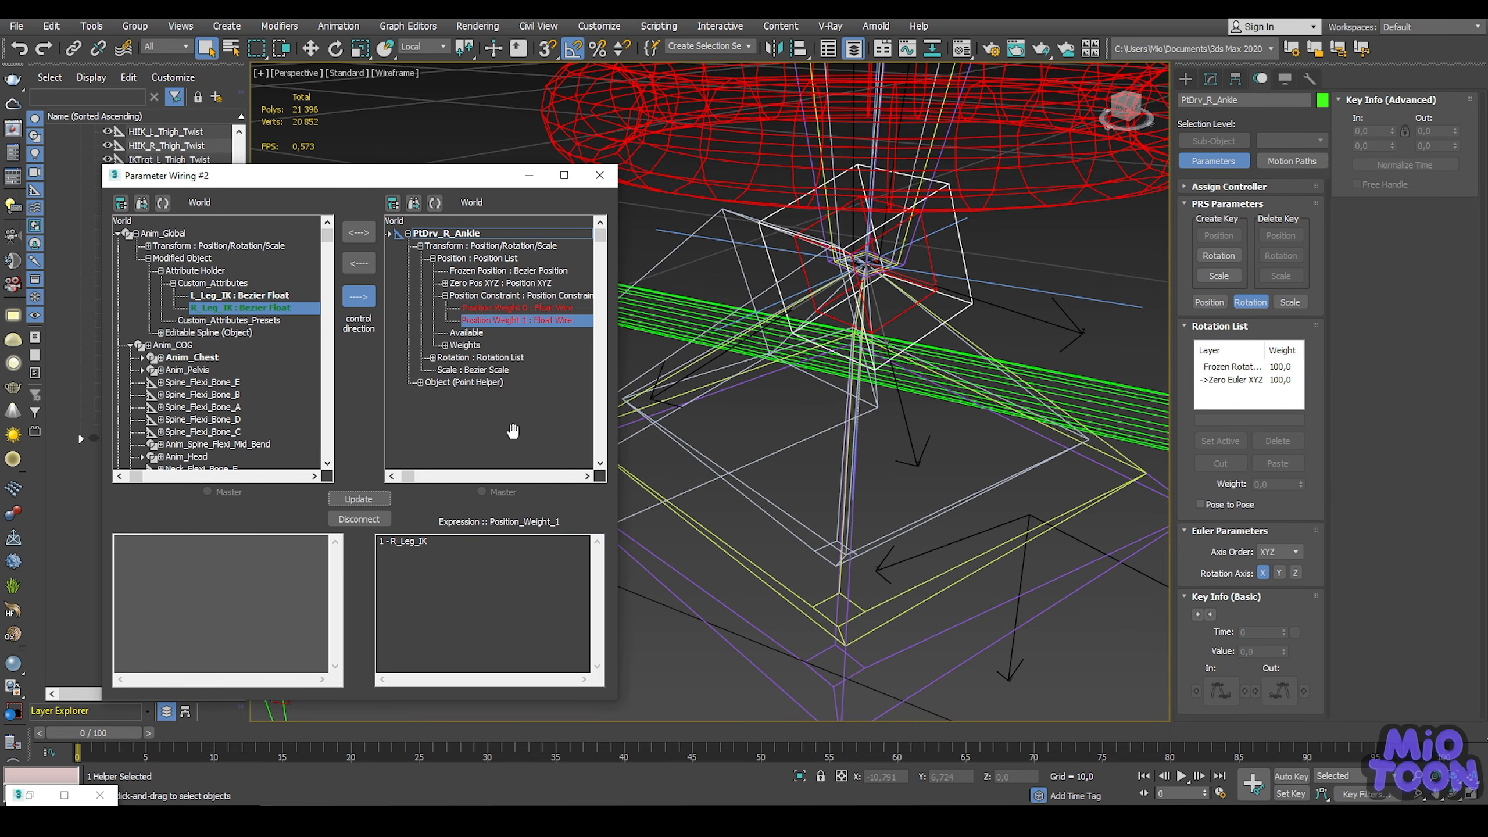
Step: Load Bone_R_Ankle as the wiring target and expand its Rotation List down to the Orientation Constraint weights
click(745, 259)
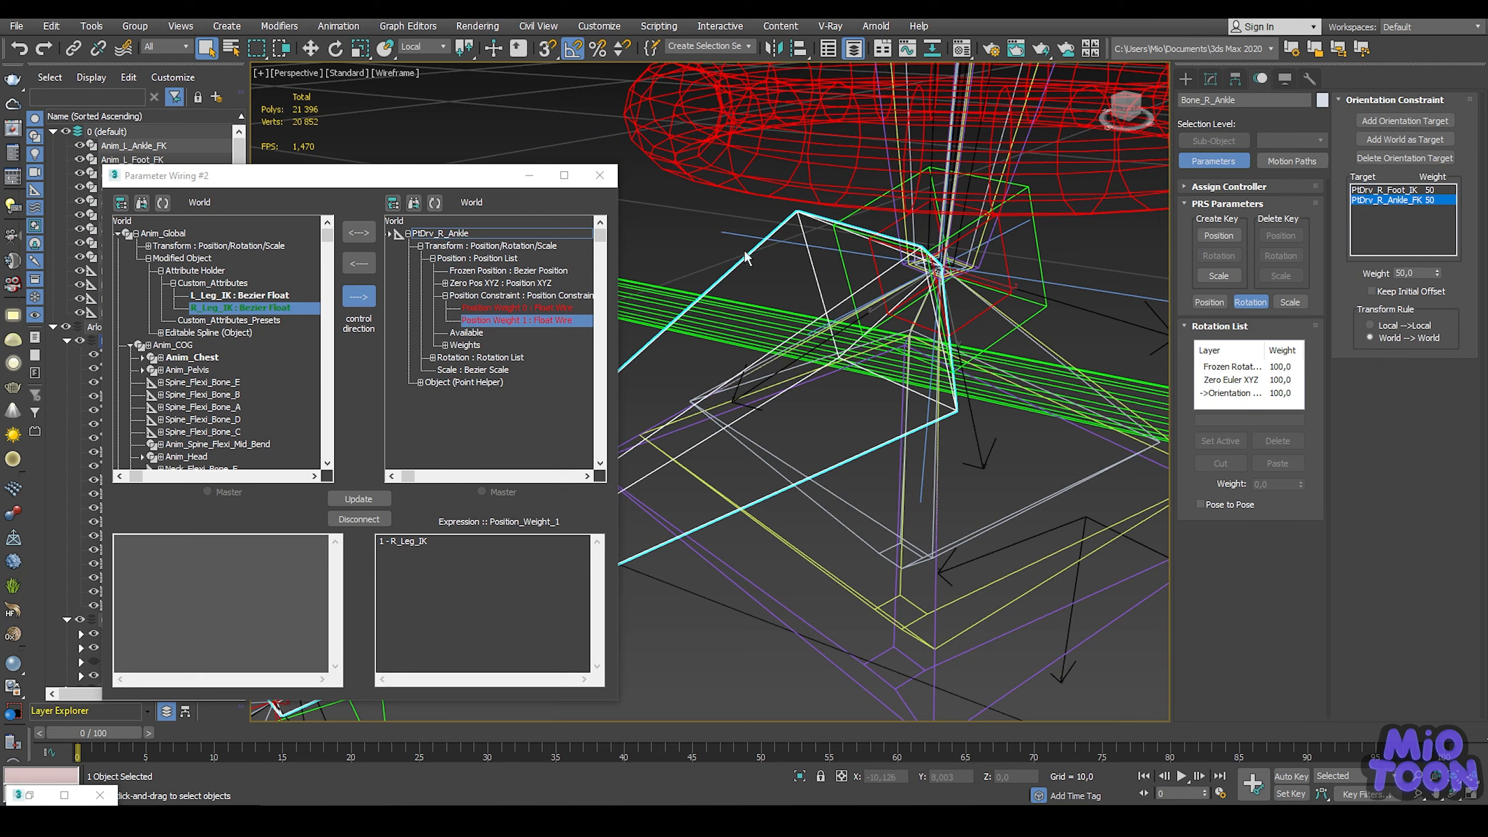
click(435, 203)
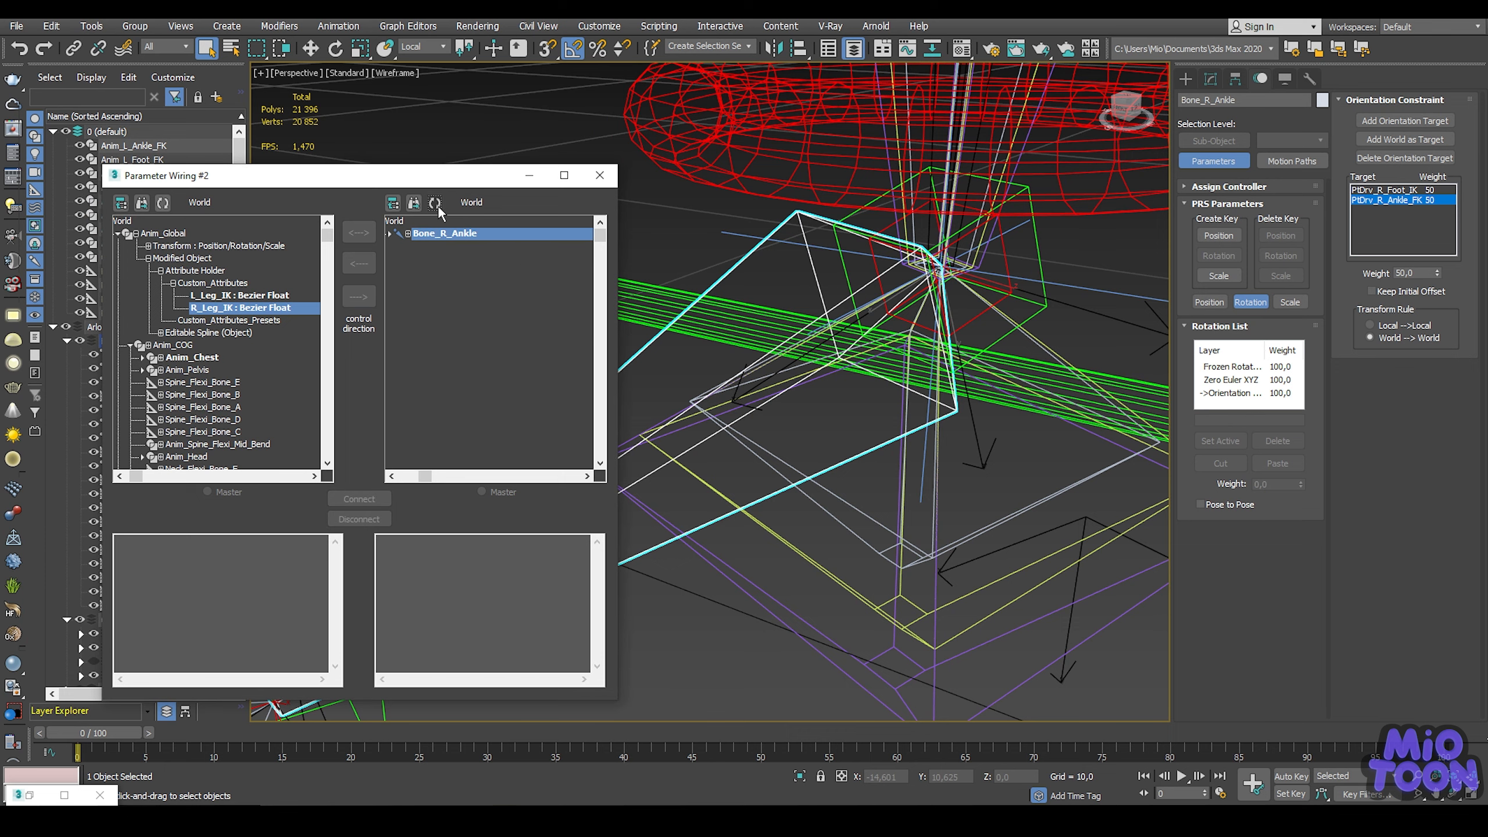
click(408, 234)
click(420, 246)
click(433, 271)
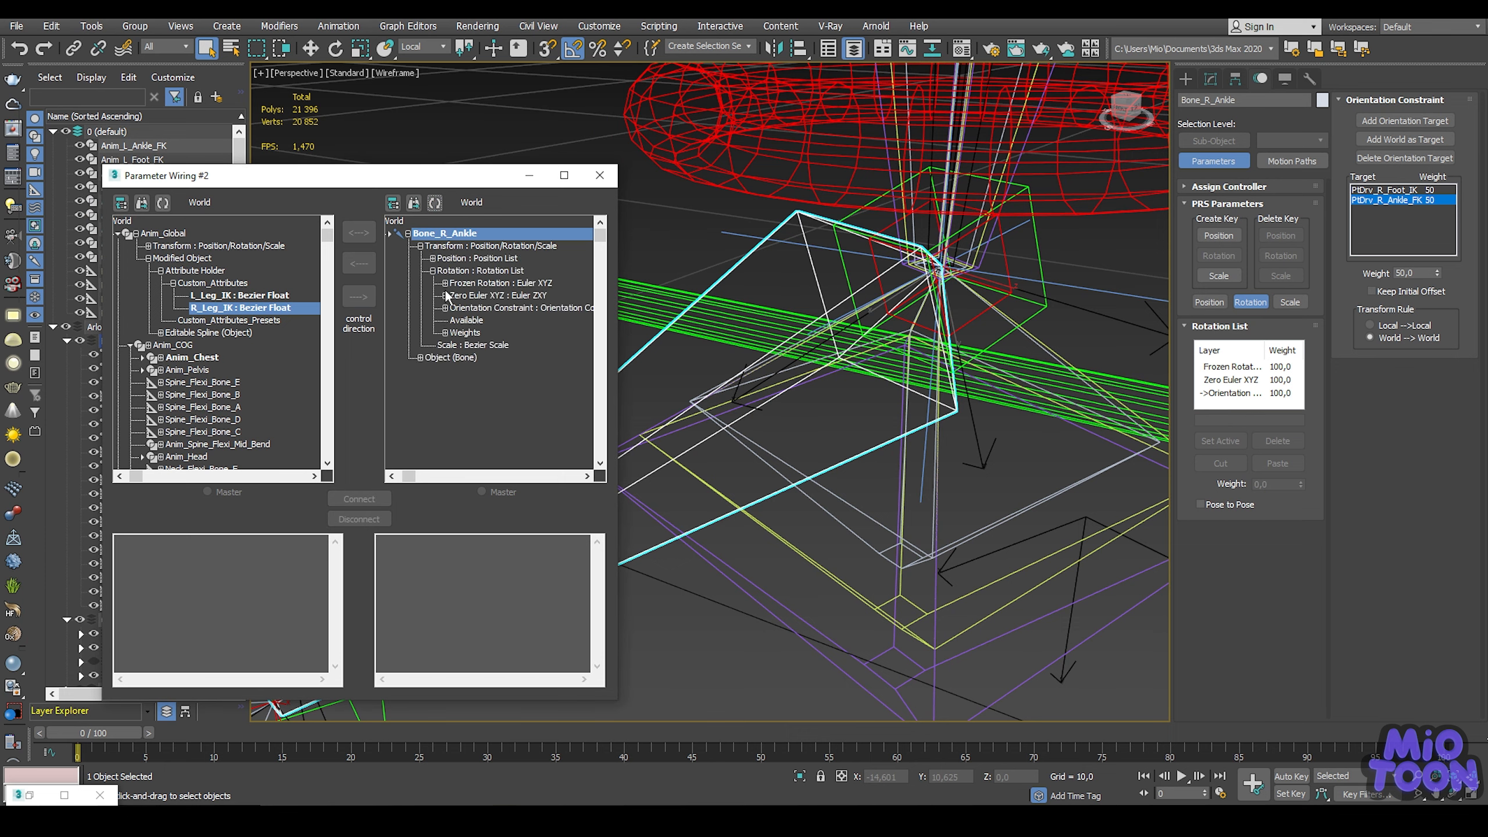
click(446, 307)
Step: Wire R_Leg_IK one-way to Bone_R_Ankle's Orientation Weight 0, and to Orientation Weight 1 with the expression 1 - R_Leg_IK
click(485, 320)
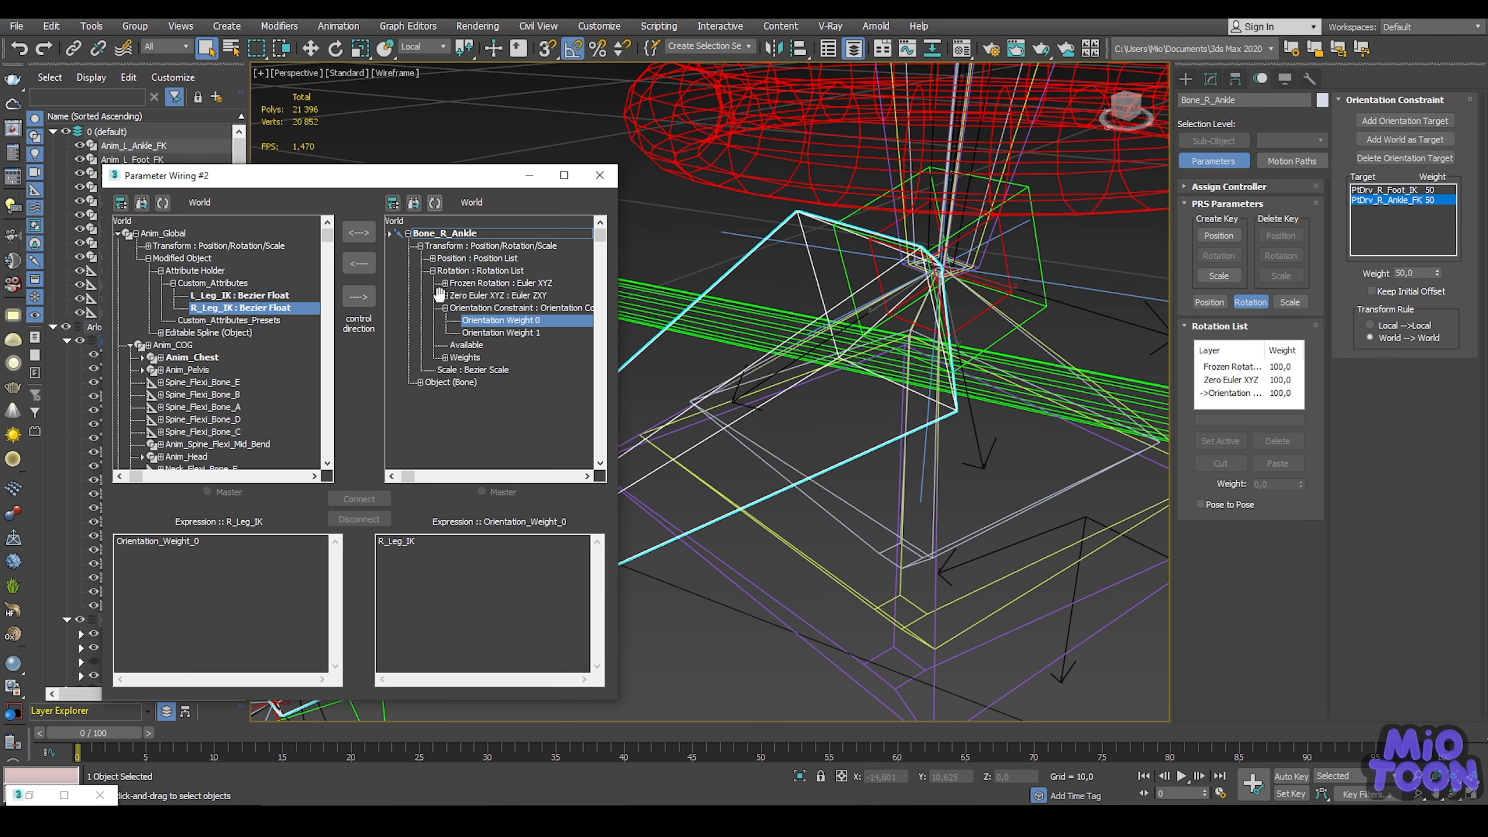
click(369, 295)
click(359, 499)
click(501, 332)
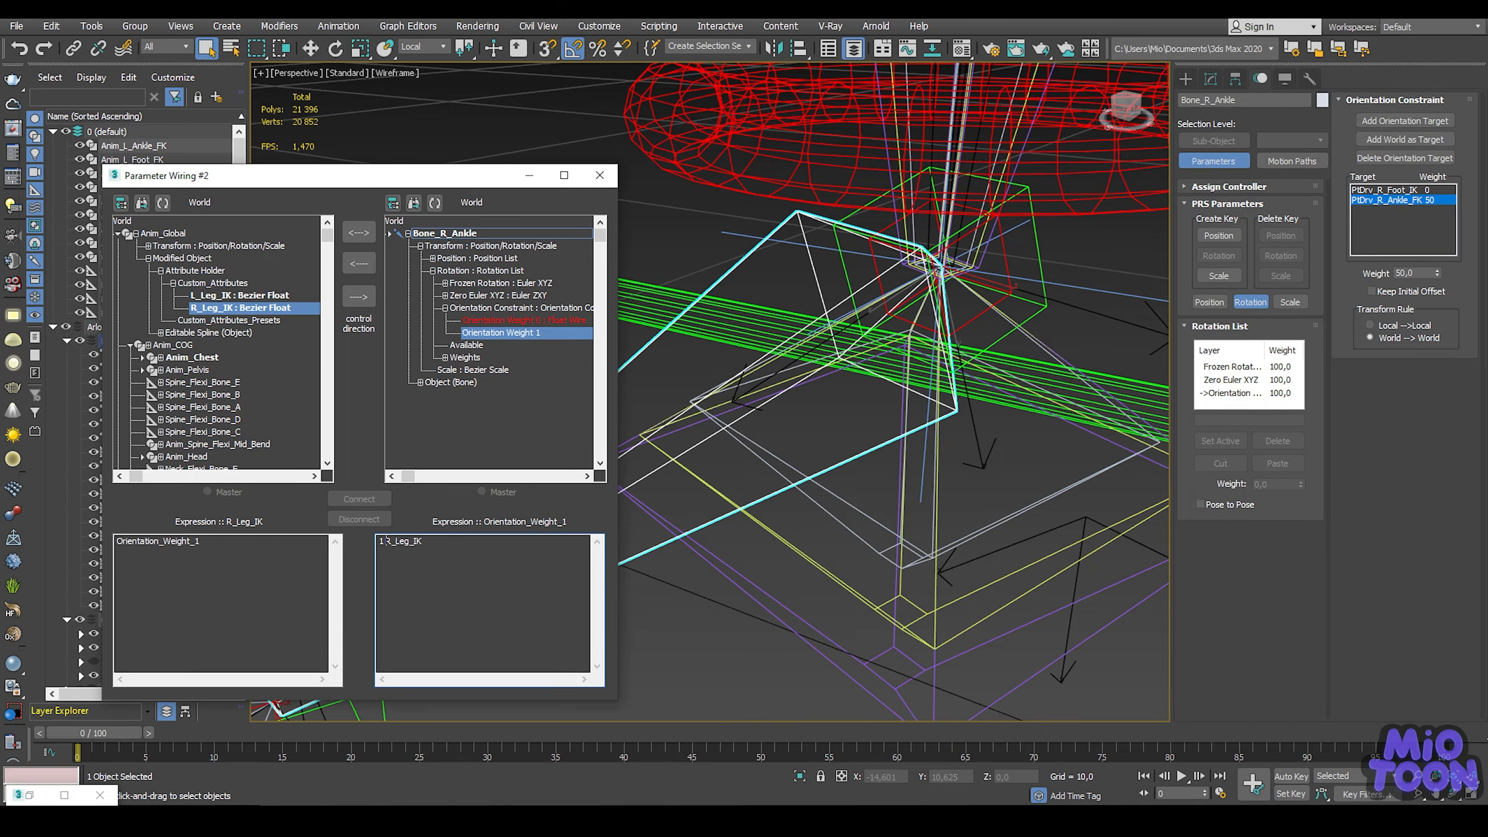
click(357, 302)
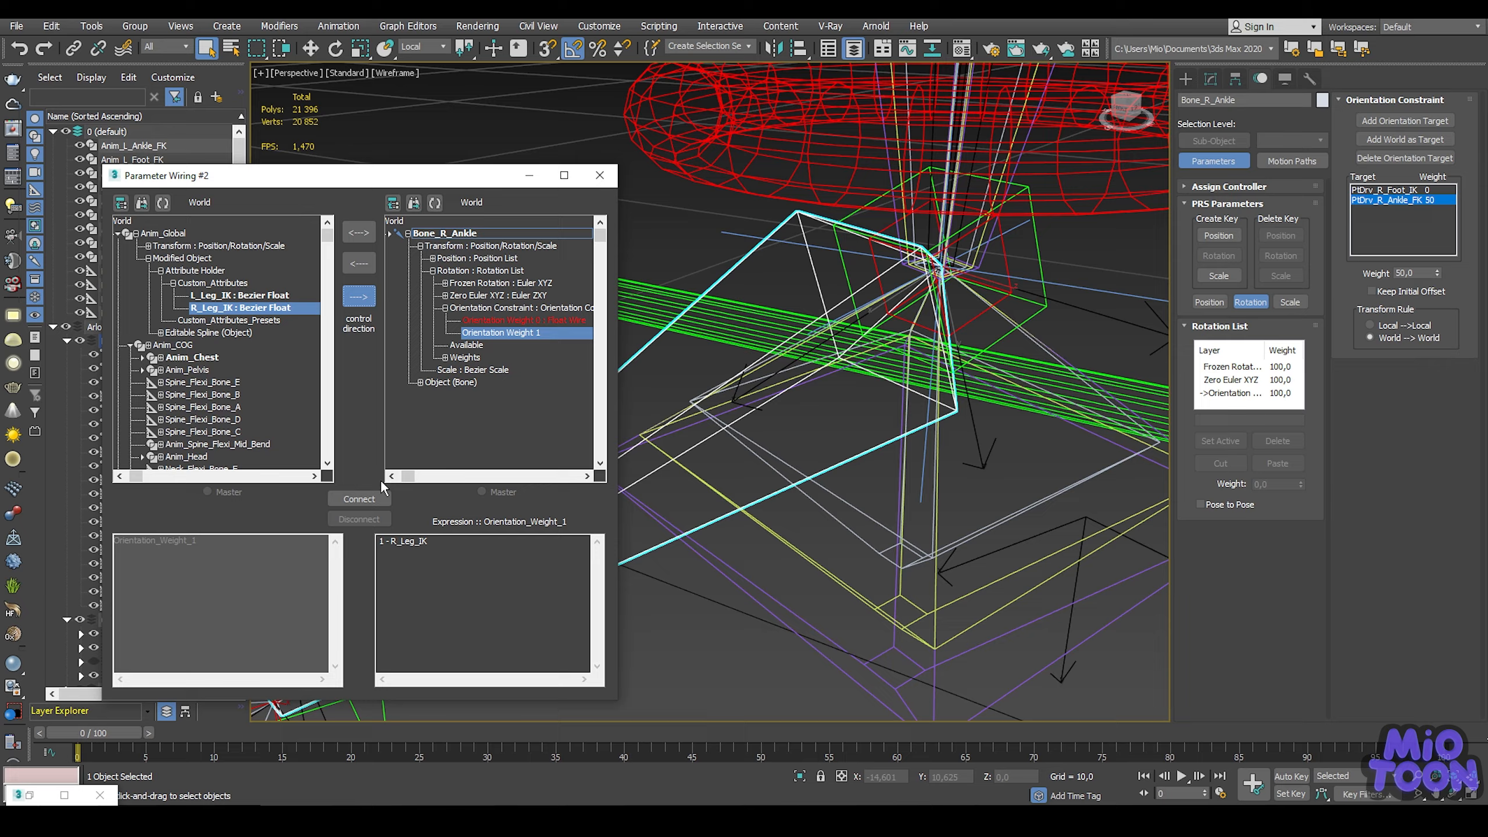
click(379, 500)
Step: Load BnDrv_R_Foot as the wiring target and expand its Rotation List down to the Orientation Constraint weights
scroll(709, 280, down, 5)
middle_drag(723, 278, 972, 241)
scroll(782, 335, up, 5)
click(748, 365)
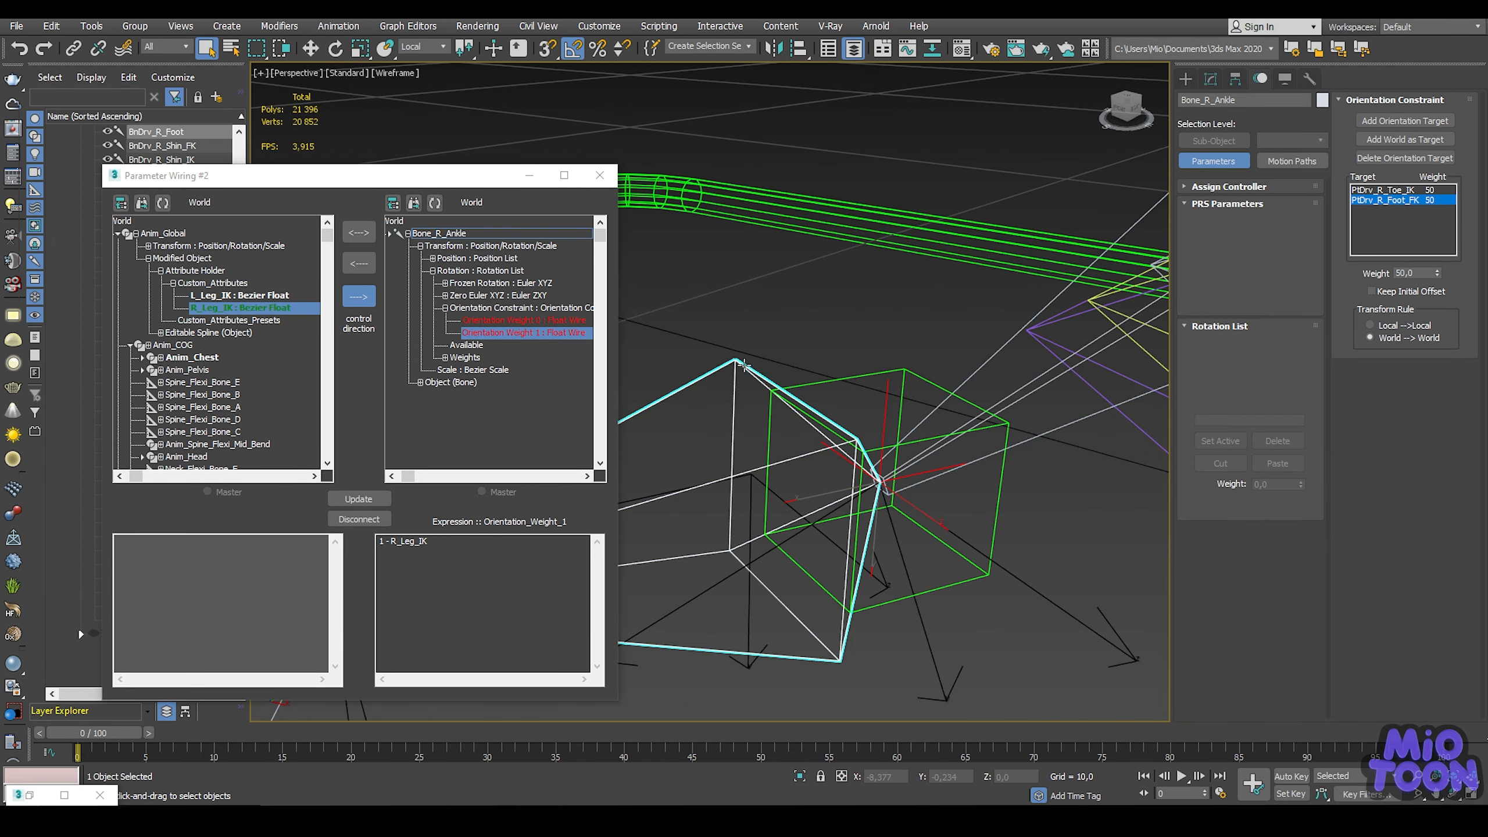
click(434, 202)
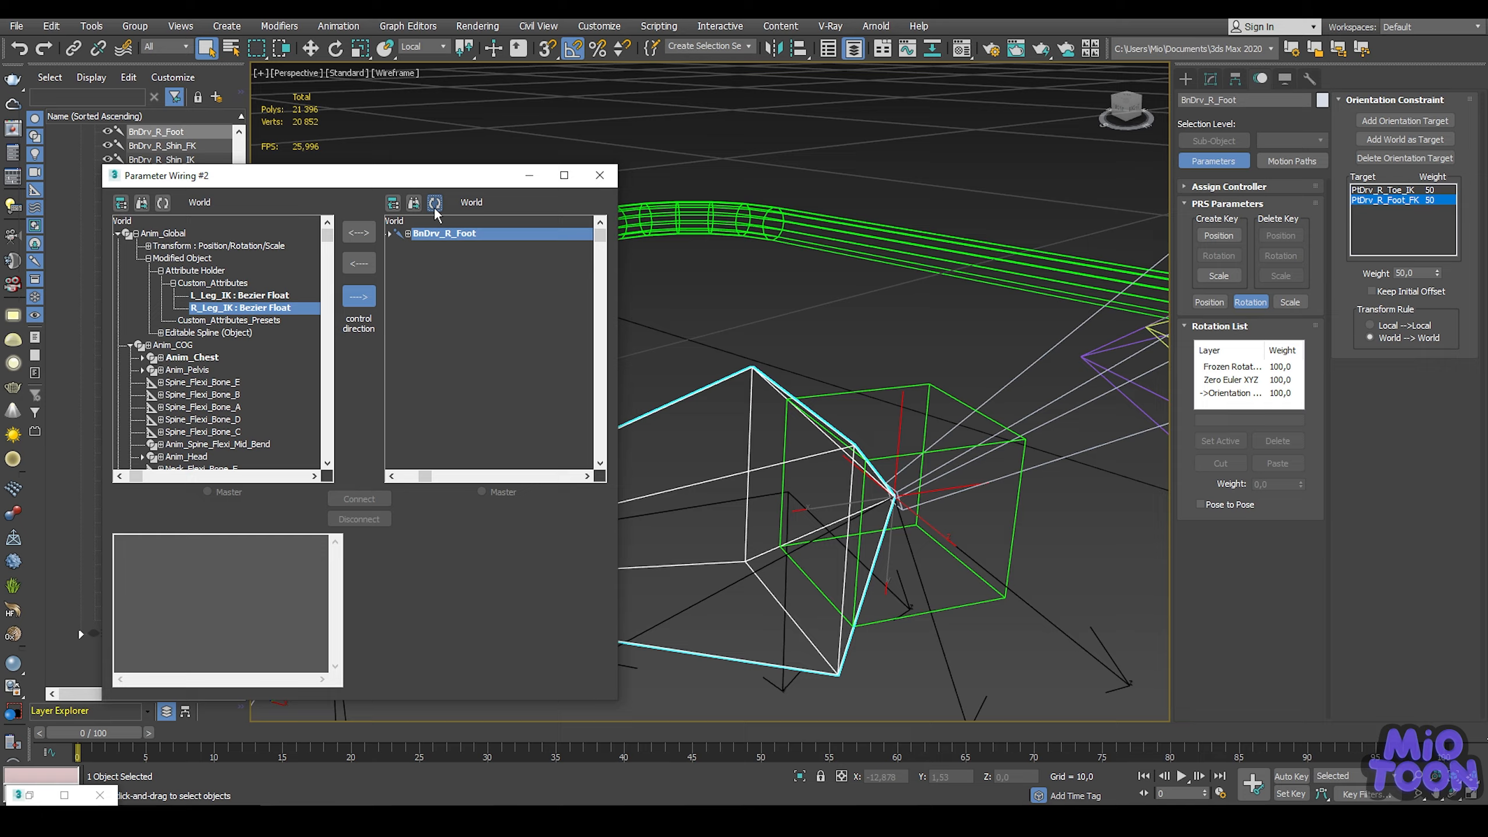
click(420, 246)
click(433, 271)
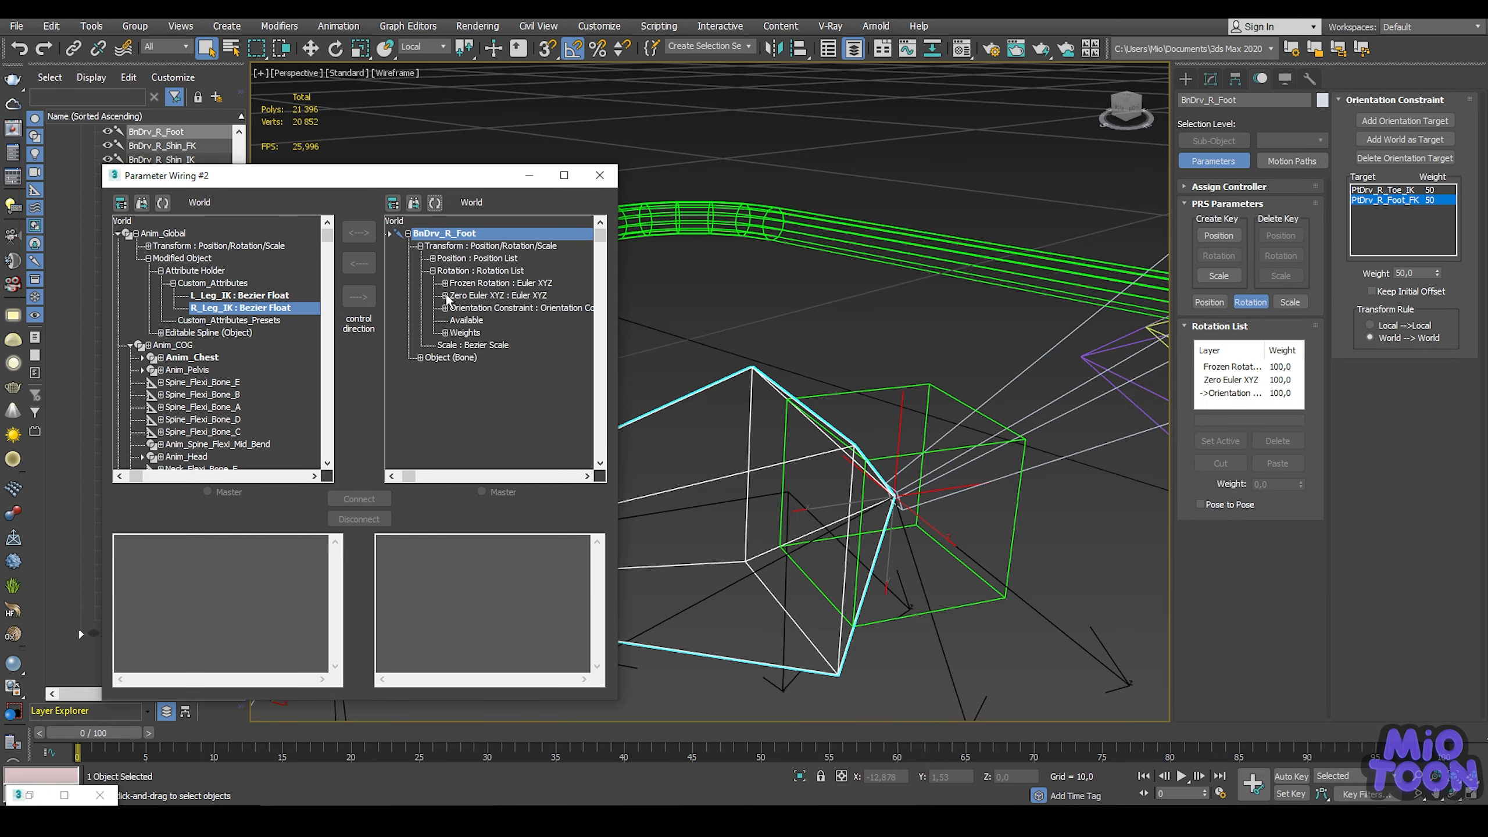
click(445, 307)
Step: Wire R_Leg_IK one-way to BnDrv_R_Foot's Orientation Weight 0, and to Orientation Weight 1 with the expression 1 - R_Leg_IK
click(470, 322)
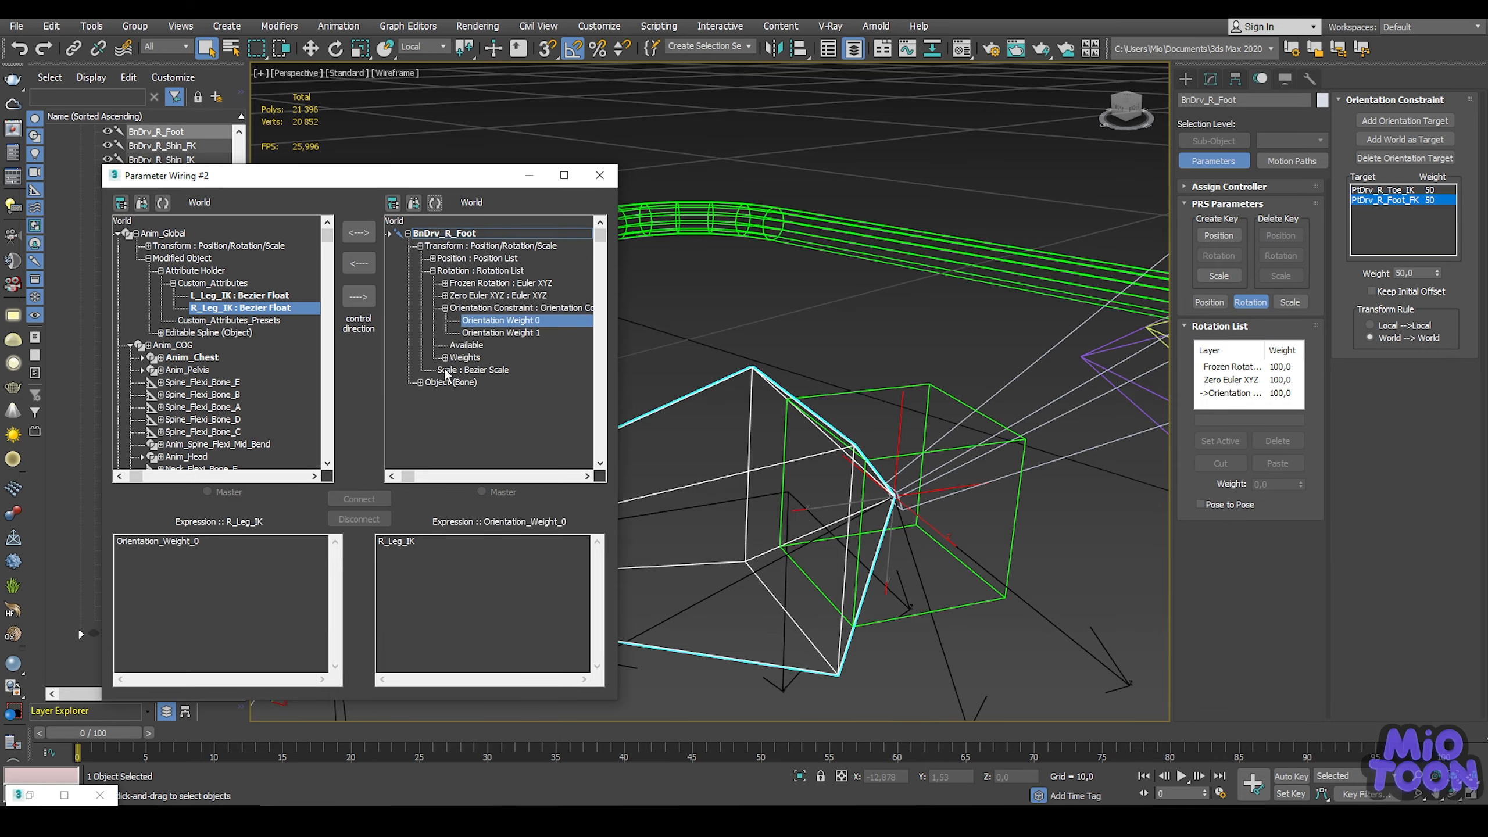
click(368, 297)
click(360, 499)
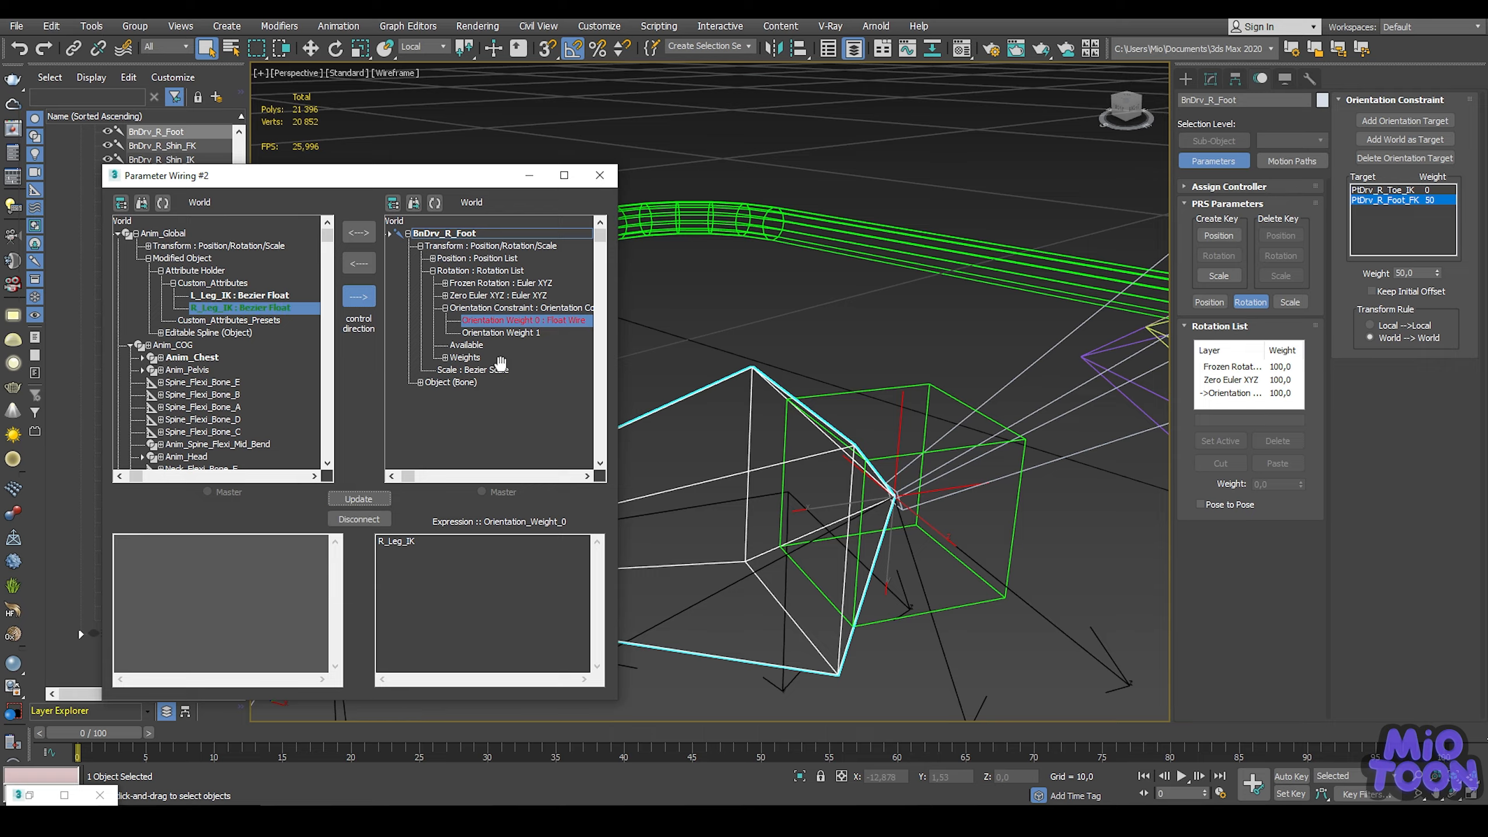
click(500, 333)
click(380, 539)
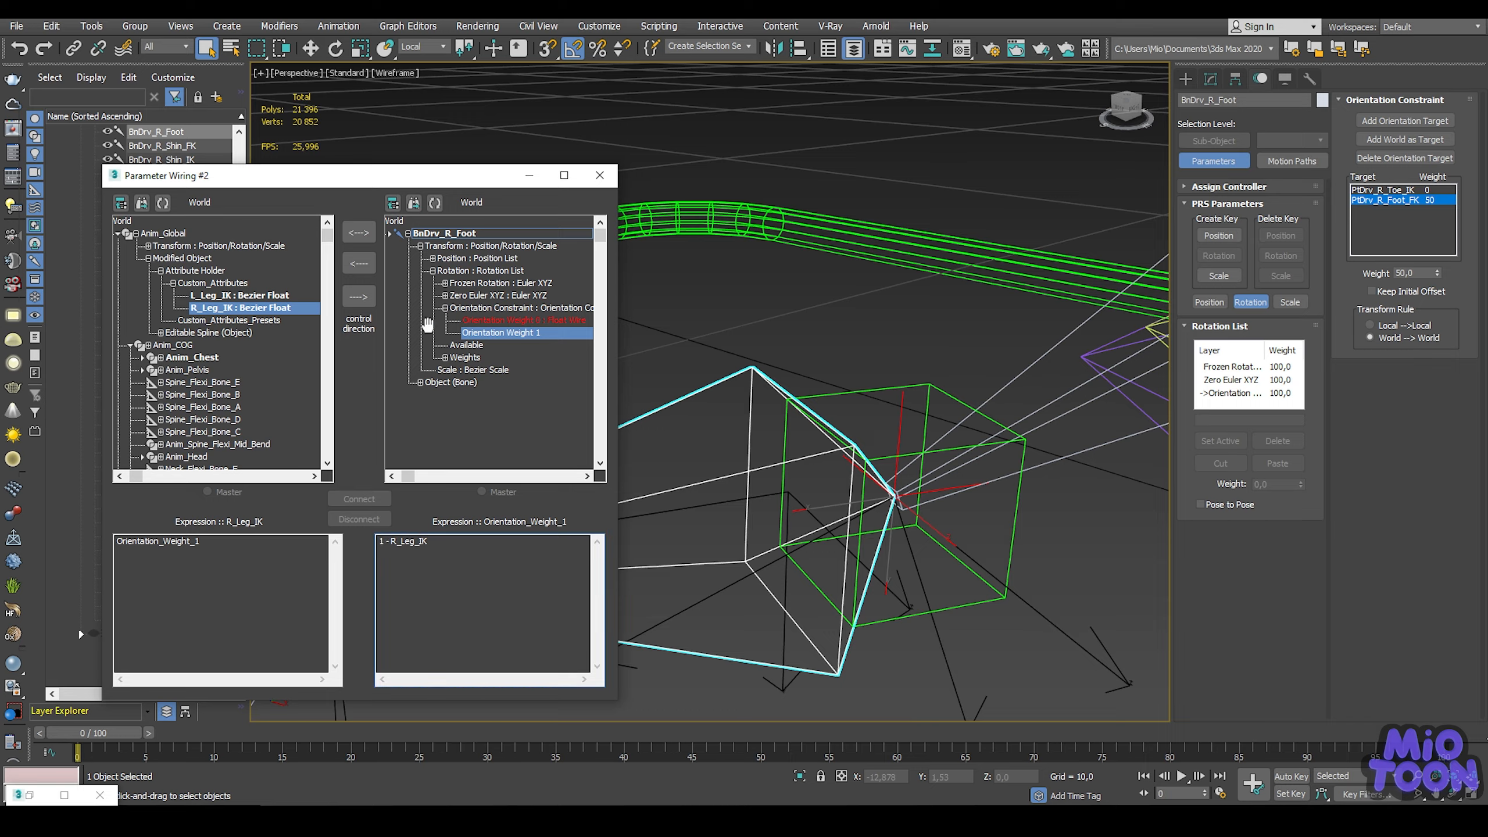
click(359, 297)
click(361, 500)
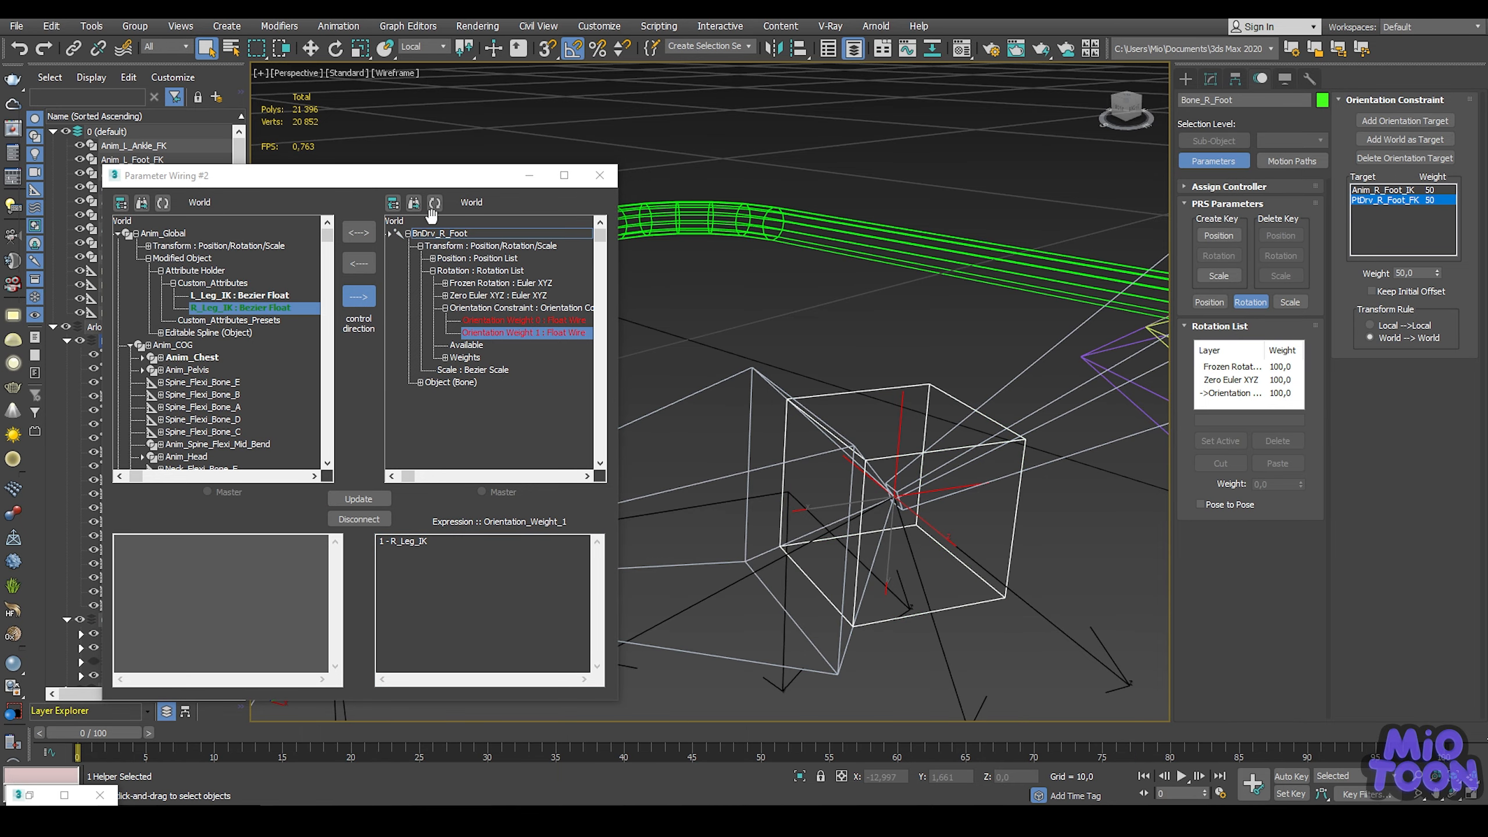
Step: Load Bone_R_Foot as the wiring target and expand its Rotation List down to the Orientation Constraint weights
click(435, 203)
click(402, 233)
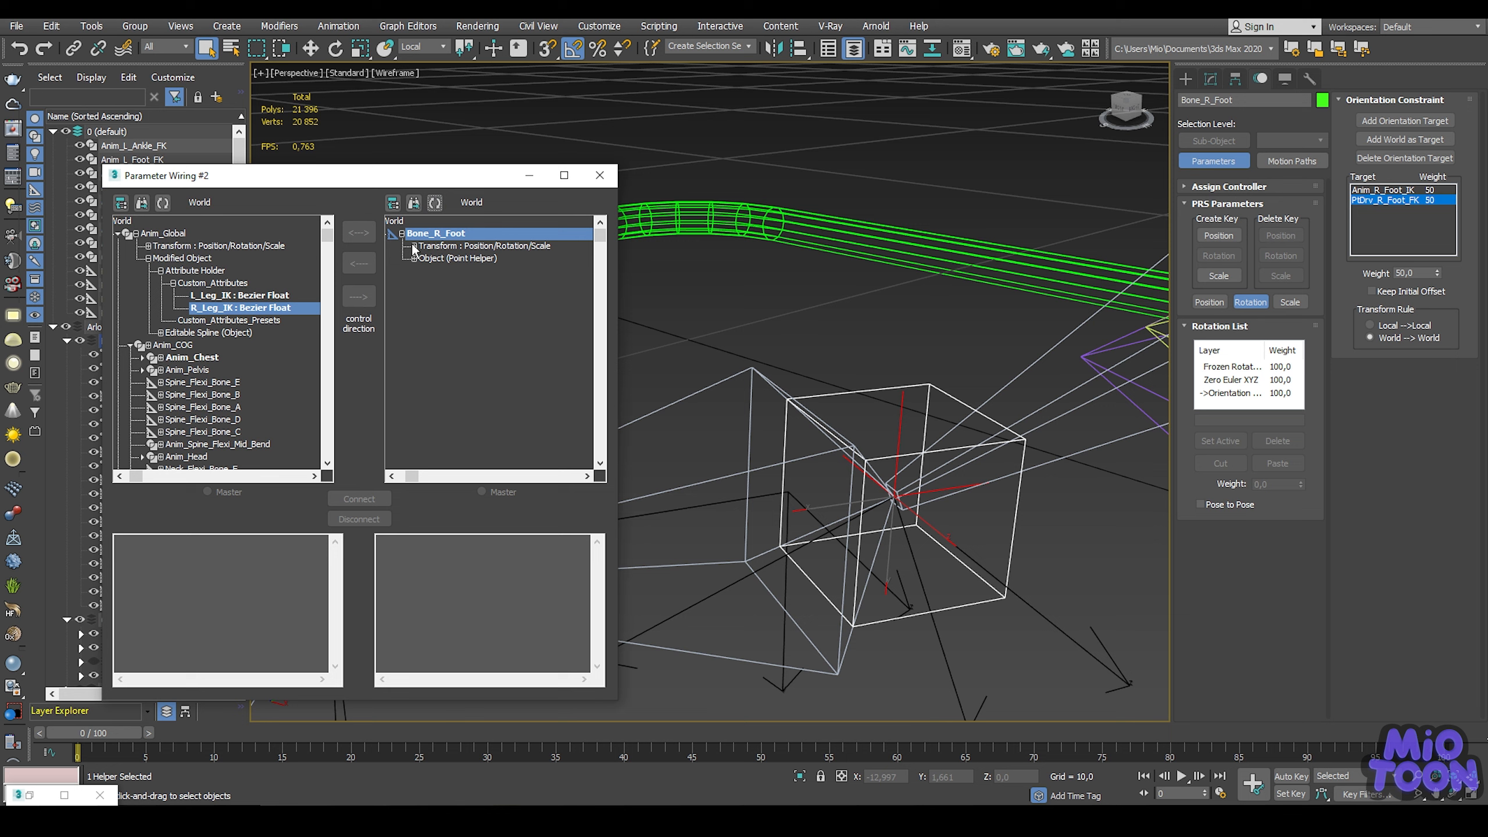
click(415, 246)
click(427, 271)
click(439, 307)
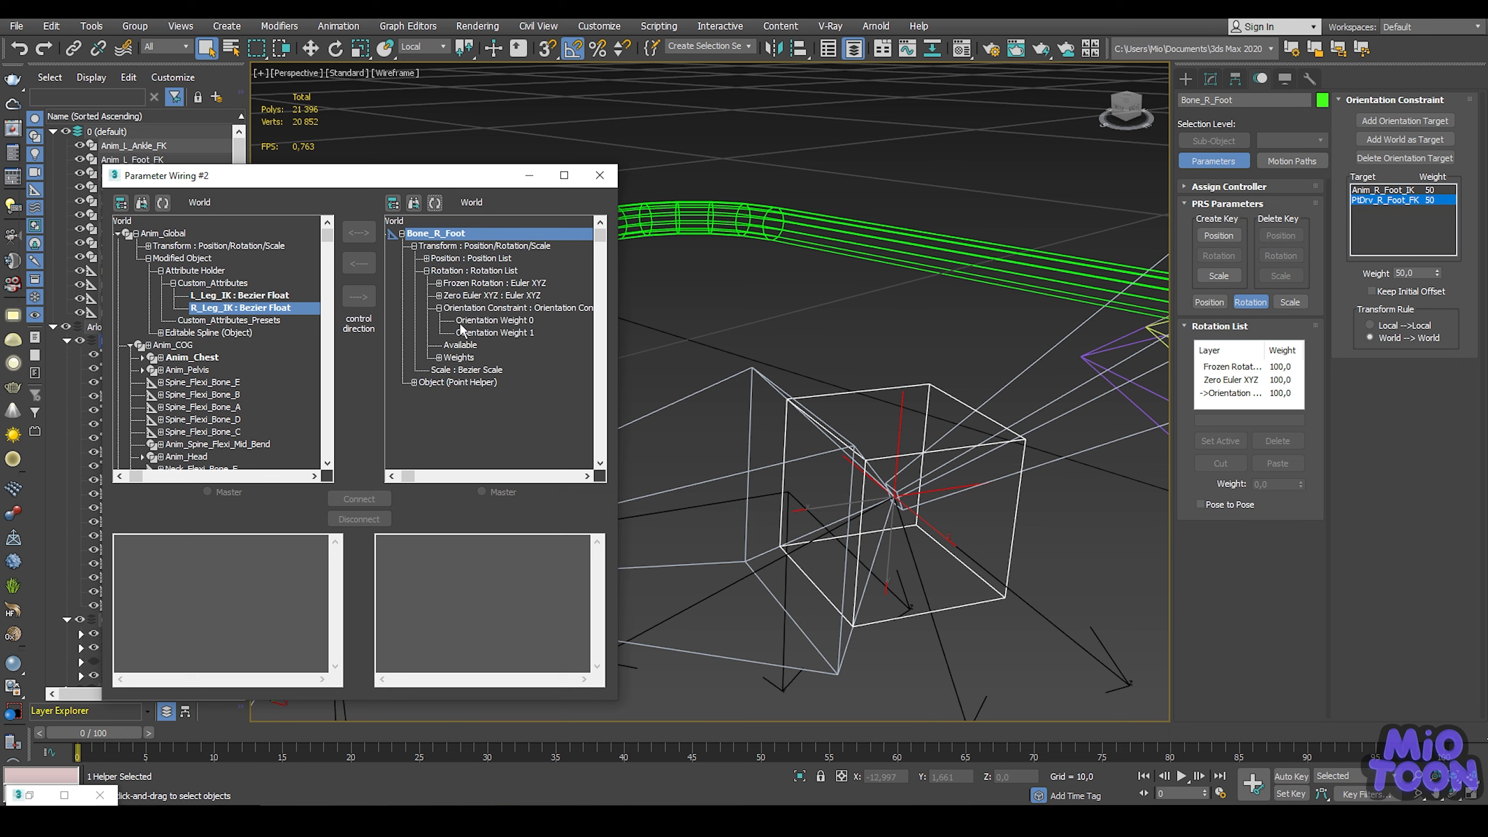
Step: Wire R_Leg_IK one-way to Bone_R_Foot's Orientation Weight 0, and to Orientation Weight 1 with the expression 1 - R_Leg_IK
click(495, 320)
click(359, 297)
click(374, 498)
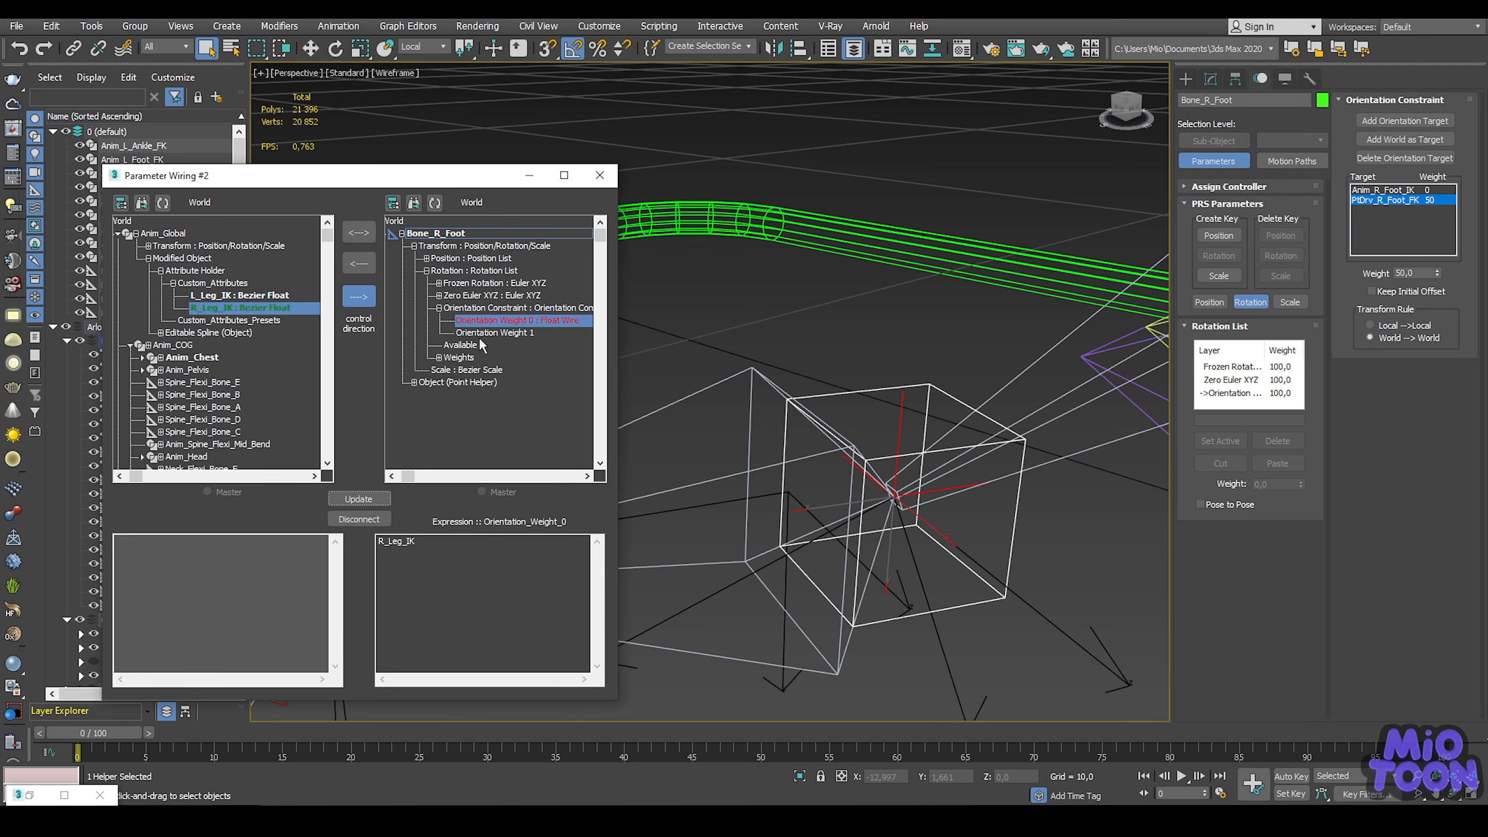
click(480, 333)
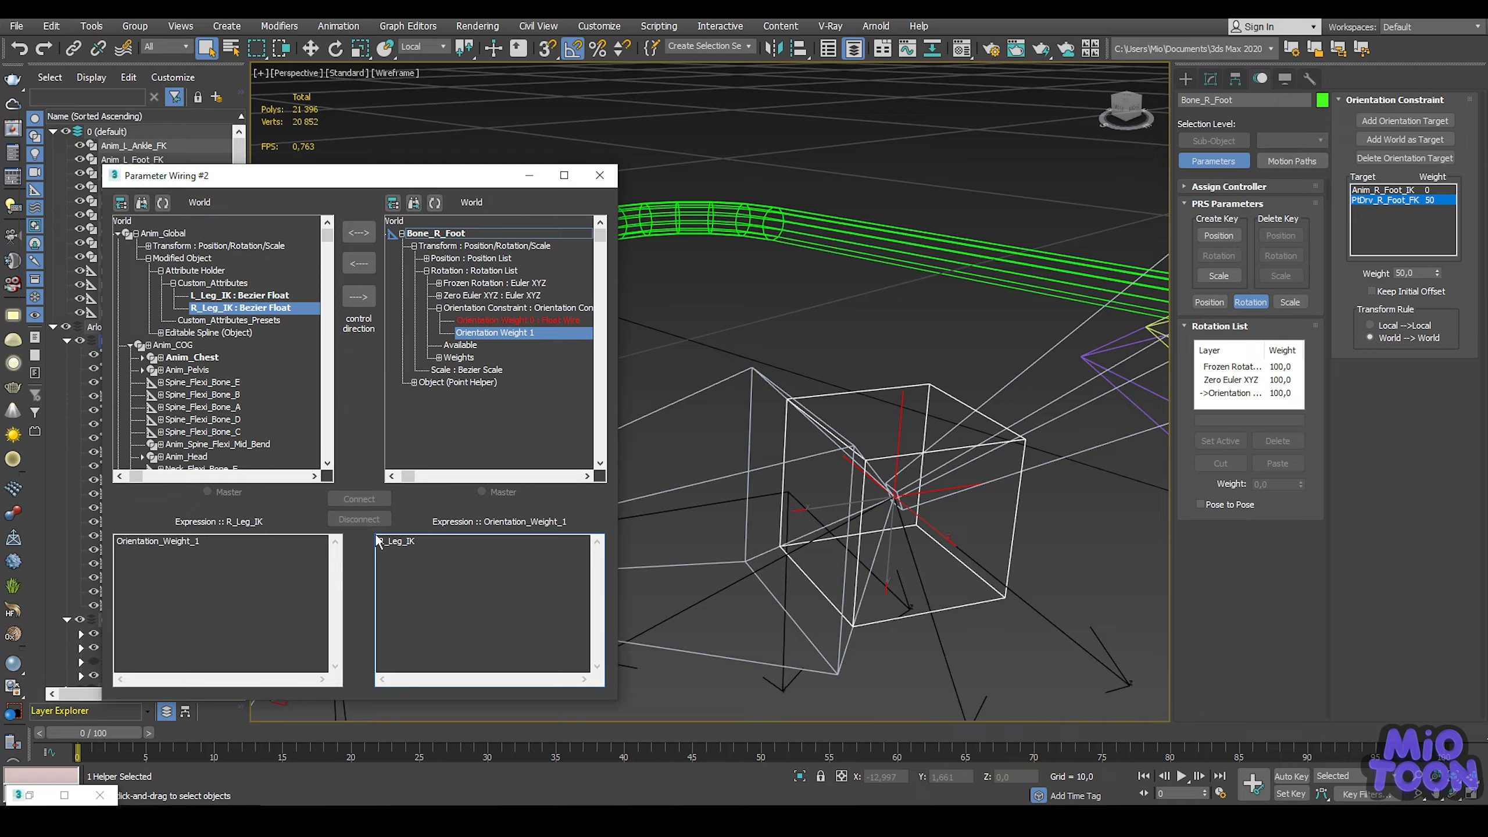
click(365, 295)
click(365, 500)
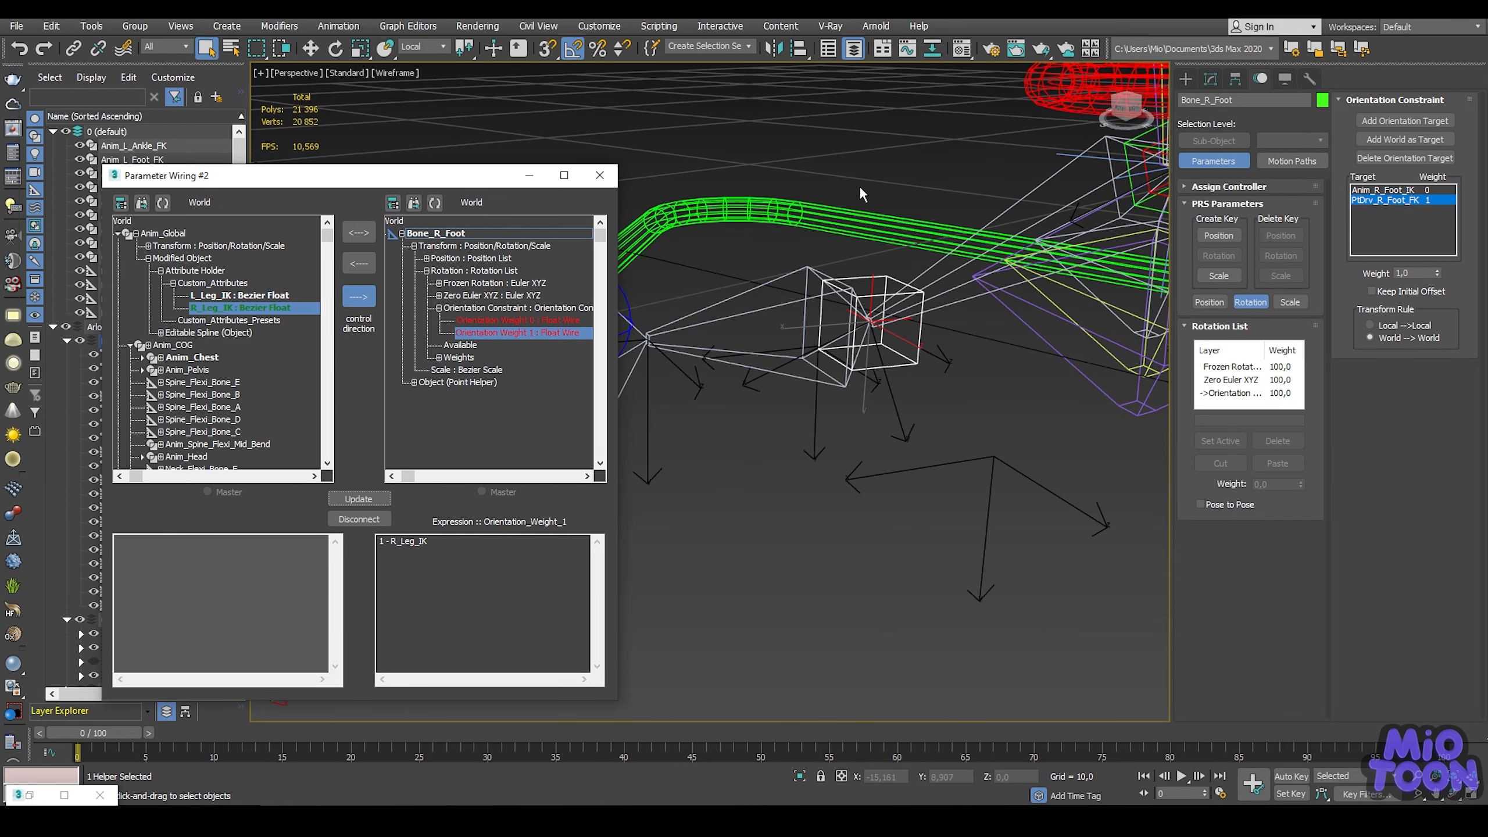
Step: Try rotating the Anim_R_Foot_FK control to test whether the right foot bones follow it
middle_drag(860, 189, 861, 281)
scroll(798, 305, down, 4)
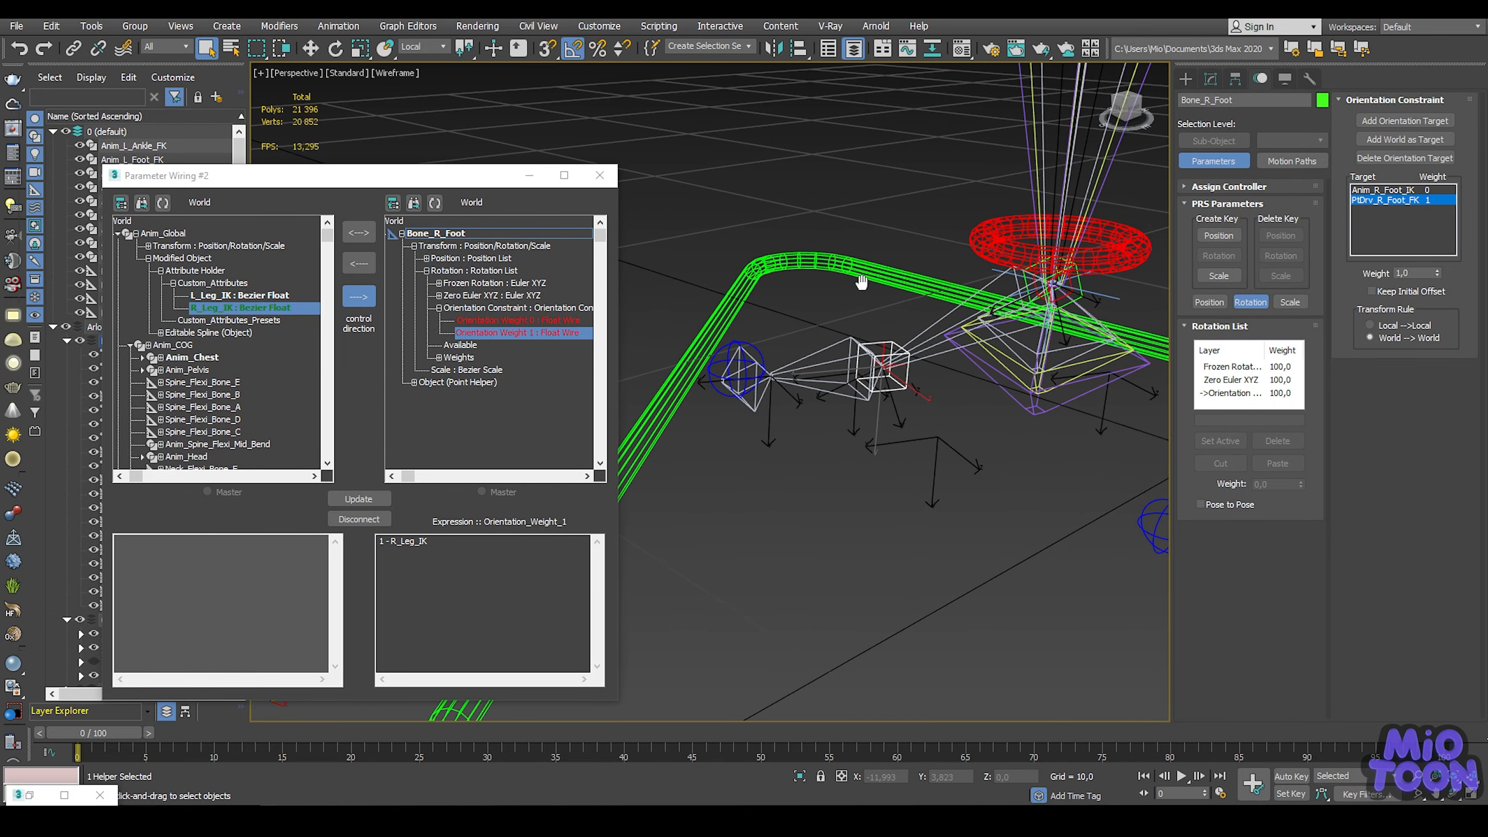
scroll(840, 317, up, 3)
click(697, 362)
scroll(765, 300, down, 3)
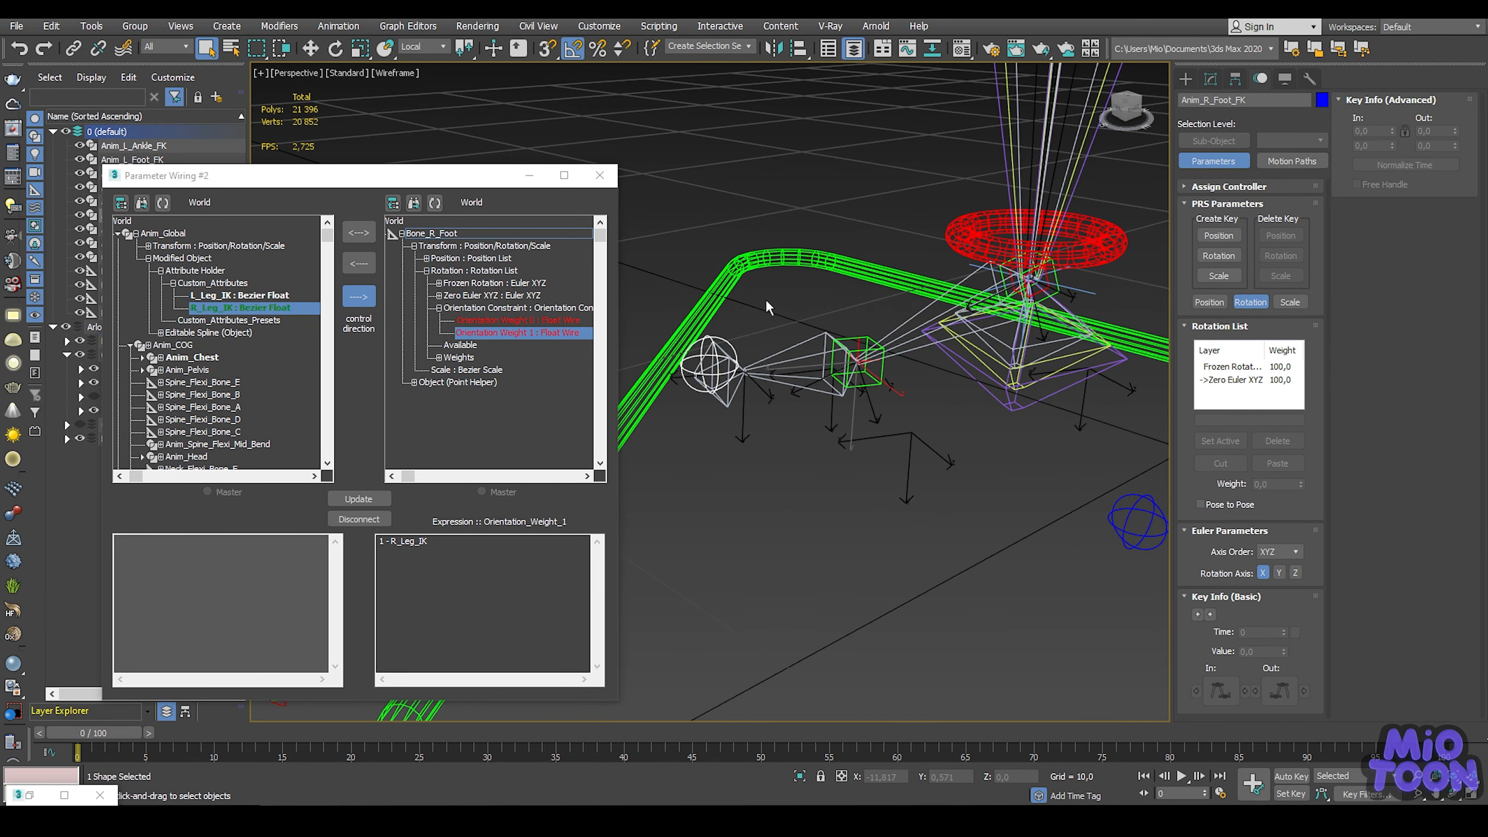
middle_drag(766, 301, 752, 317)
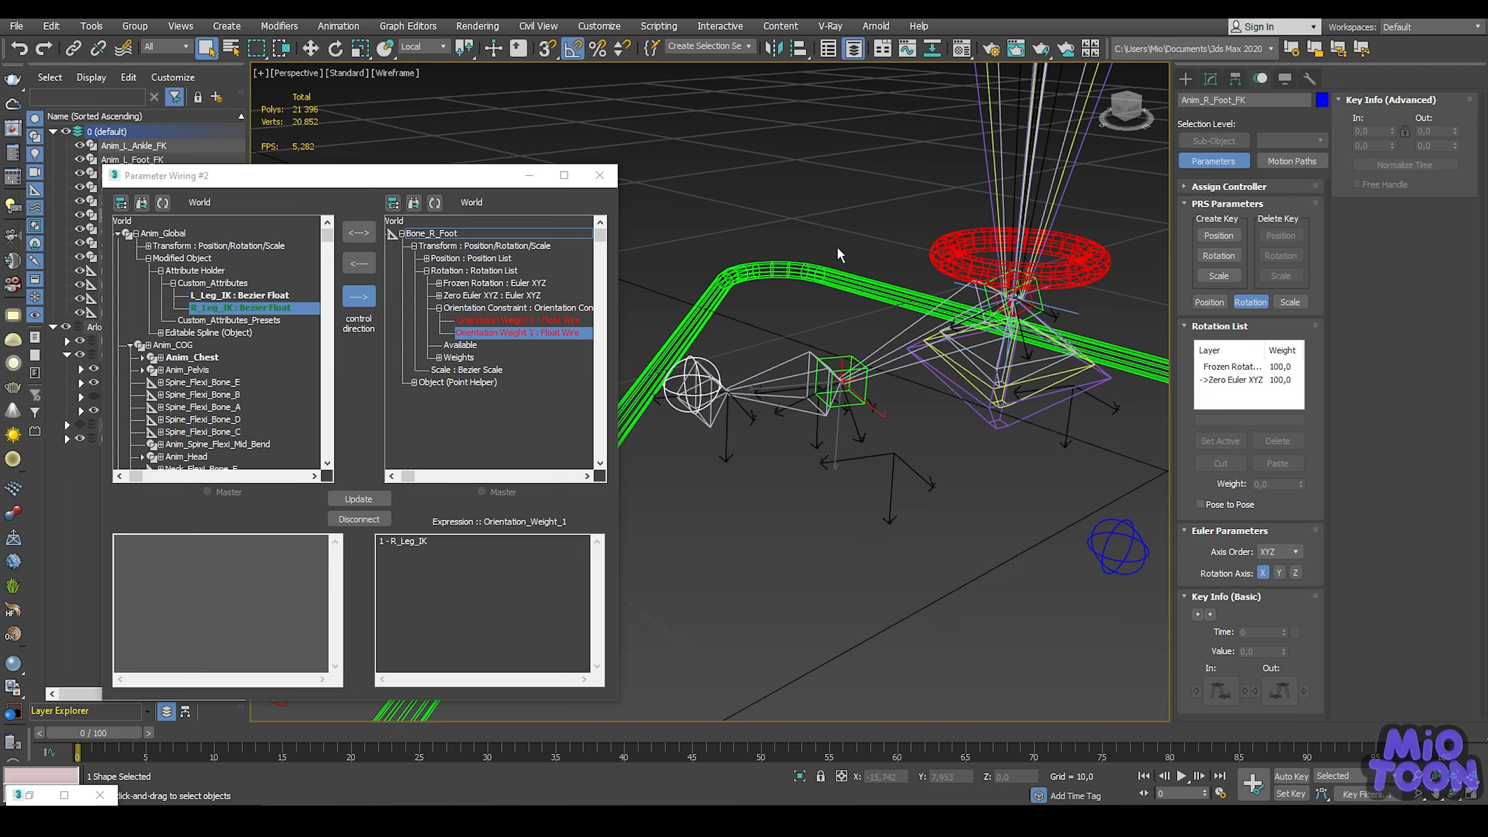
click(948, 255)
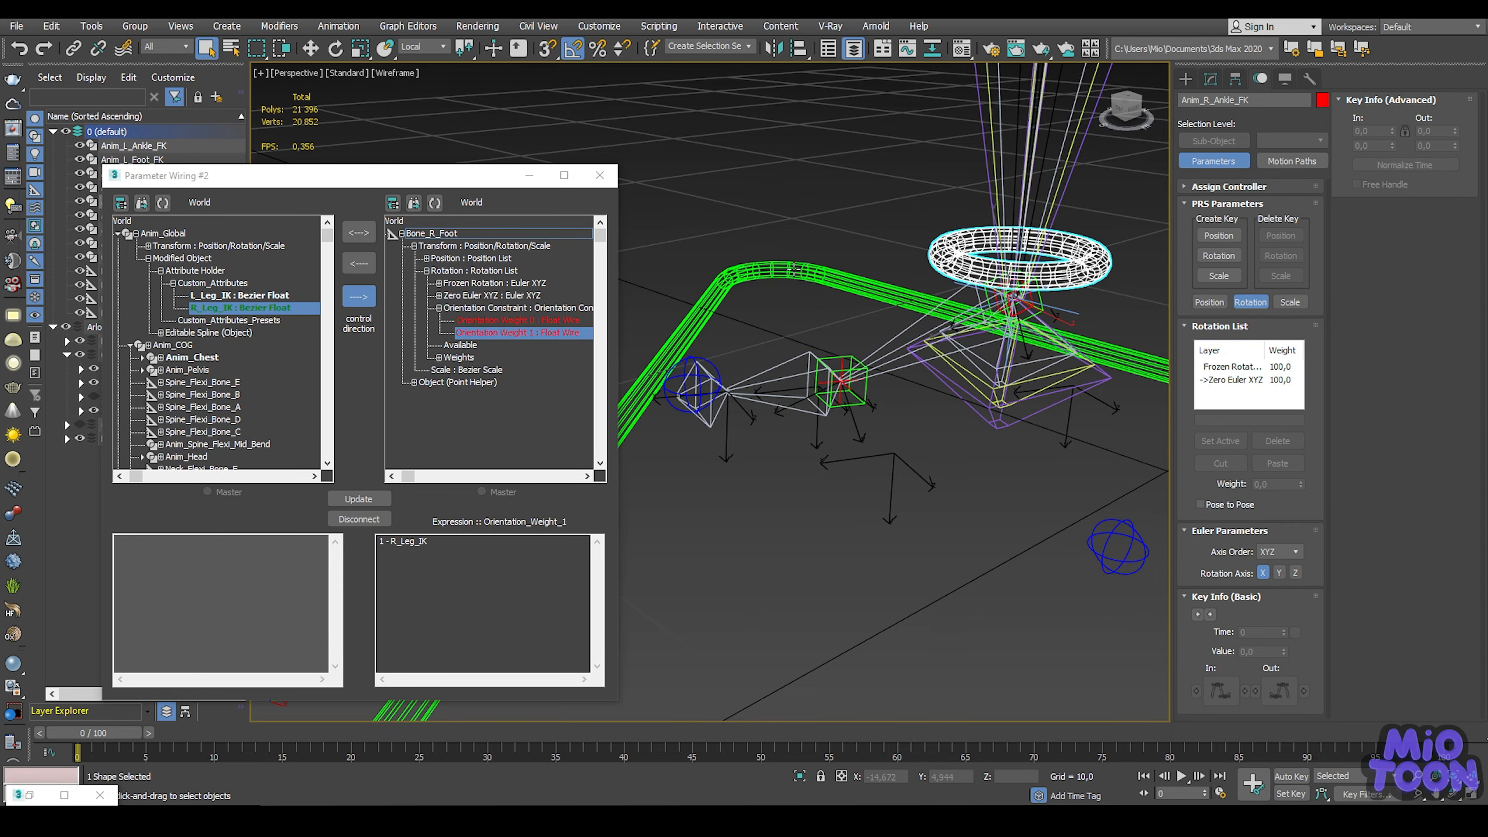
click(712, 368)
key(e)
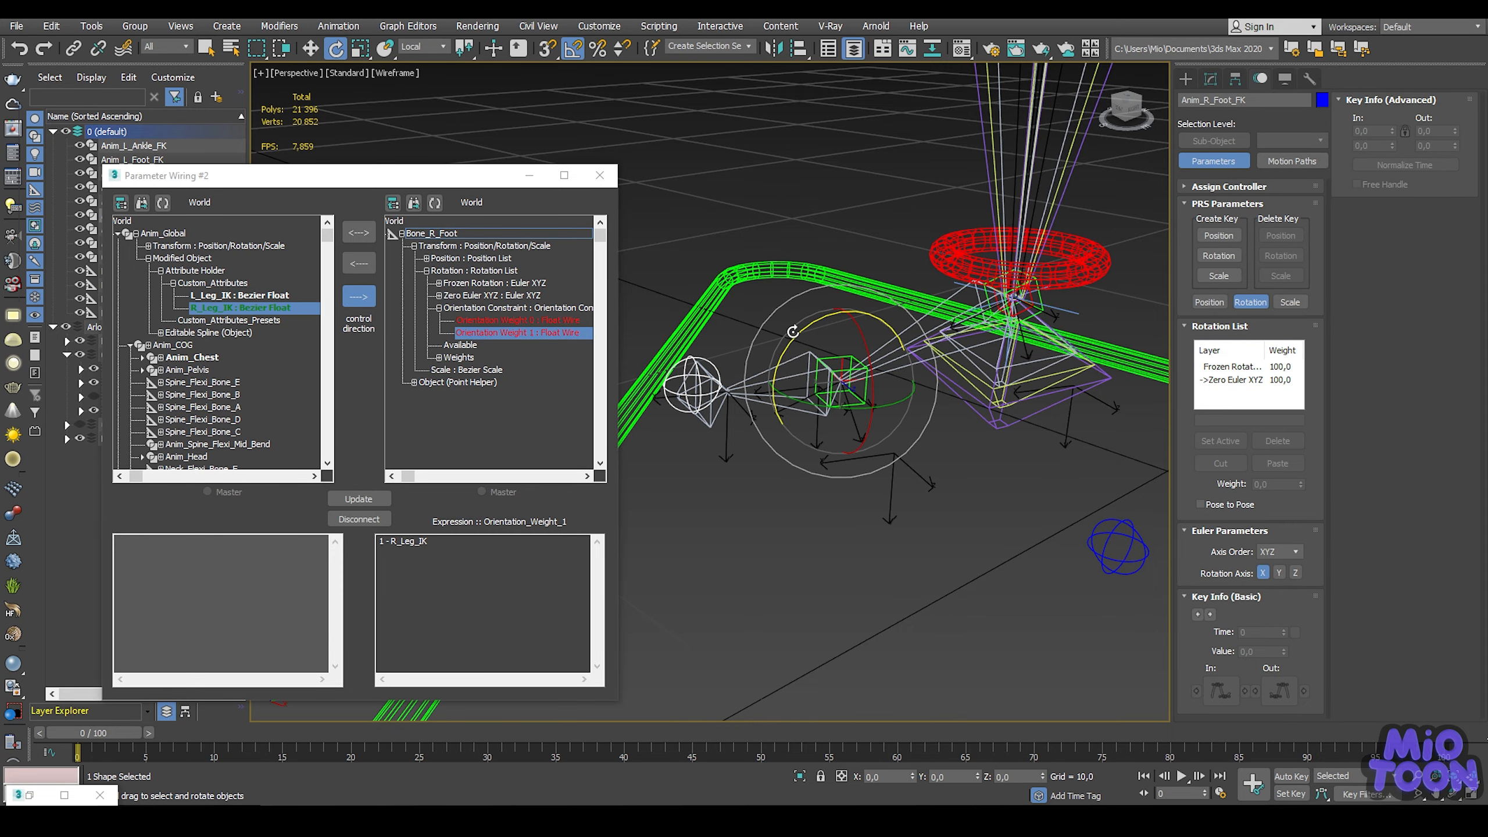
drag(793, 332, 818, 286)
alt+right_click(771, 269)
click(748, 242)
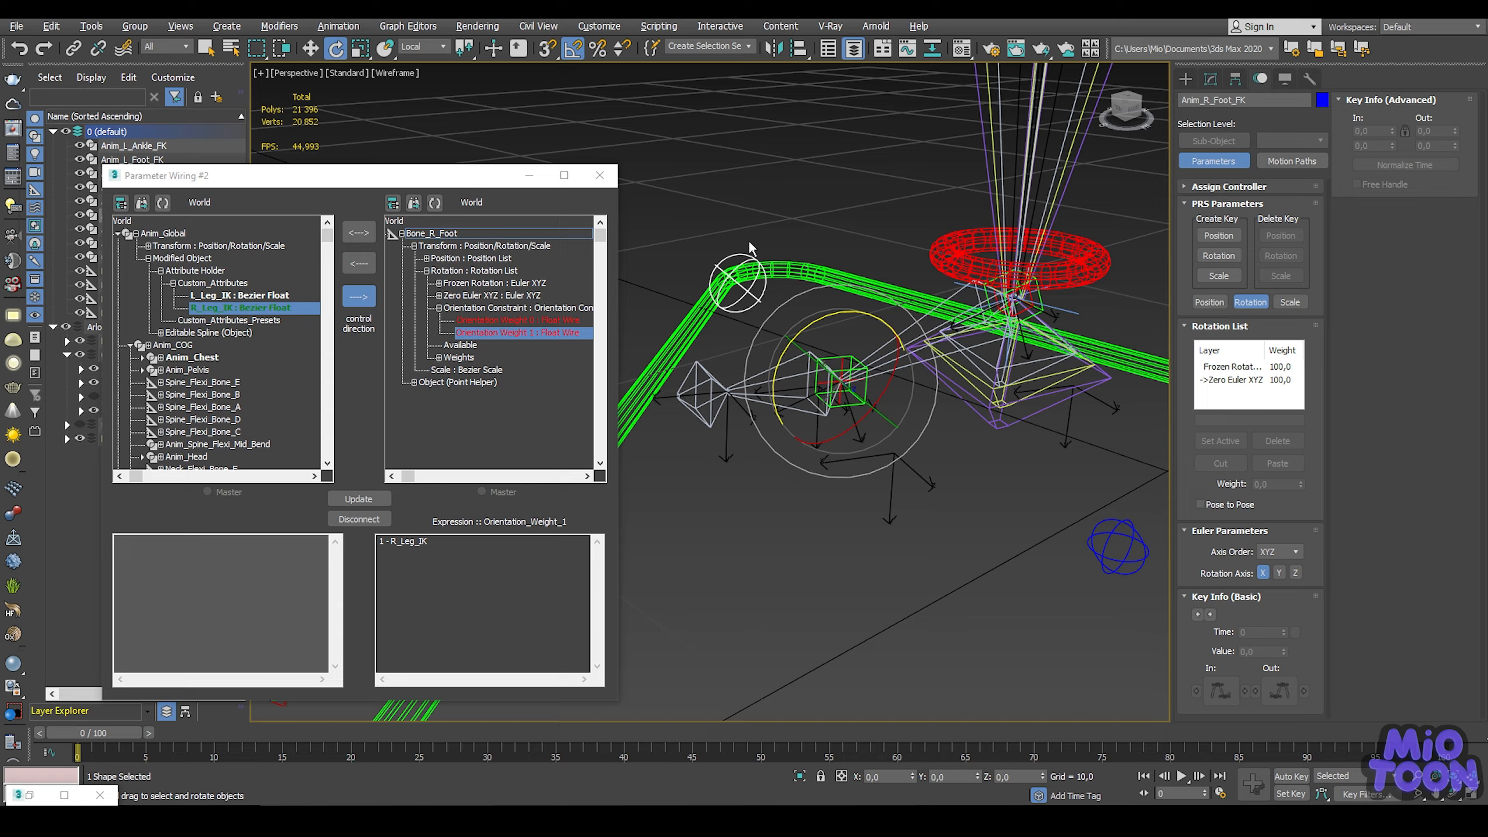
alt+middle_drag(749, 241, 850, 270)
scroll(835, 308, up, 3)
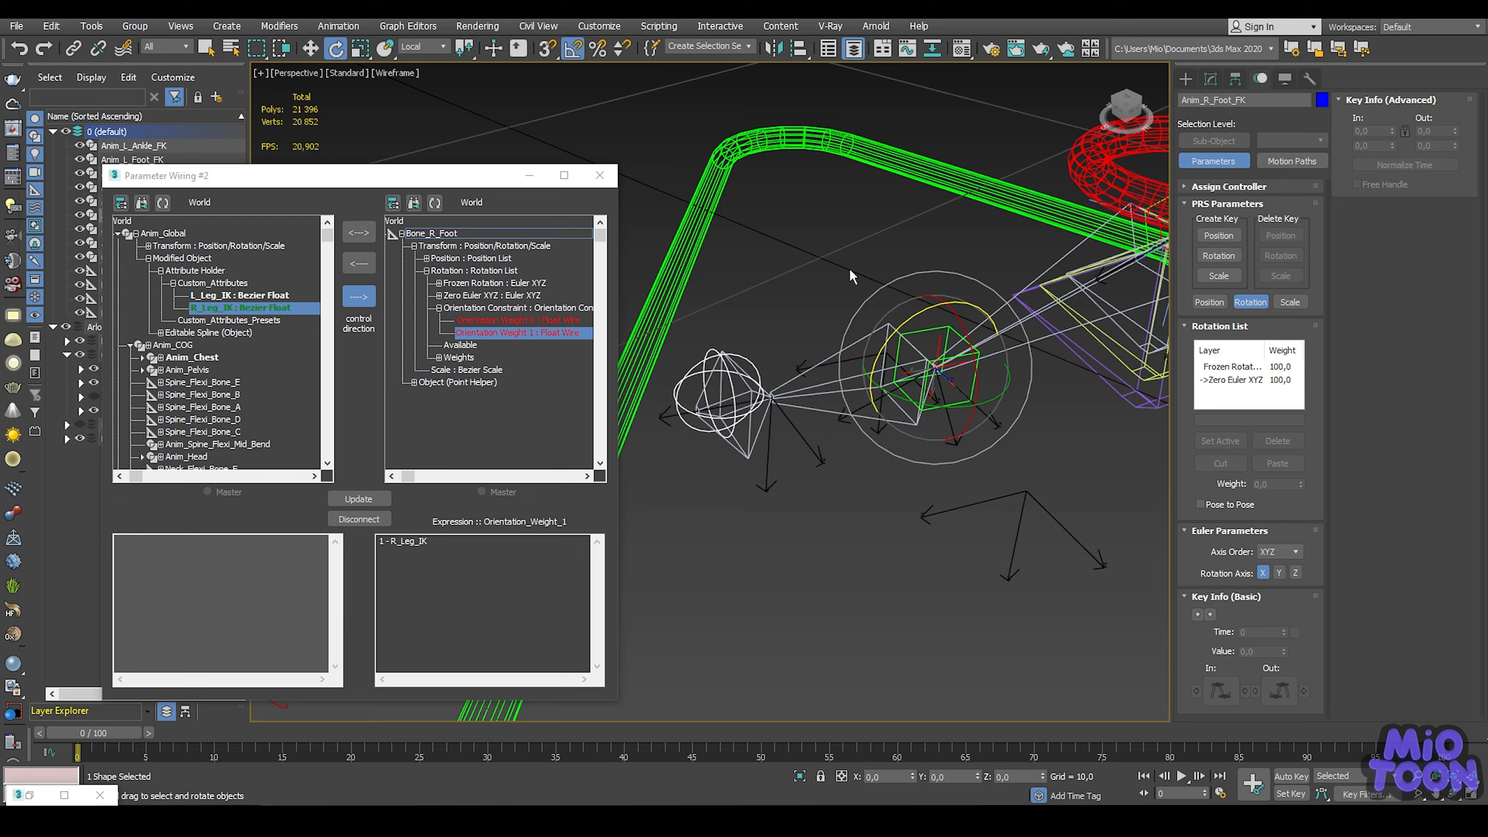
Step: Apply an Orientation Constraint to the PtDrv_R_Foot_FK helper with Anim_R_Foot_FK as its target
key(q)
click(937, 365)
alt+middle_drag(936, 351, 901, 288)
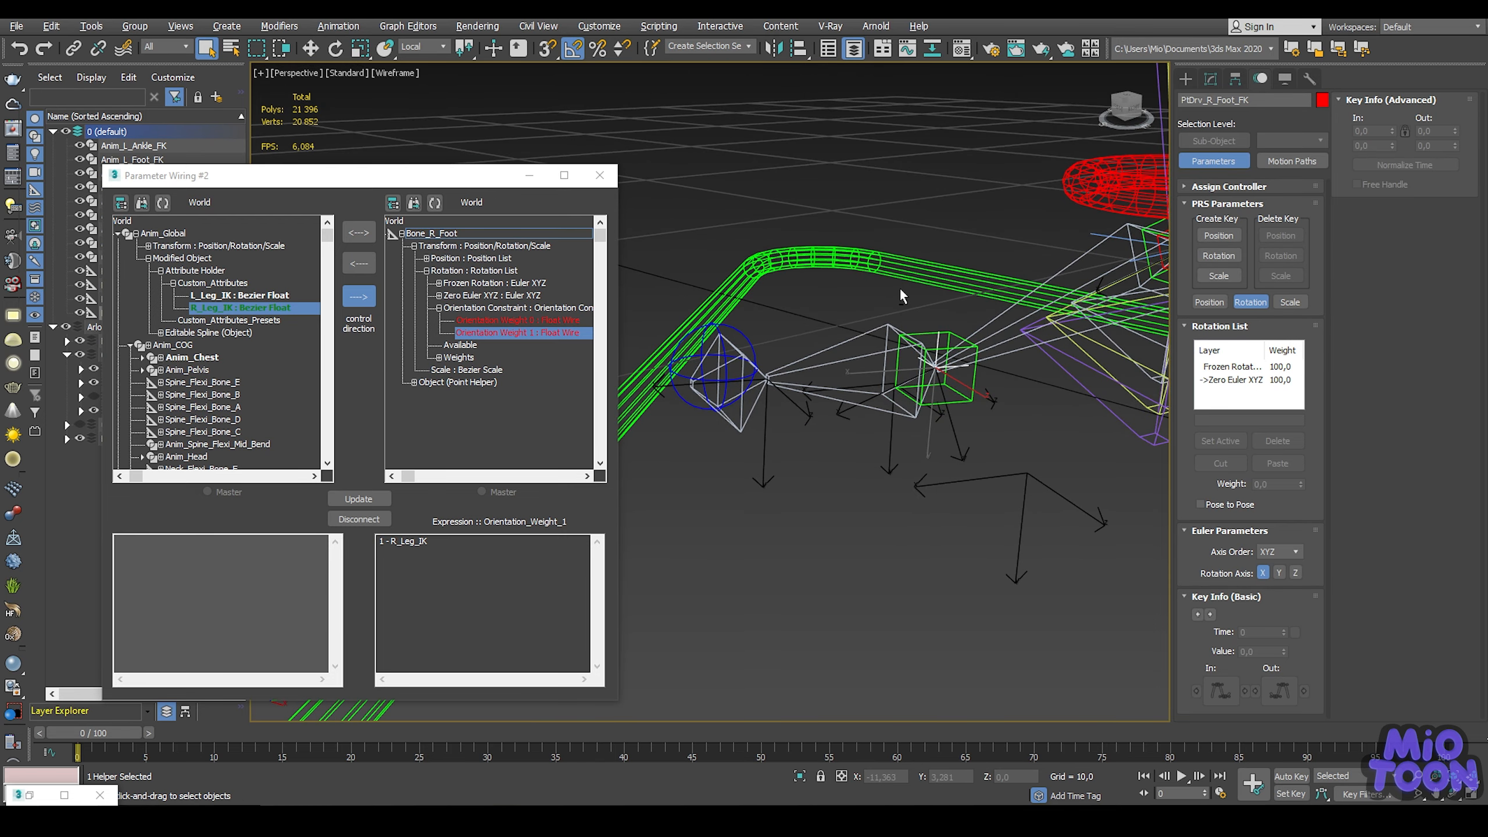
alt+right_click(901, 290)
click(972, 370)
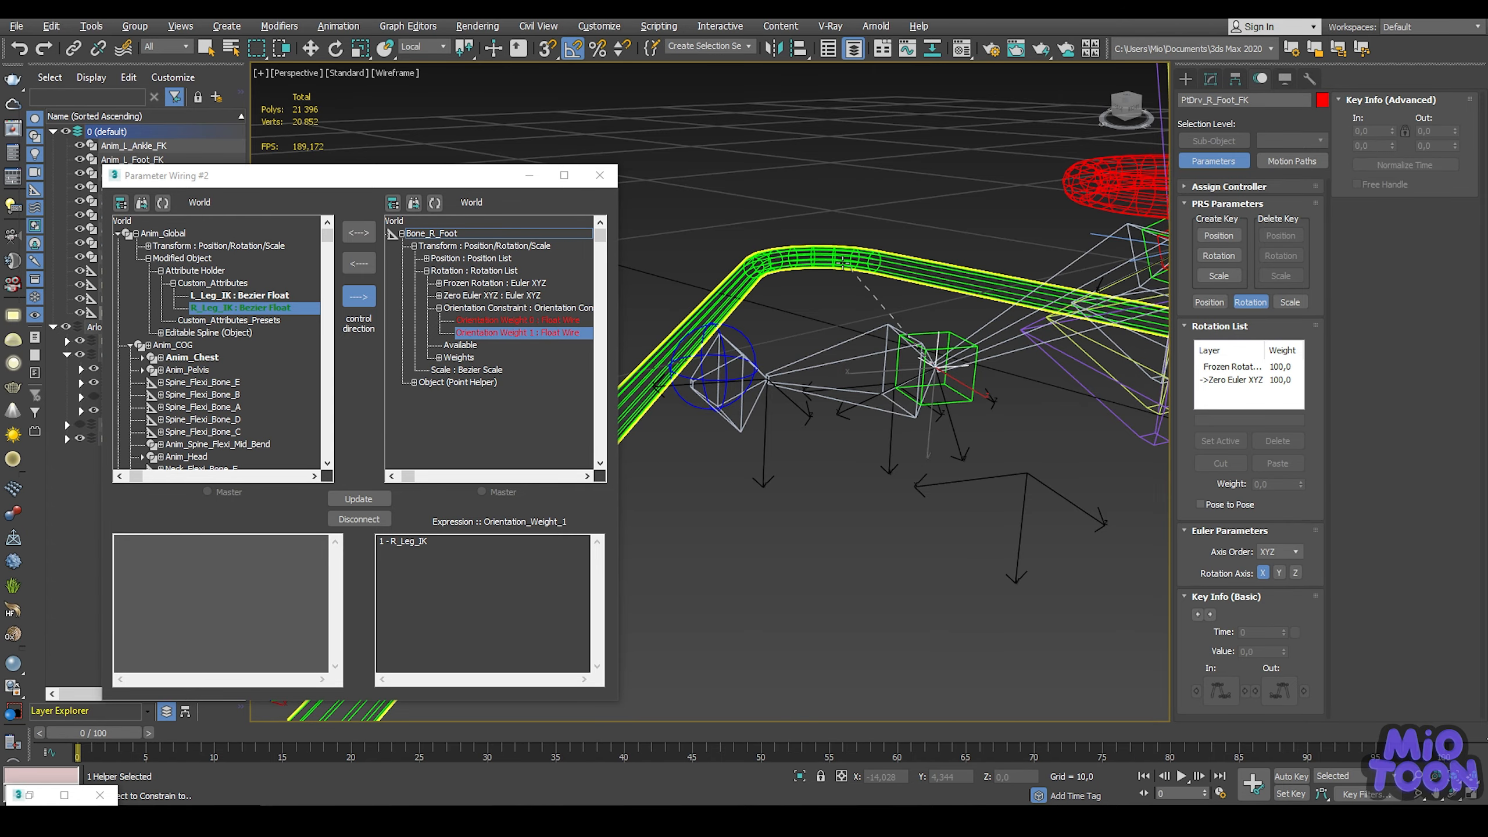
click(843, 262)
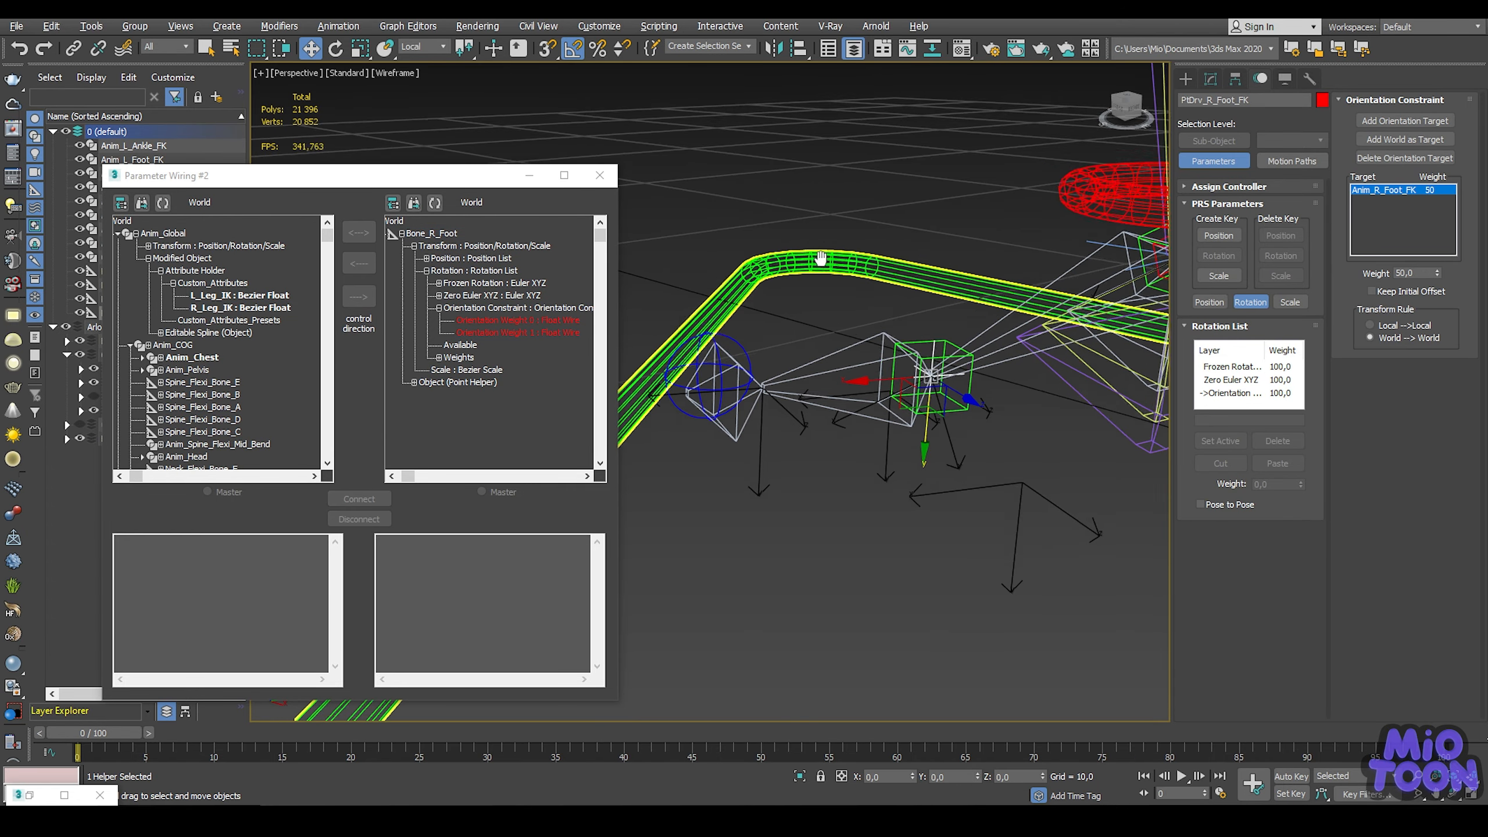
Step: Show the custom attributes of Anim_Global and close the Parameter Wiring window
alt+middle_drag(820, 258, 791, 279)
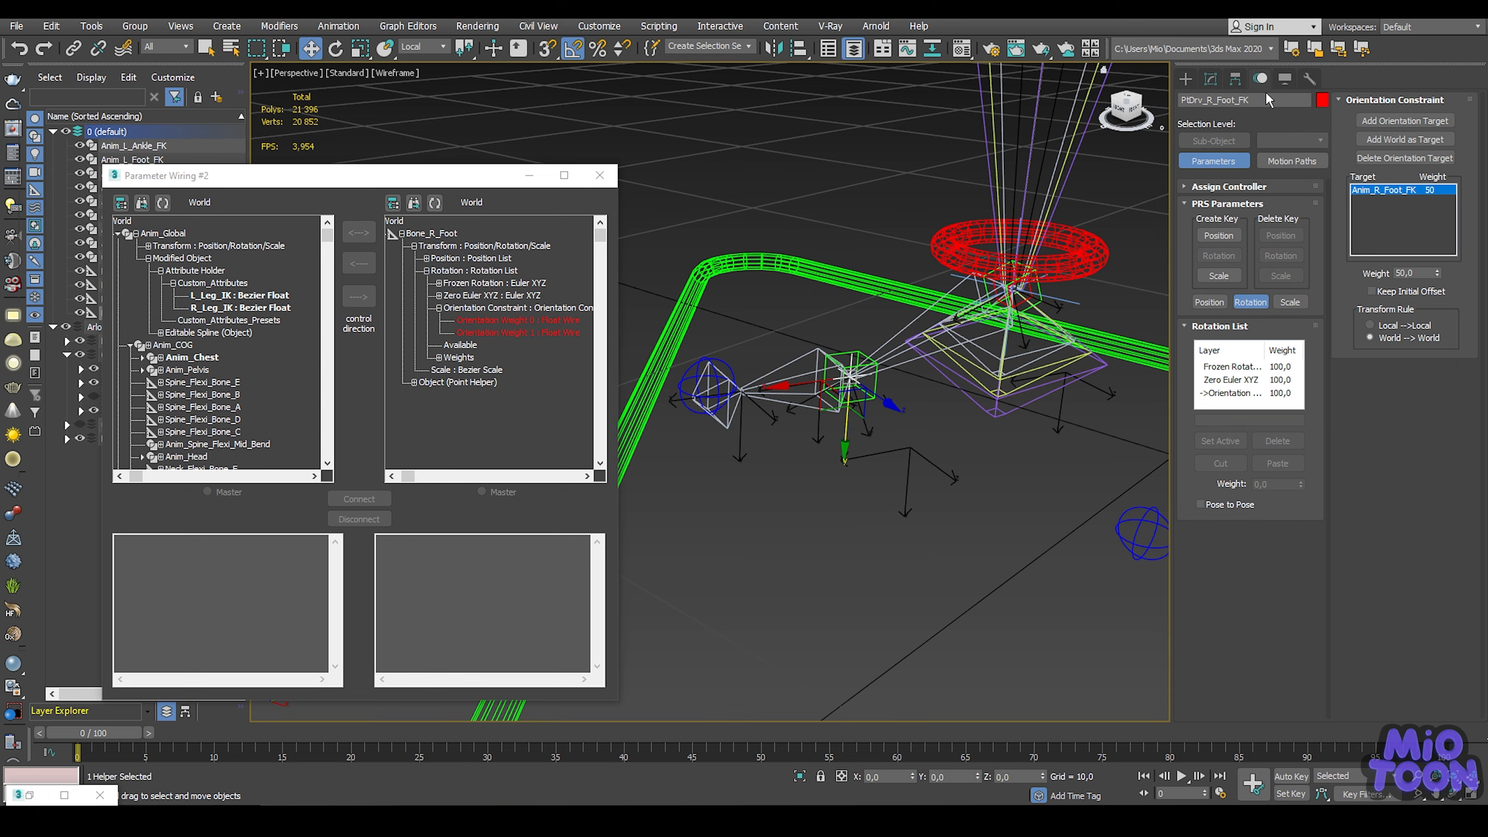
click(1210, 78)
click(973, 295)
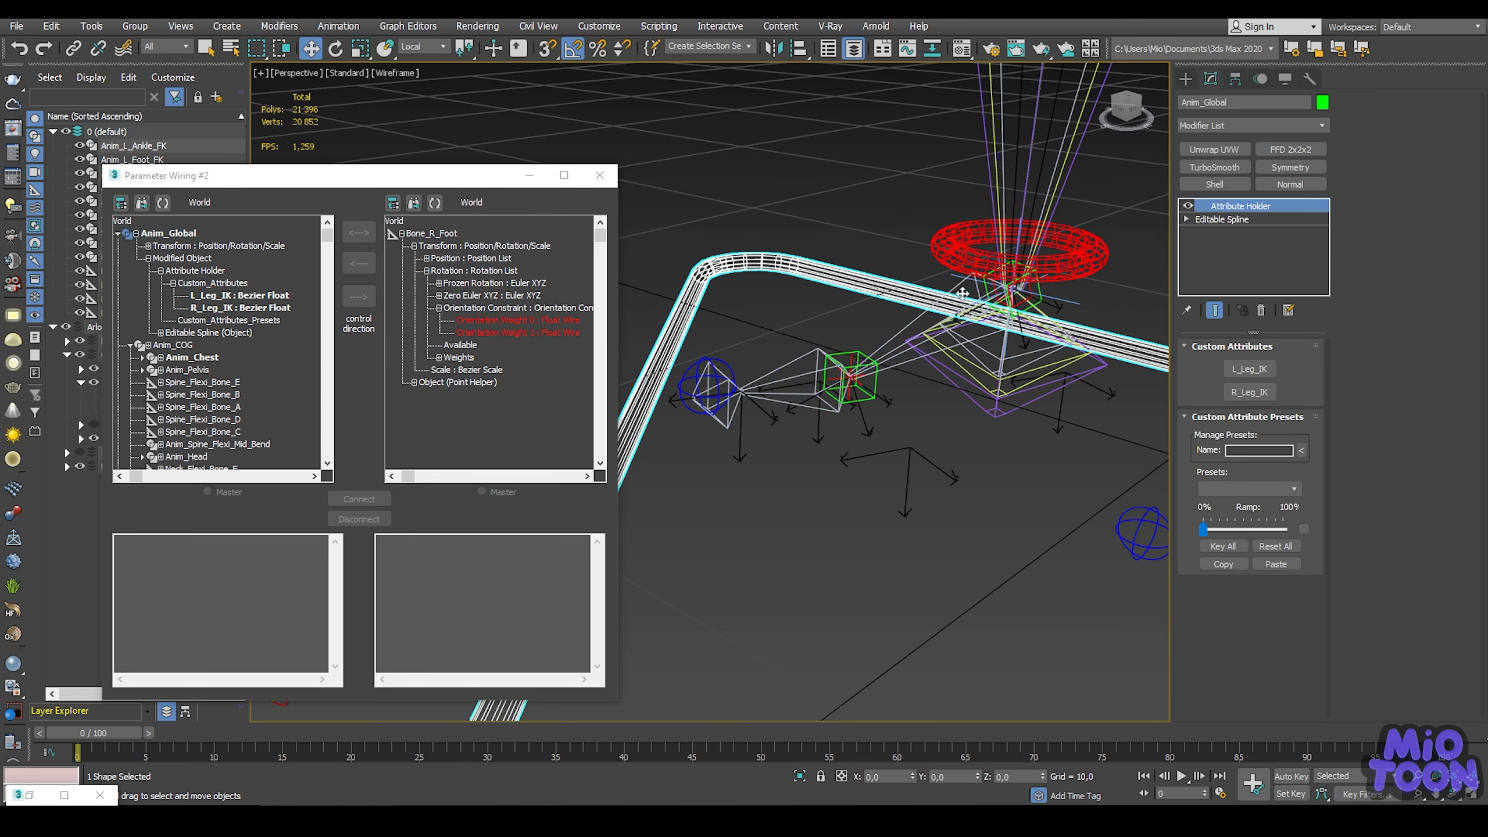
click(602, 170)
middle_drag(740, 211, 651, 217)
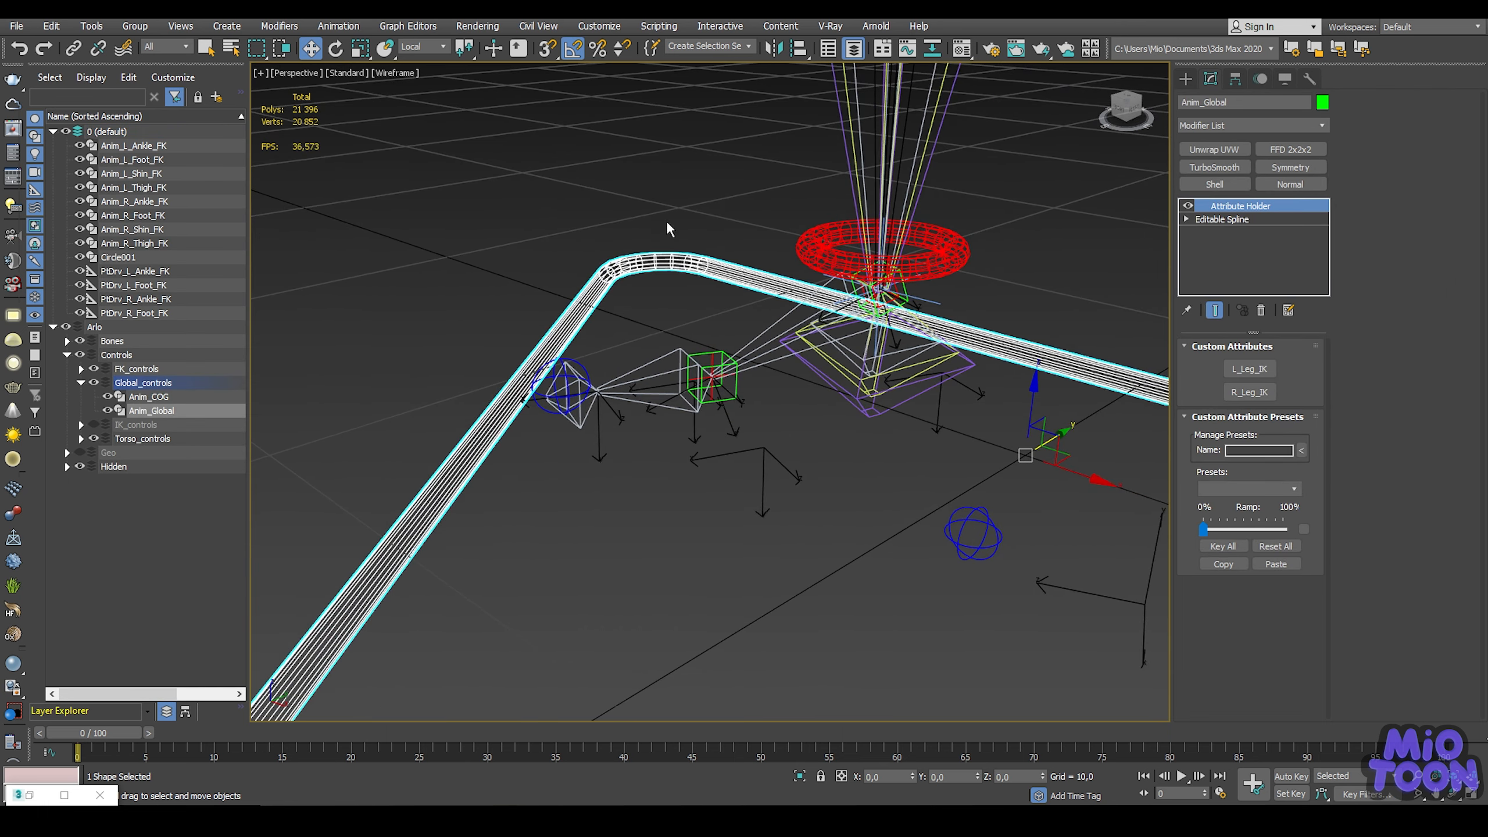
Step: Rotate the Anim_R_Ankle_FK control to tilt the right foot and test the FK ankle
click(815, 235)
scroll(799, 214, down, 3)
alt+middle_drag(801, 218, 775, 197)
key(e)
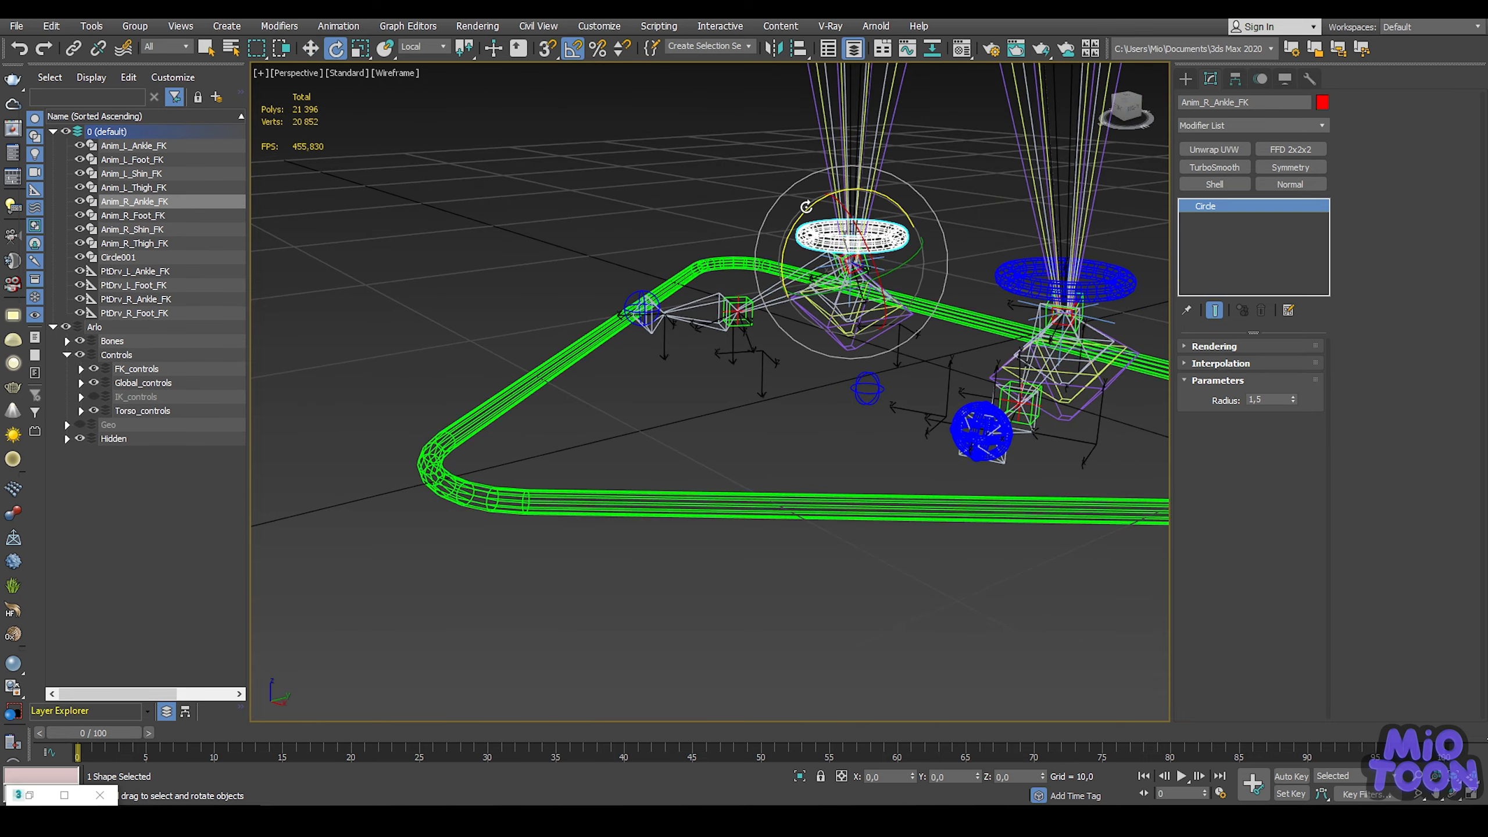
mouse_move(807, 208)
mouse_down()
mouse_move(788, 228)
mouse_move(820, 171)
mouse_move(765, 223)
mouse_move(805, 180)
mouse_up()
right_click(779, 195)
Step: Rotate the Anim_R_Foot_FK control so the right toe points upward
scroll(695, 177, up, 3)
click(650, 188)
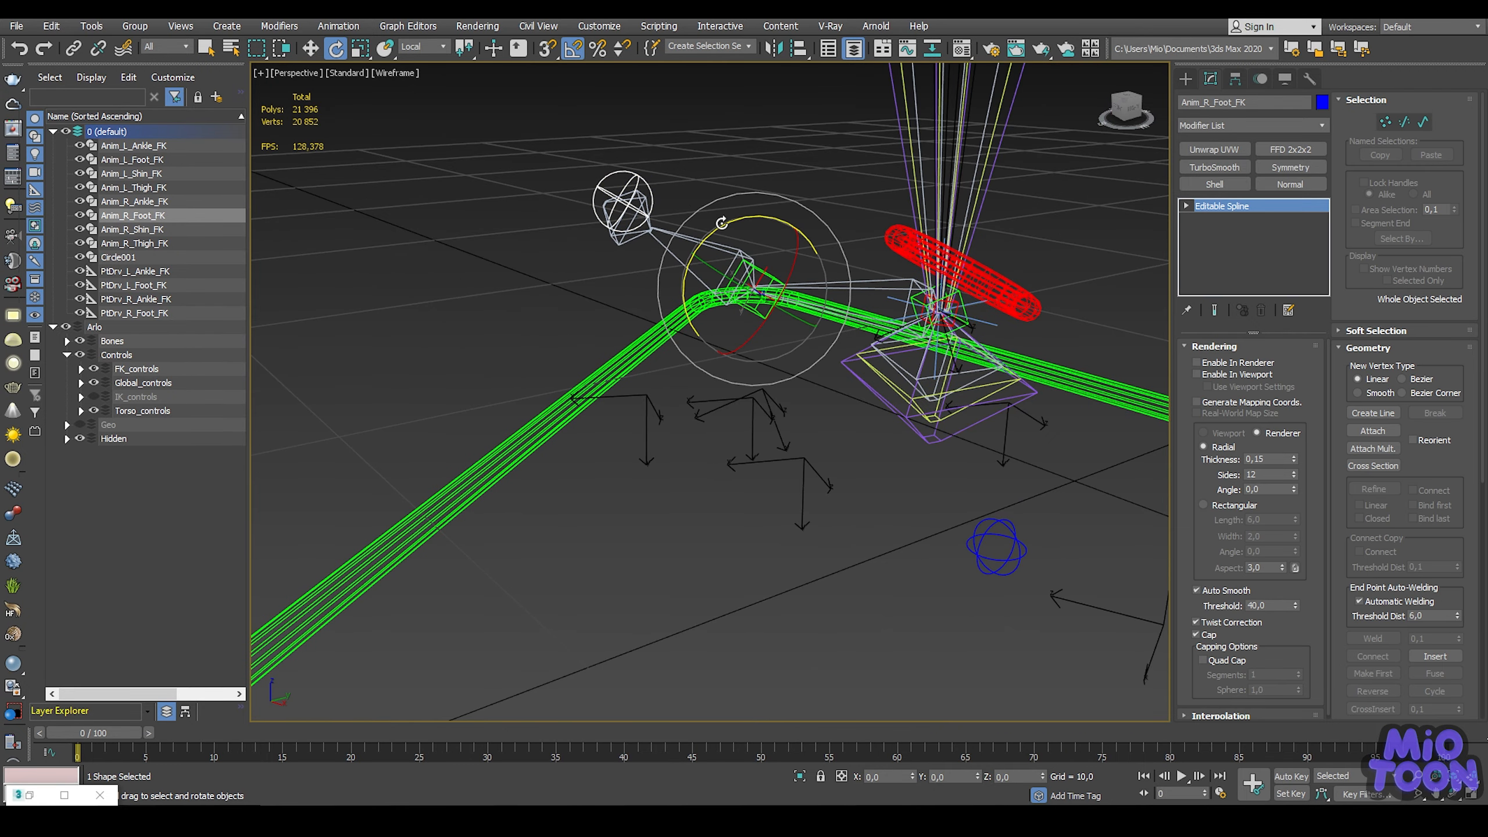
drag(721, 223, 753, 200)
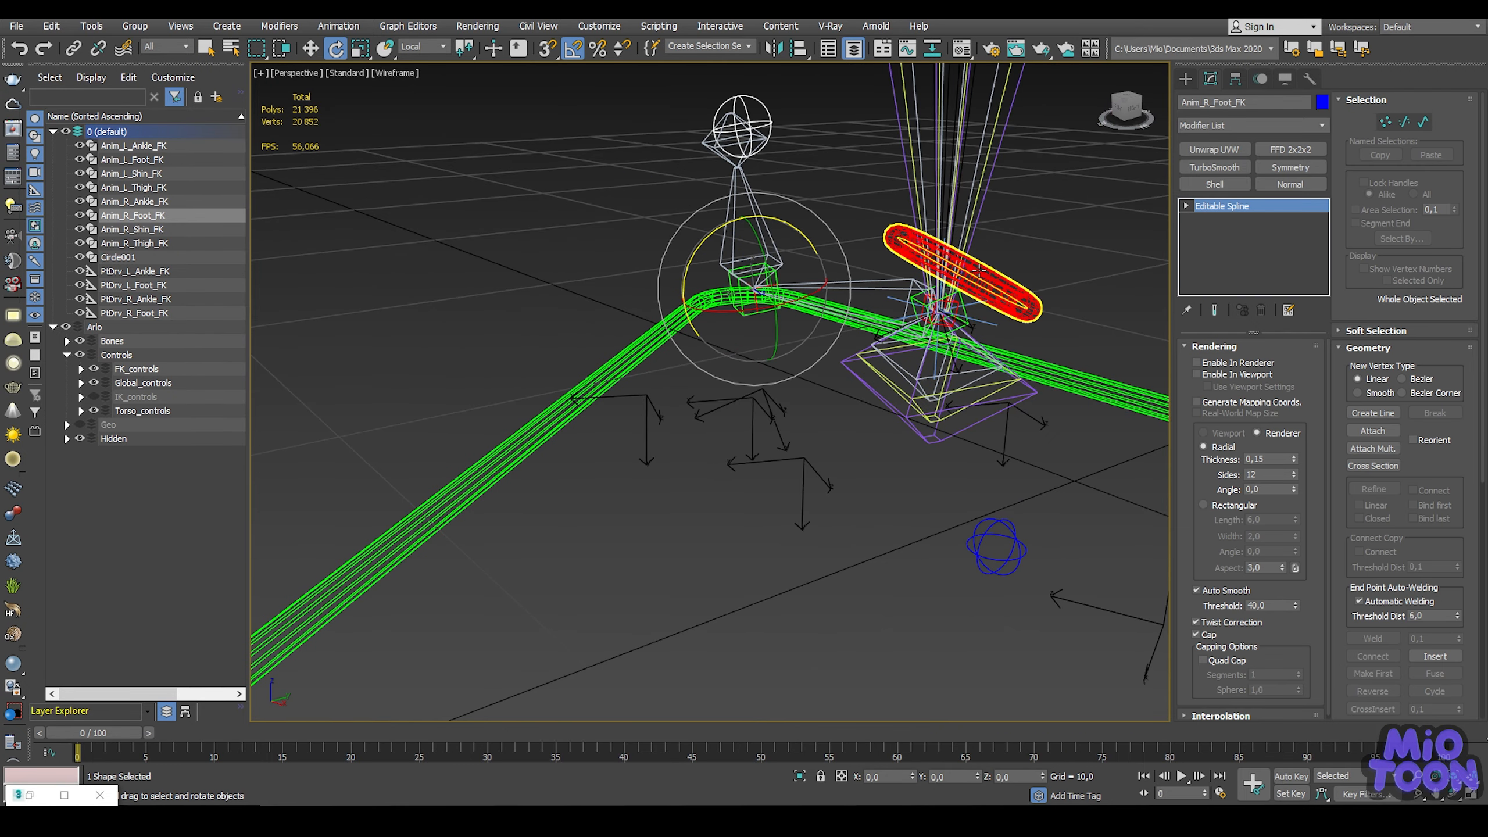
Step: Move the Anim_R_Ankle_FK control away from the right leg to test the FK foot's position
click(979, 270)
scroll(862, 226, down, 4)
middle_drag(862, 225, 843, 259)
key(w)
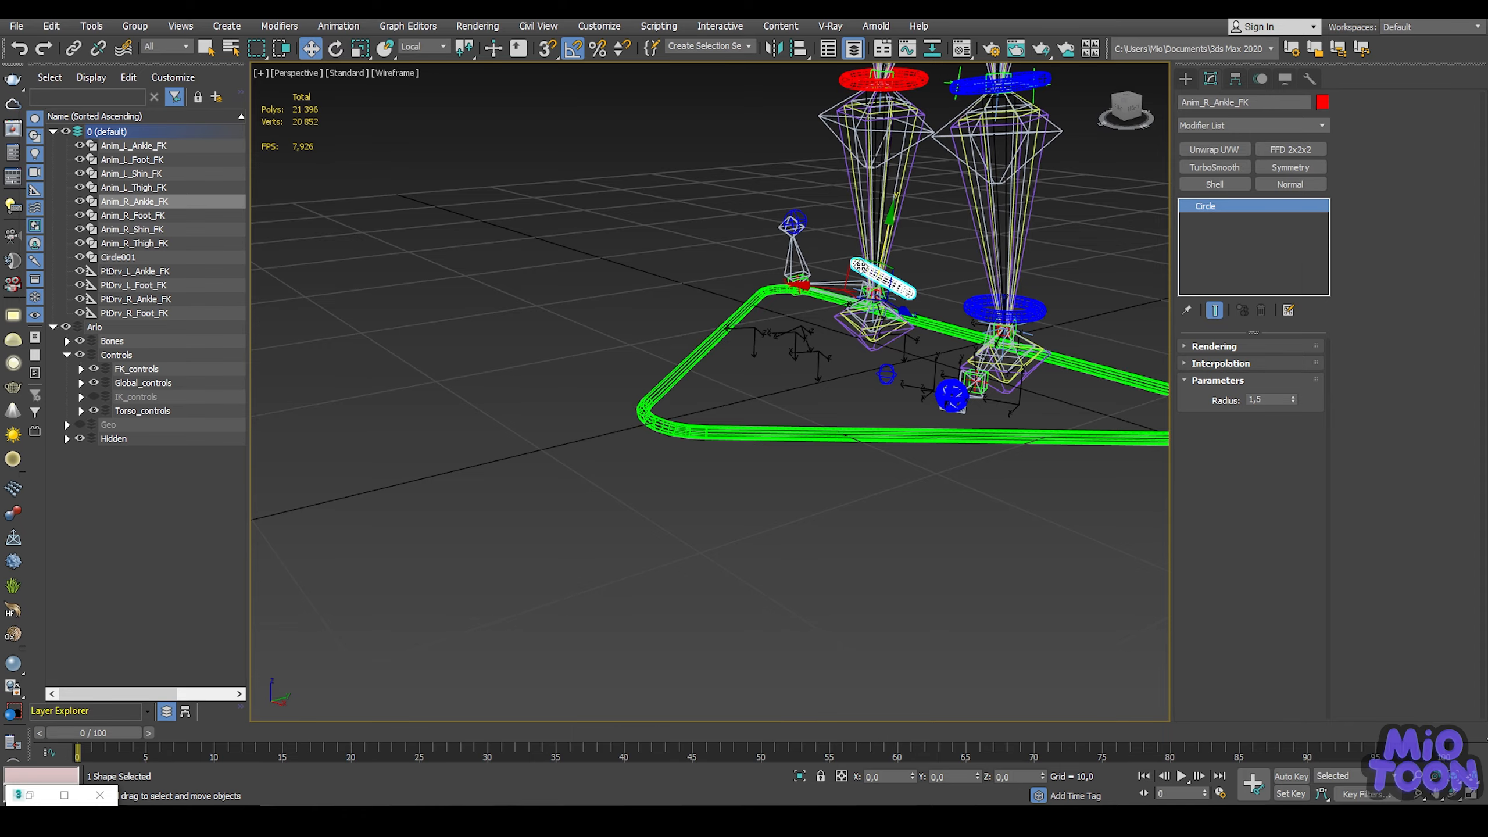
drag(860, 266, 566, 198)
Step: Turn on R_Leg_IK in Anim_Global's custom attributes to switch the right leg to IK
key(e)
alt+middle_drag(661, 182, 841, 230)
click(400, 359)
alt+middle_drag(400, 362, 644, 410)
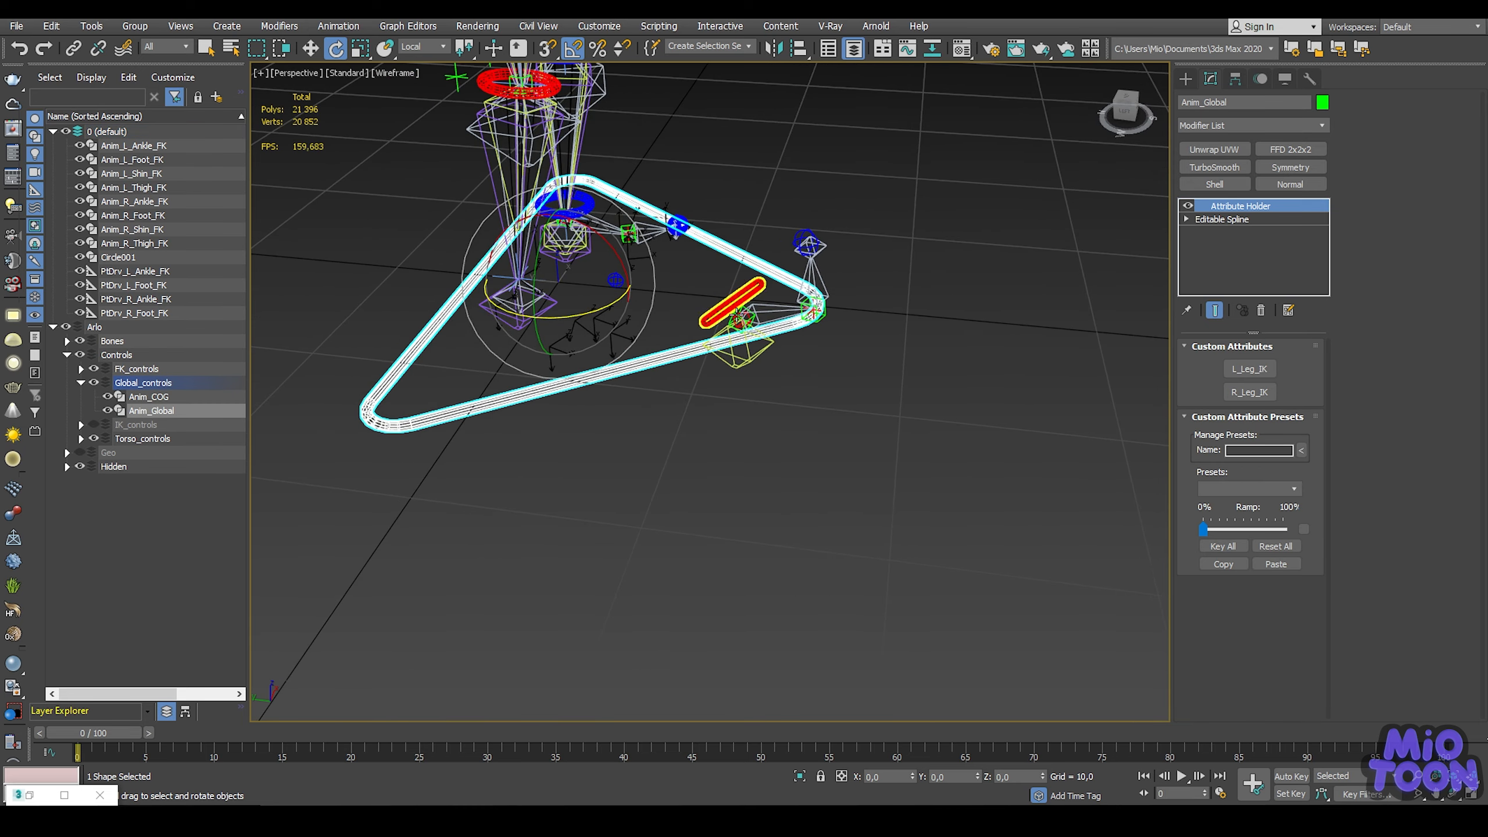
click(1235, 394)
alt+middle_drag(686, 272, 754, 277)
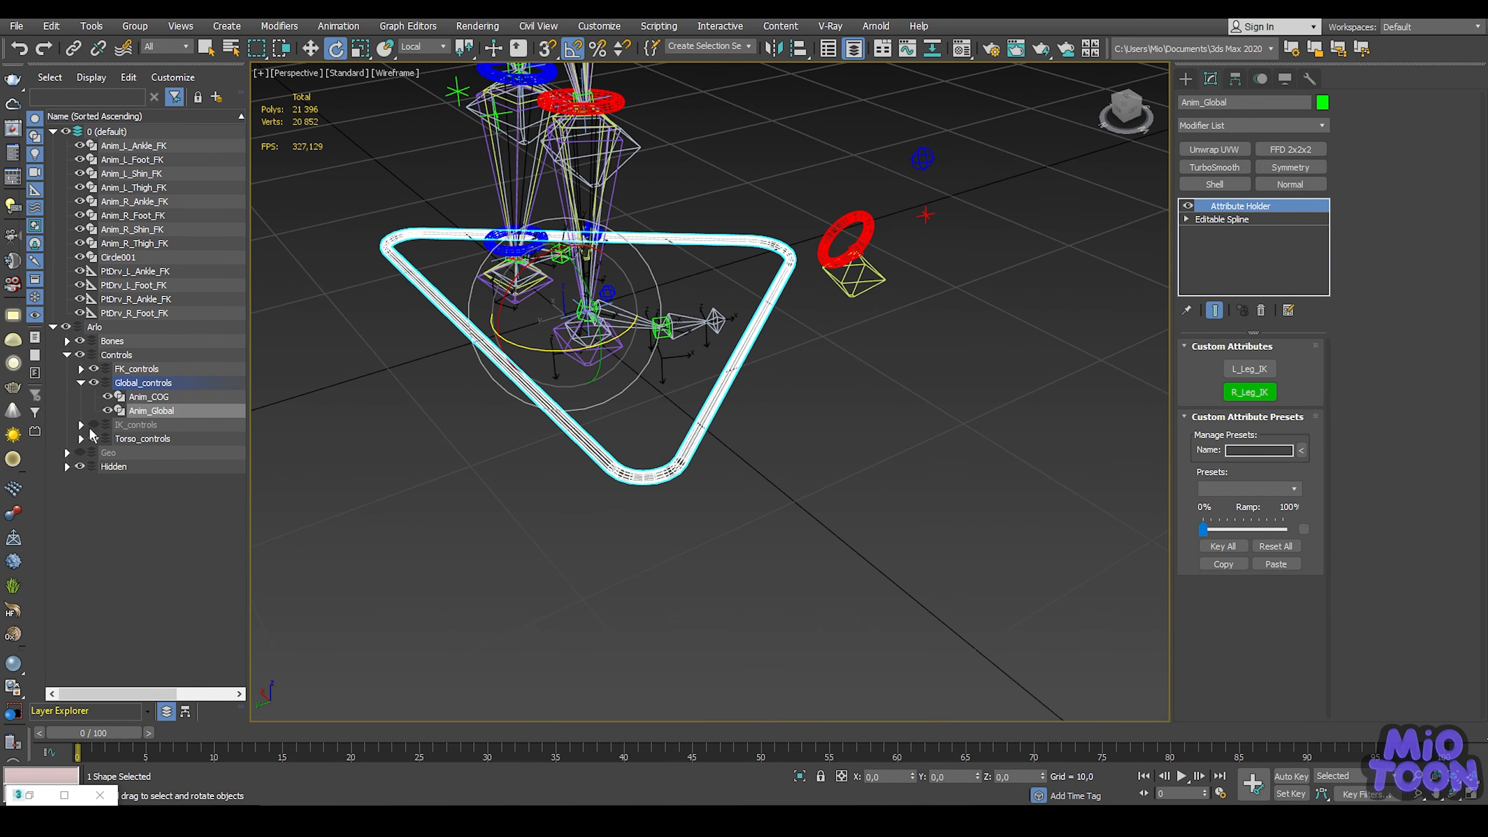
Step: Unhide the IK_controls layer and rotate the Anim_R_Leg_IK control to test the right foot in IK
click(94, 424)
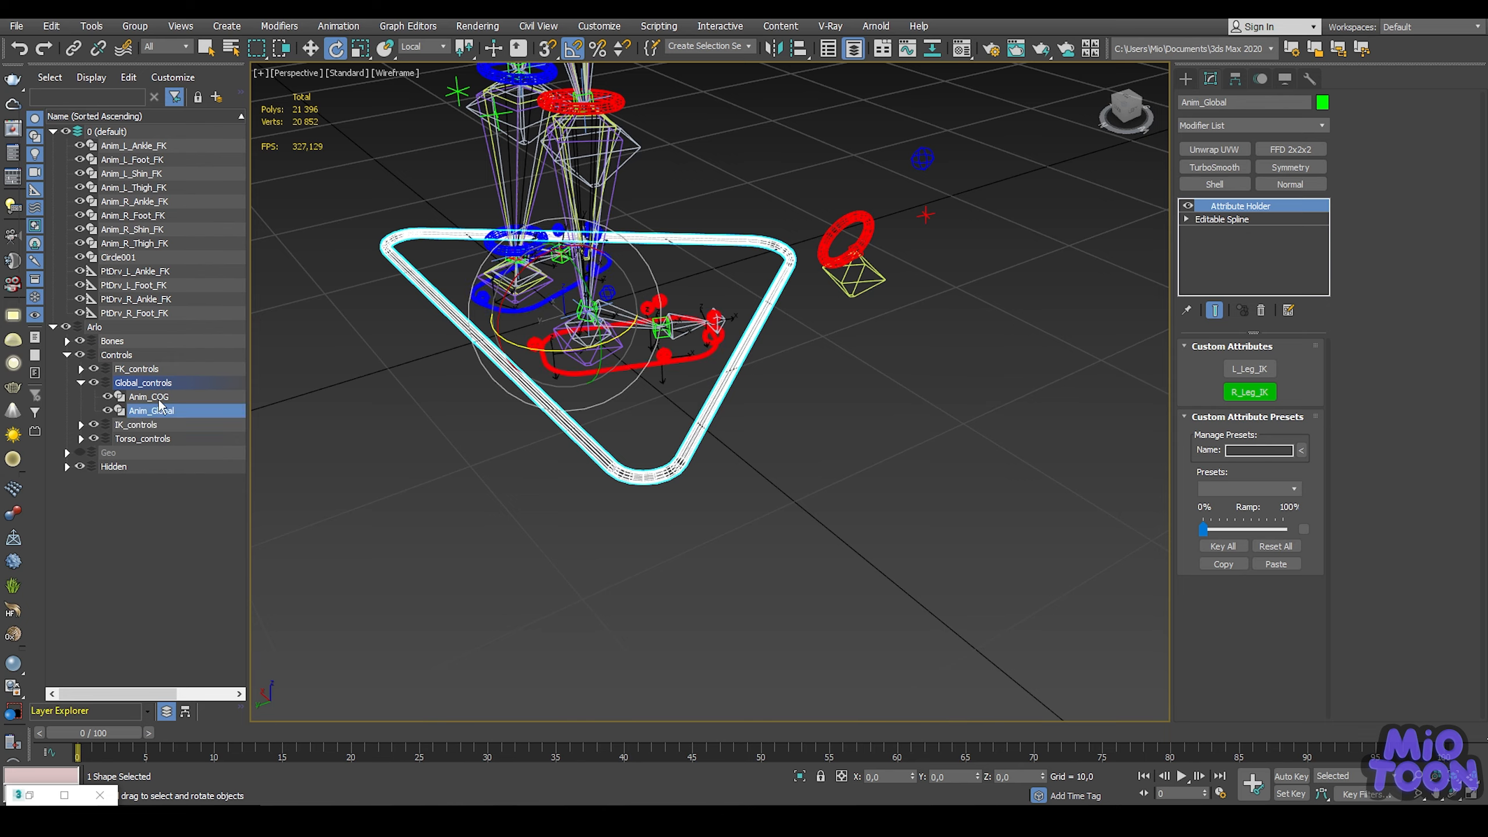
click(640, 364)
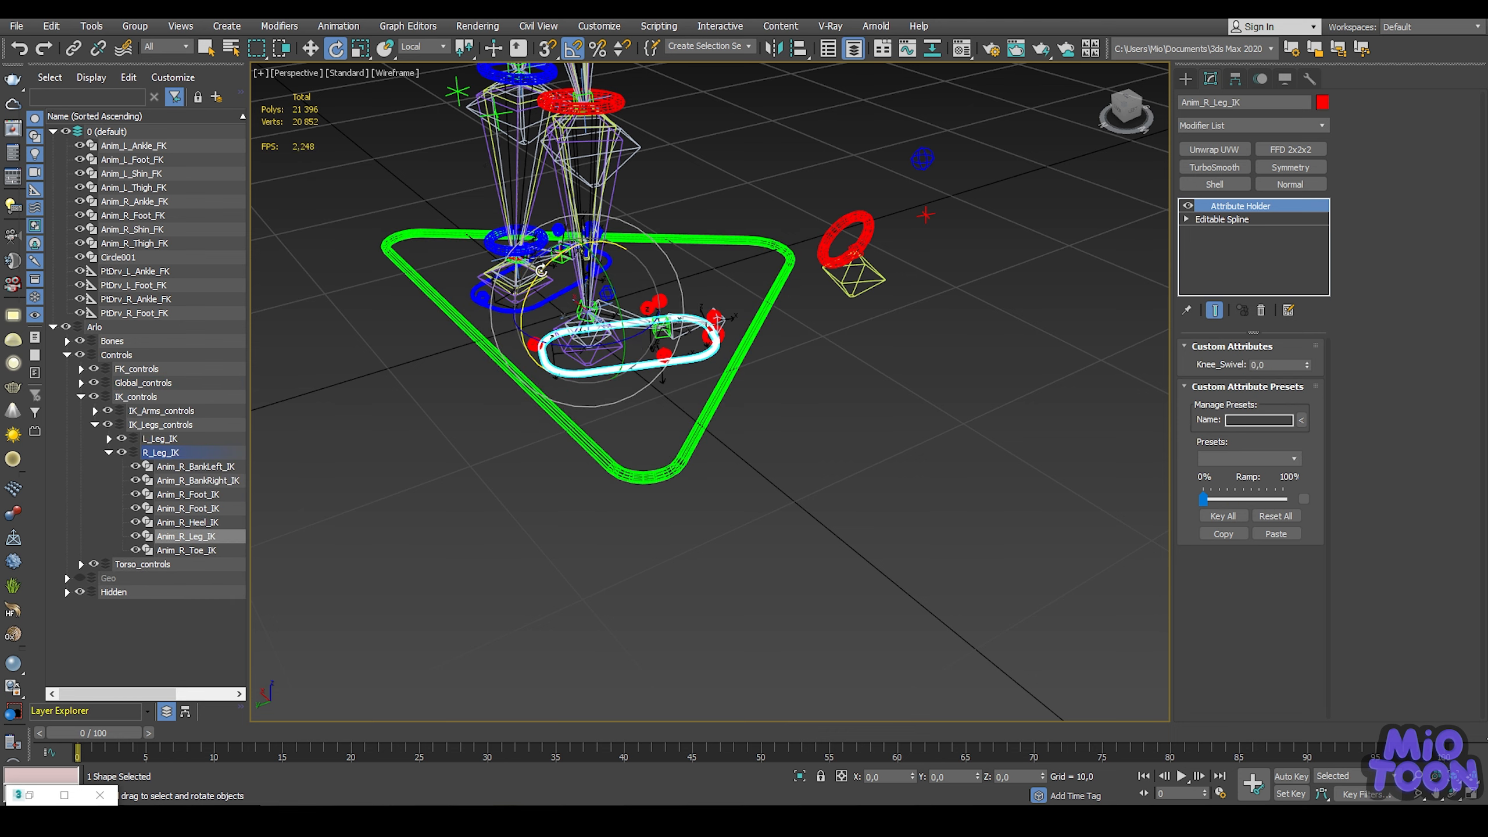
mouse_move(542, 269)
mouse_down()
mouse_move(509, 274)
mouse_move(554, 248)
mouse_up()
Step: Turn off R_Leg_IK on Anim_Global to return the right leg to FK, and select Anim_R_Ankle_FK
click(758, 333)
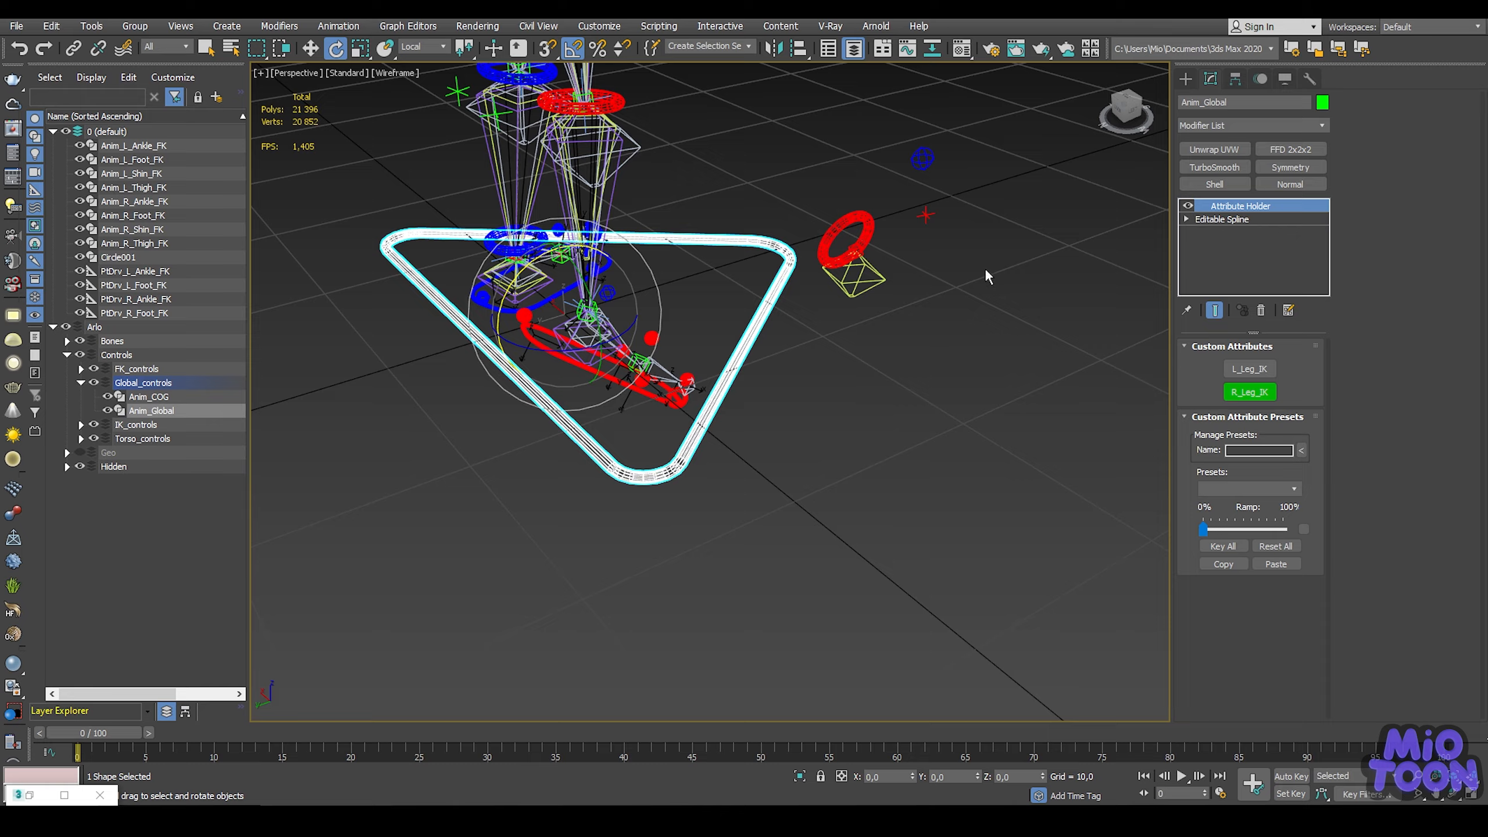
click(1246, 391)
click(843, 240)
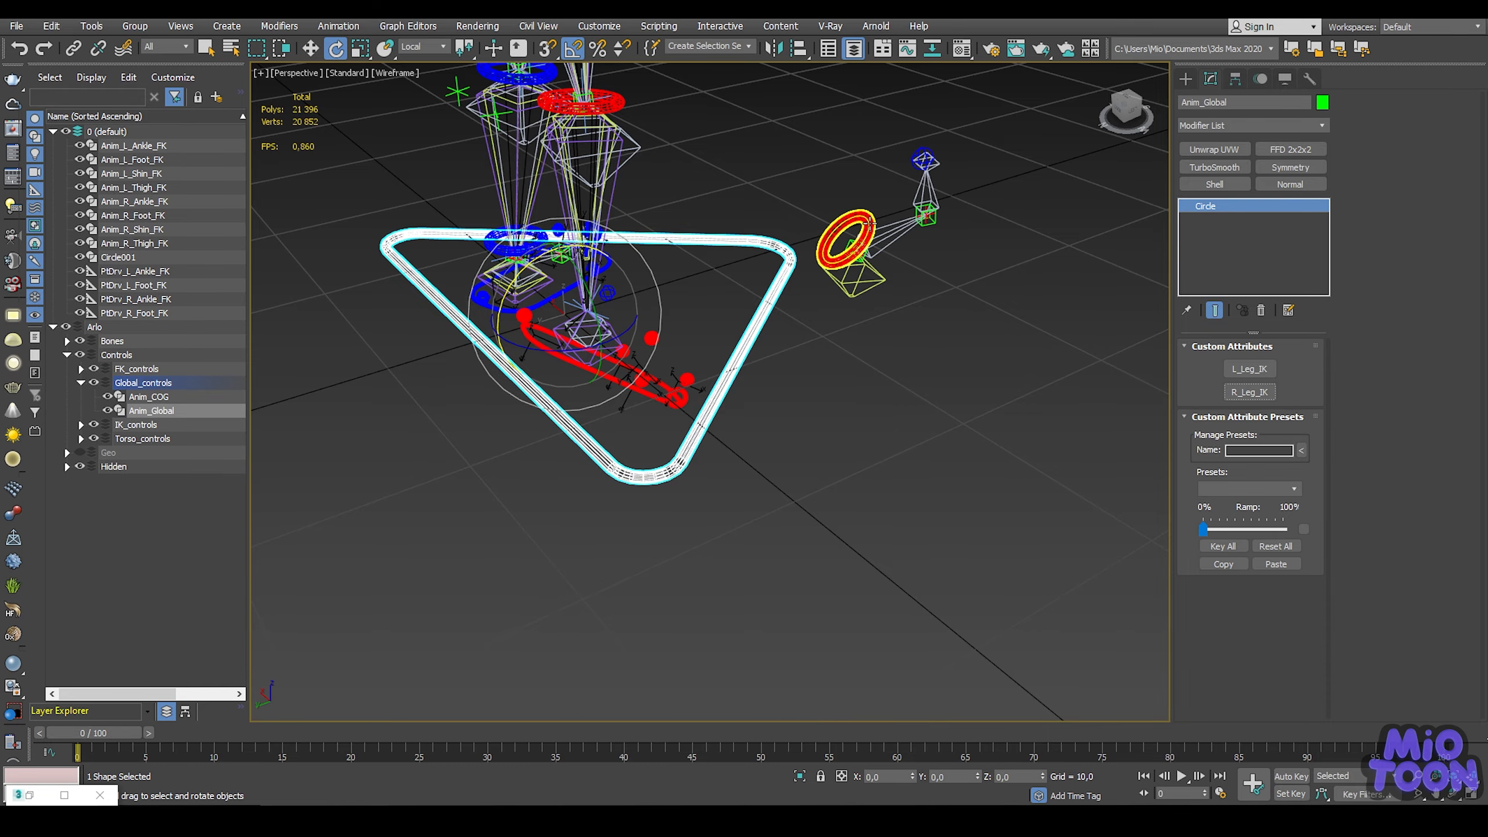
Step: Rotate the Anim_R_Ankle_FK control to test the right foot in FK
alt+middle_drag(846, 238, 858, 194)
drag(860, 183, 906, 194)
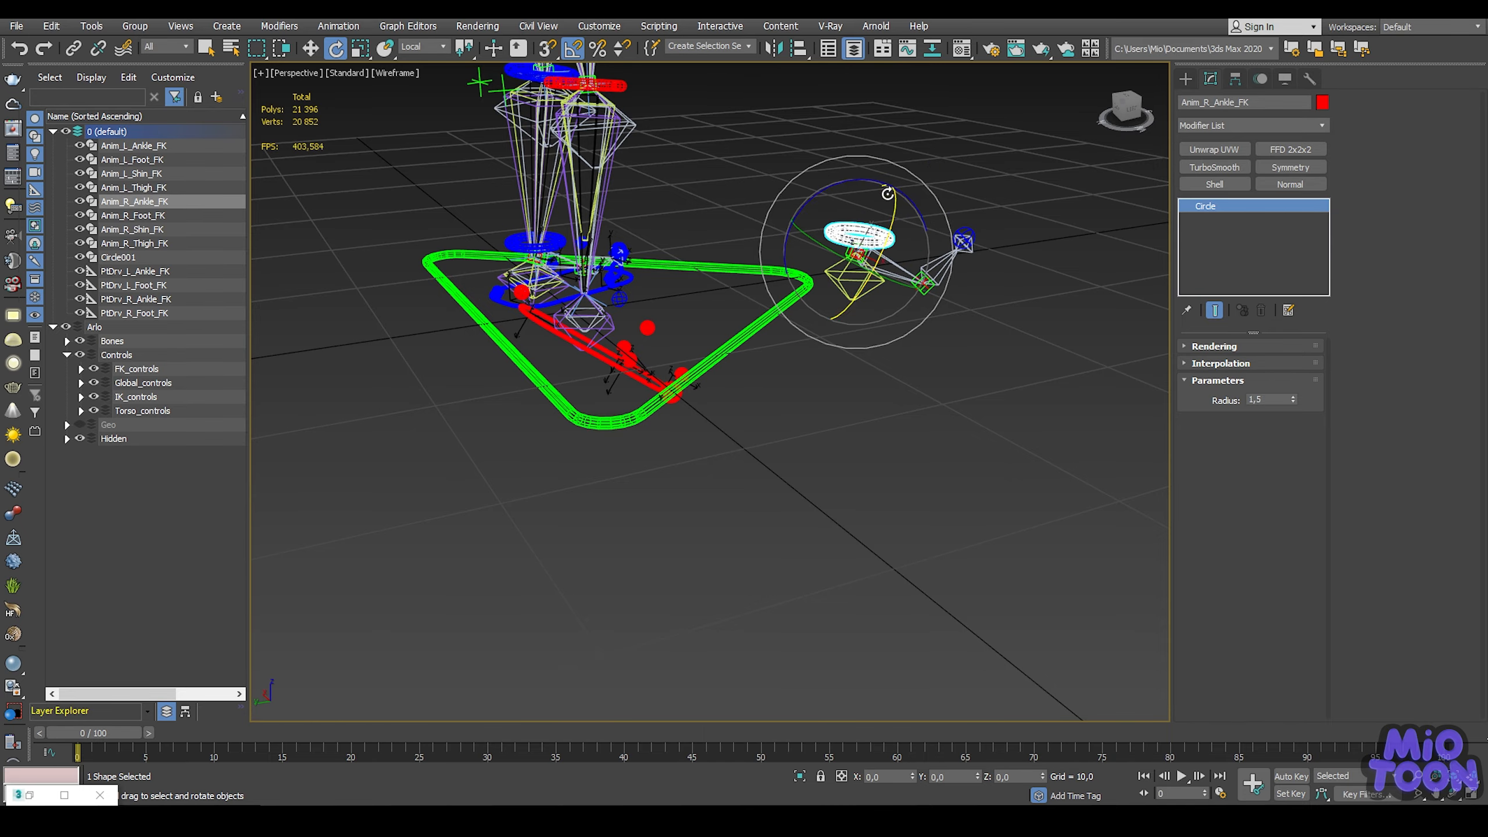
alt+middle_drag(826, 203, 804, 227)
scroll(959, 226, up, 3)
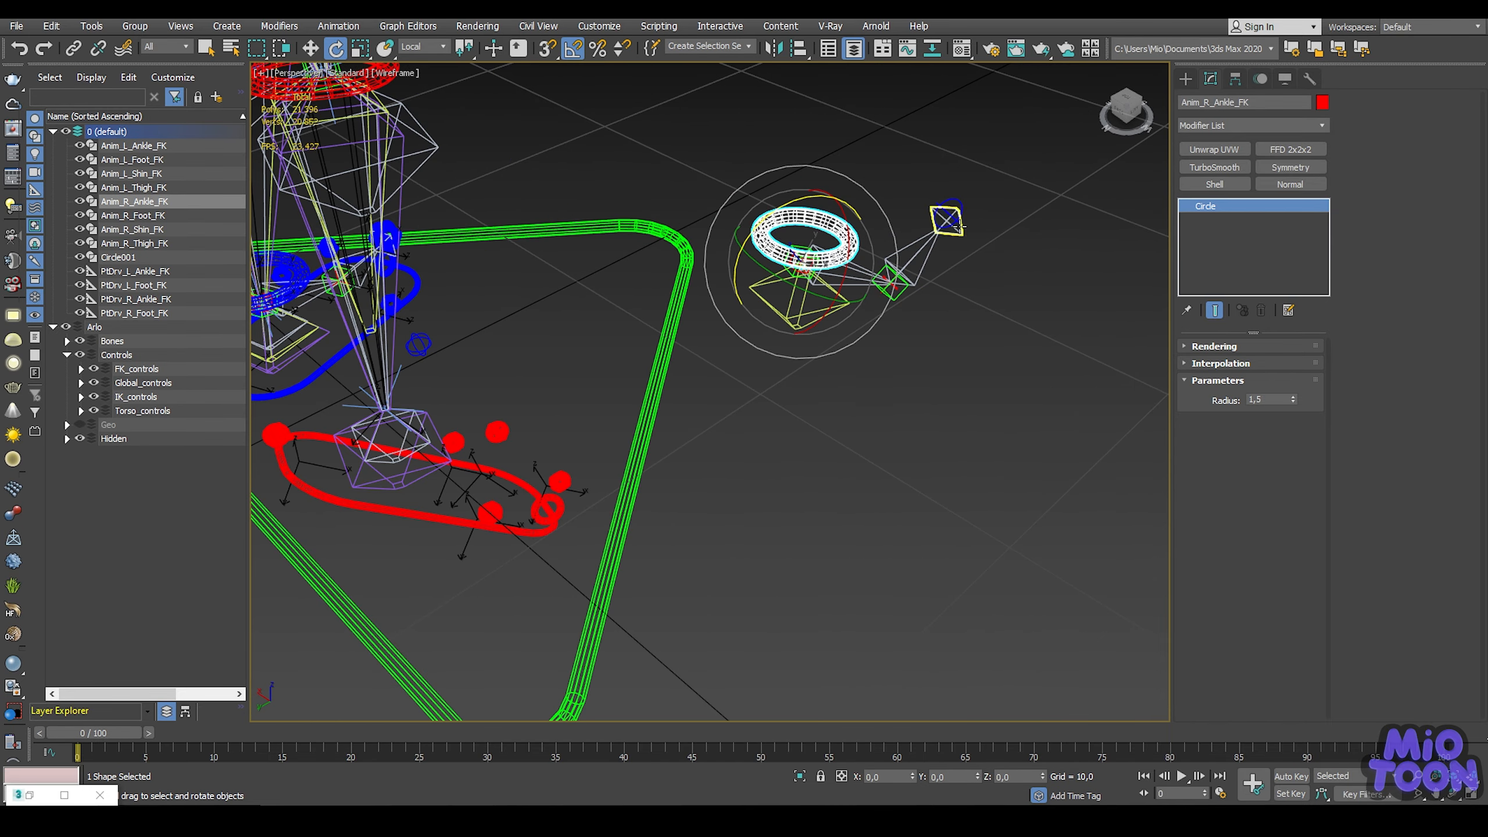
Step: Reset the Anim_R_Ankle_FK, Anim_R_Foot_FK and Anim_R_Leg_IK controls with Transform To Zero
ctrl+click(964, 203)
alt+right_click(998, 183)
click(971, 148)
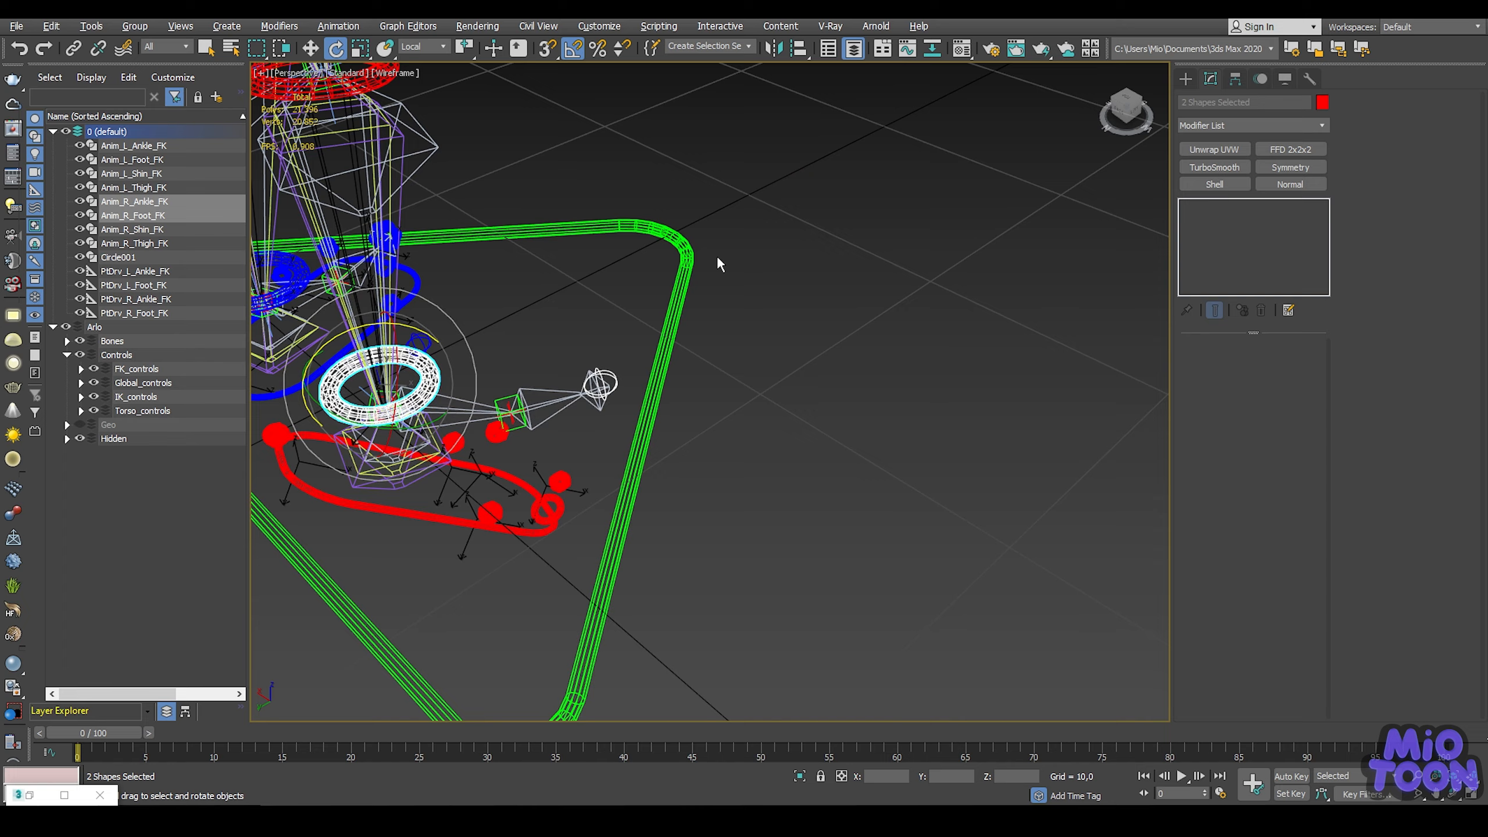
middle_drag(594, 314, 763, 259)
click(549, 463)
alt+right_click(550, 463)
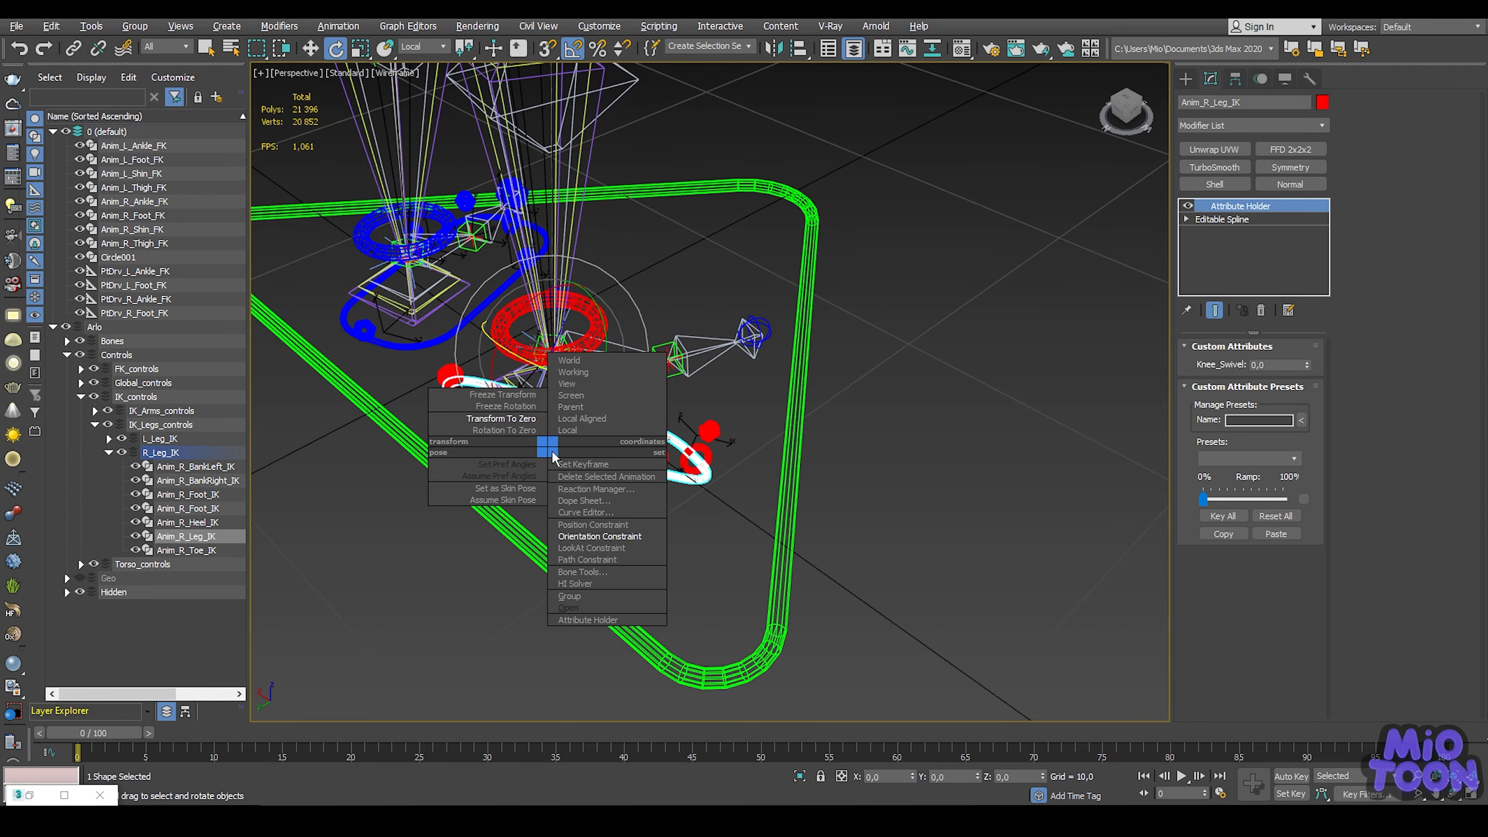
click(498, 418)
middle_drag(689, 357, 633, 378)
click(755, 311)
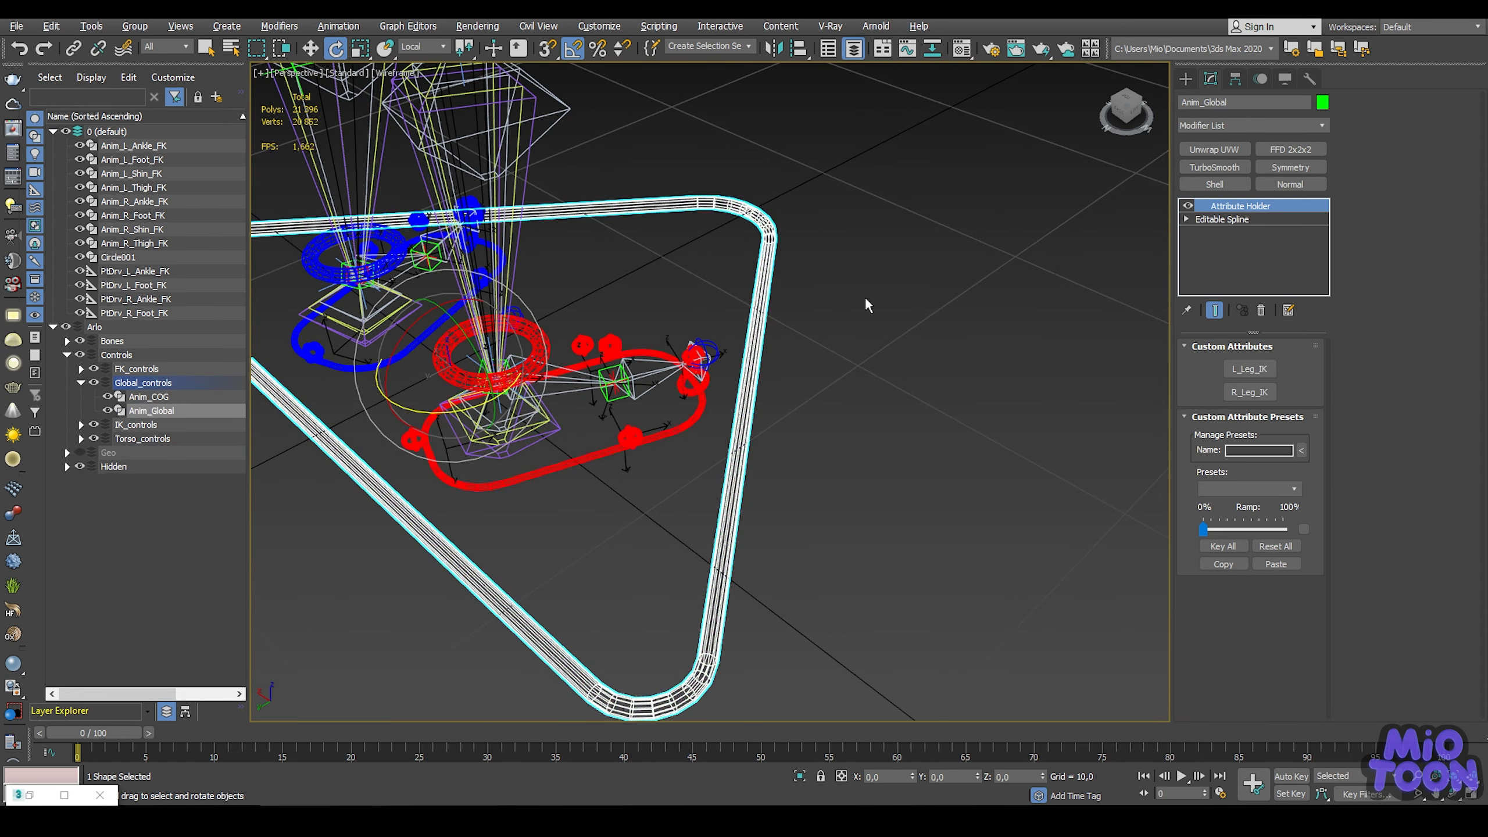
Step: Enable viewport rendering for the Anim_R_Foot_FK spline and set its object color to red
alt+middle_drag(846, 278, 620, 472)
scroll(624, 484, up, 5)
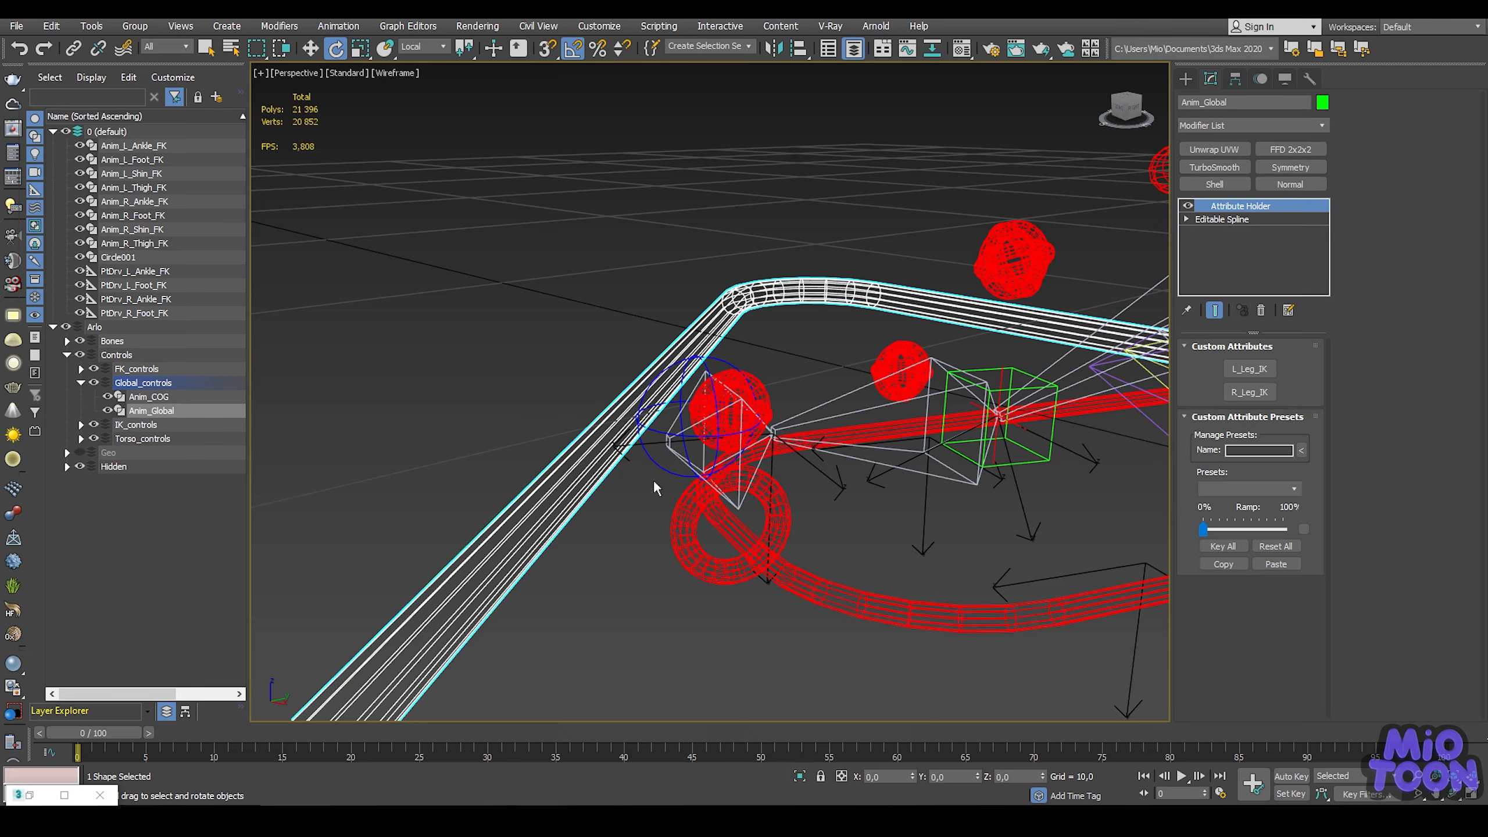
click(652, 462)
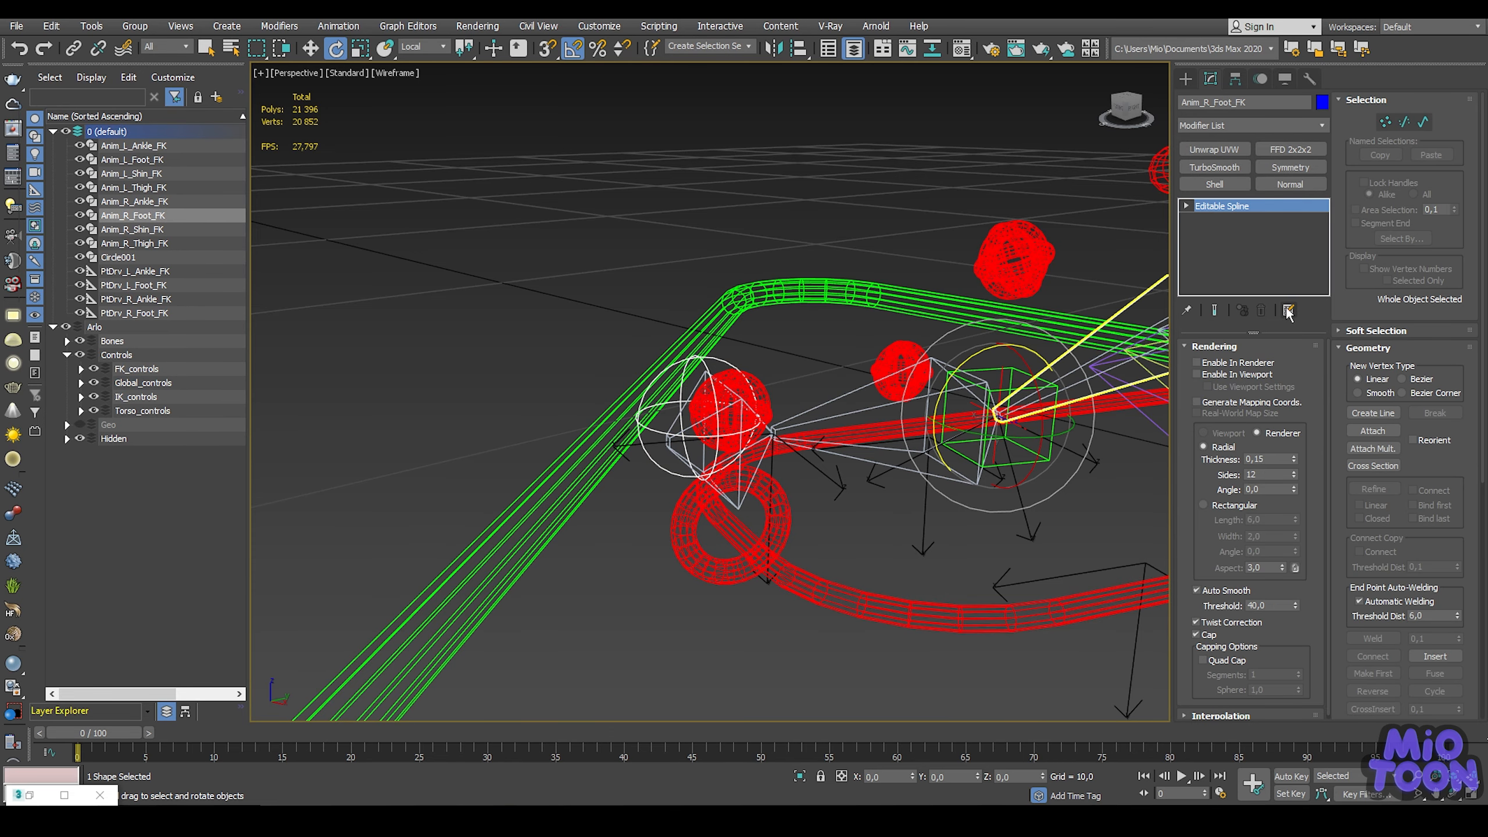
click(1198, 374)
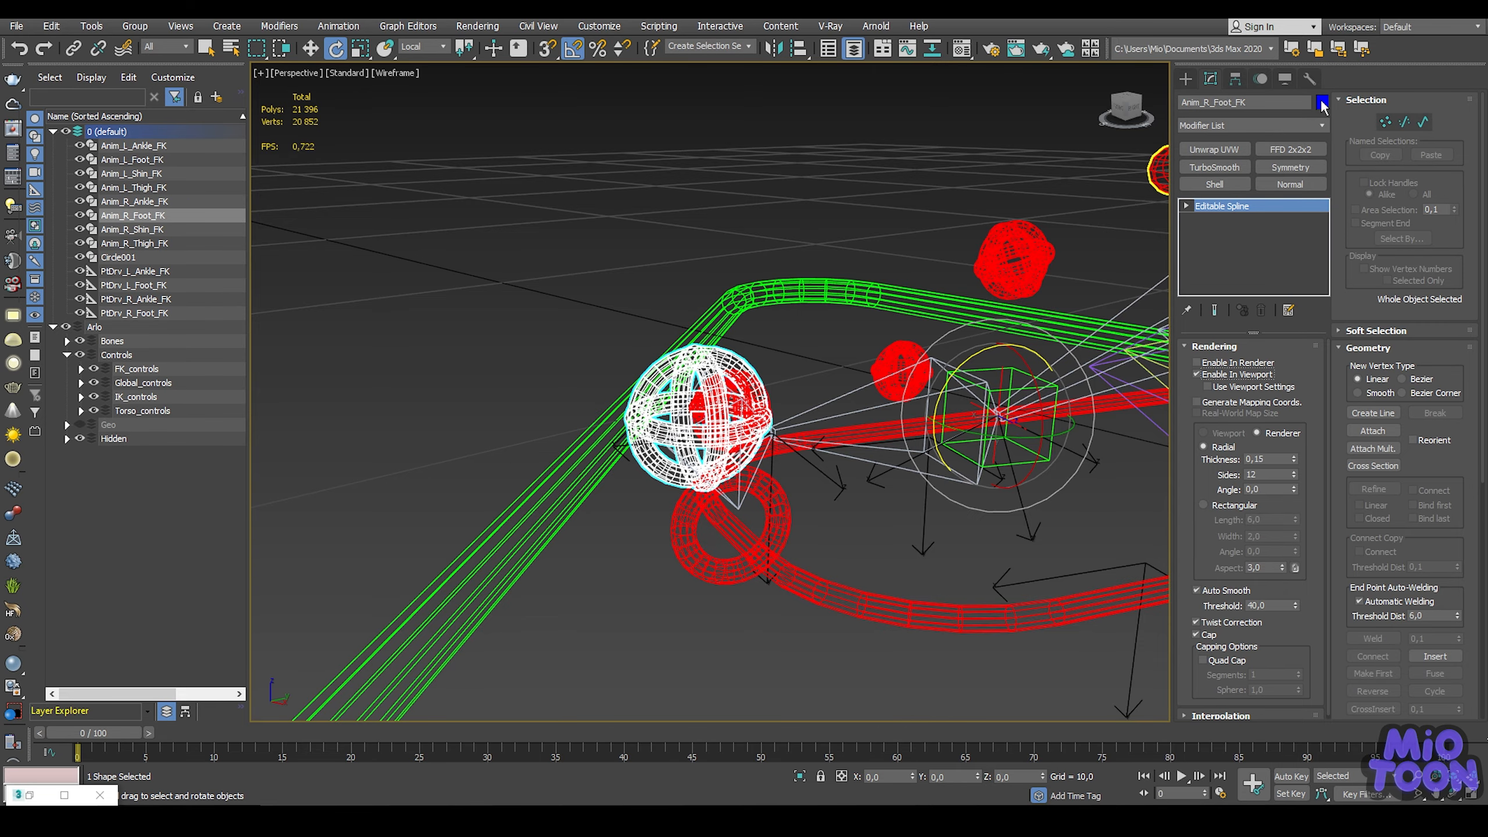
click(1322, 102)
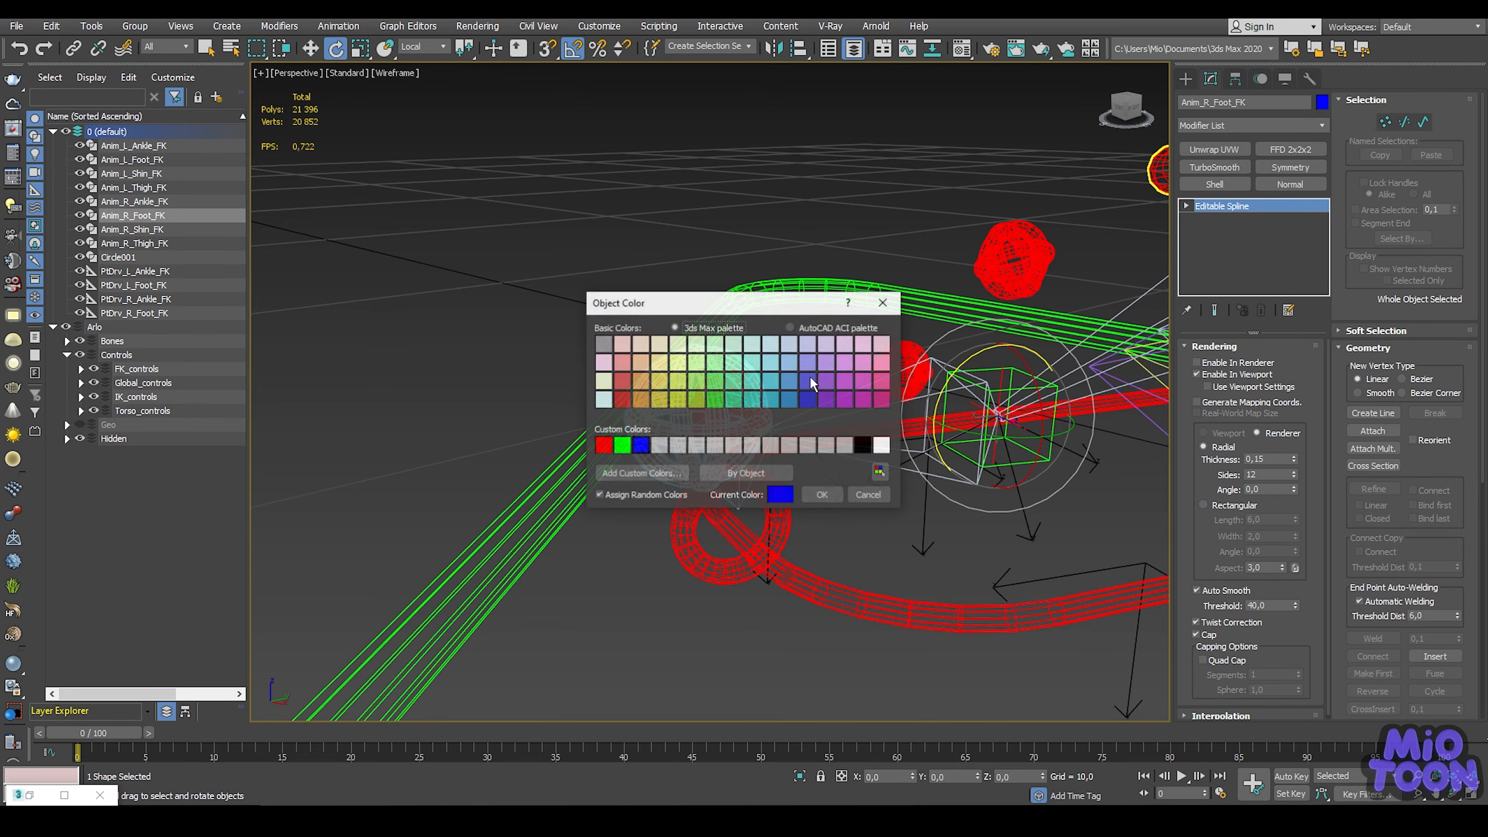
click(830, 497)
scroll(786, 134, down, 5)
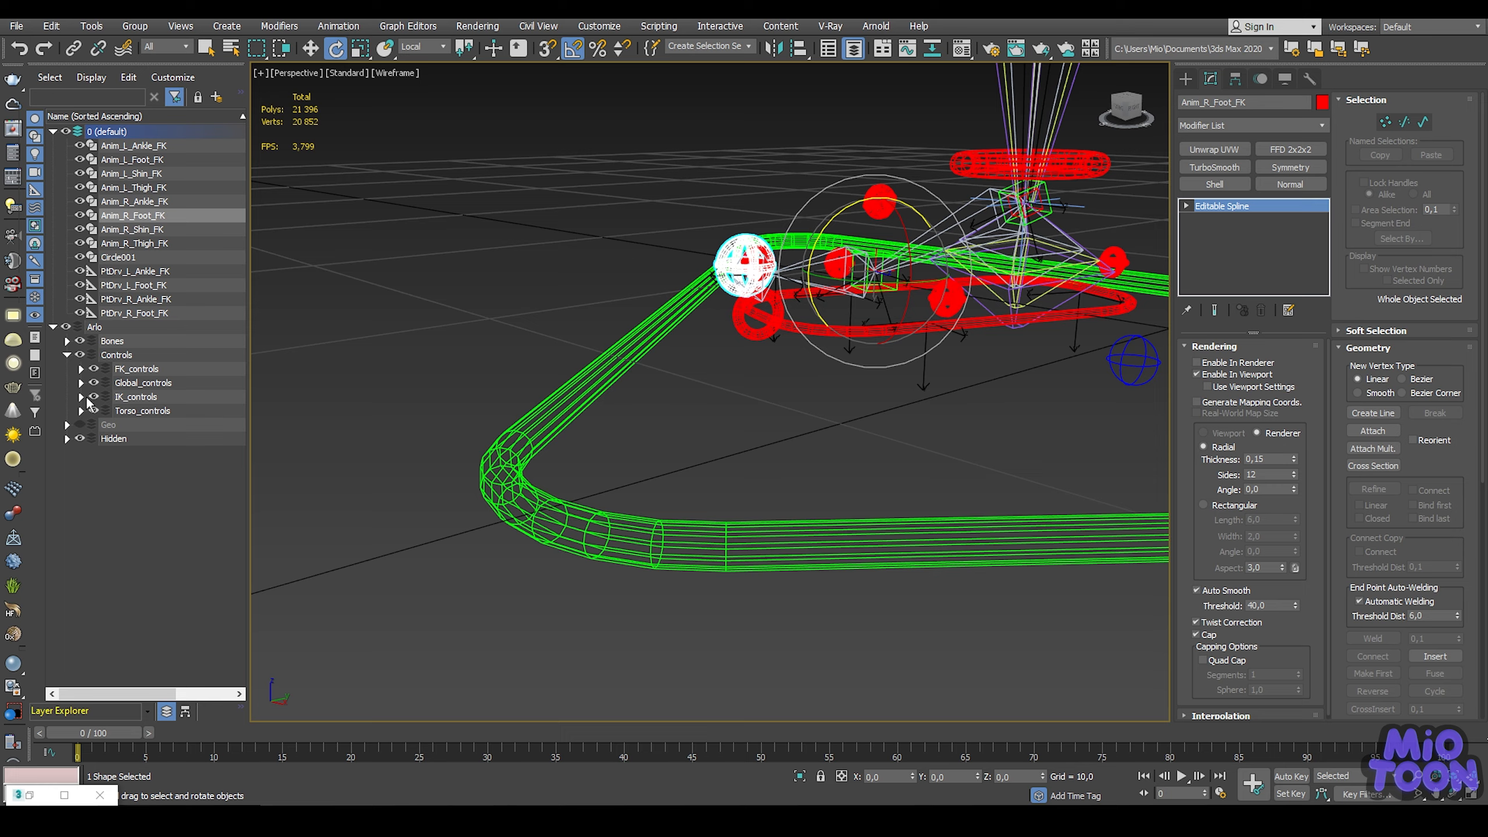
click(372, 279)
Step: Show the Geo layer with the Hidden layer turned off, and display the viewport in Default Shading
scroll(372, 279, down, 4)
middle_drag(372, 279, 376, 367)
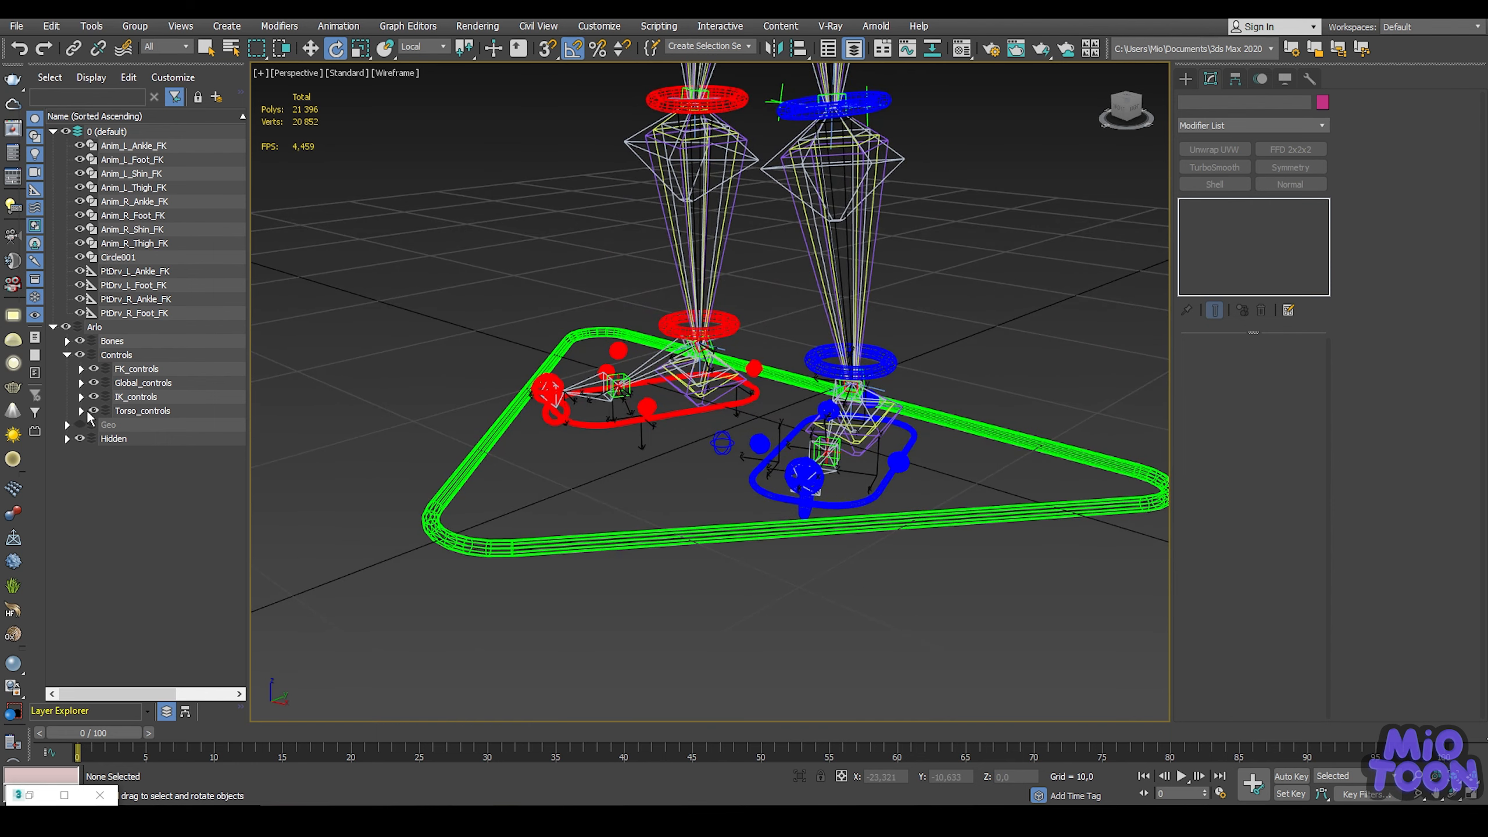
click(80, 424)
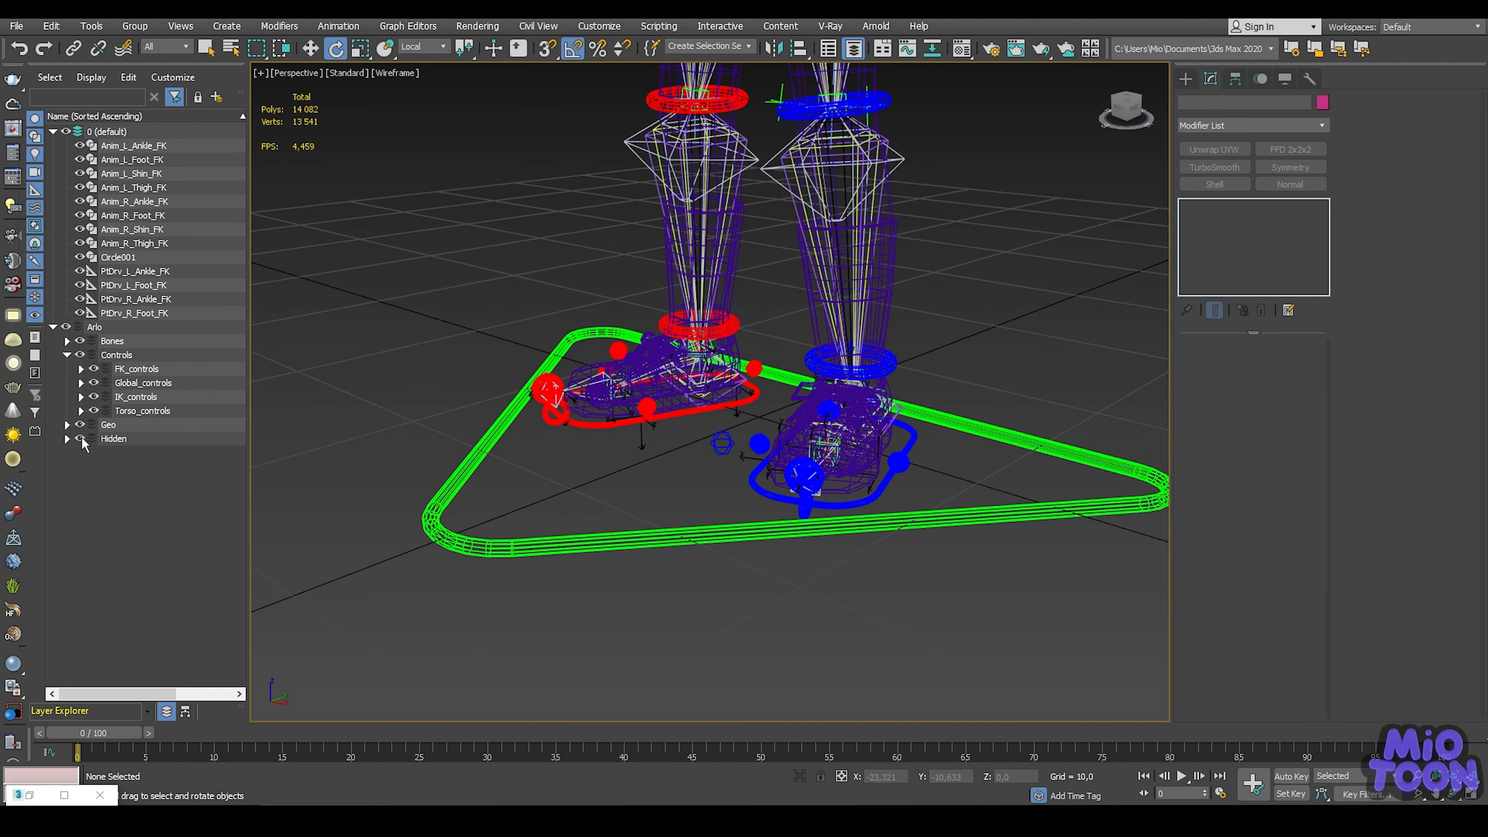
click(80, 439)
scroll(304, 370, down, 5)
key(F3)
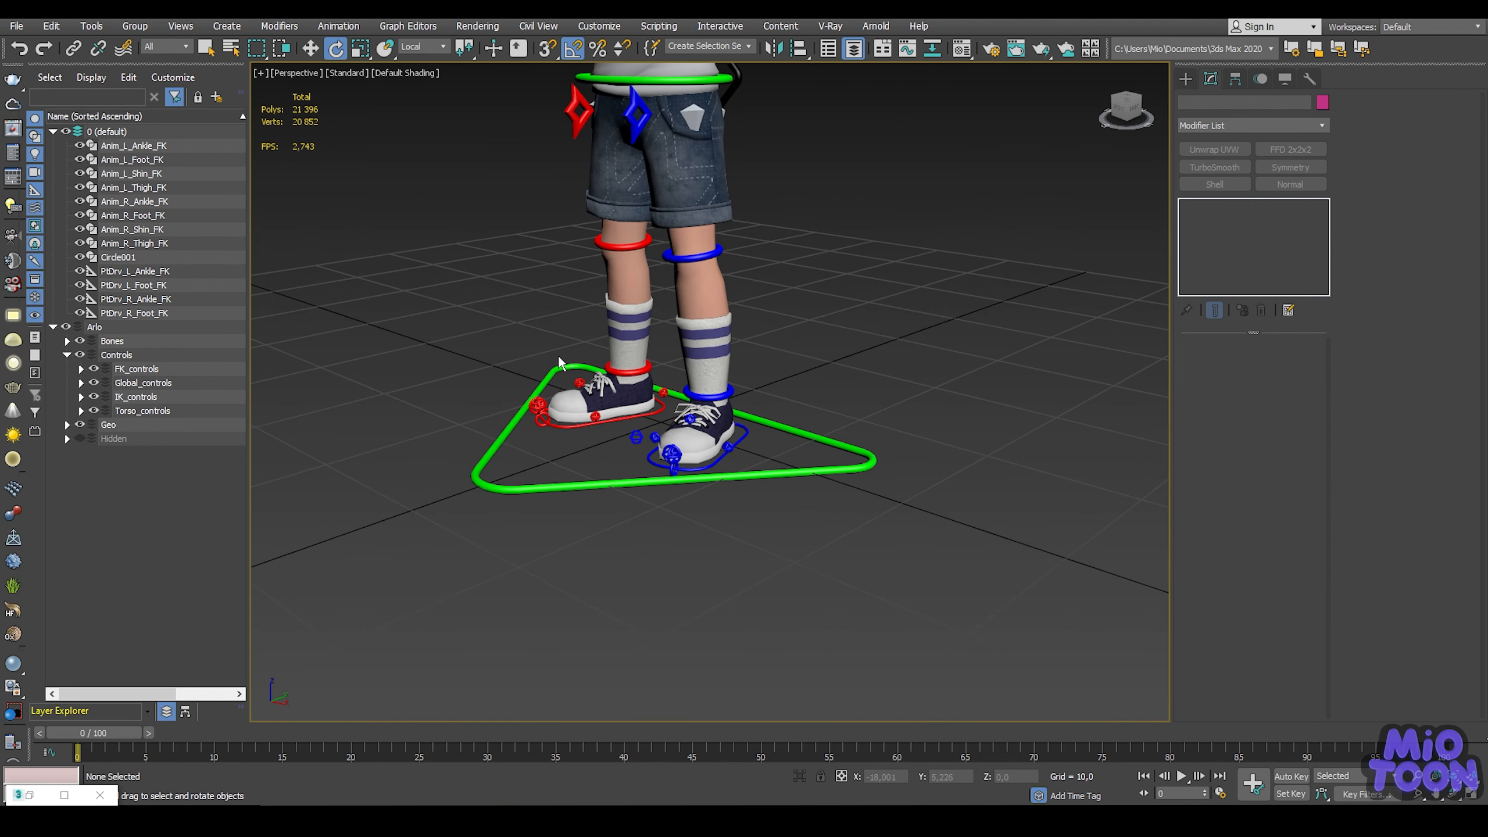
scroll(574, 352, up, 4)
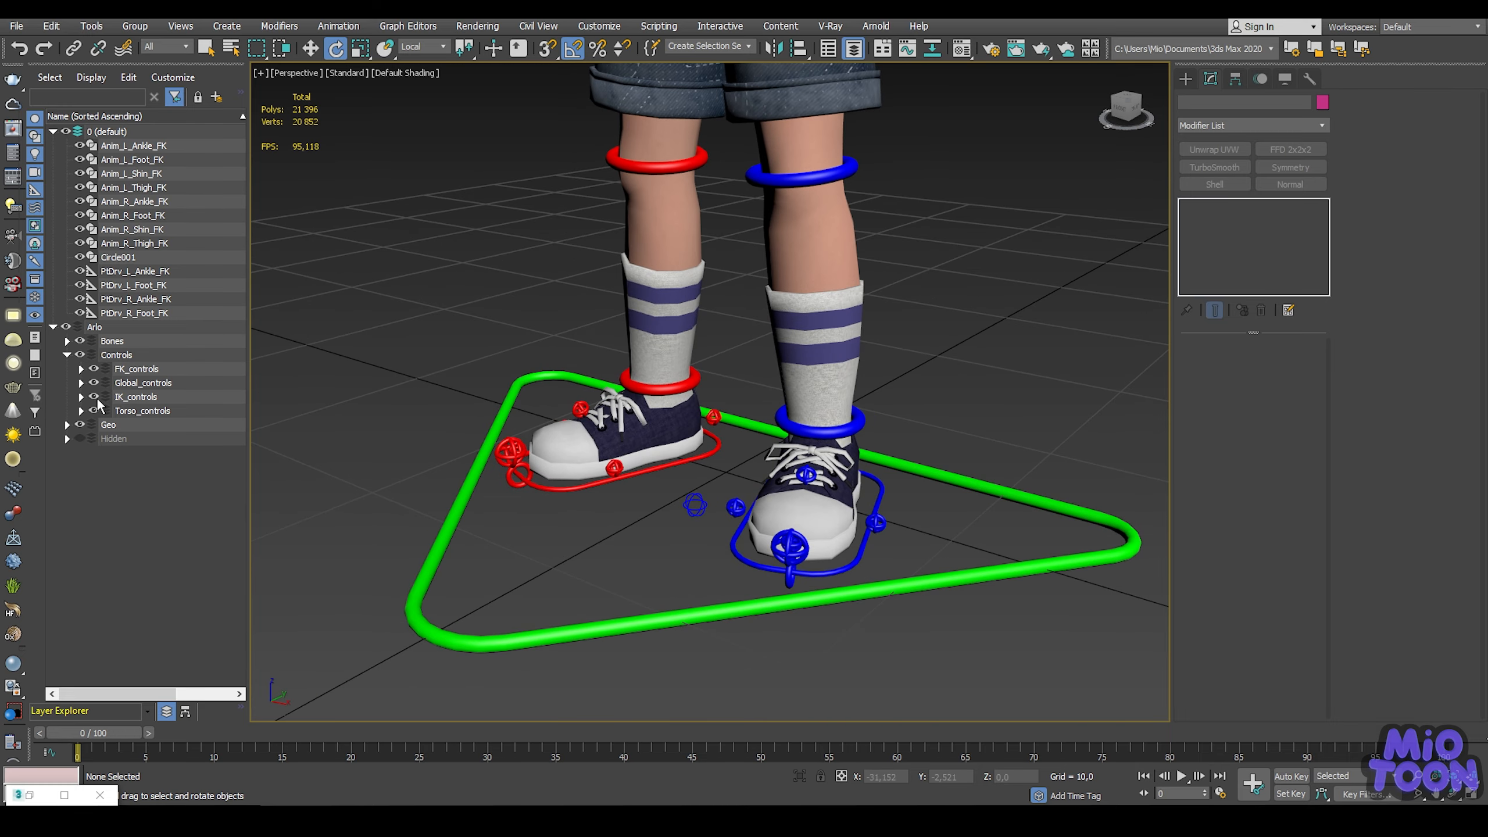
Step: Hide the IK_controls layer and the leftover Circle001 shape between the feet
click(93, 397)
alt+middle_drag(552, 291, 651, 415)
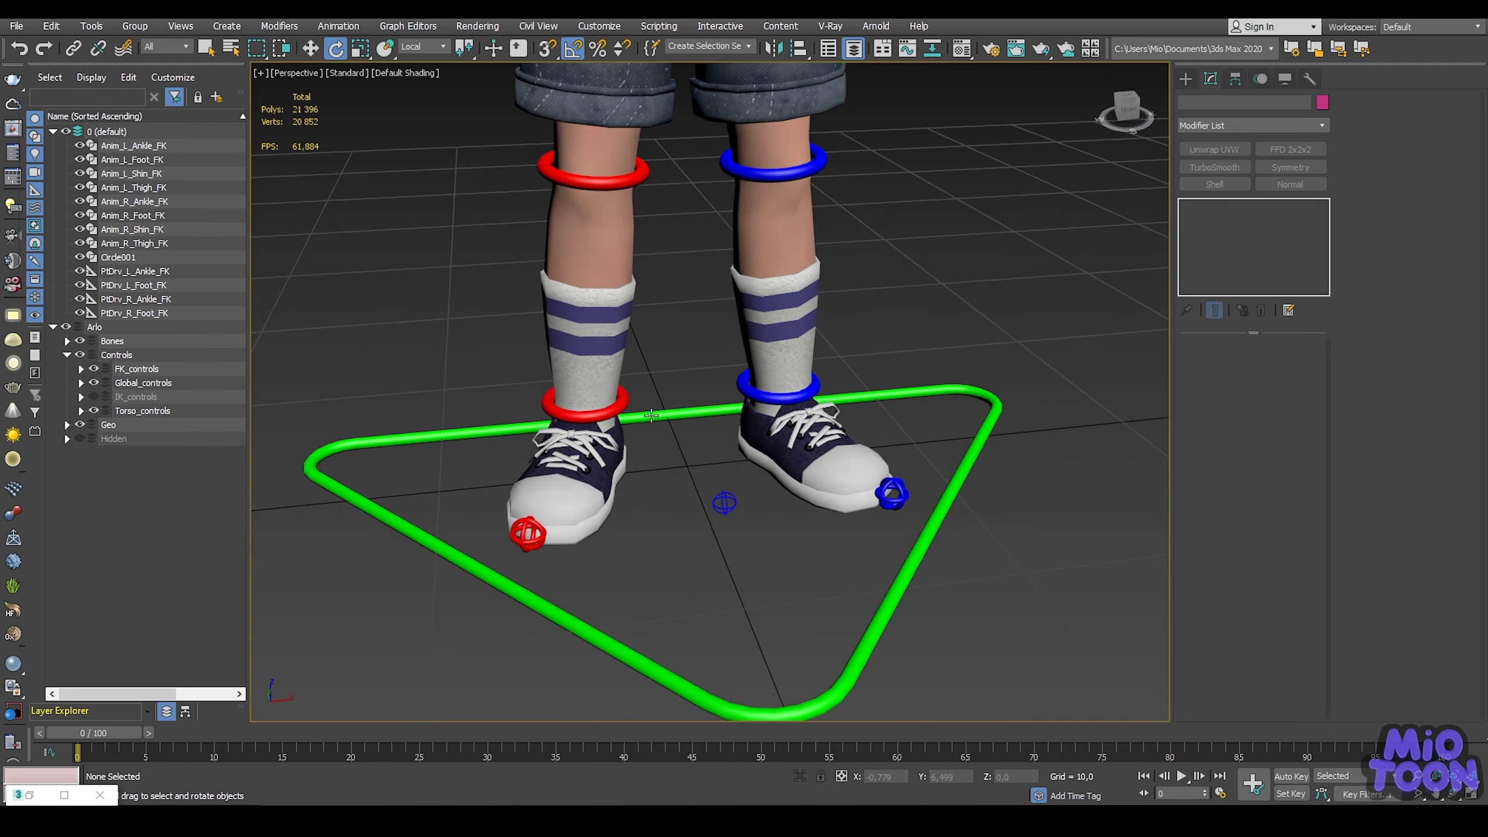
drag(727, 509, 727, 510)
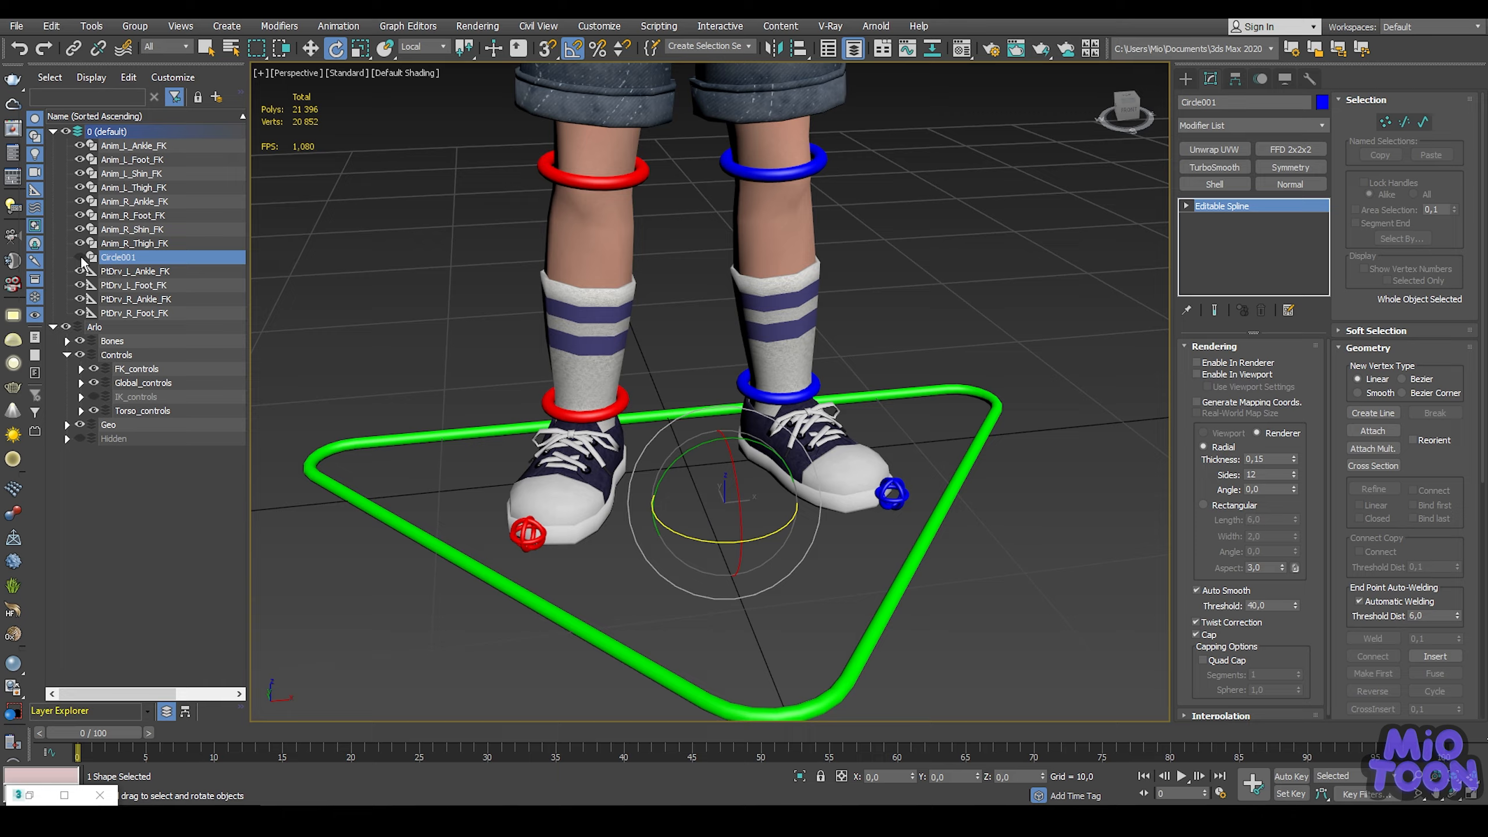
alt+middle_drag(460, 214, 347, 124)
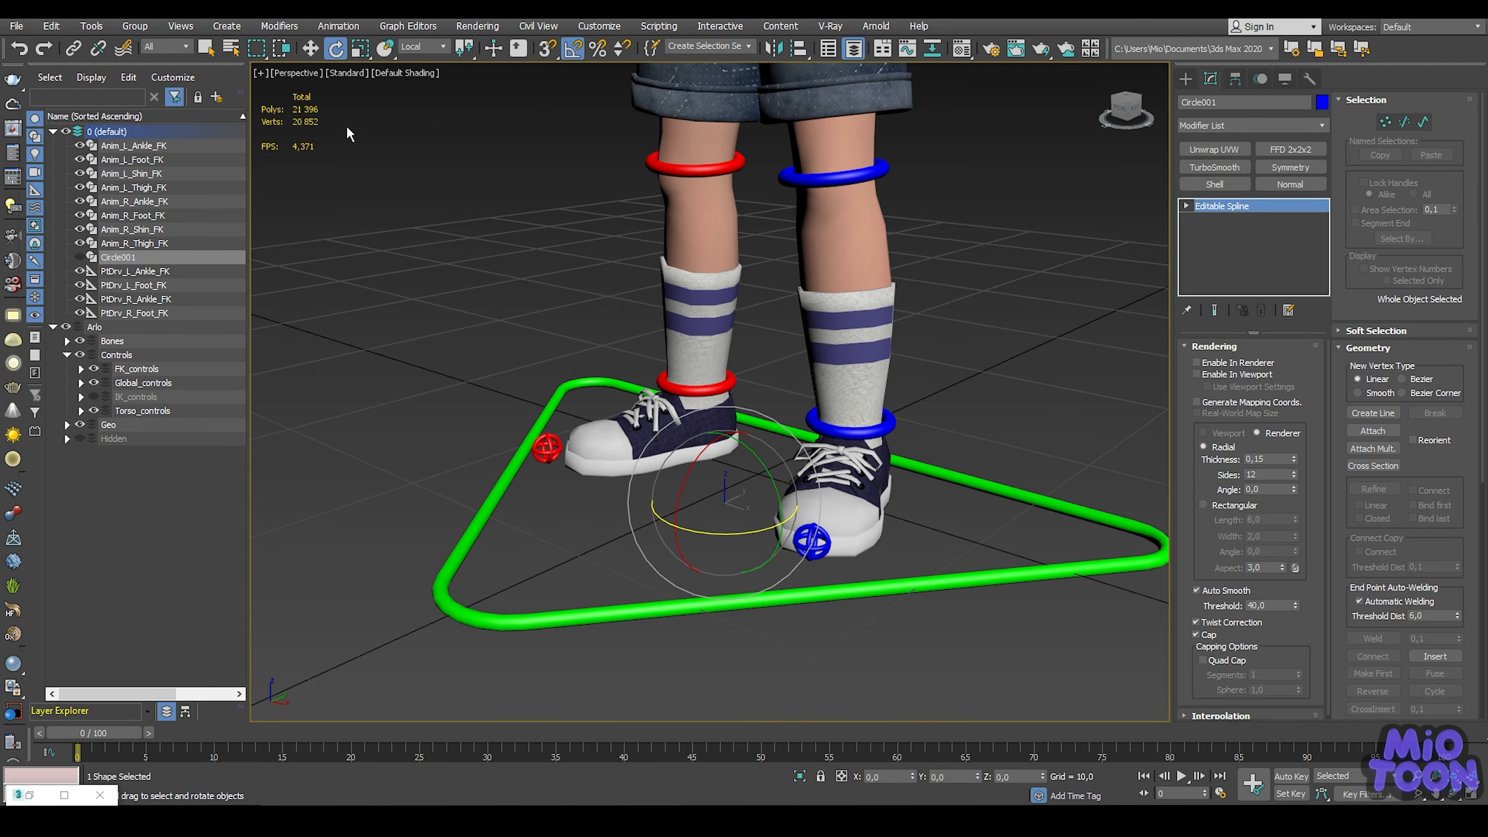
Step: Move the left thigh, shin, ankle and foot FK controls into the L_Leg_FK layer under FK_Legs_controls
click(883, 171)
key(z)
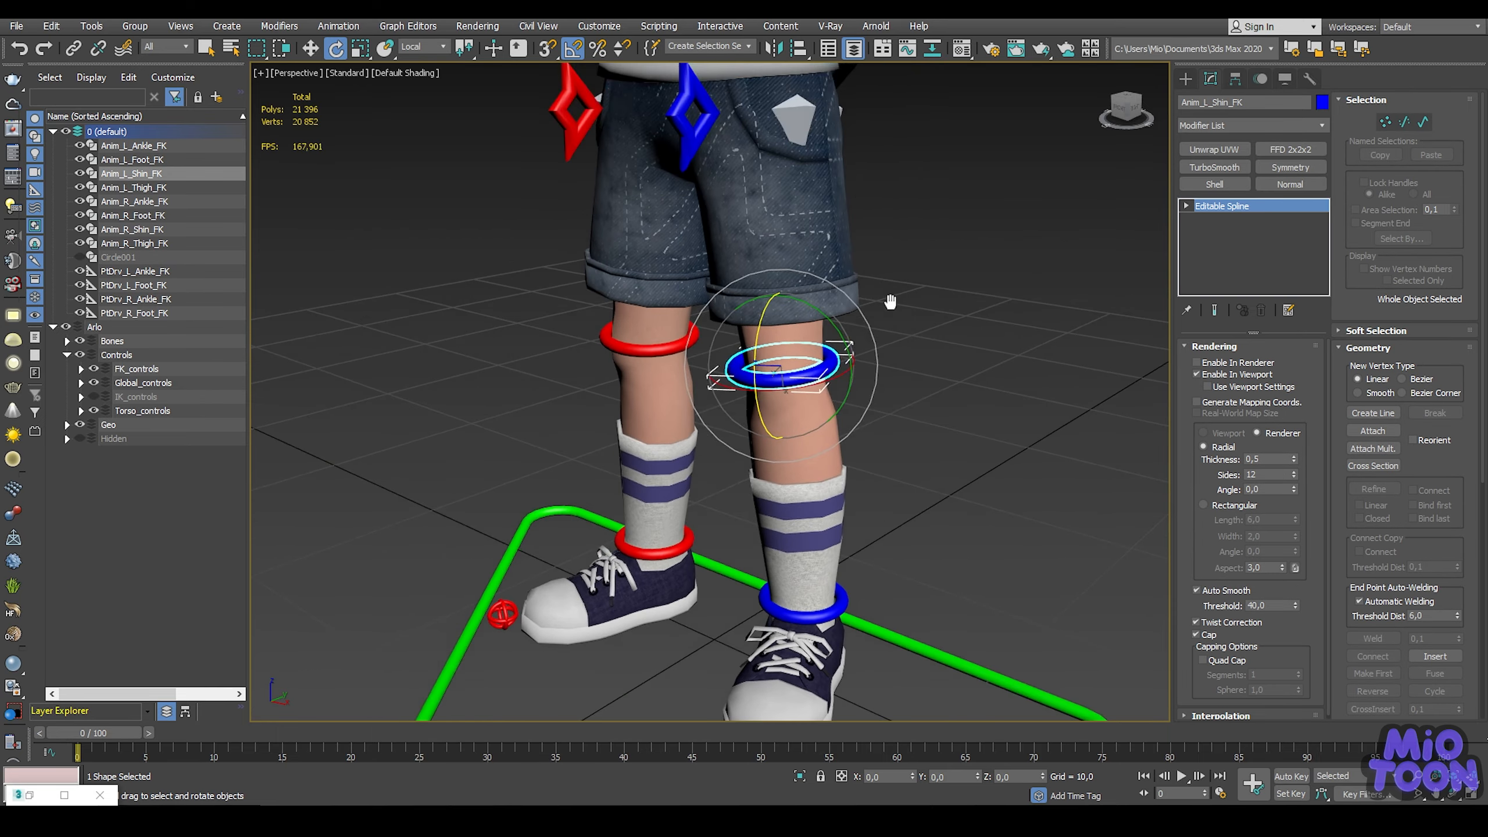
ctrl+click(714, 123)
middle_drag(892, 382, 878, 180)
ctrl+click(831, 411)
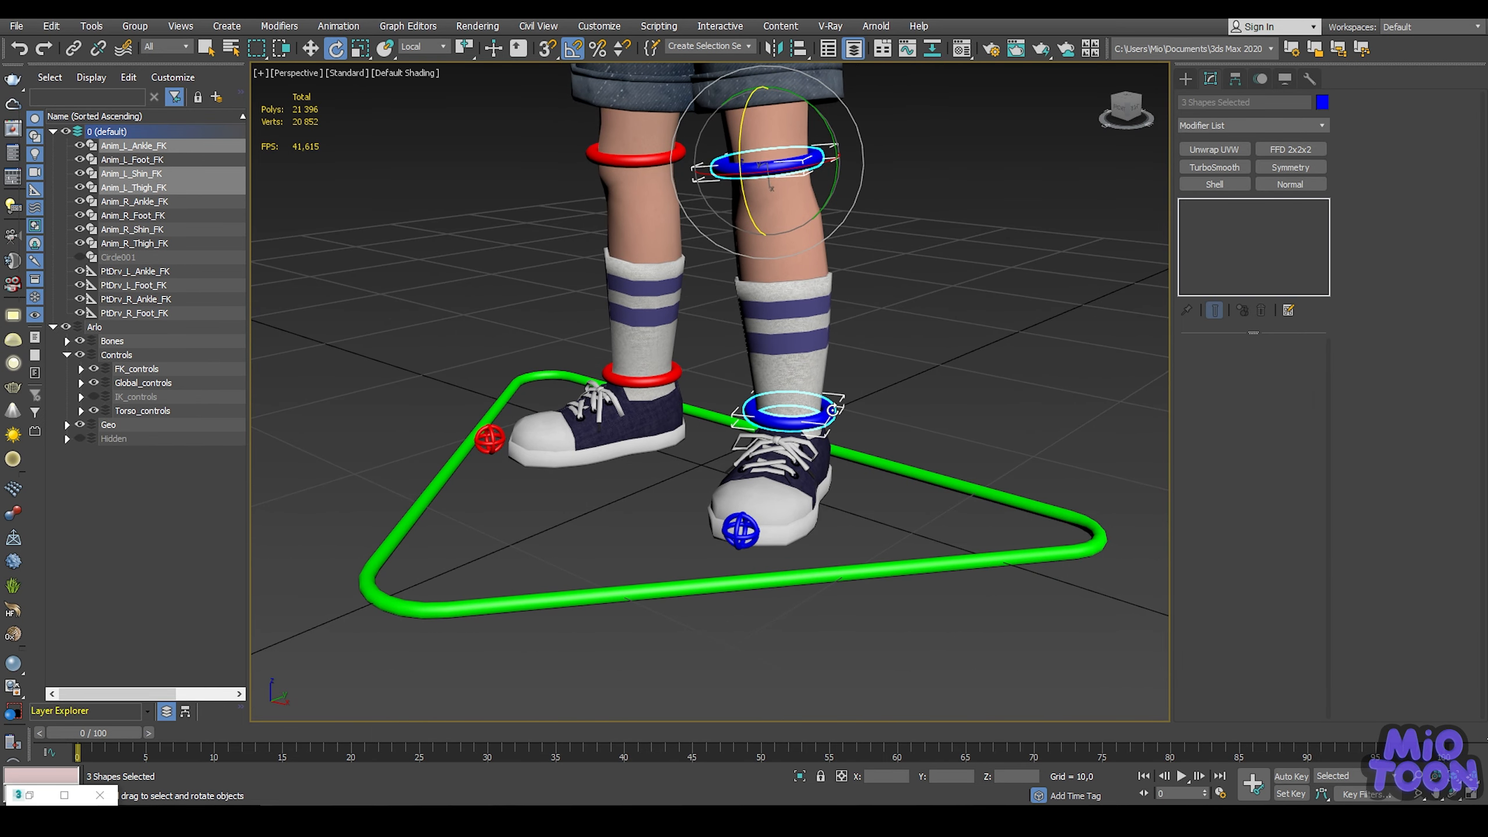
ctrl+click(741, 531)
click(81, 369)
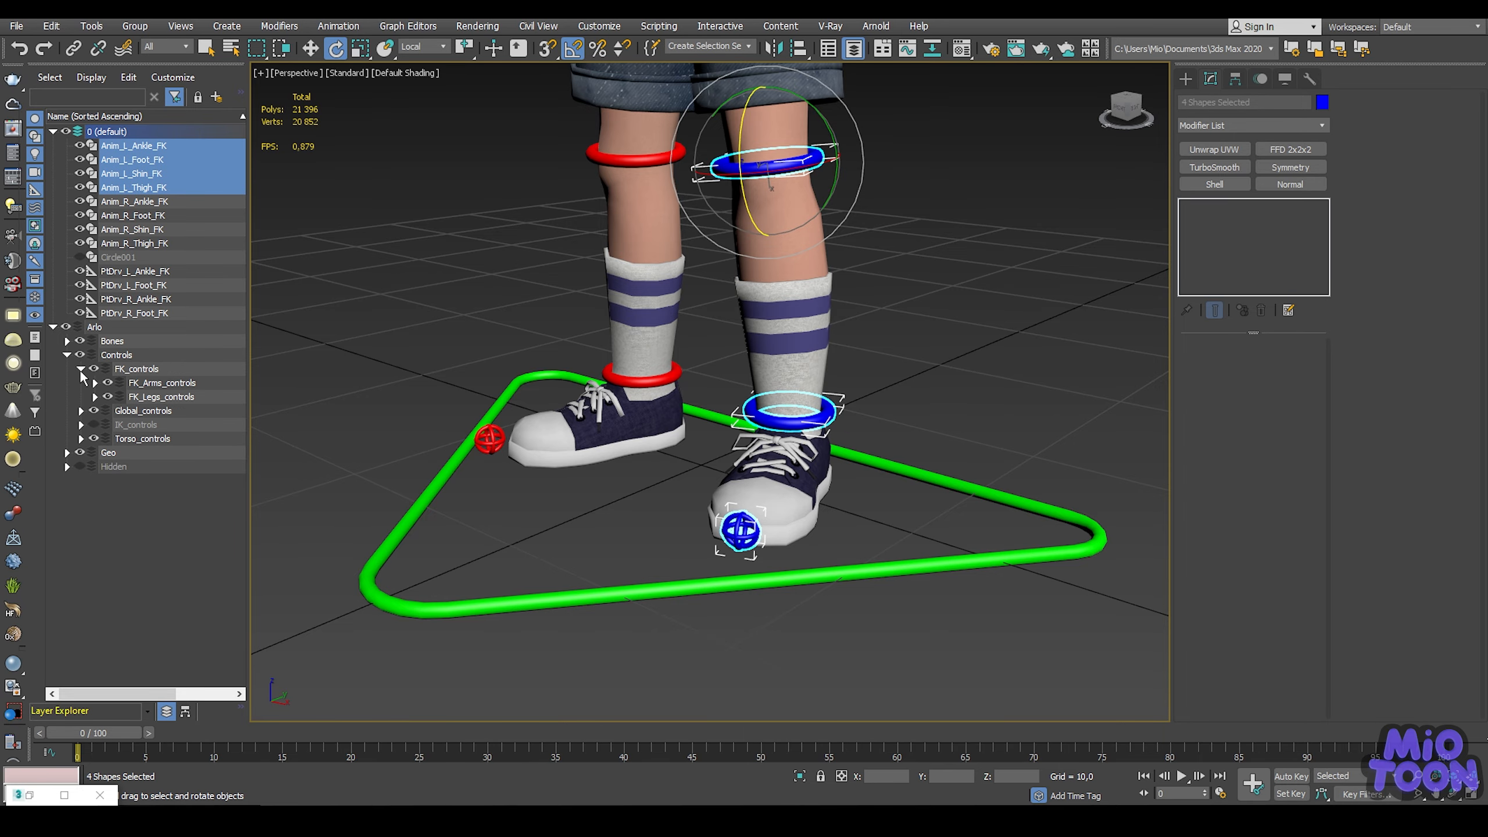
click(95, 397)
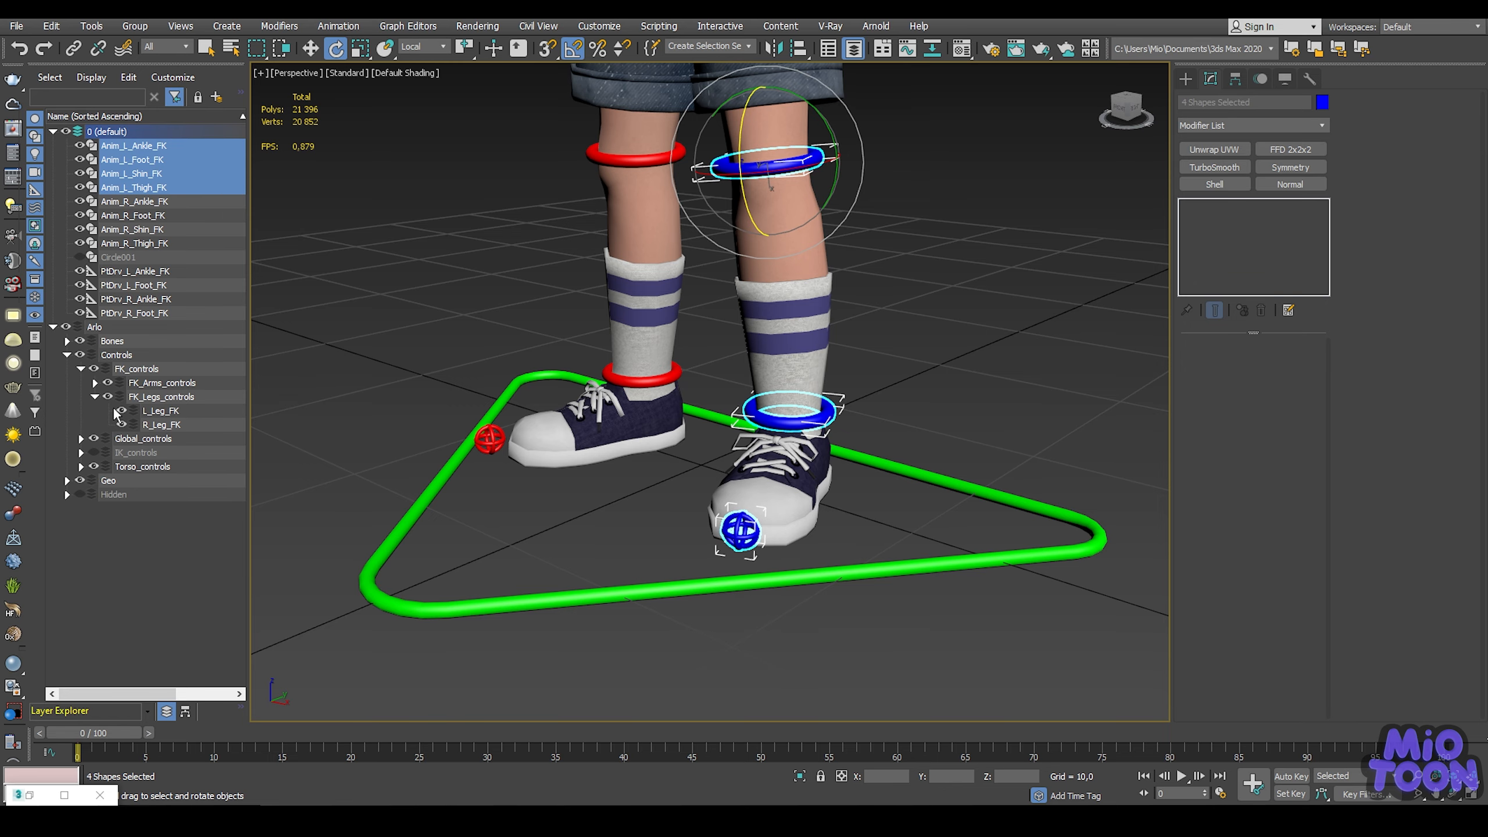
drag(144, 200, 169, 412)
middle_drag(431, 263, 526, 319)
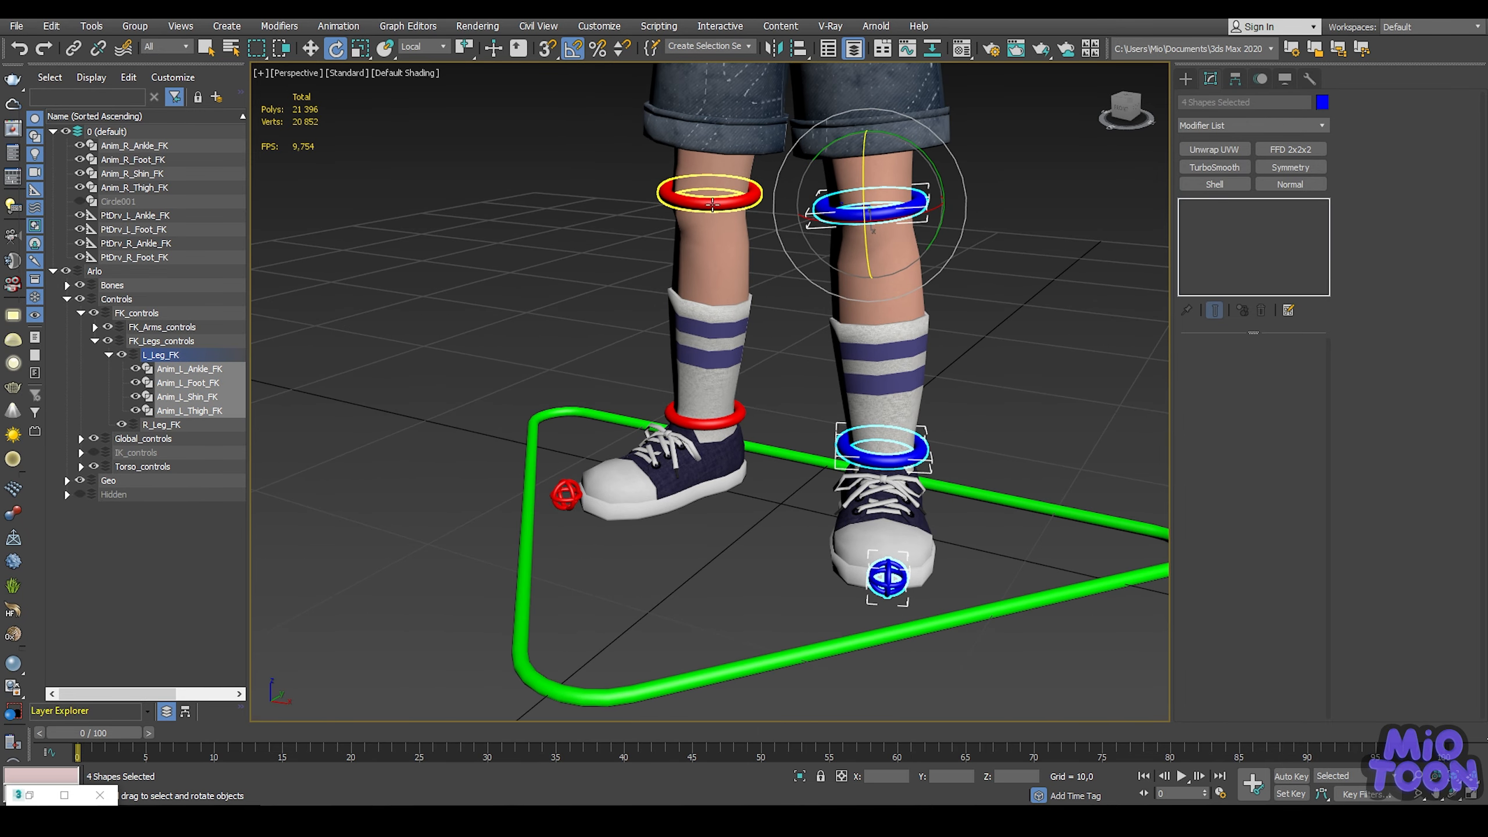
Step: Move the right thigh, shin, ankle and foot FK controls into the R_Leg_FK layer
click(711, 207)
scroll(666, 267, down, 2)
middle_drag(666, 266, 656, 363)
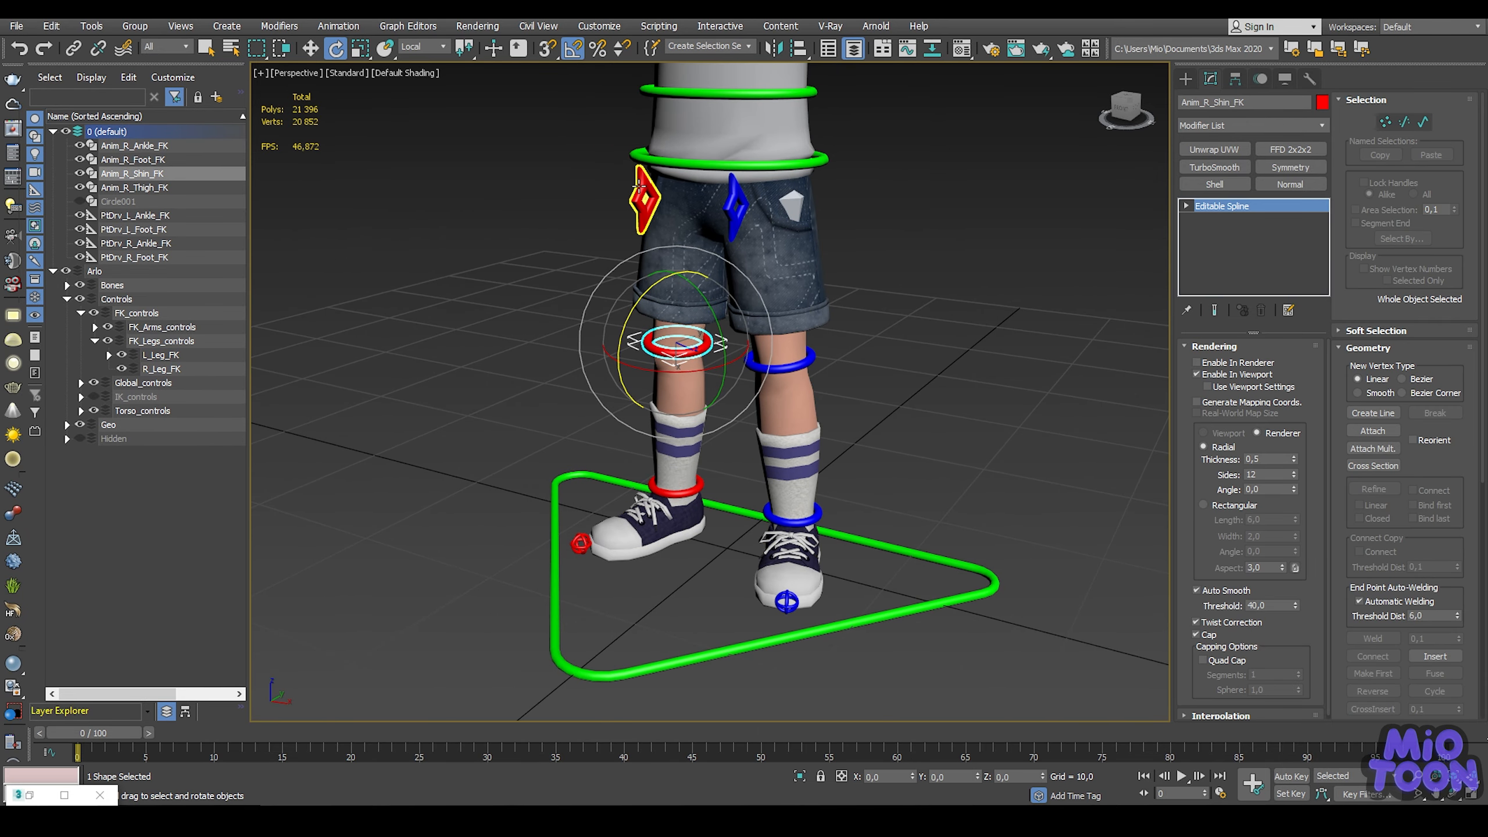
ctrl+click(637, 226)
ctrl+click(645, 482)
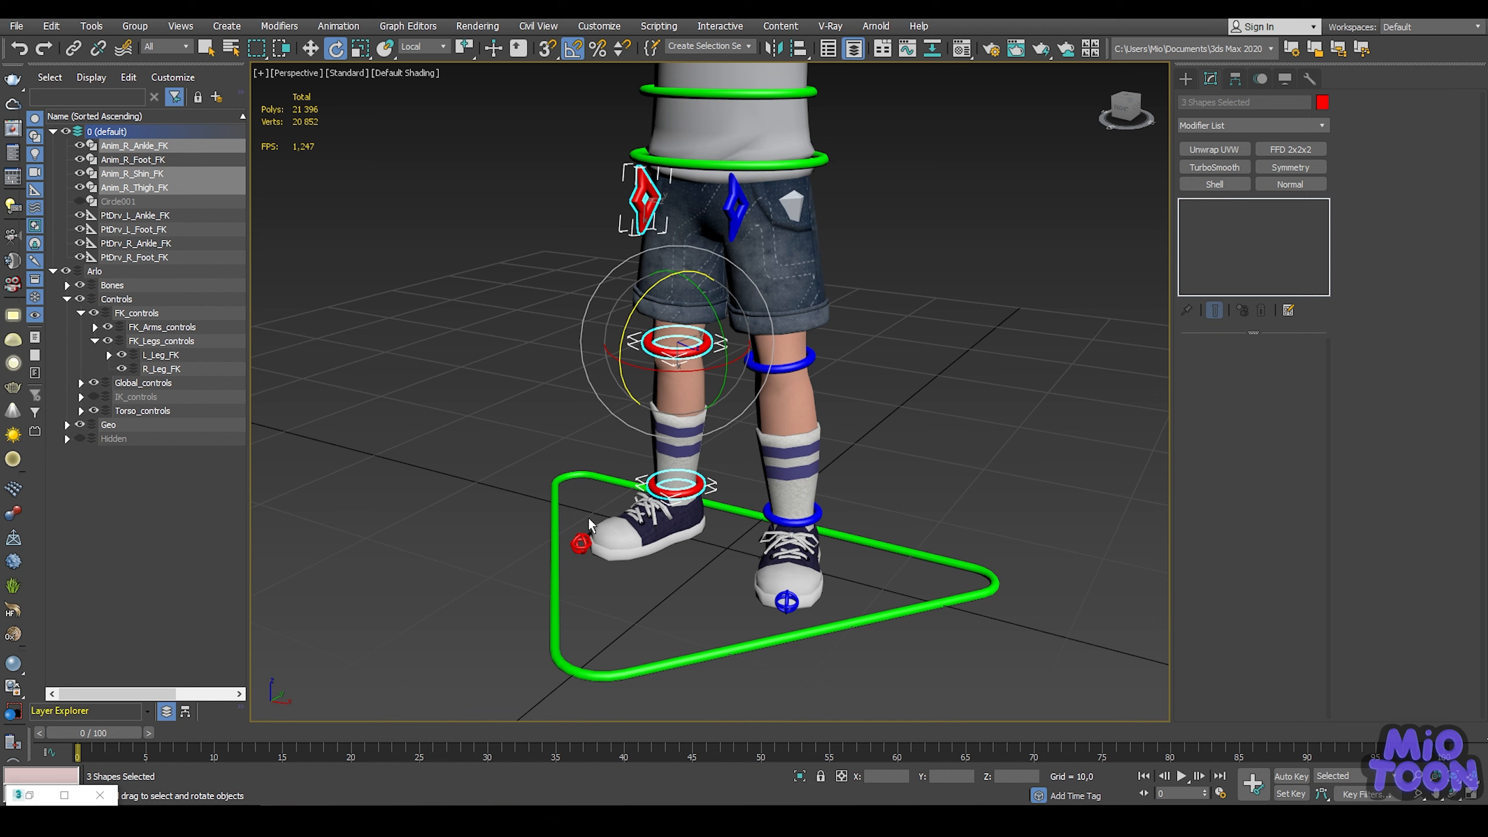
ctrl+click(579, 535)
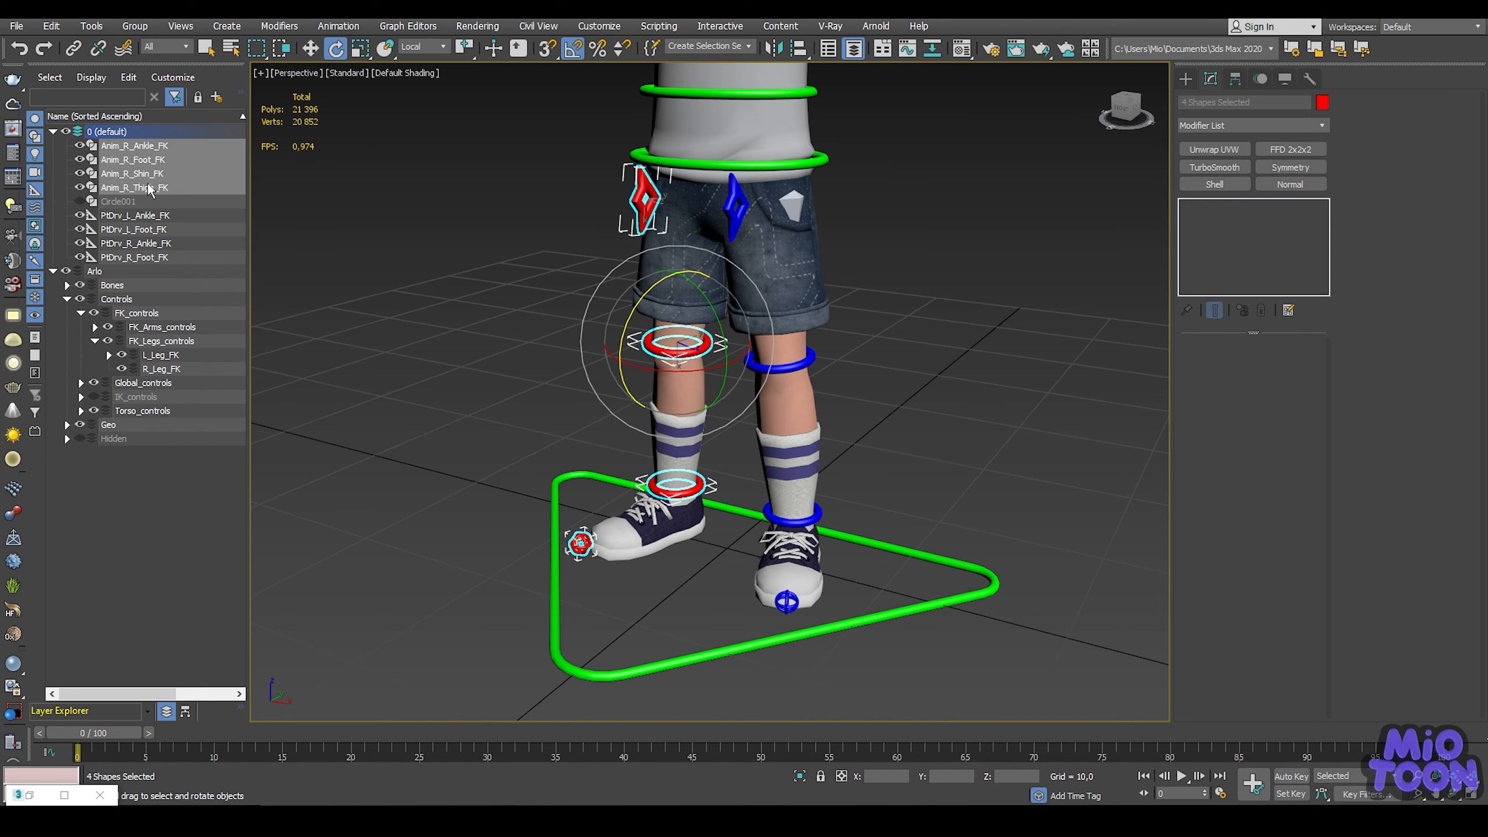
drag(149, 188, 175, 367)
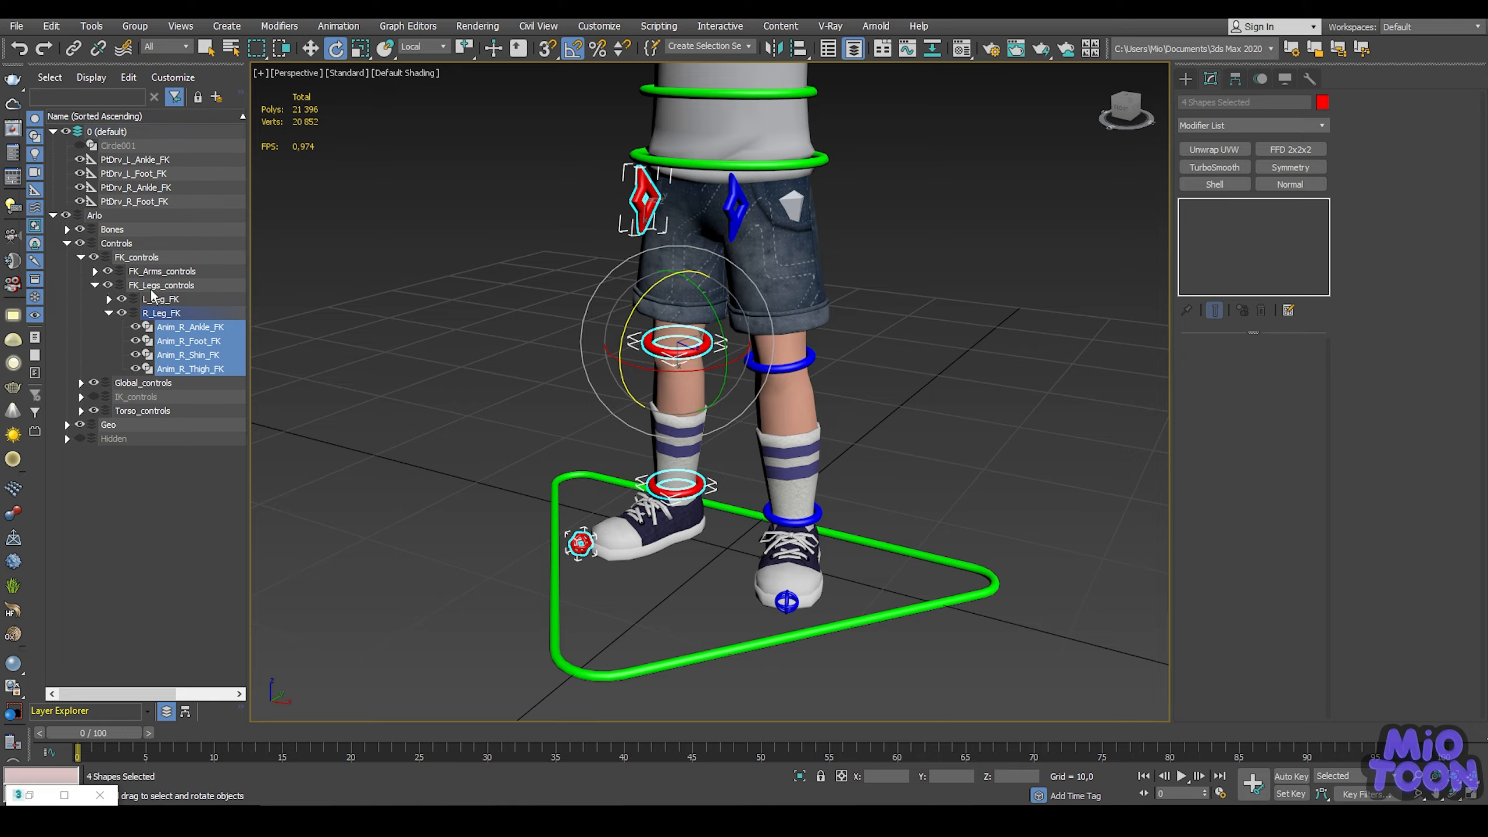
click(109, 312)
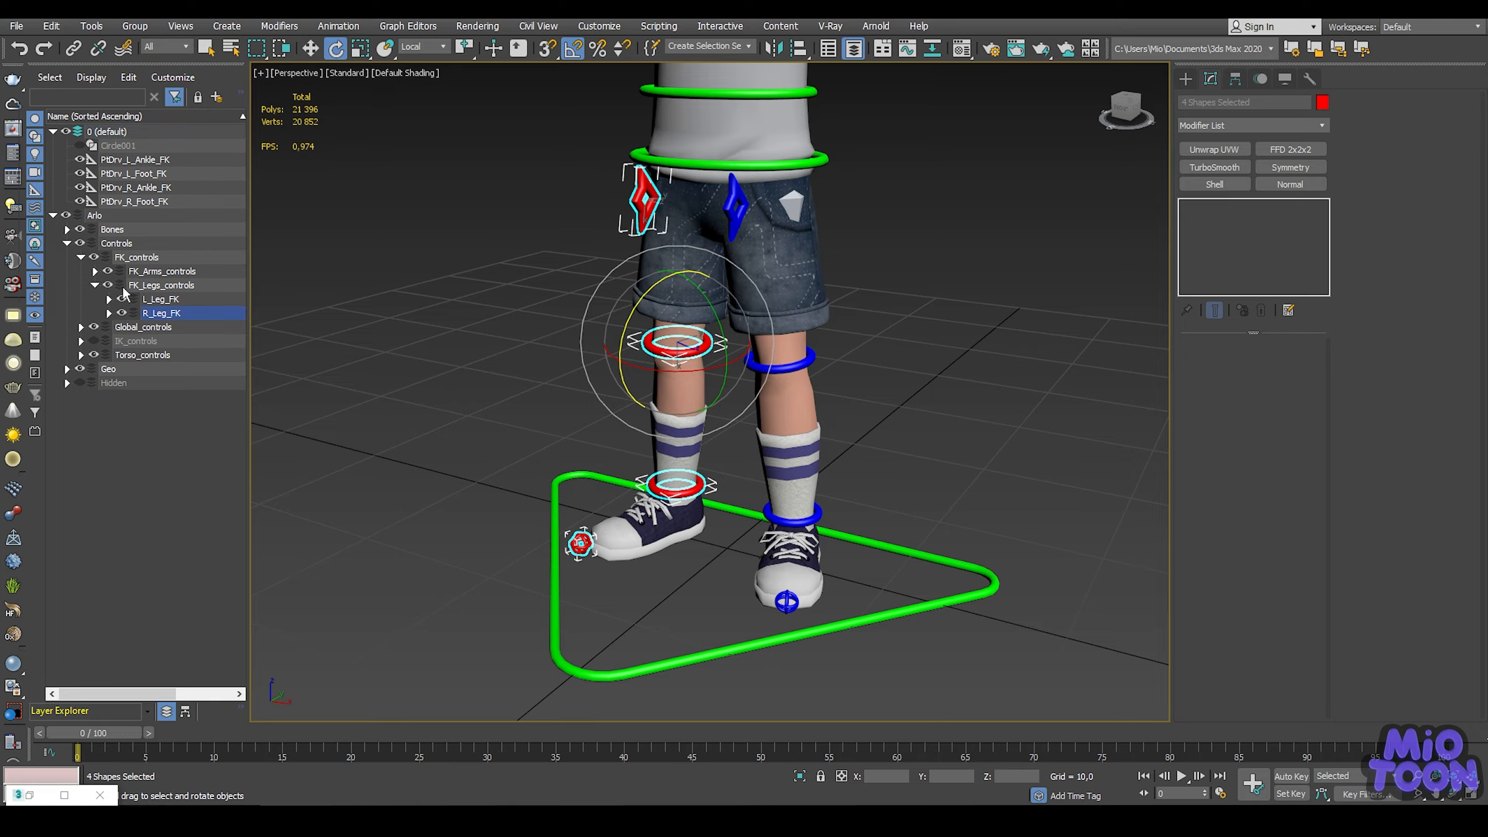
Step: Move the left and right PtDrv ankle and foot FK helpers into the Legs_hidden layer
click(164, 165)
shift+click(154, 201)
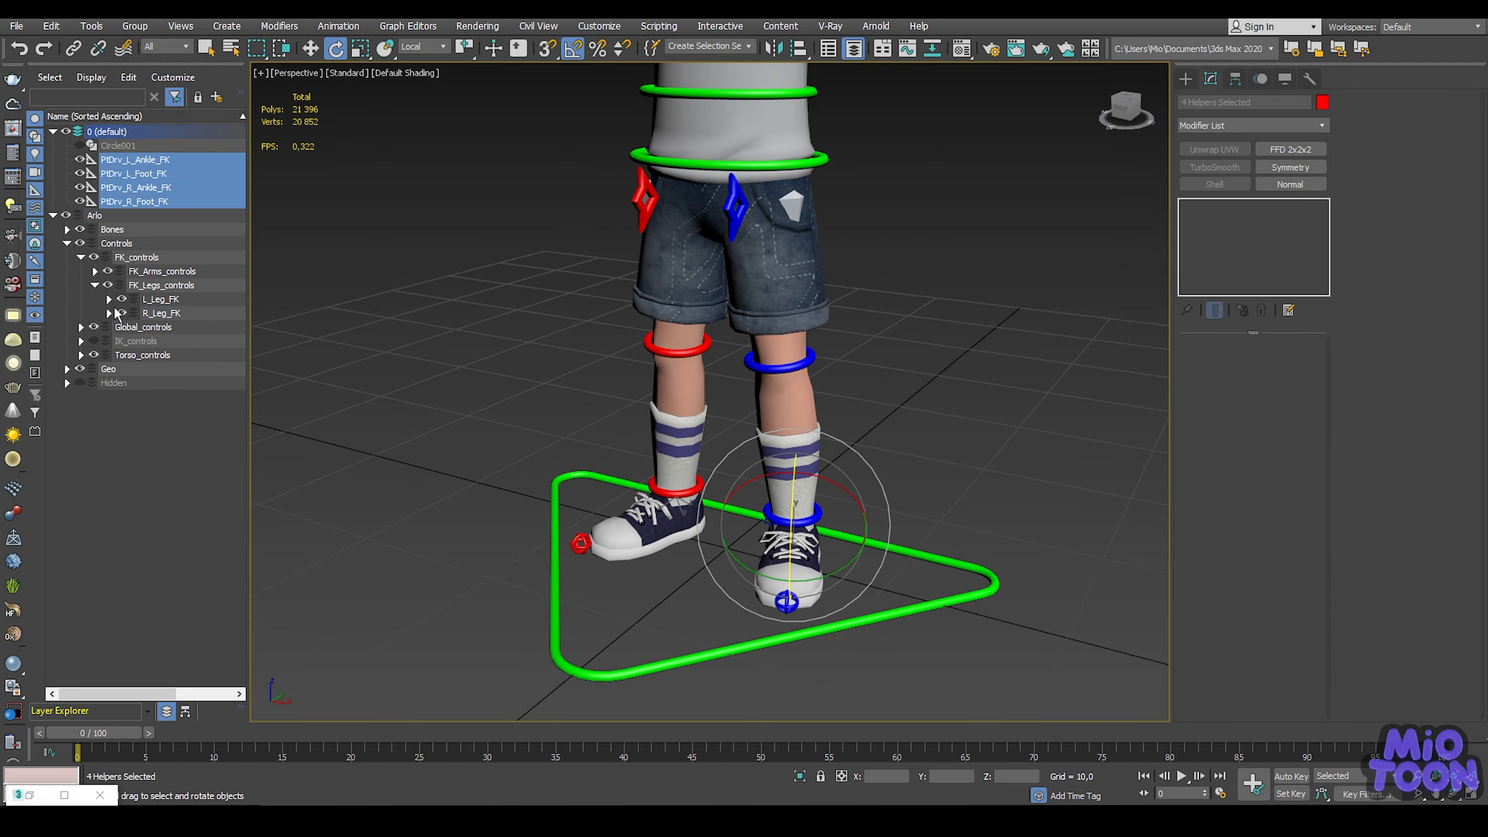
click(67, 383)
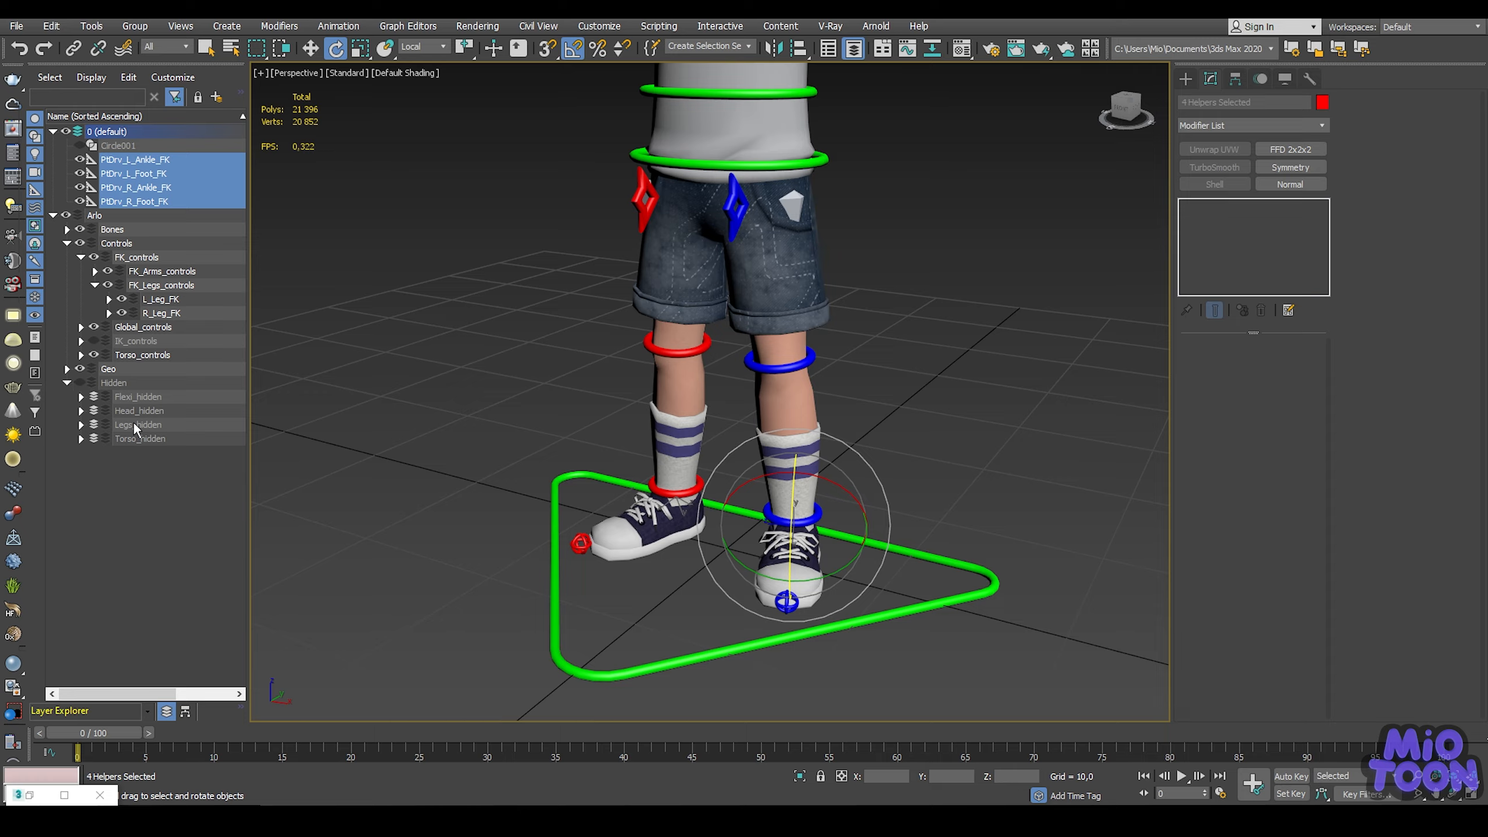
drag(160, 202, 129, 426)
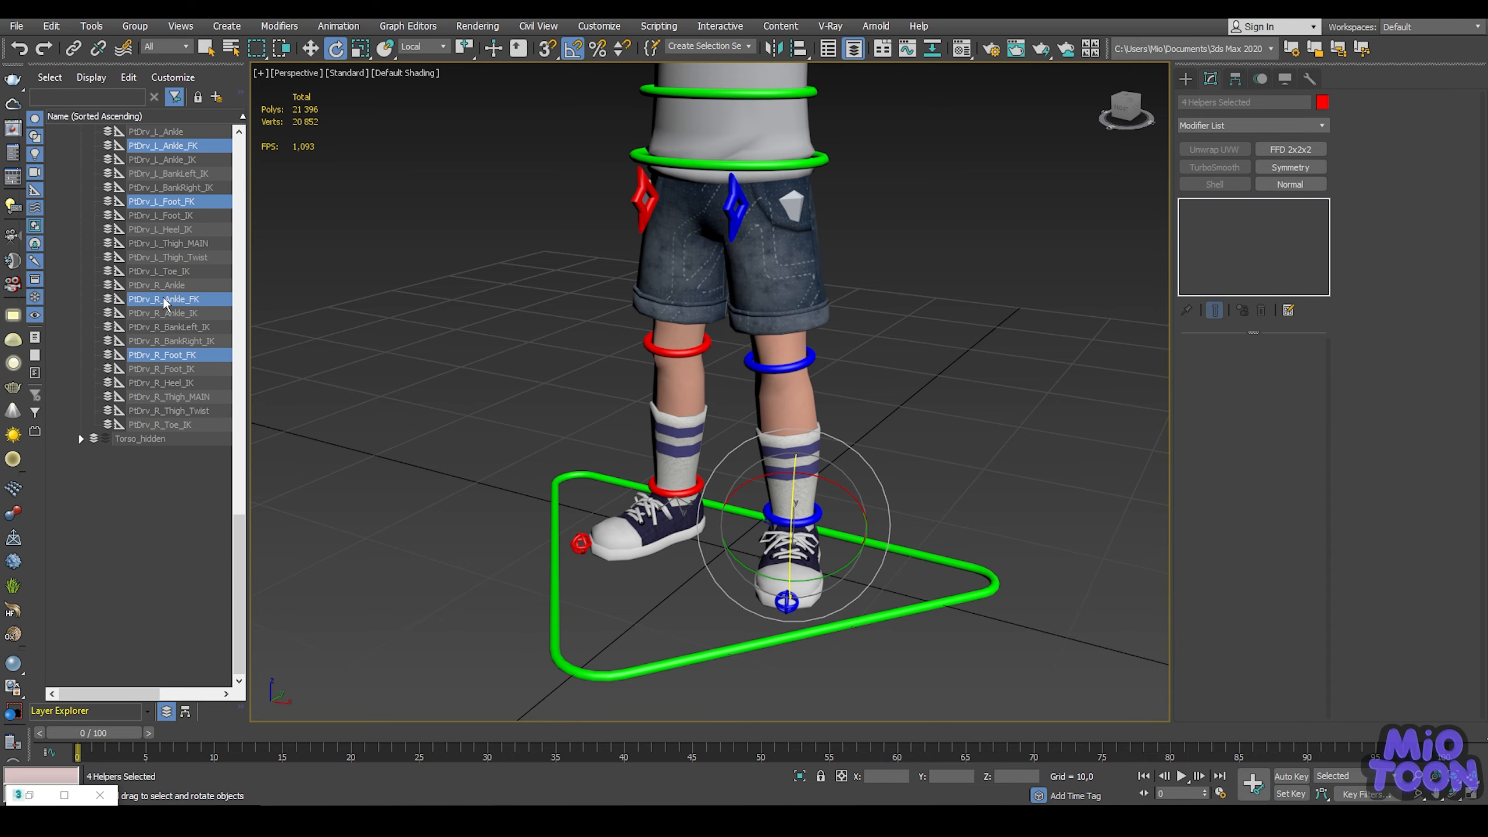
click(346, 285)
Step: Turn on the Hidden layer and hide its Legs_hidden sublayer
click(80, 327)
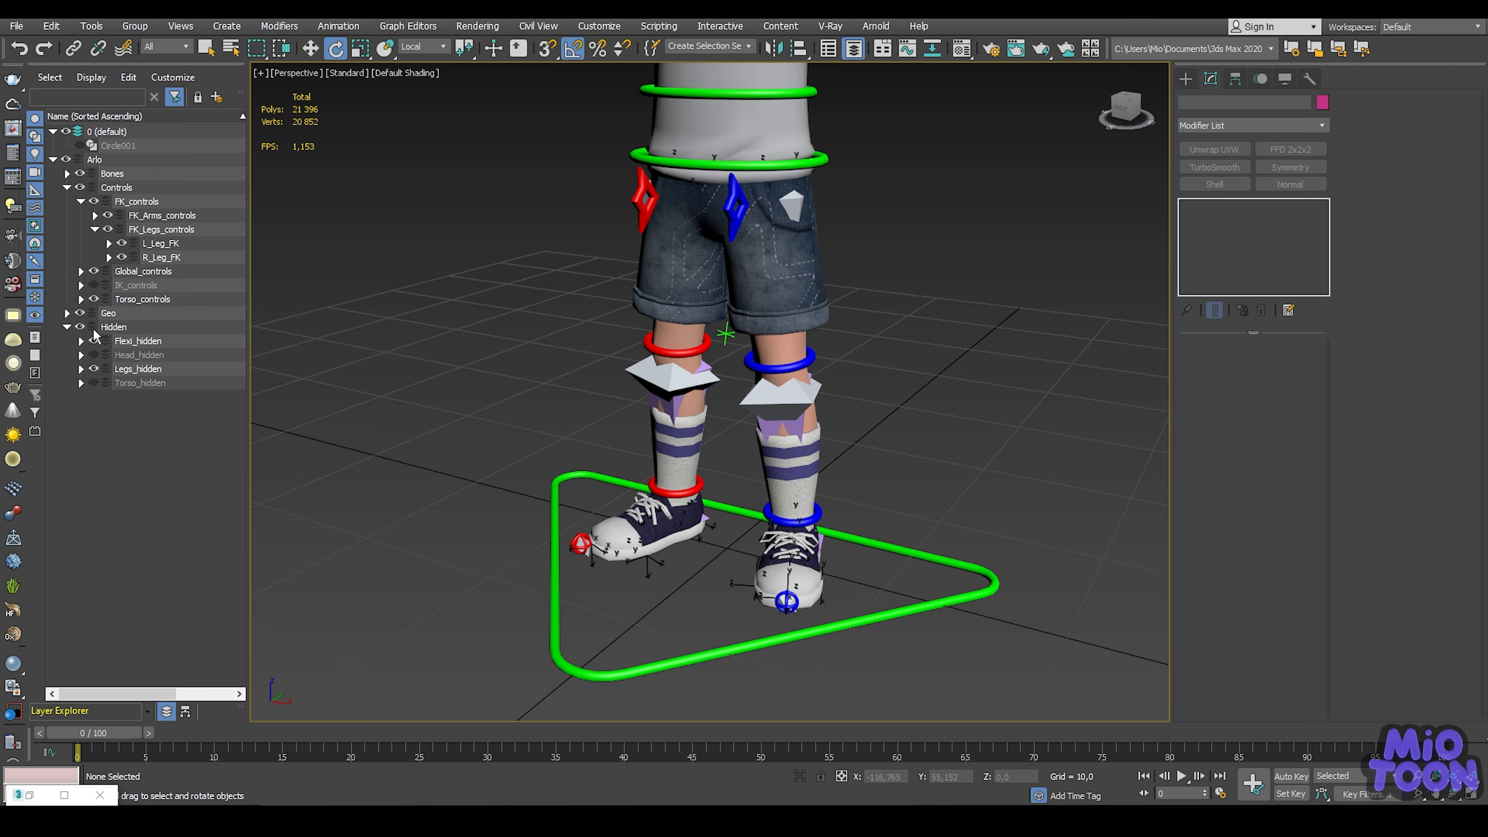
click(93, 369)
click(94, 369)
click(94, 369)
scroll(579, 212, down, 4)
middle_drag(579, 212, 819, 368)
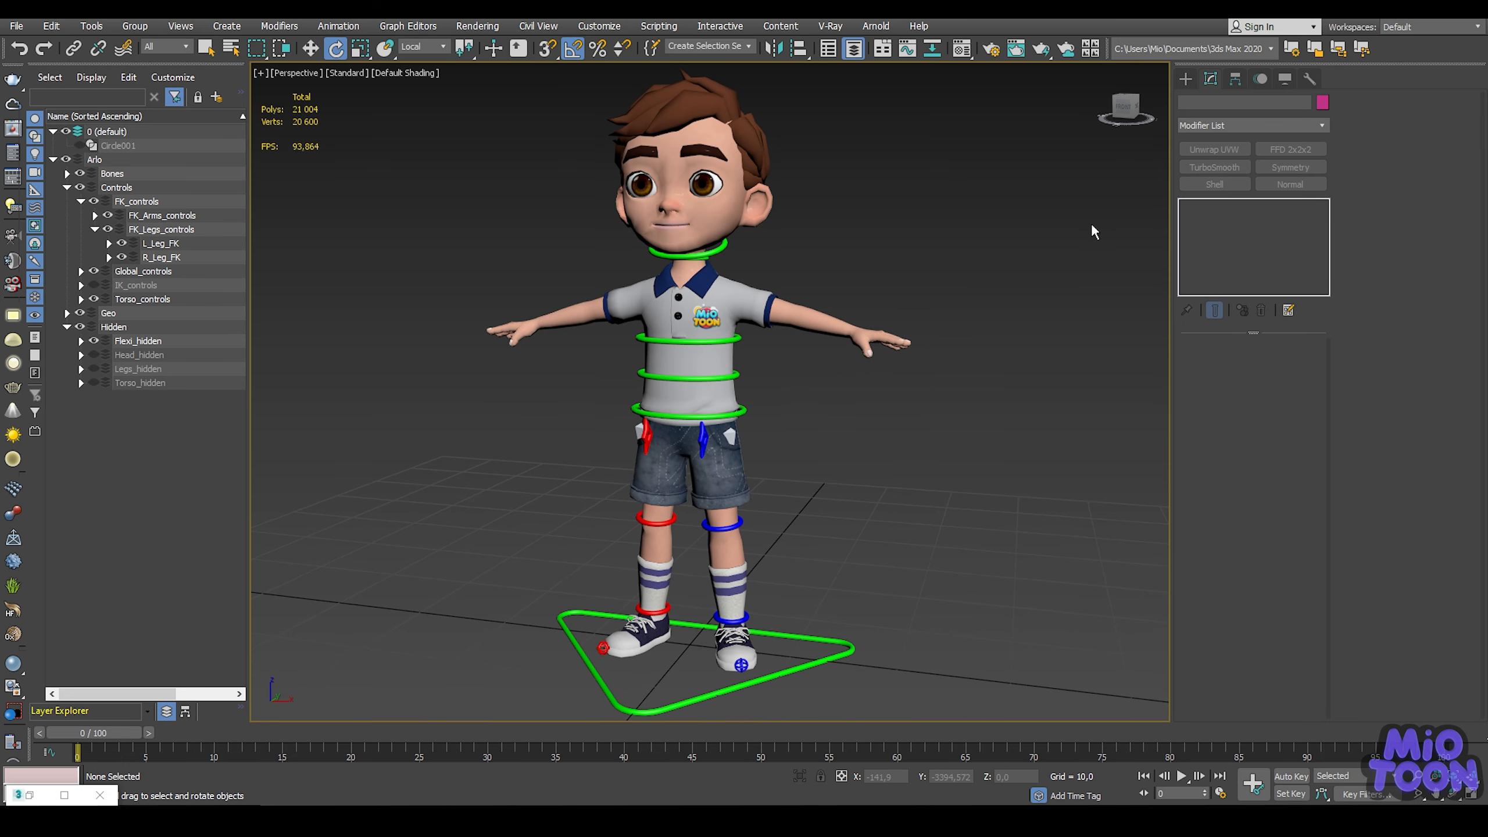